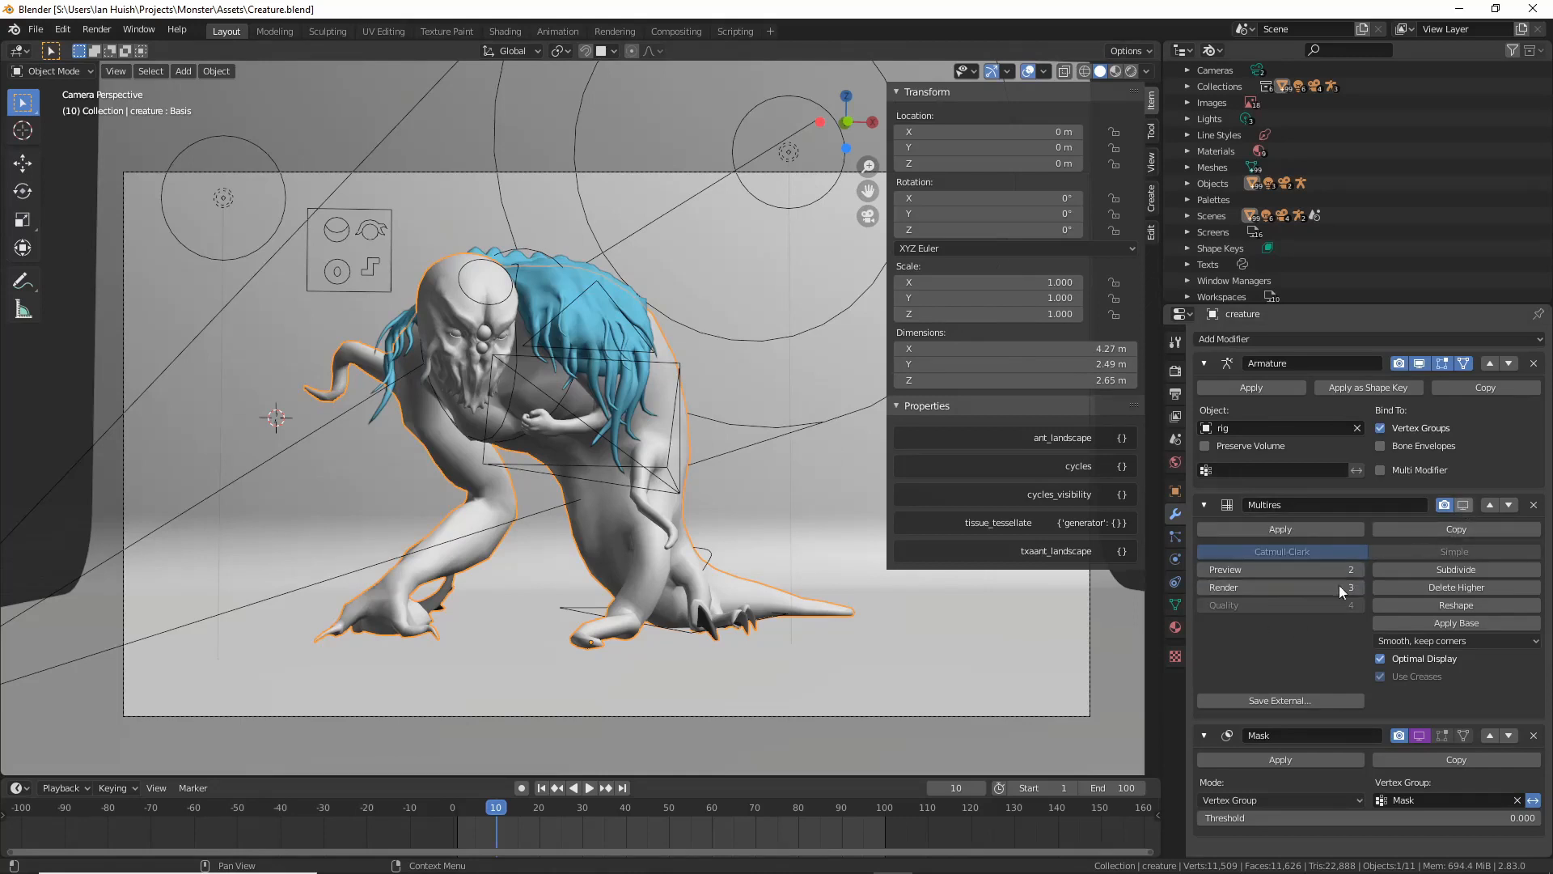
Set the creature's Multires preview level to 3 and turn off that modifier's viewport display.
click(1358, 568)
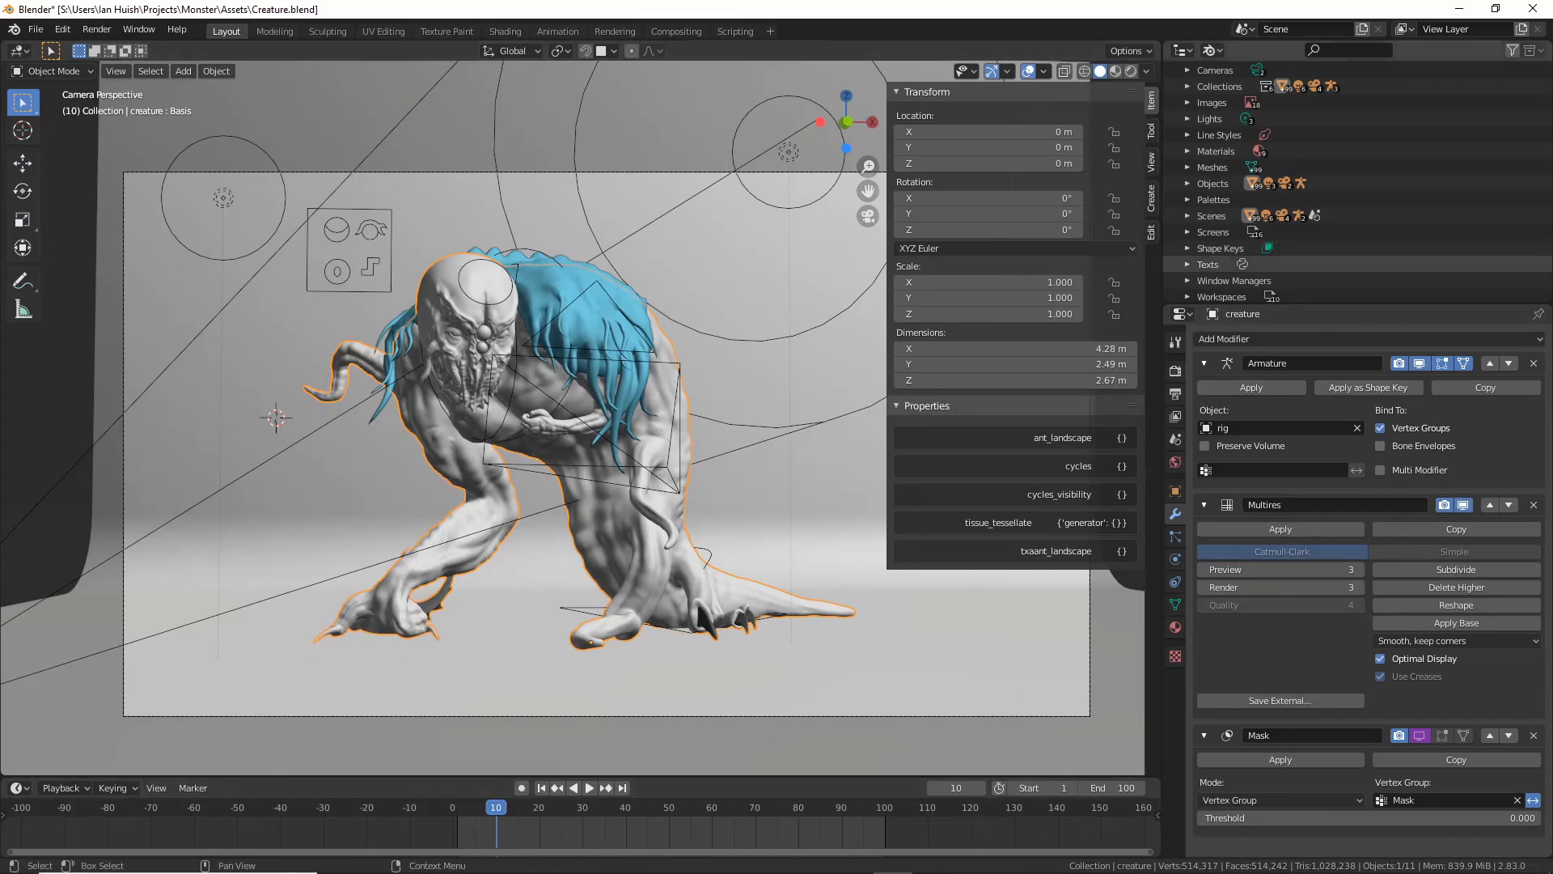
click(1462, 505)
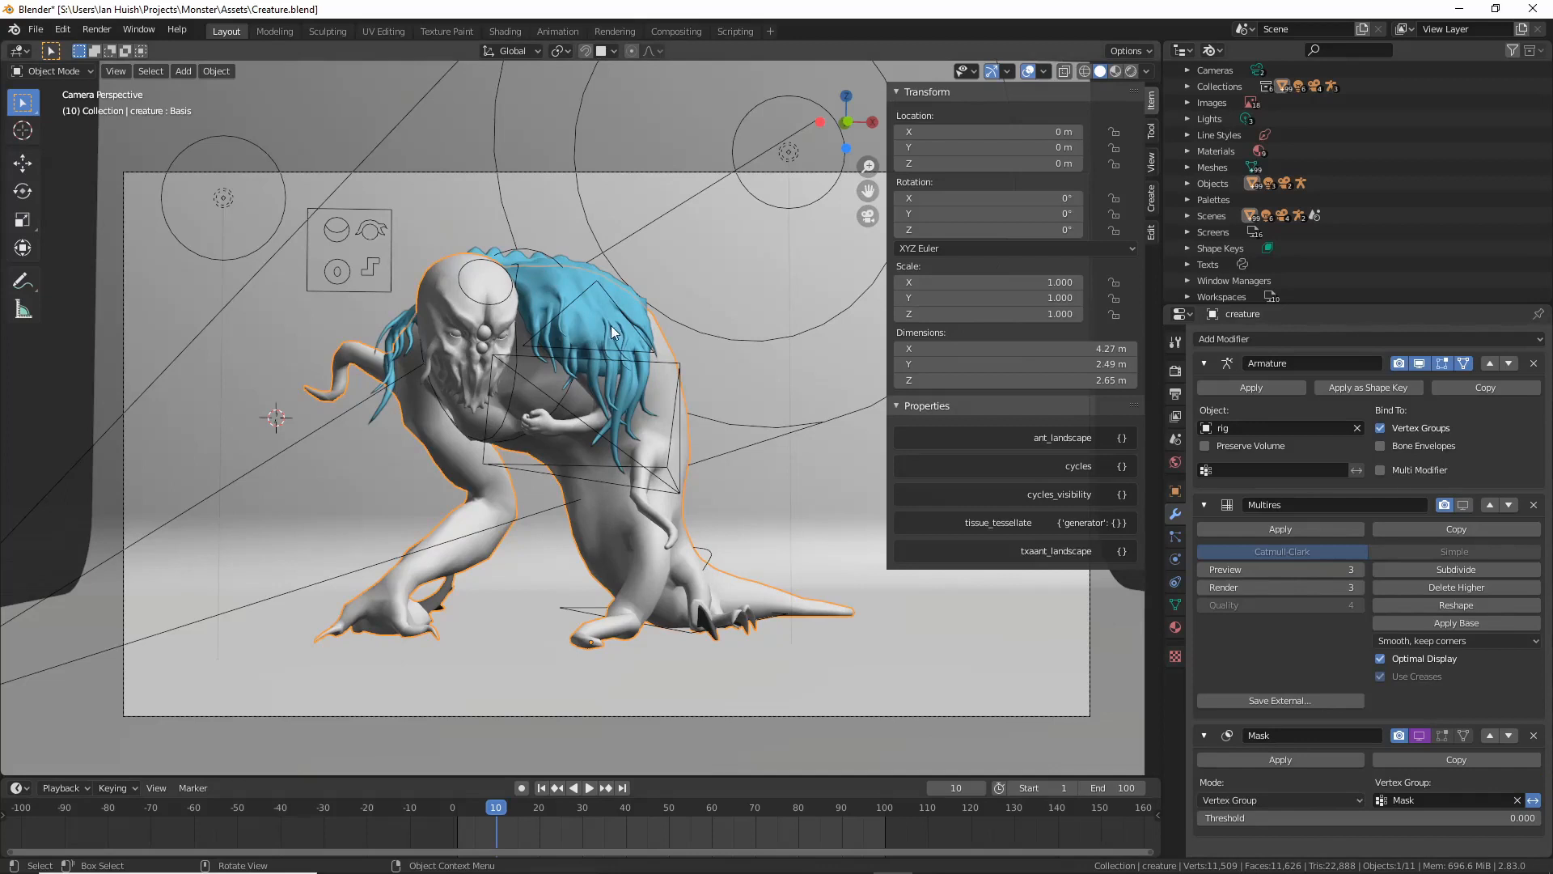
Enable viewport display of the blue back hair's Multires modifier and set its preview level to 3.
click(574, 319)
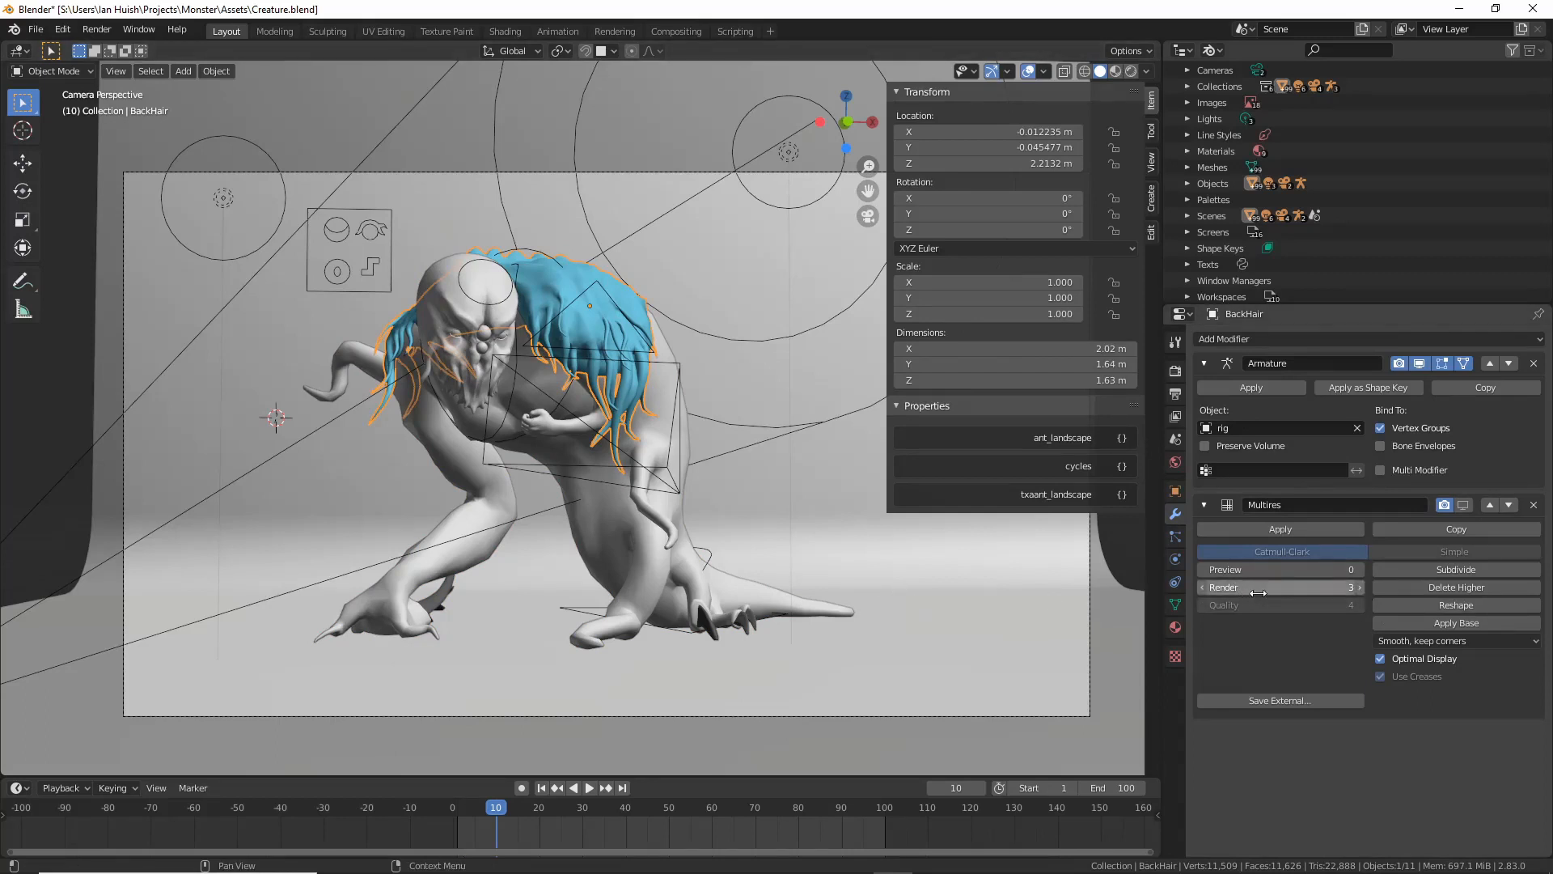
click(1462, 505)
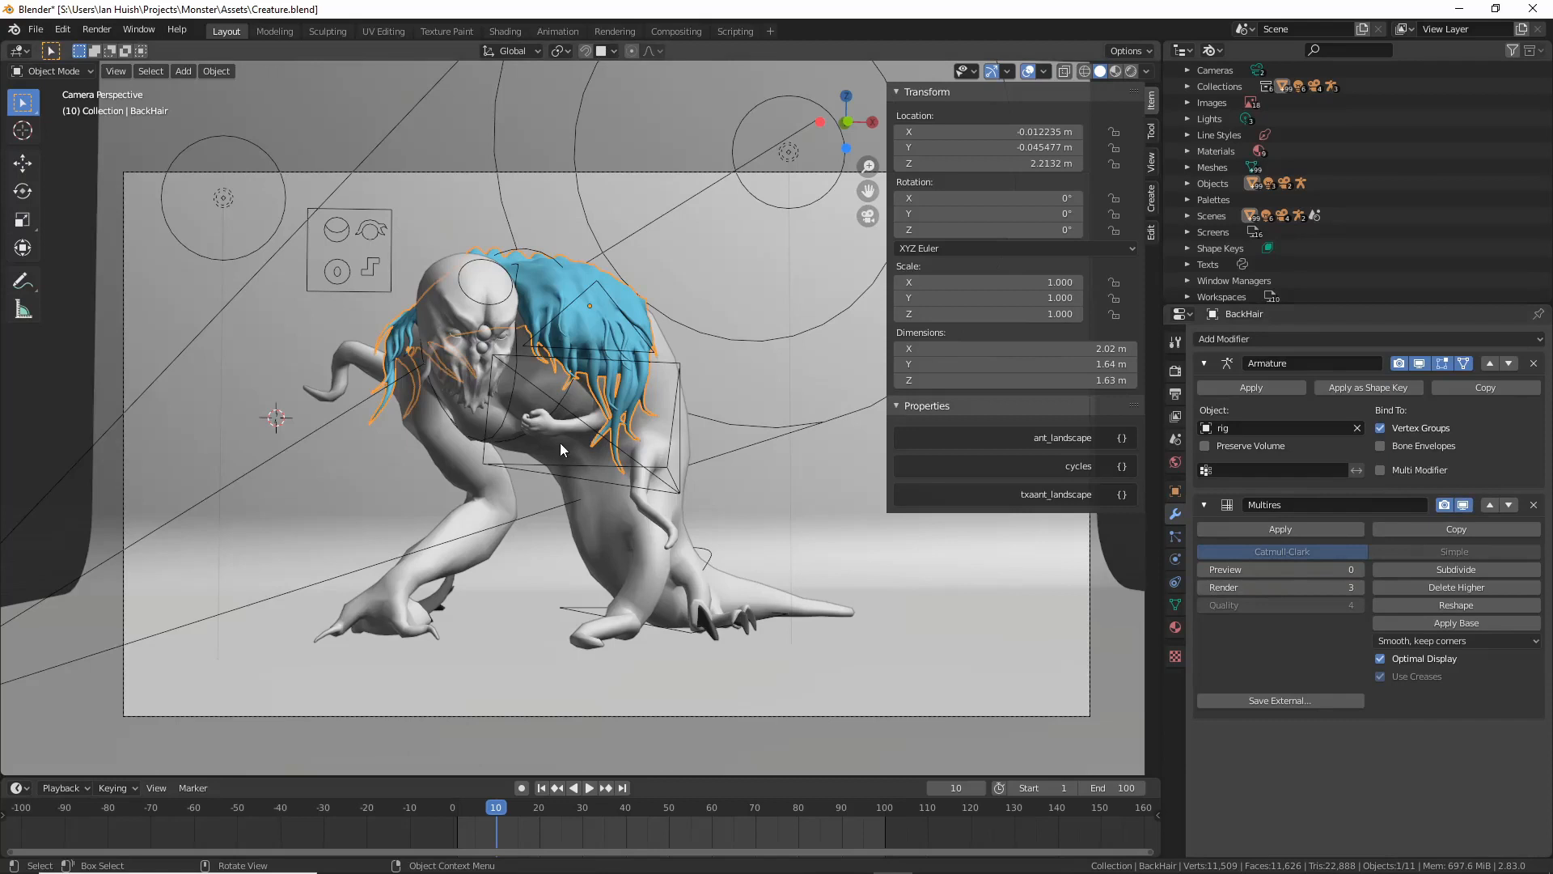
click(1316, 570)
text(3)
key(Return)
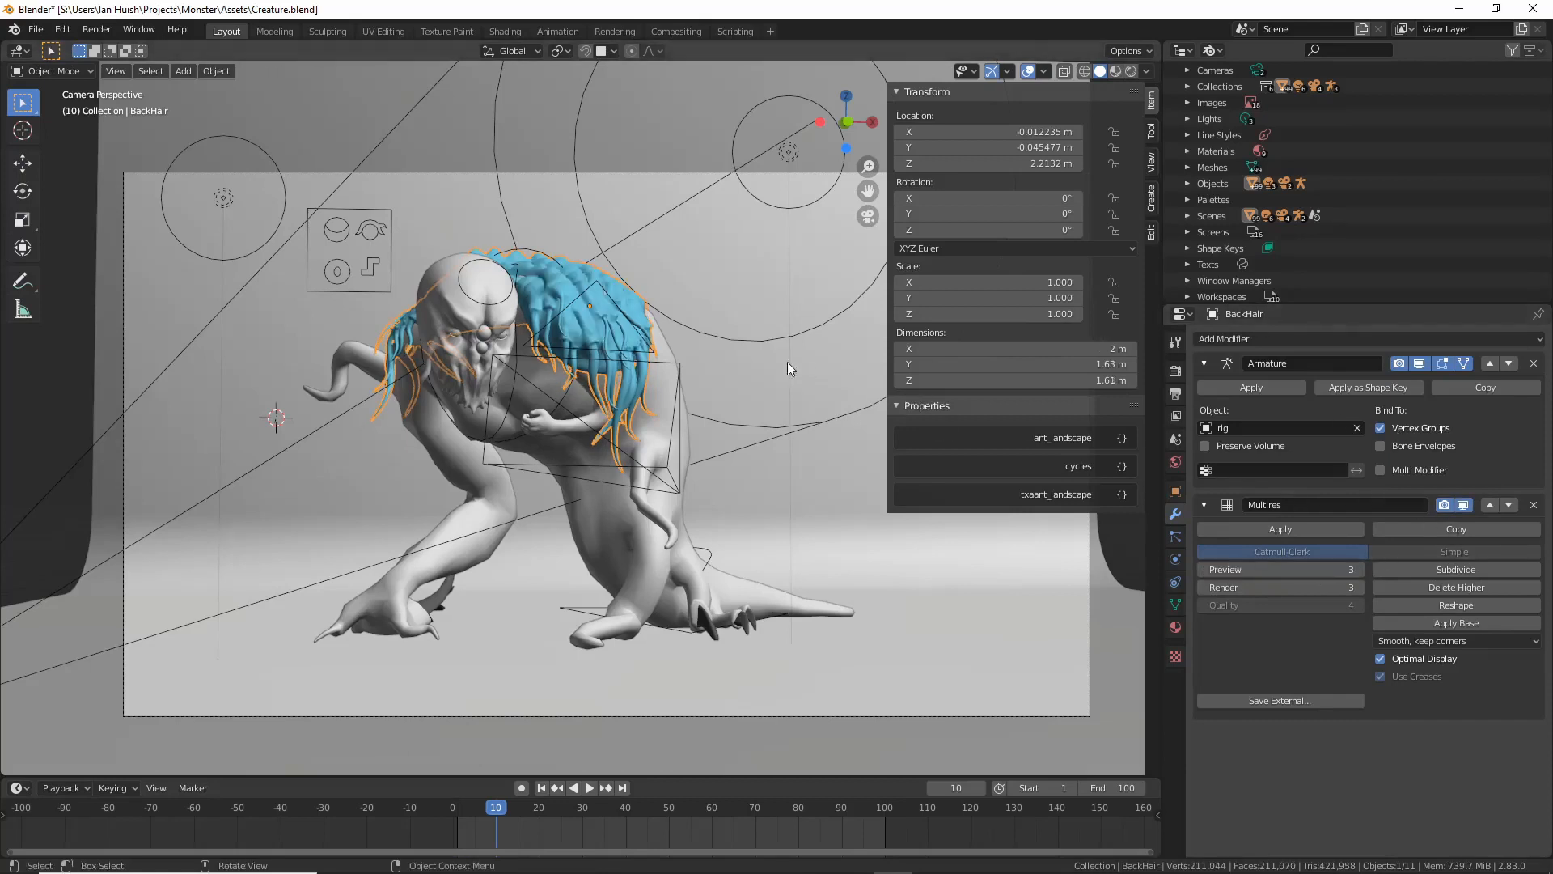
Select the two nose balls on the creature's face in turn to inspect them as separate objects.
mouse_move(526, 271)
middle_down()
mouse_move(538, 354)
mouse_move(619, 454)
mouse_move(828, 372)
mouse_move(662, 322)
mouse_move(499, 309)
mouse_move(547, 385)
mouse_move(539, 291)
middle_up()
scroll(424, 320, up, 3)
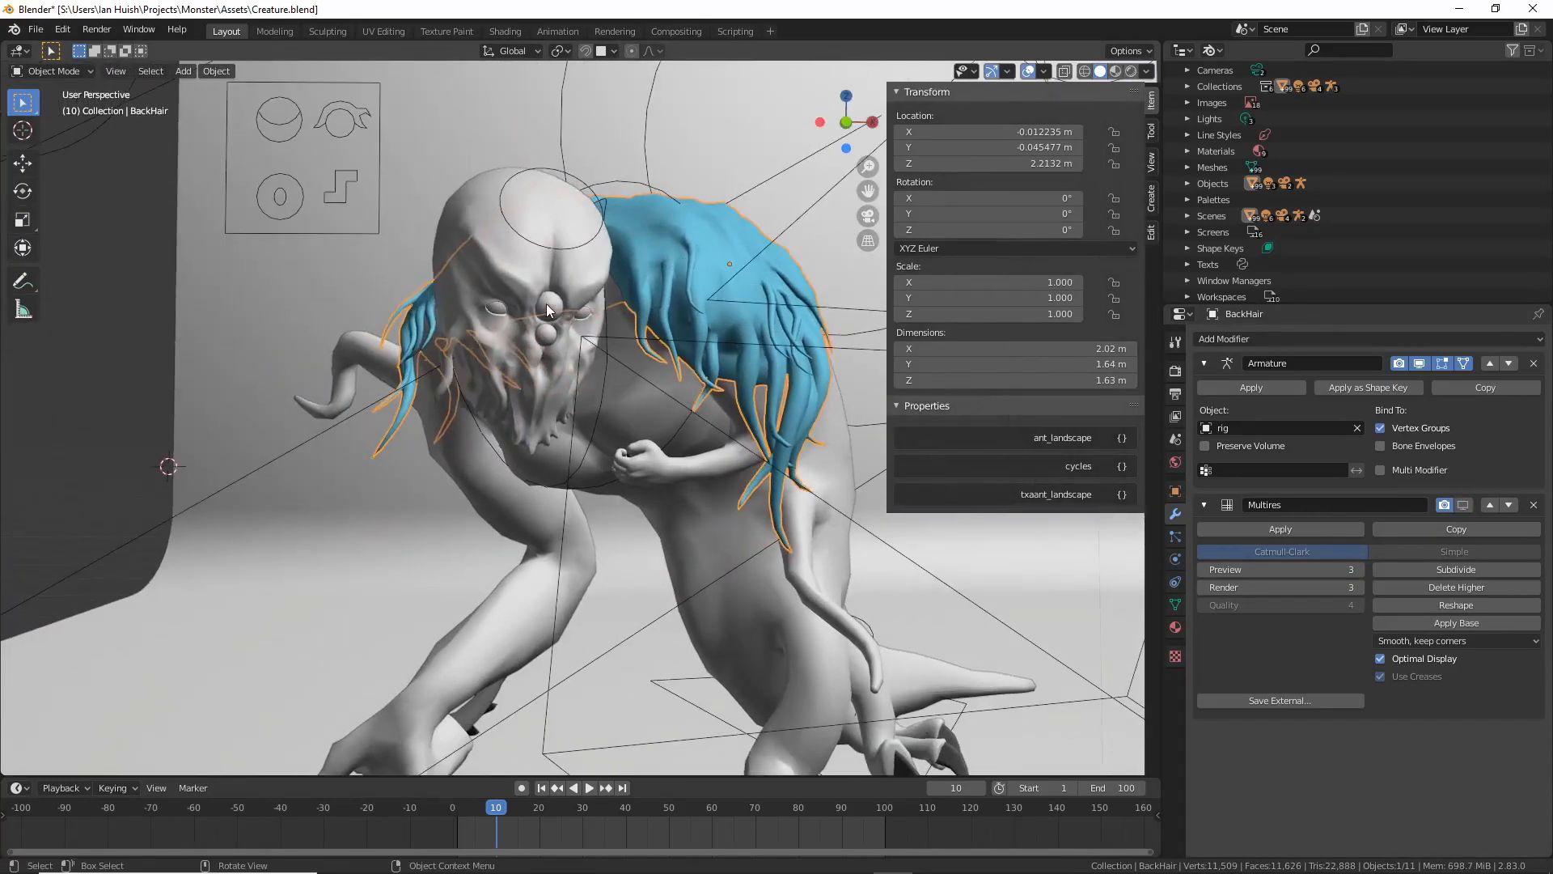
click(548, 309)
click(546, 333)
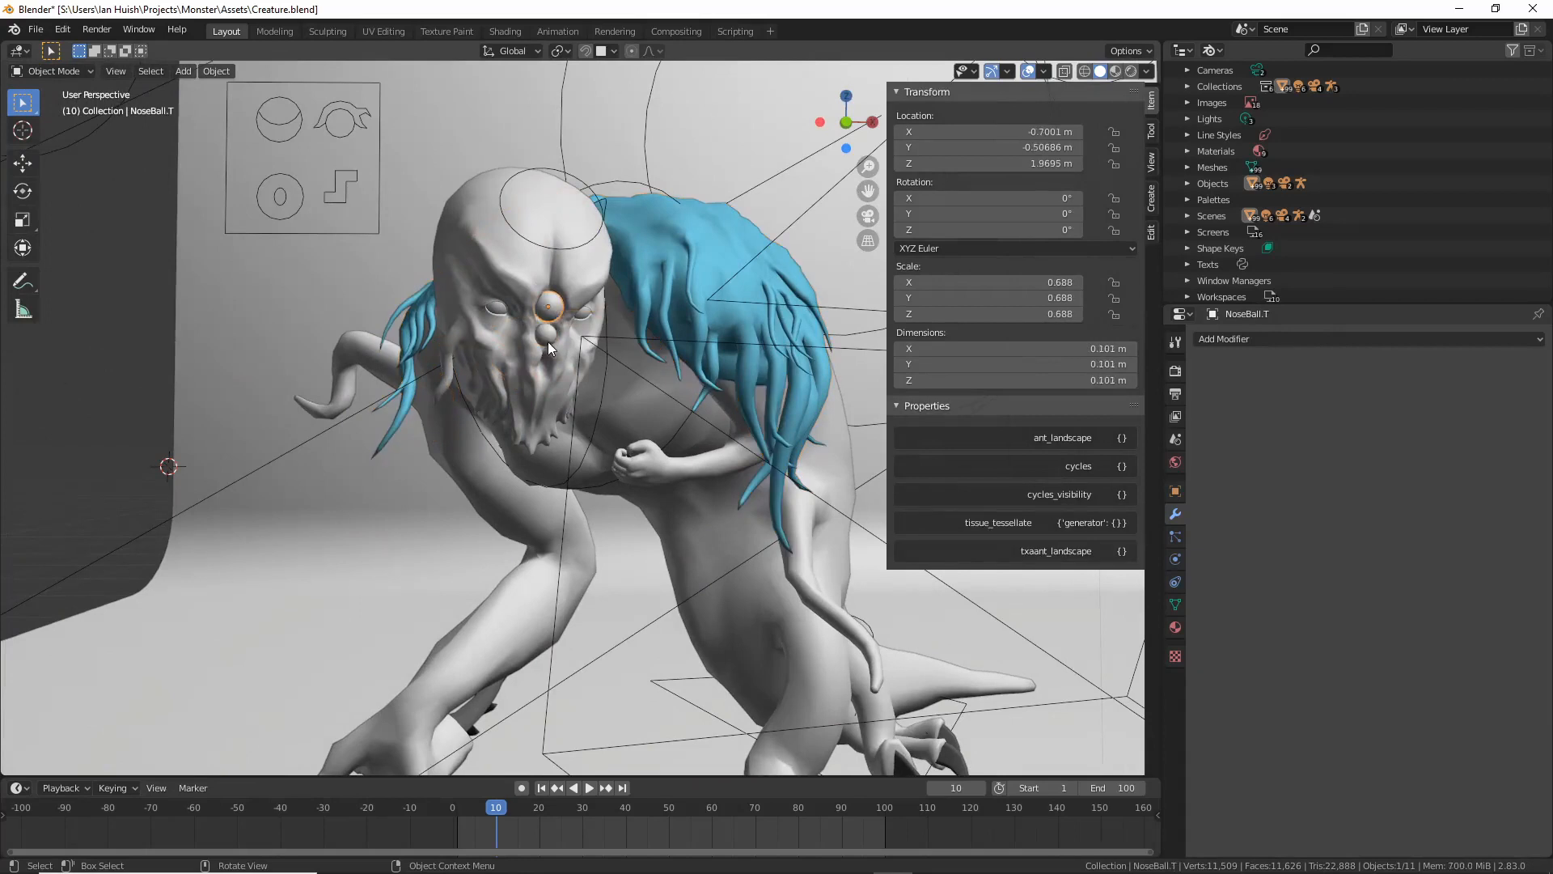
click(546, 332)
click(551, 305)
Review the rig's layers and properties, switching the rig to Object Mode and back to Pose Mode.
middle_drag(545, 357, 911, 379)
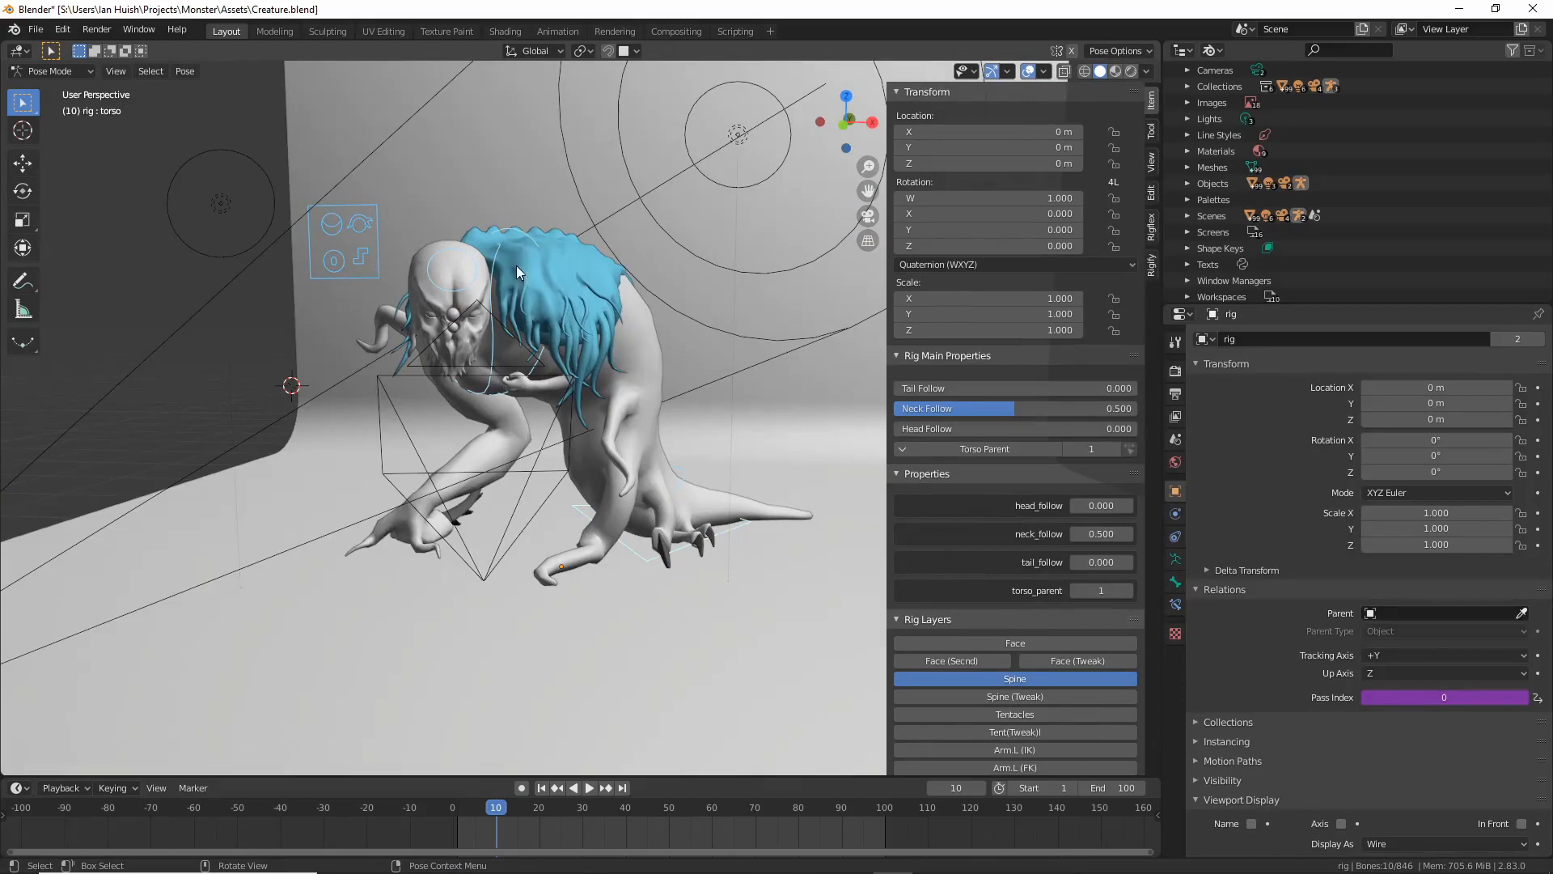
mouse_move(597, 541)
middle_down()
mouse_move(579, 521)
mouse_move(594, 527)
middle_up()
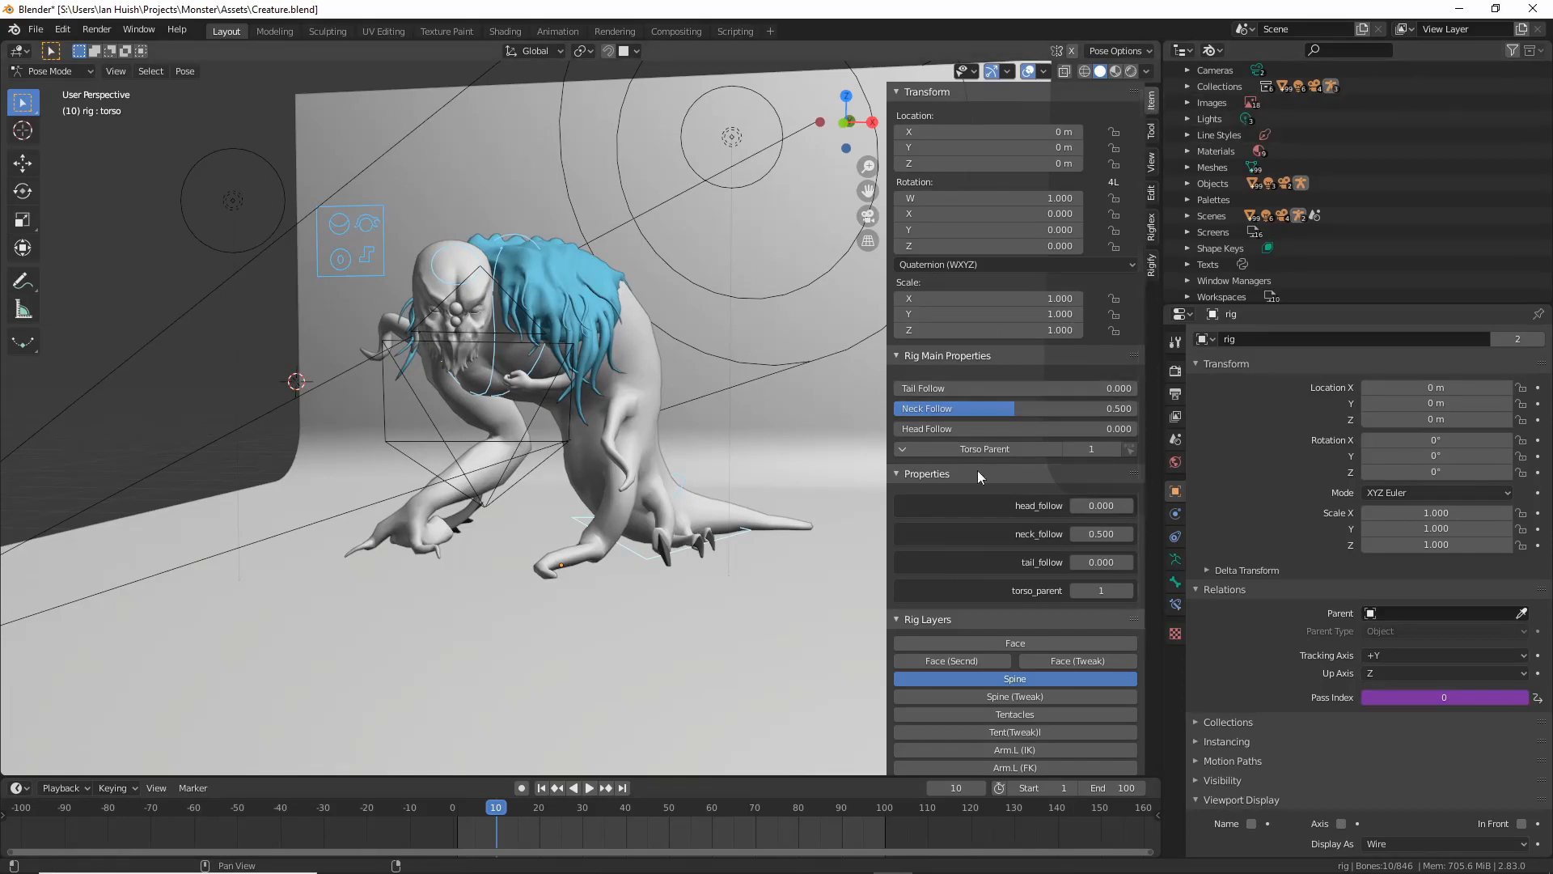
scroll(977, 518, down, 4)
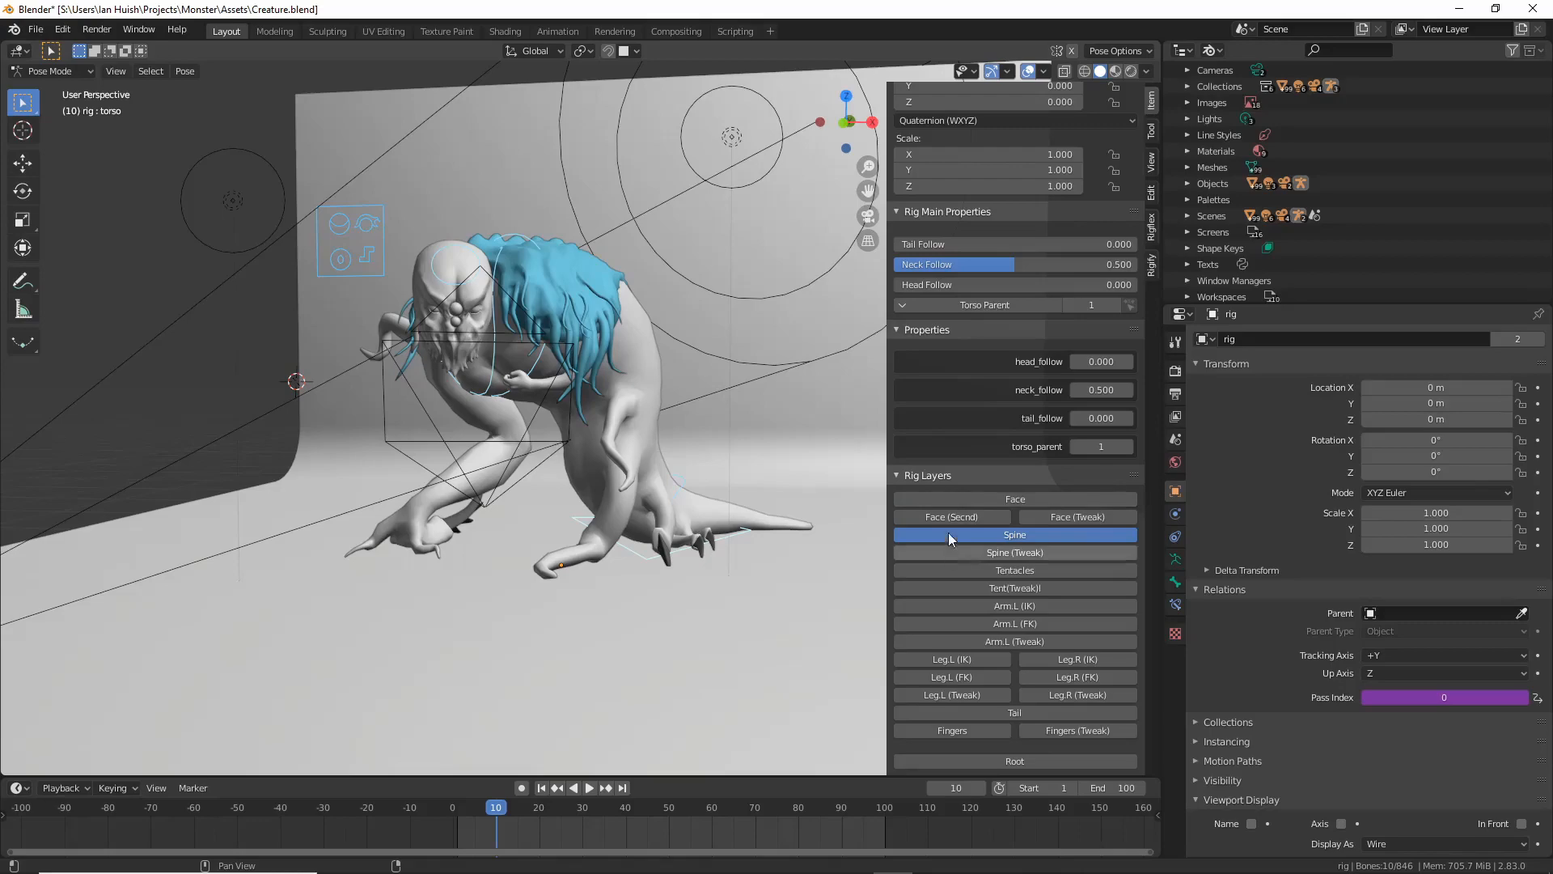
key(ctrl+Tab)
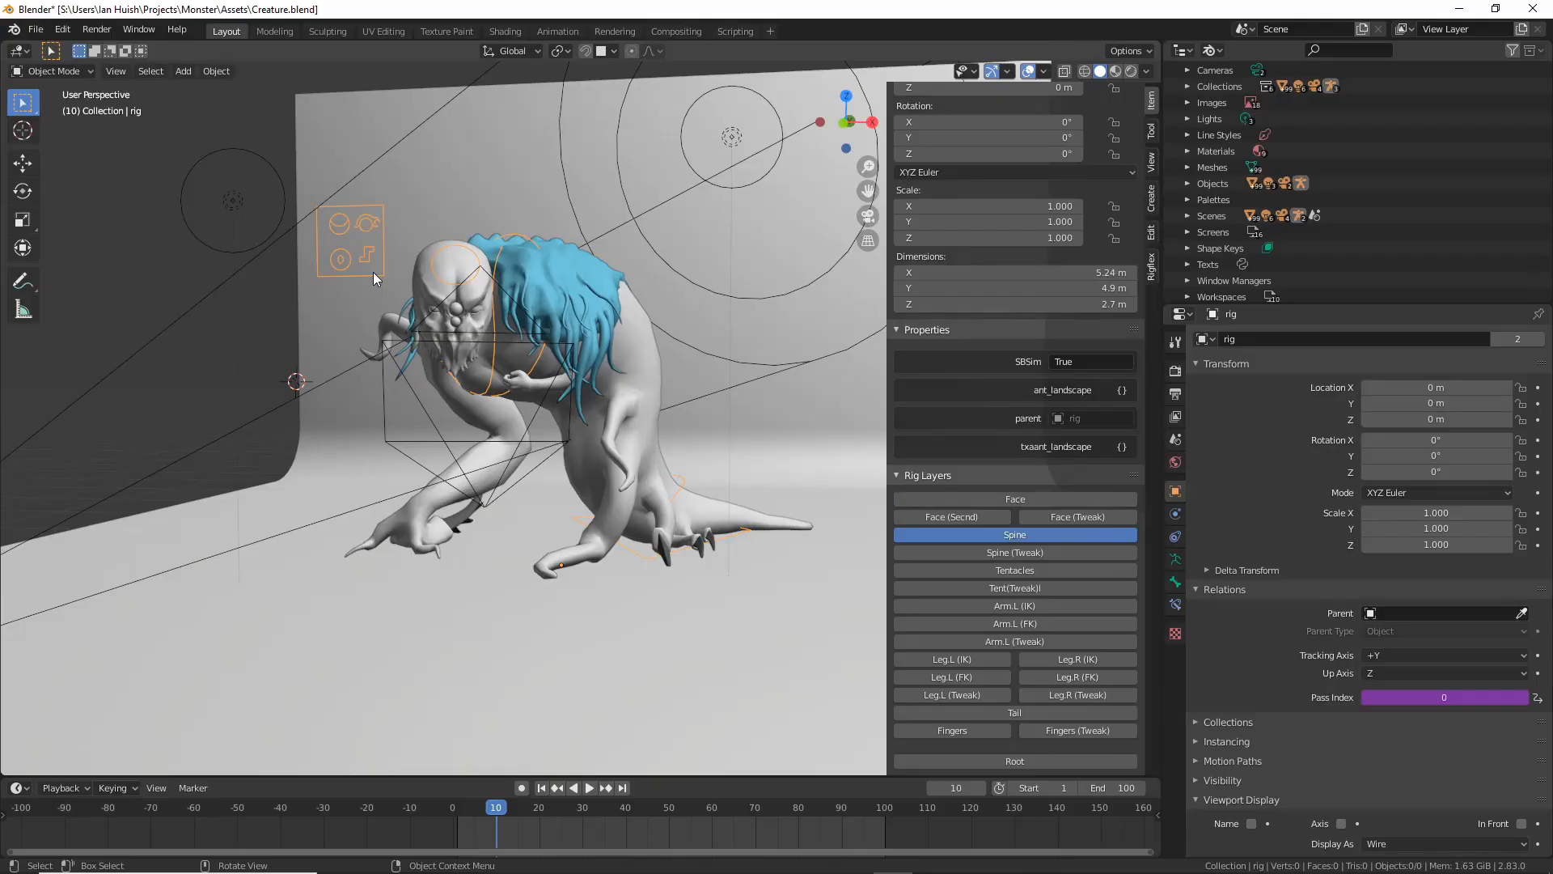
key(ctrl+Tab)
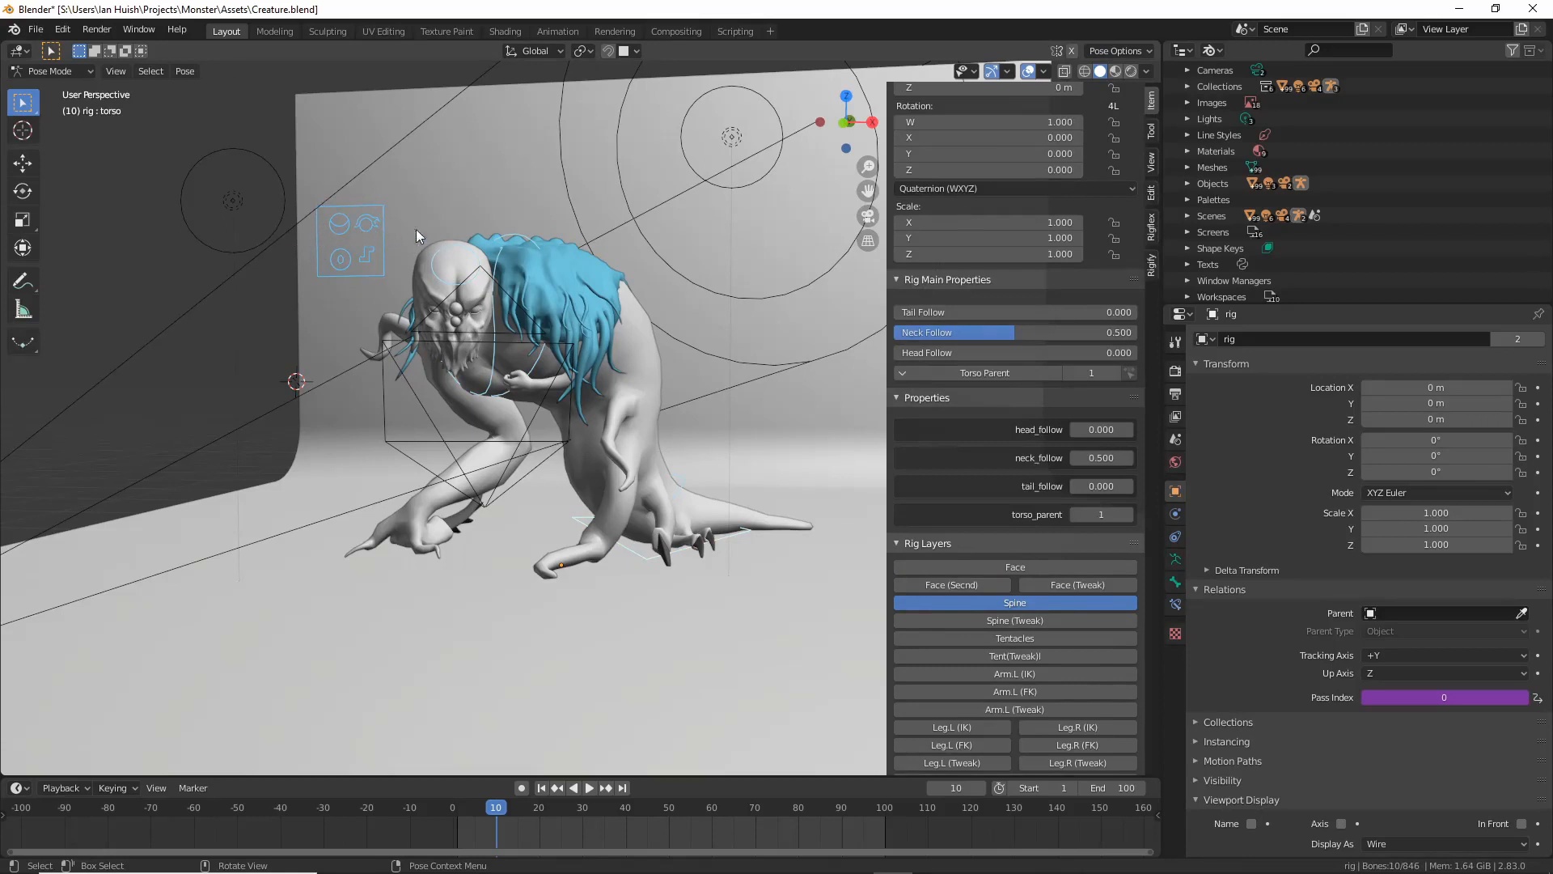
Select the UI_blink control on the floating control board and move it up about 0.055 m on its local Y axis.
scroll(511, 332, up, 5)
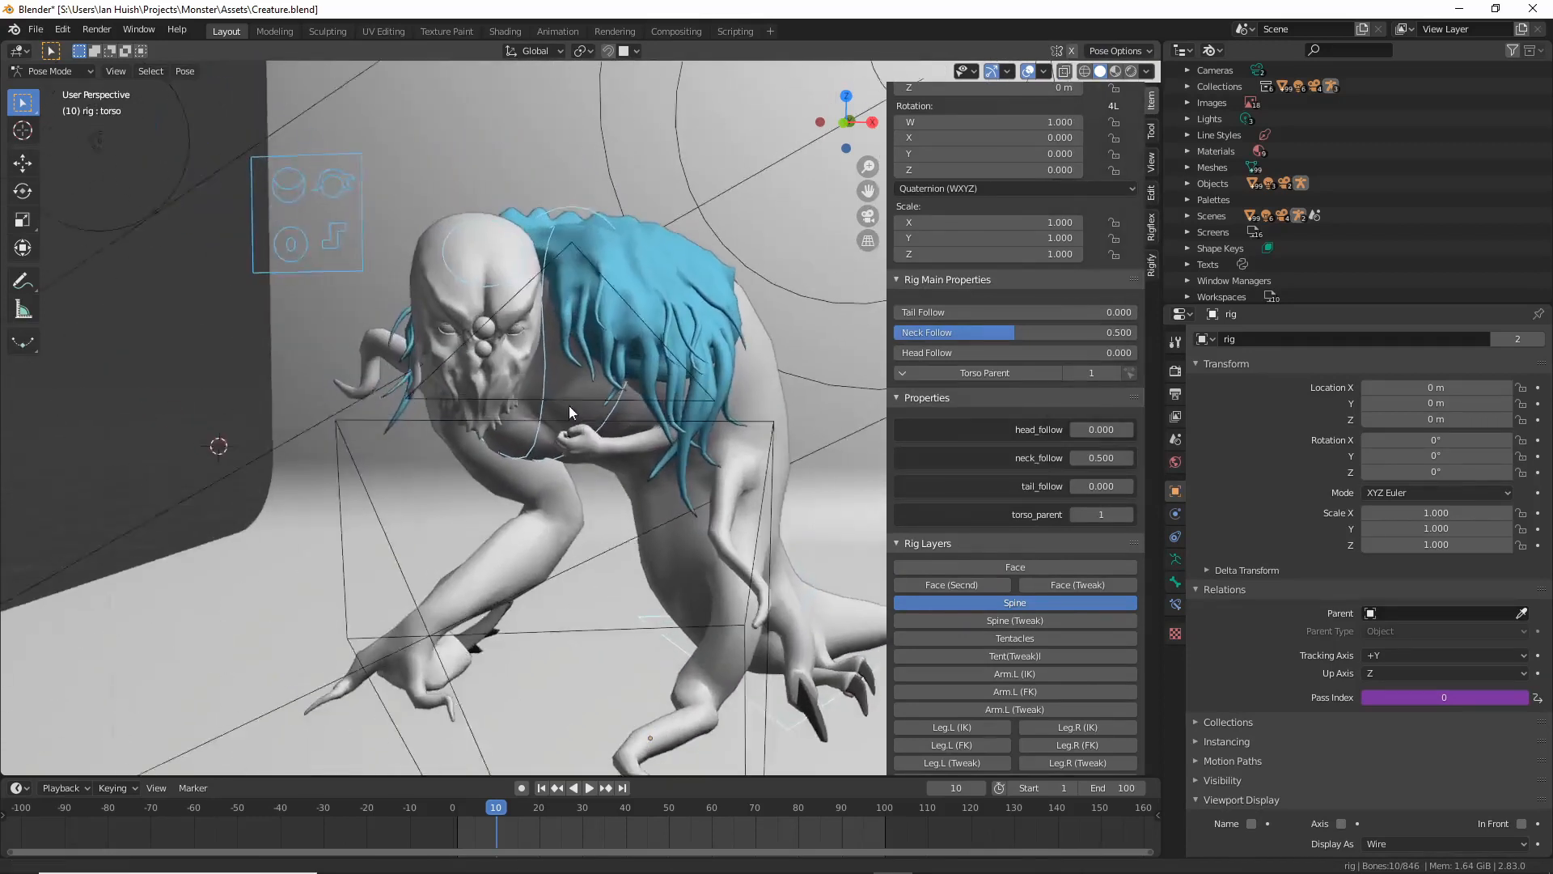
shift+middle_drag(573, 433, 563, 414)
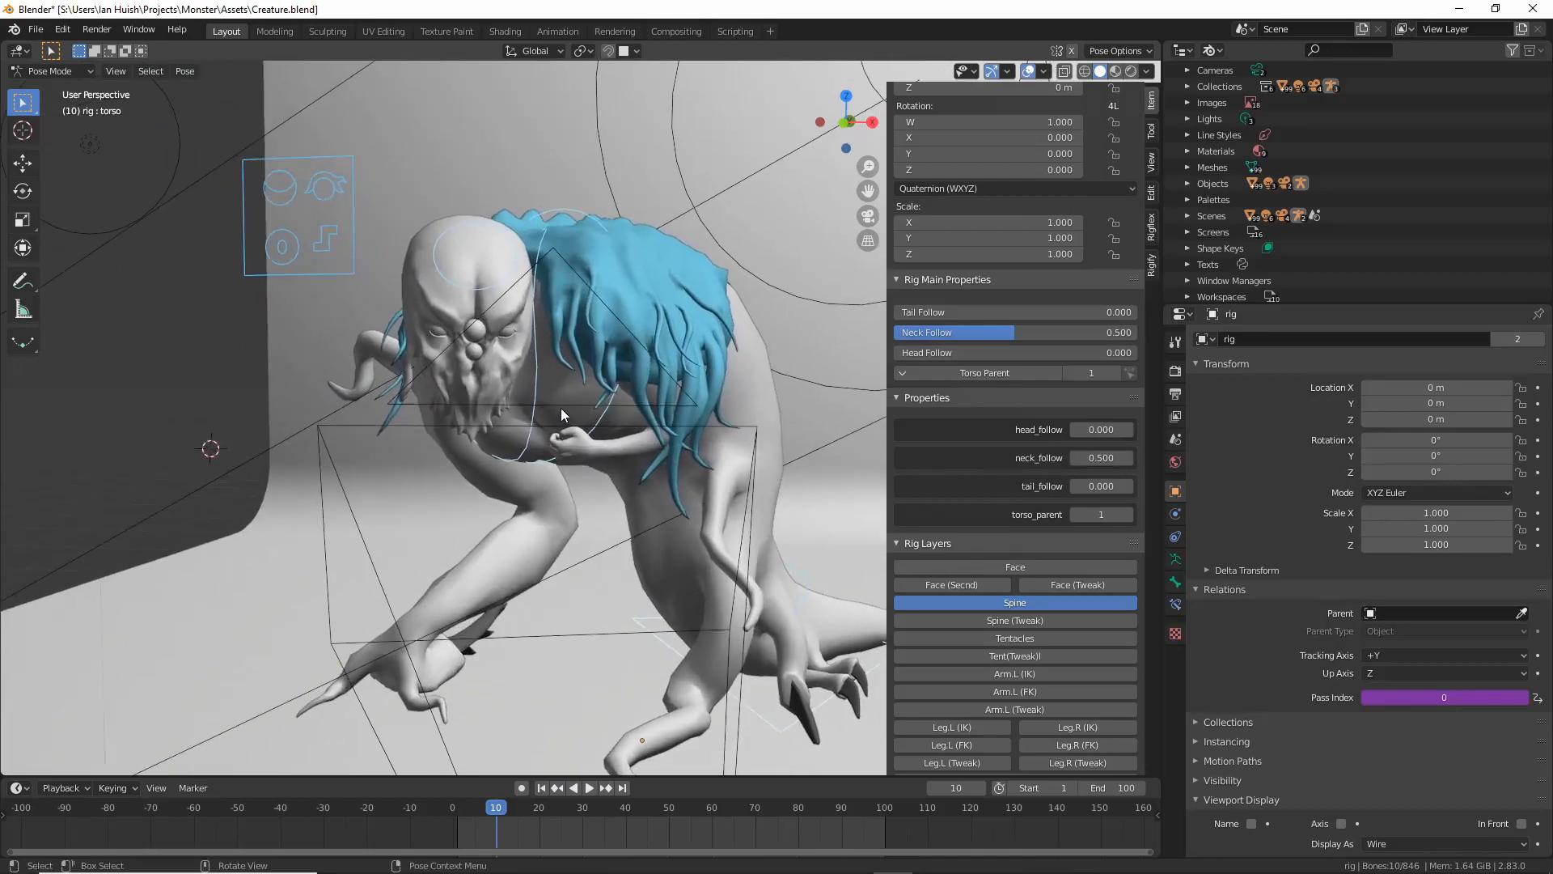
click(275, 199)
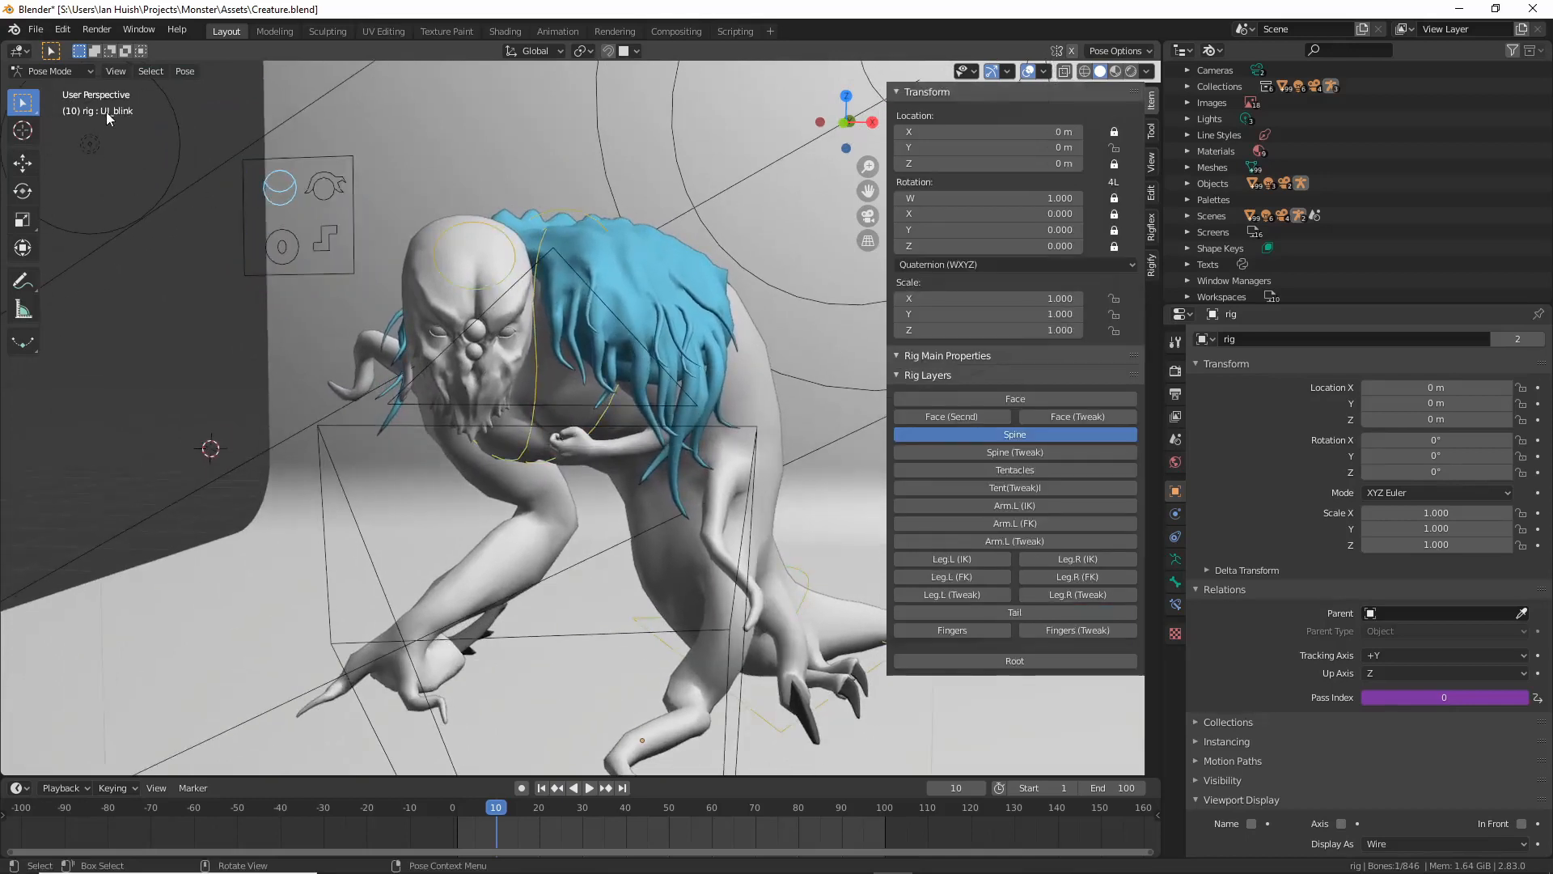
scroll(483, 346, up, 2)
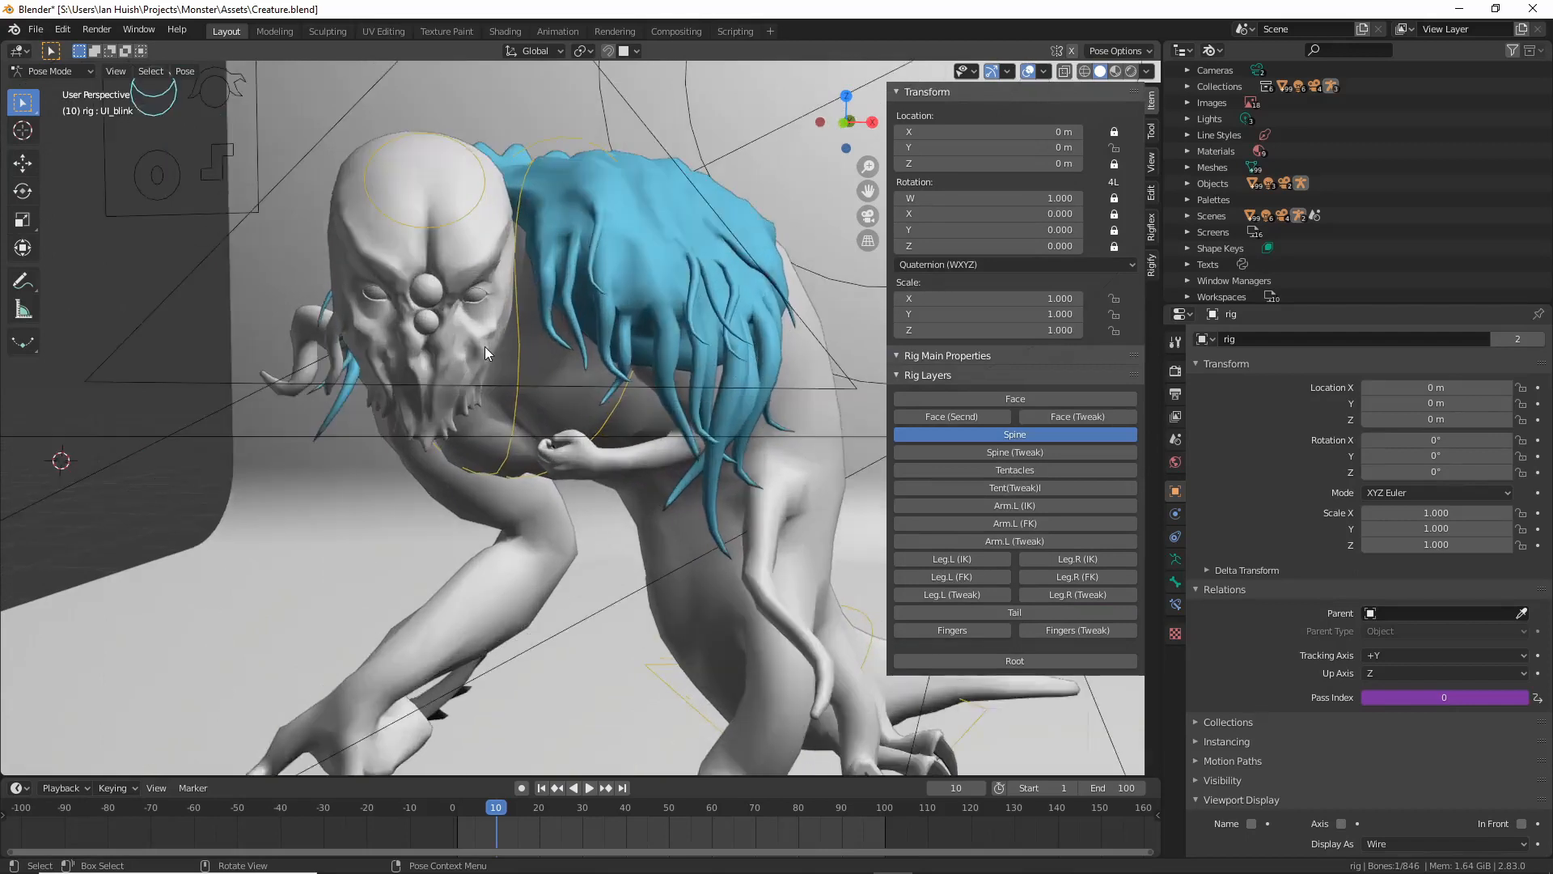
shift+middle_drag(485, 367, 574, 453)
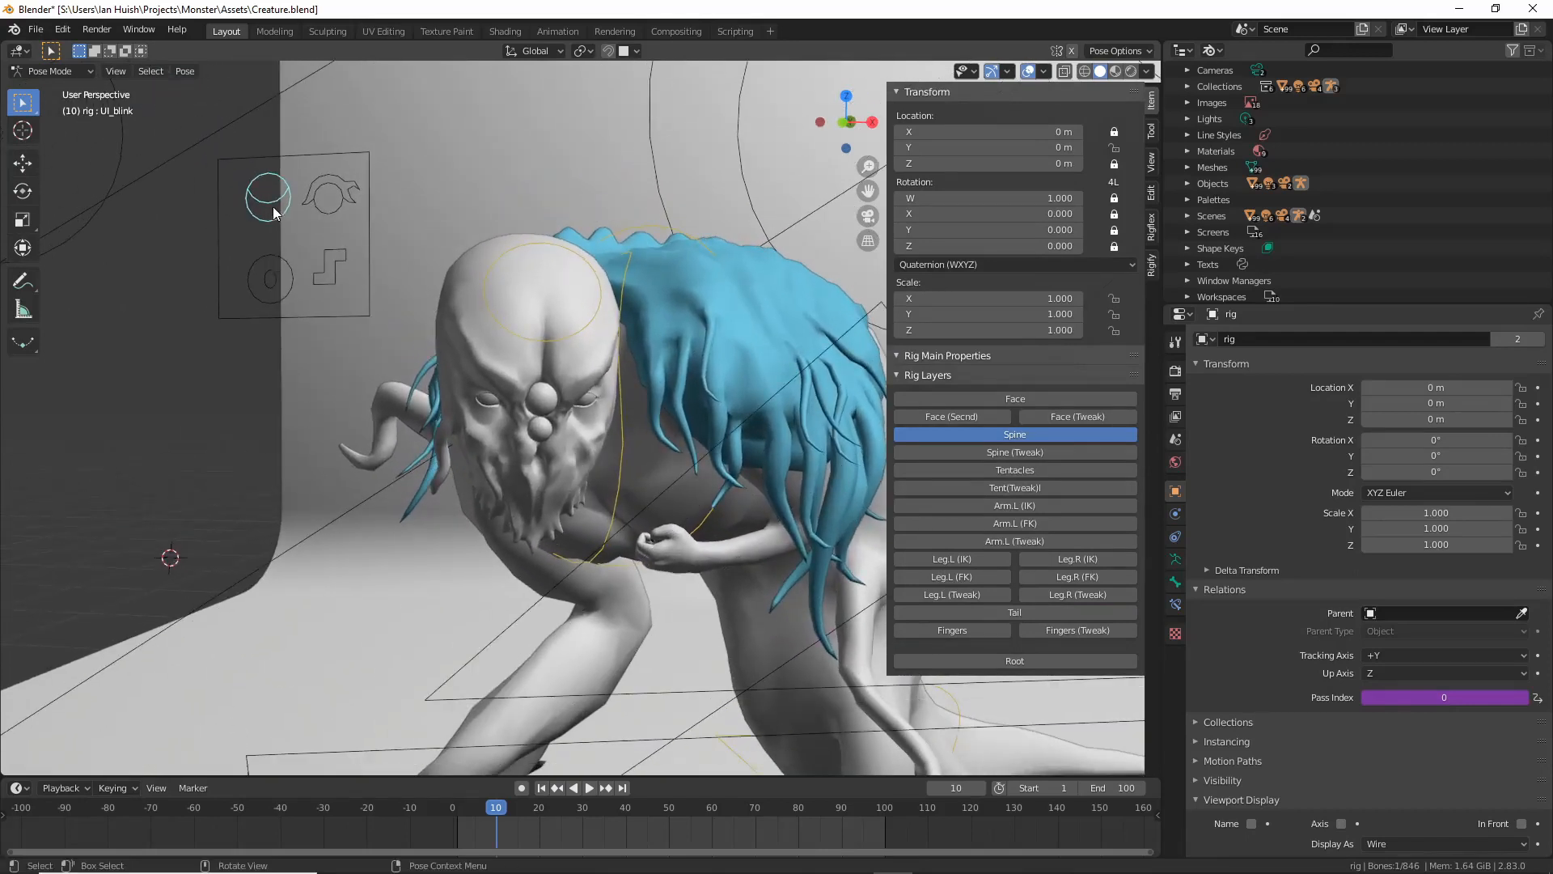
key(g)
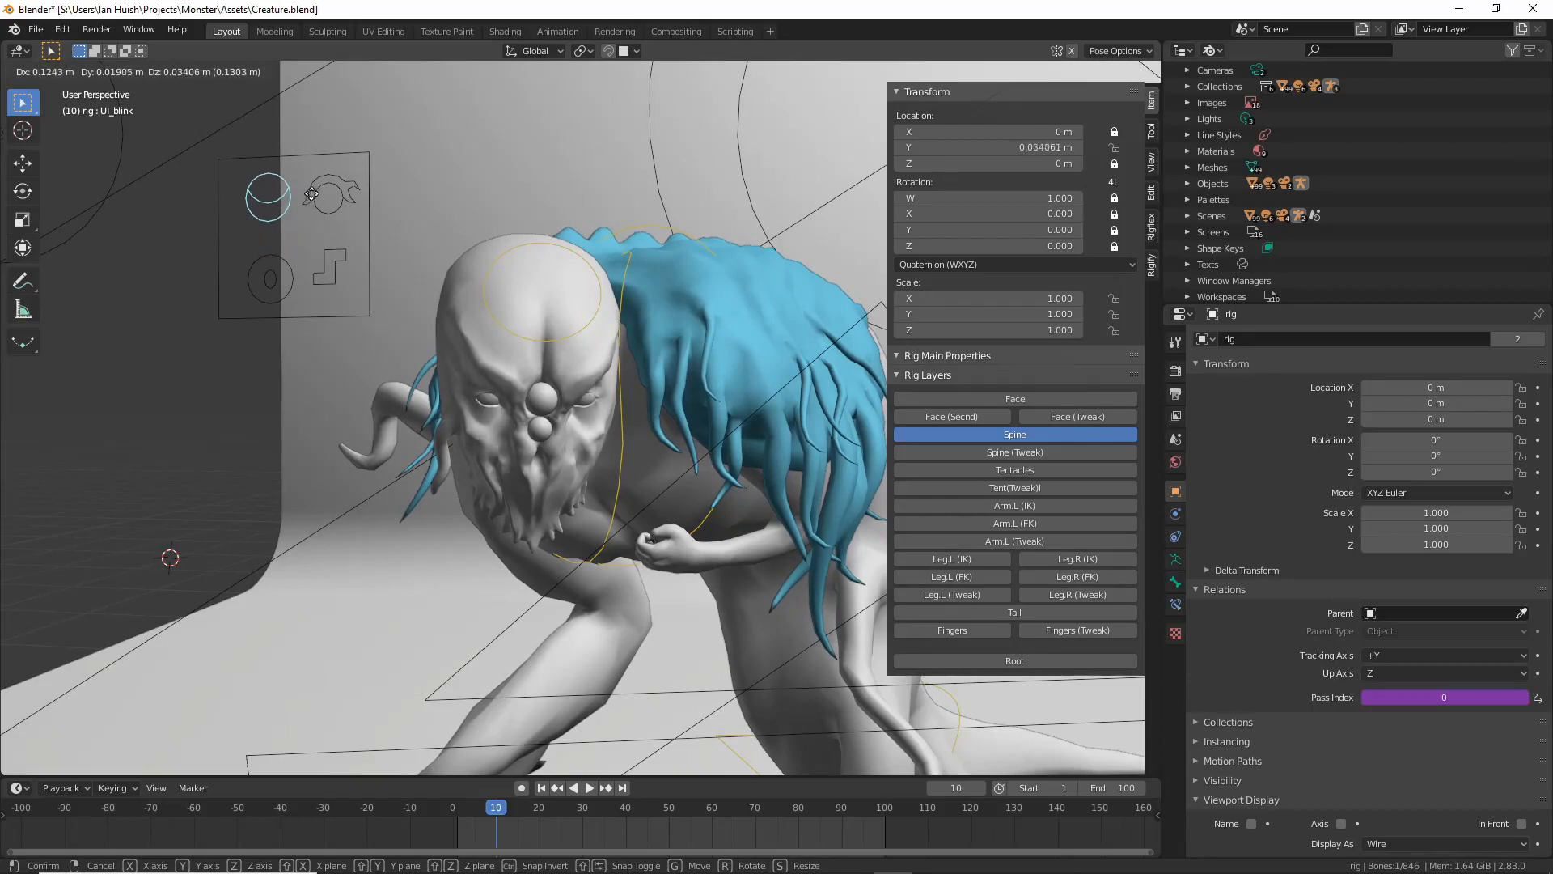
click(311, 194)
middle_drag(546, 396, 537, 362)
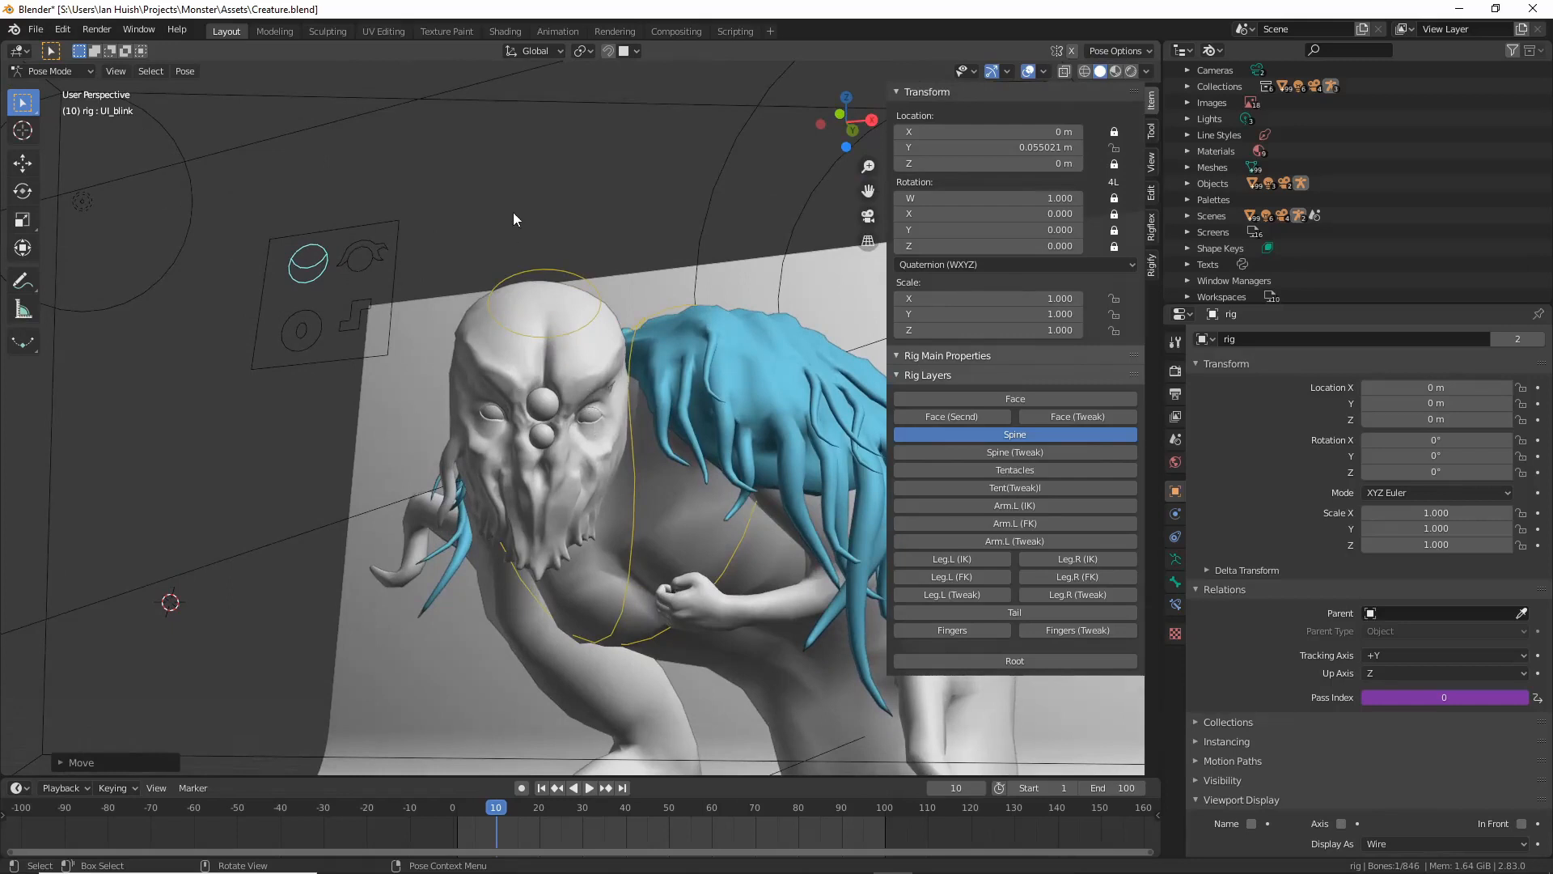
Try moving the UI_BackHair control to about X 0.033 m, Y -0.051 m, Z -0.026 m and inspect the creature's back.
click(366, 255)
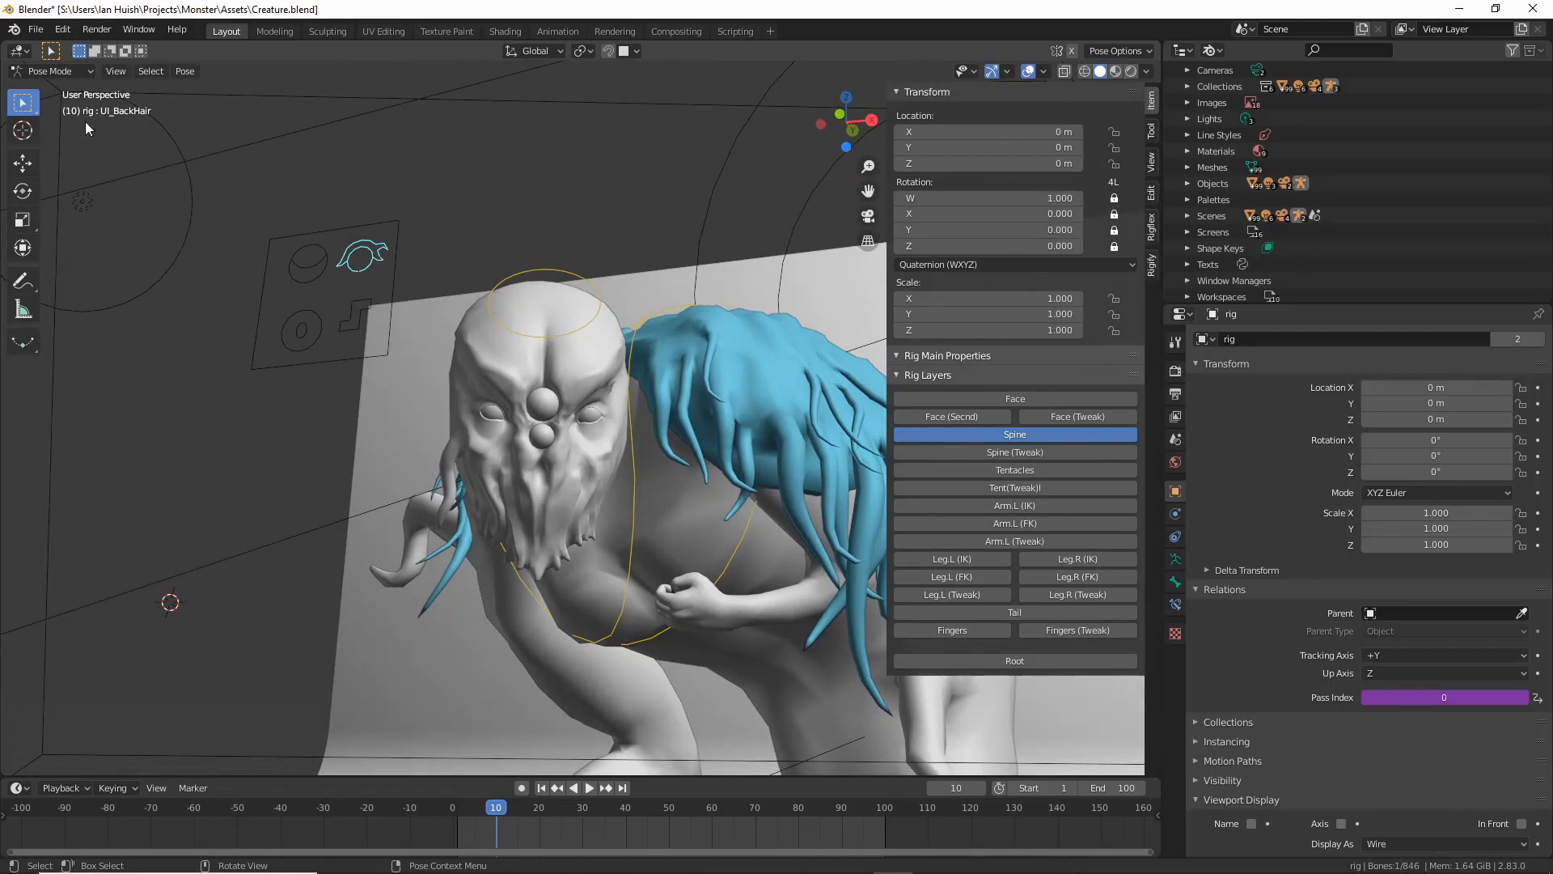
middle_drag(368, 267, 448, 324)
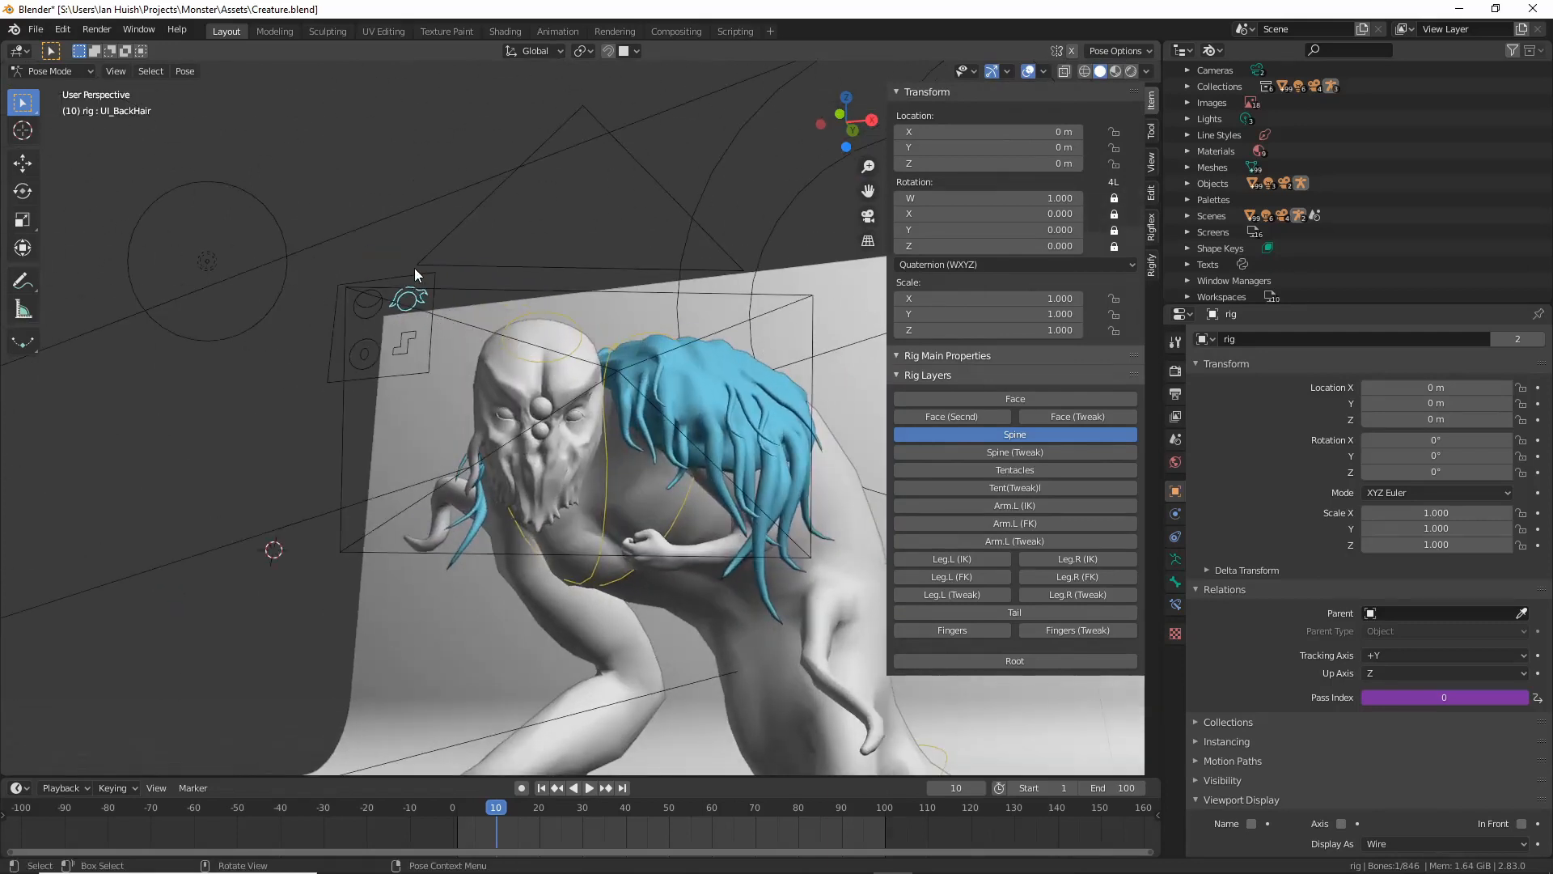
key(g)
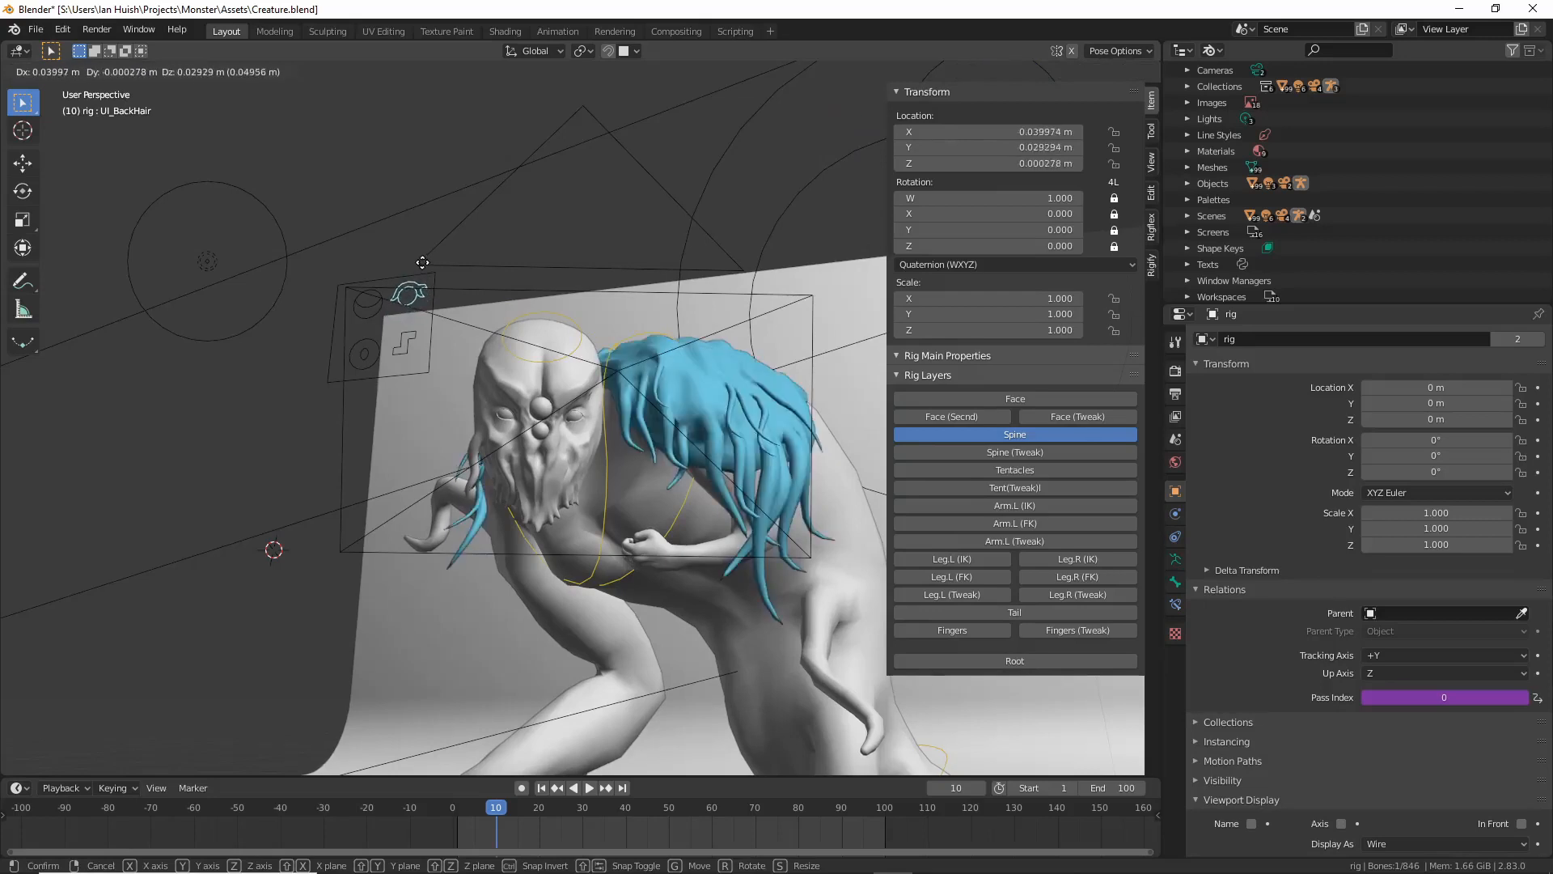
click(423, 280)
middle_drag(422, 280, 682, 404)
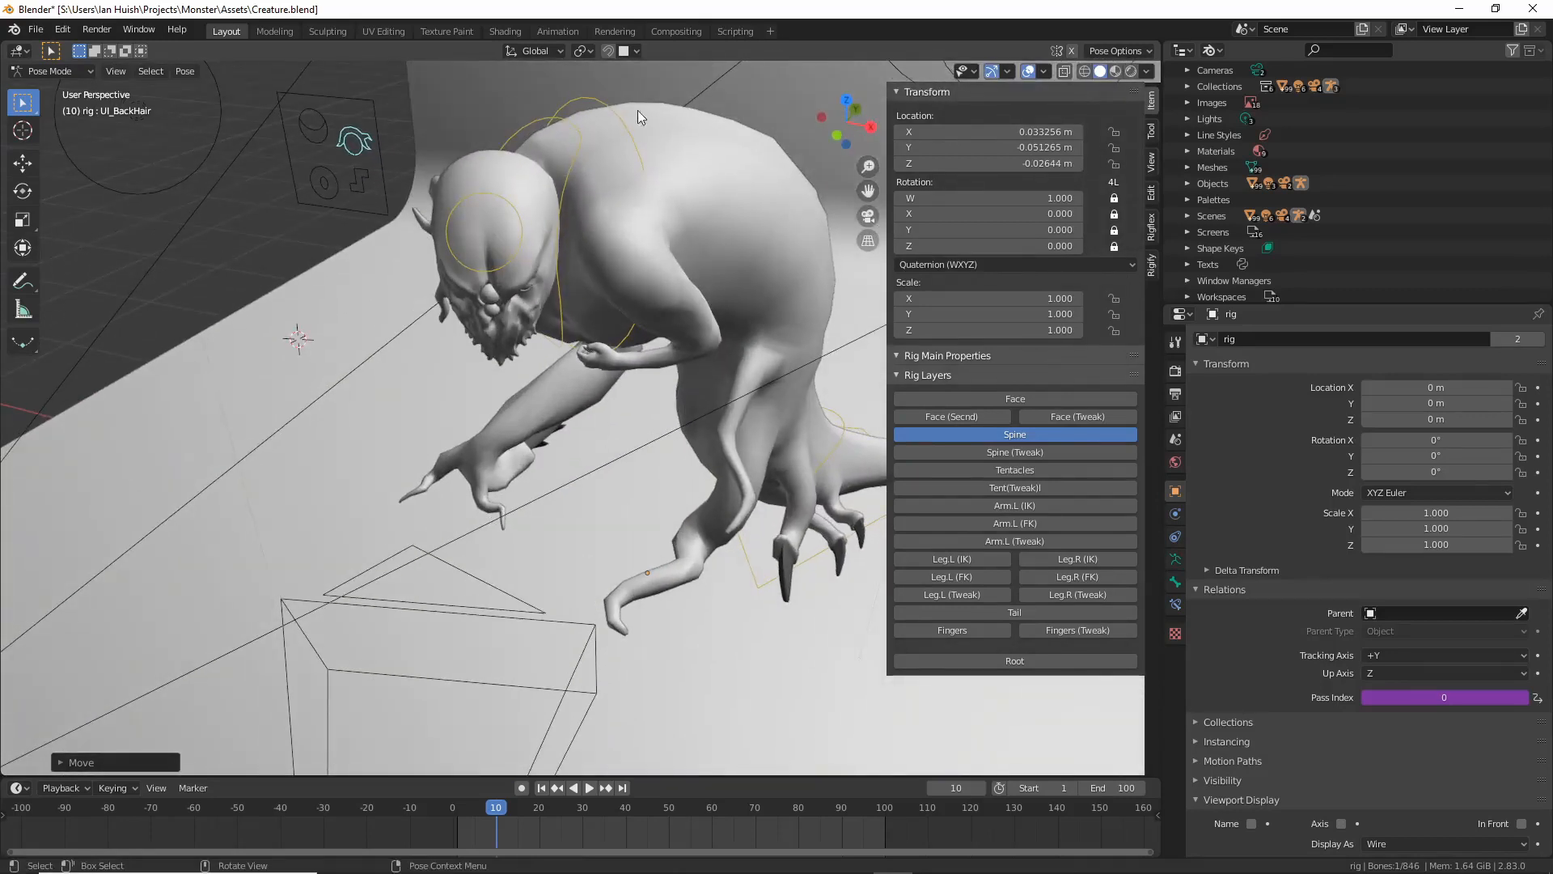
middle_drag(621, 255, 641, 194)
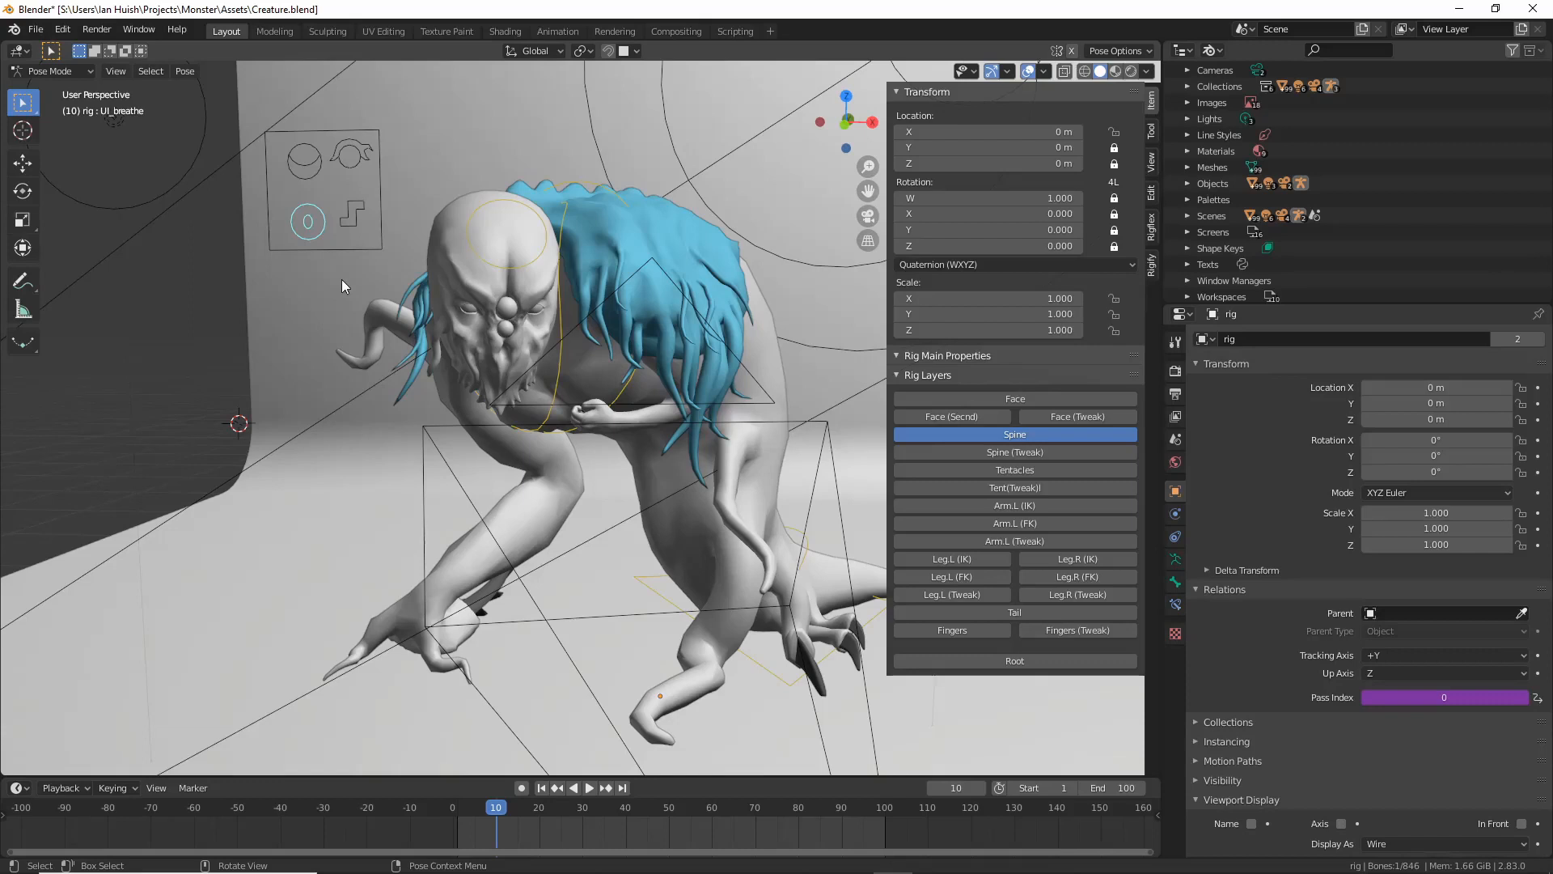
Try sliding the UI_breathe control about 0.11 m along X and examine the creature's face up close.
key(g)
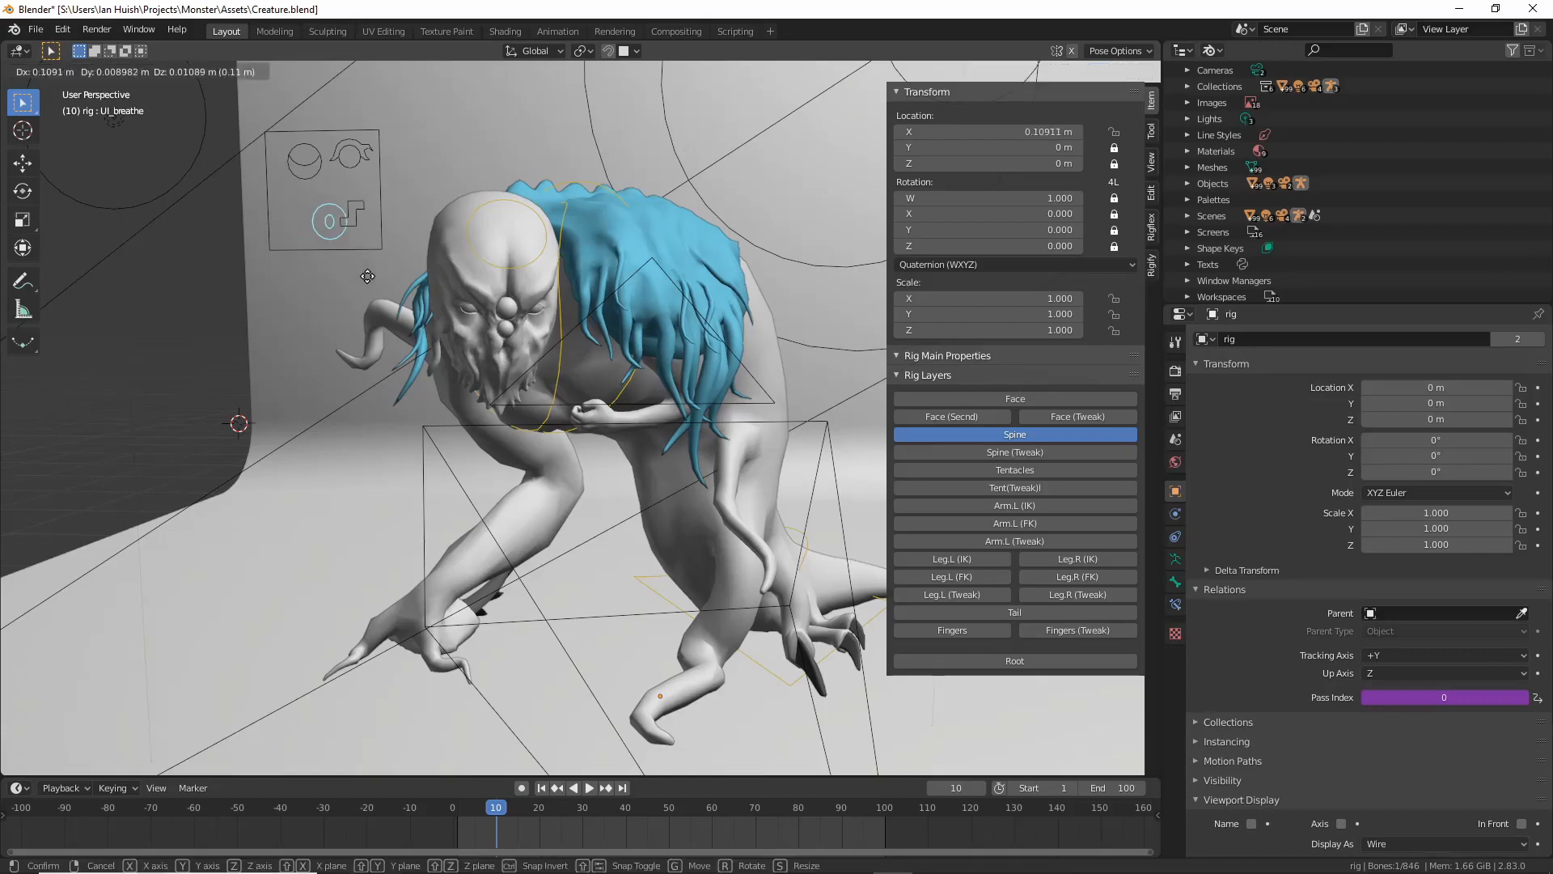
key(Escape)
scroll(533, 475, up, 6)
shift+middle_drag(443, 455, 641, 696)
scroll(599, 659, down, 5)
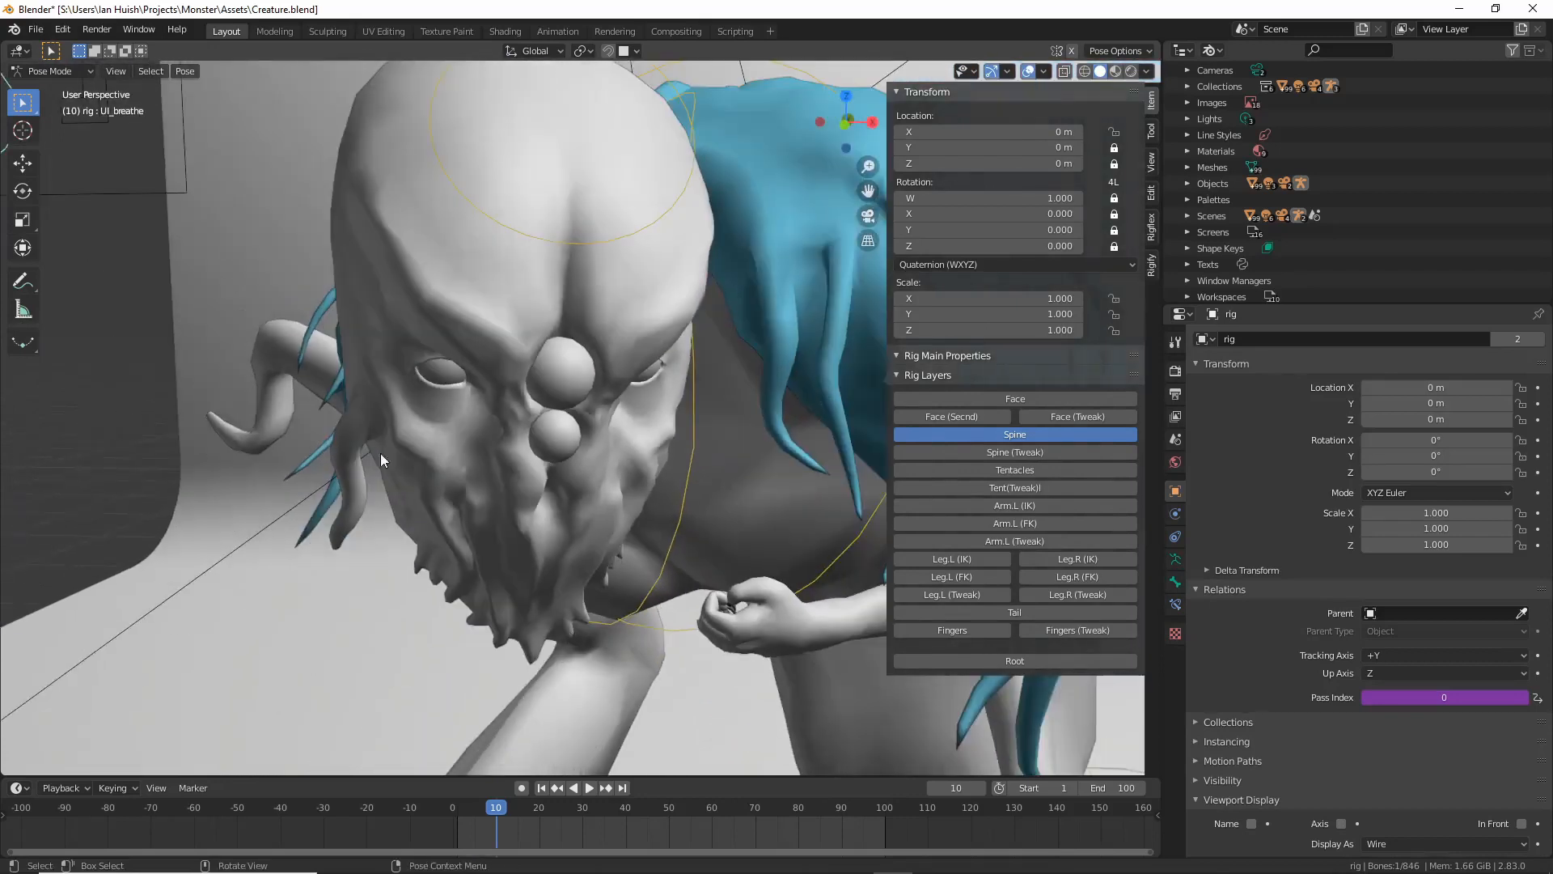
scroll(275, 275, down, 5)
scroll(335, 312, up, 5)
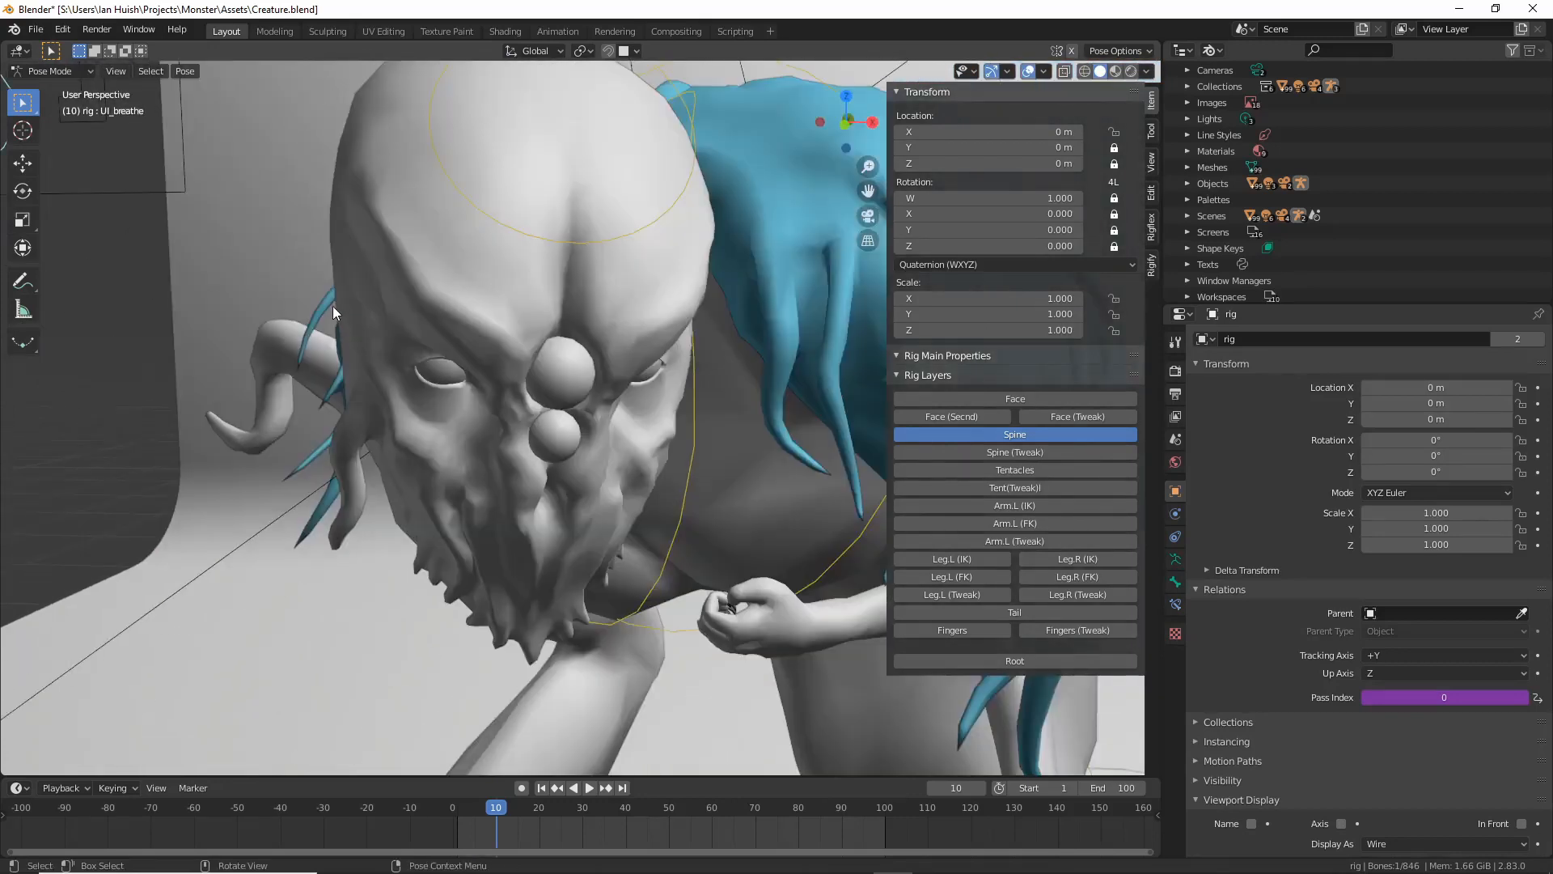
key(g)
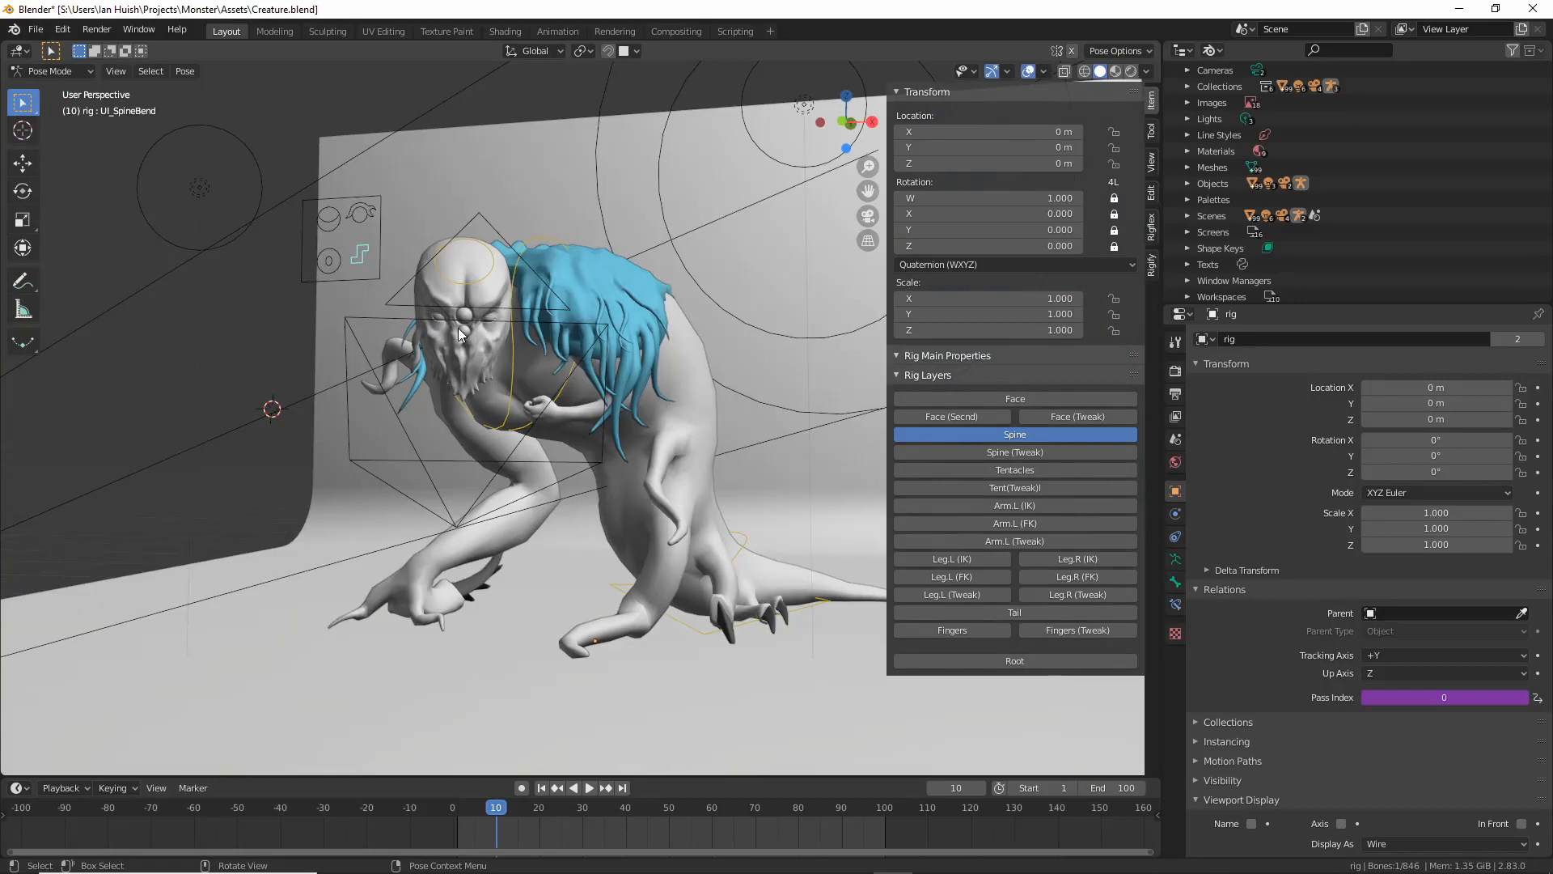
scroll(365, 246, up, 5)
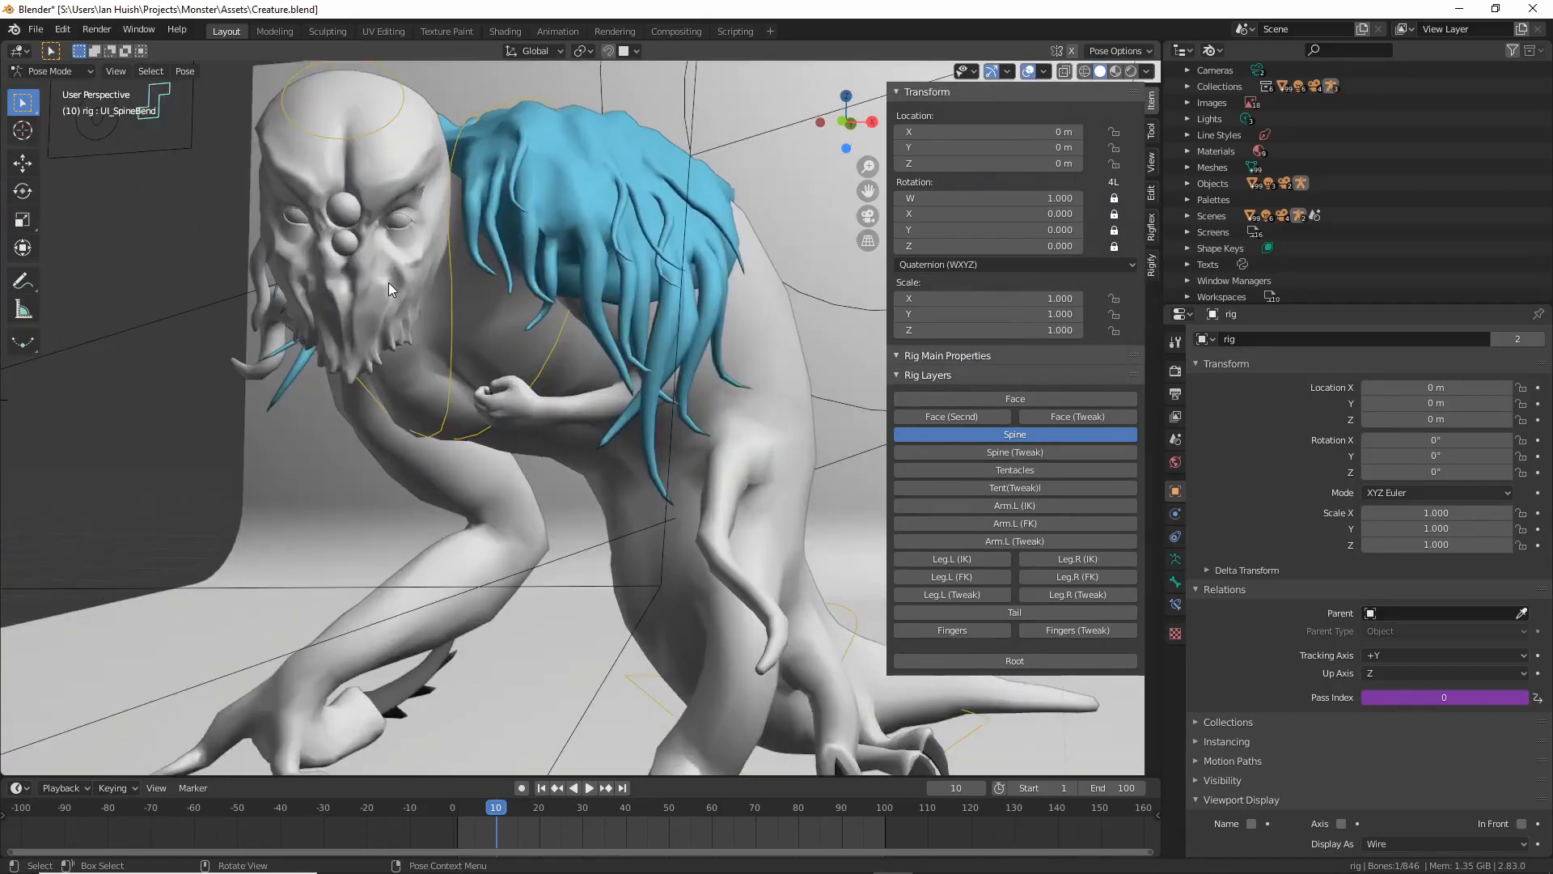
scroll(388, 280, down, 3)
middle_drag(388, 280, 503, 352)
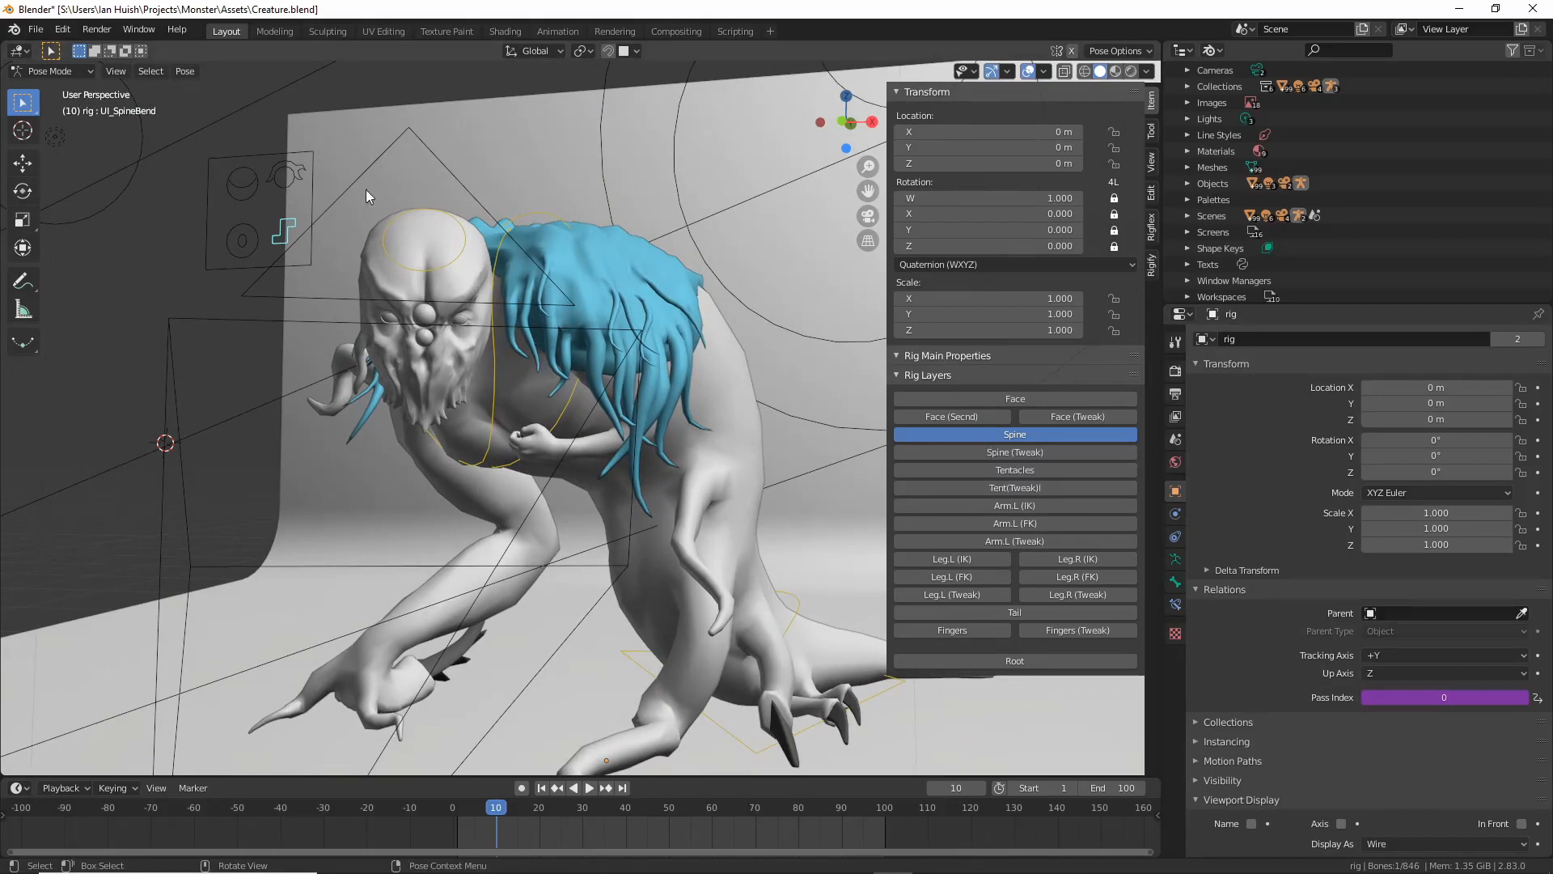
Select the torso control near the tail and try moving it about 0.43 m back and up.
middle_drag(597, 407, 566, 413)
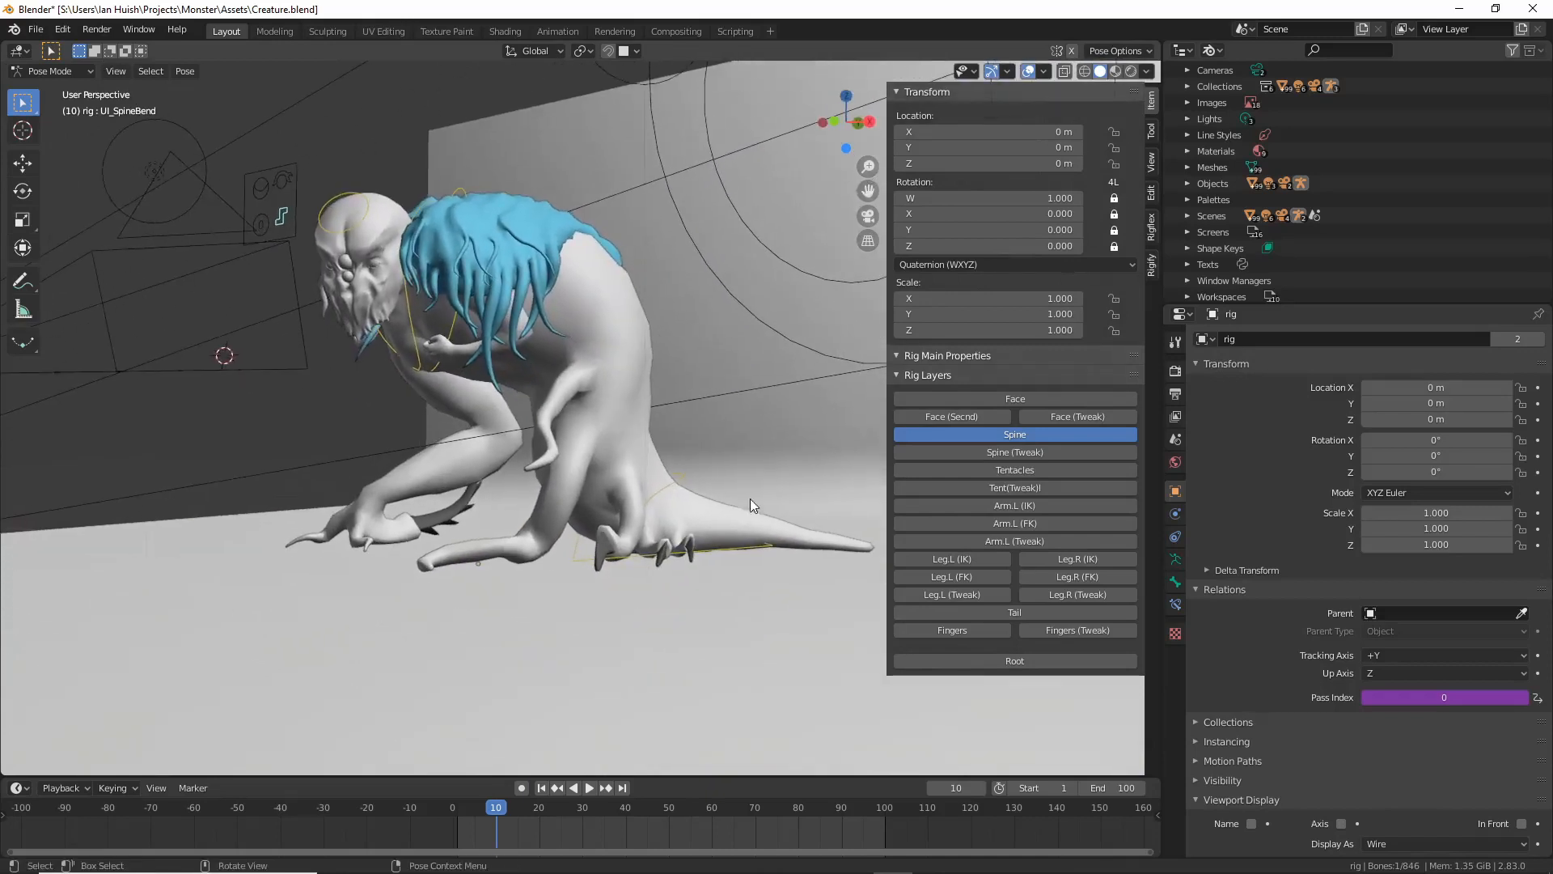
click(744, 546)
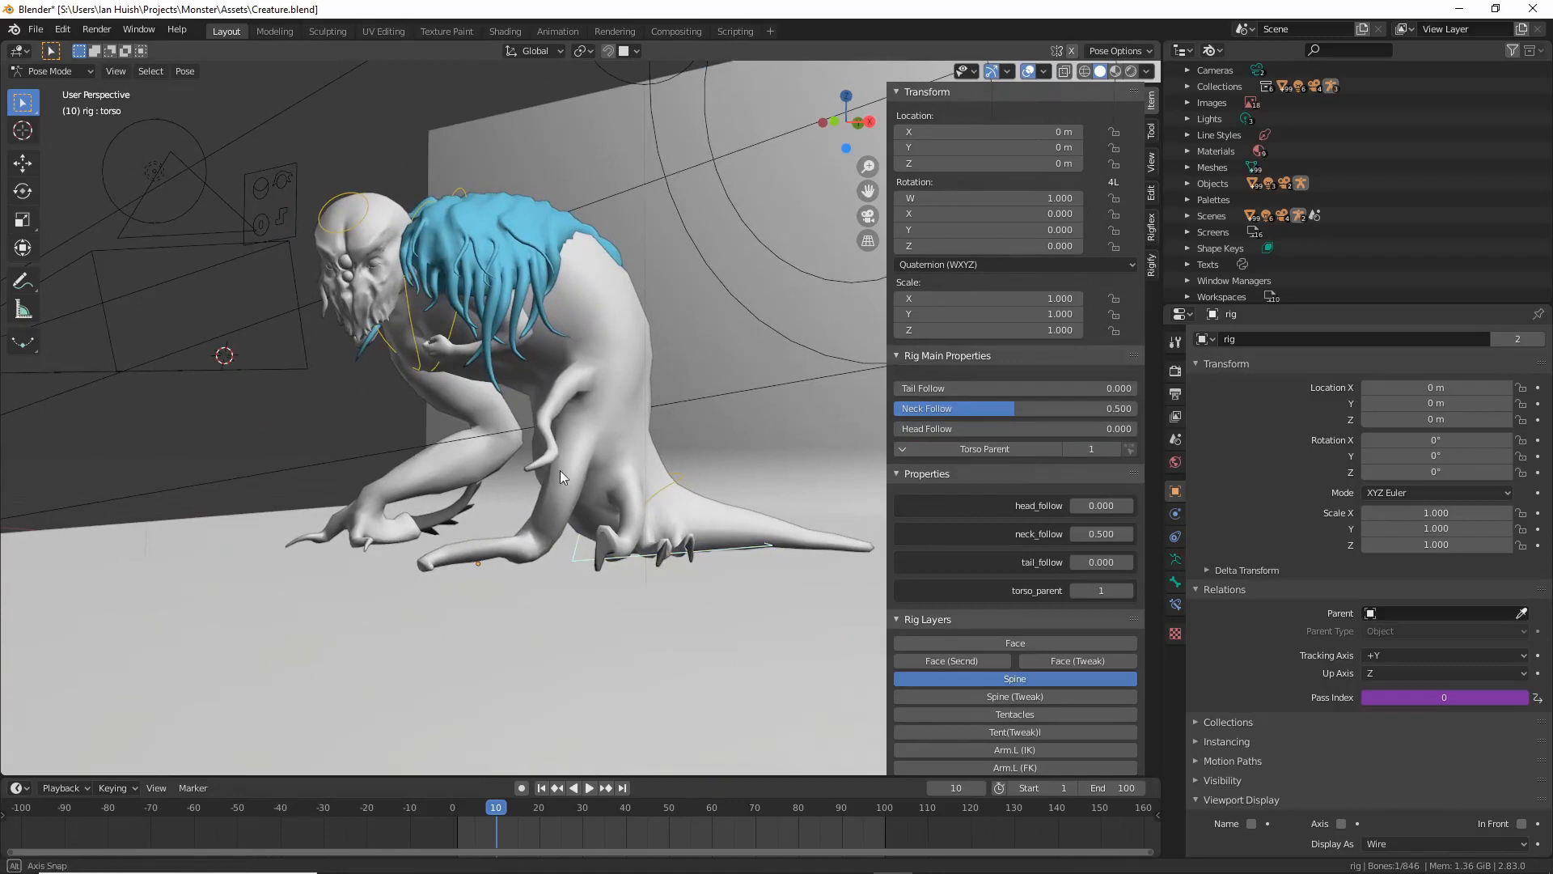
middle_drag(561, 470, 563, 476)
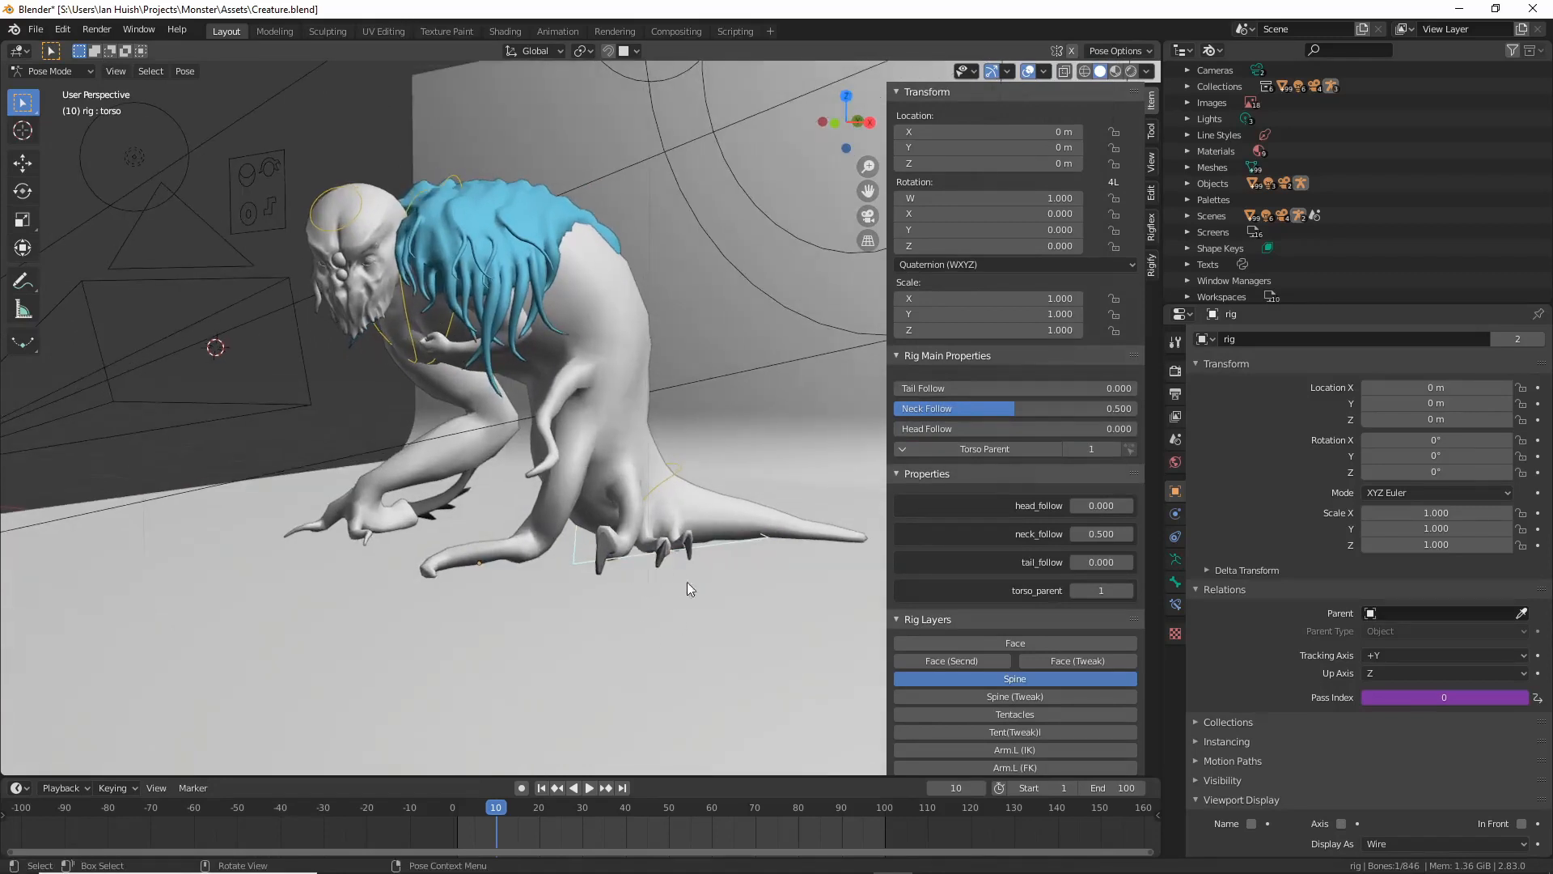
key(g)
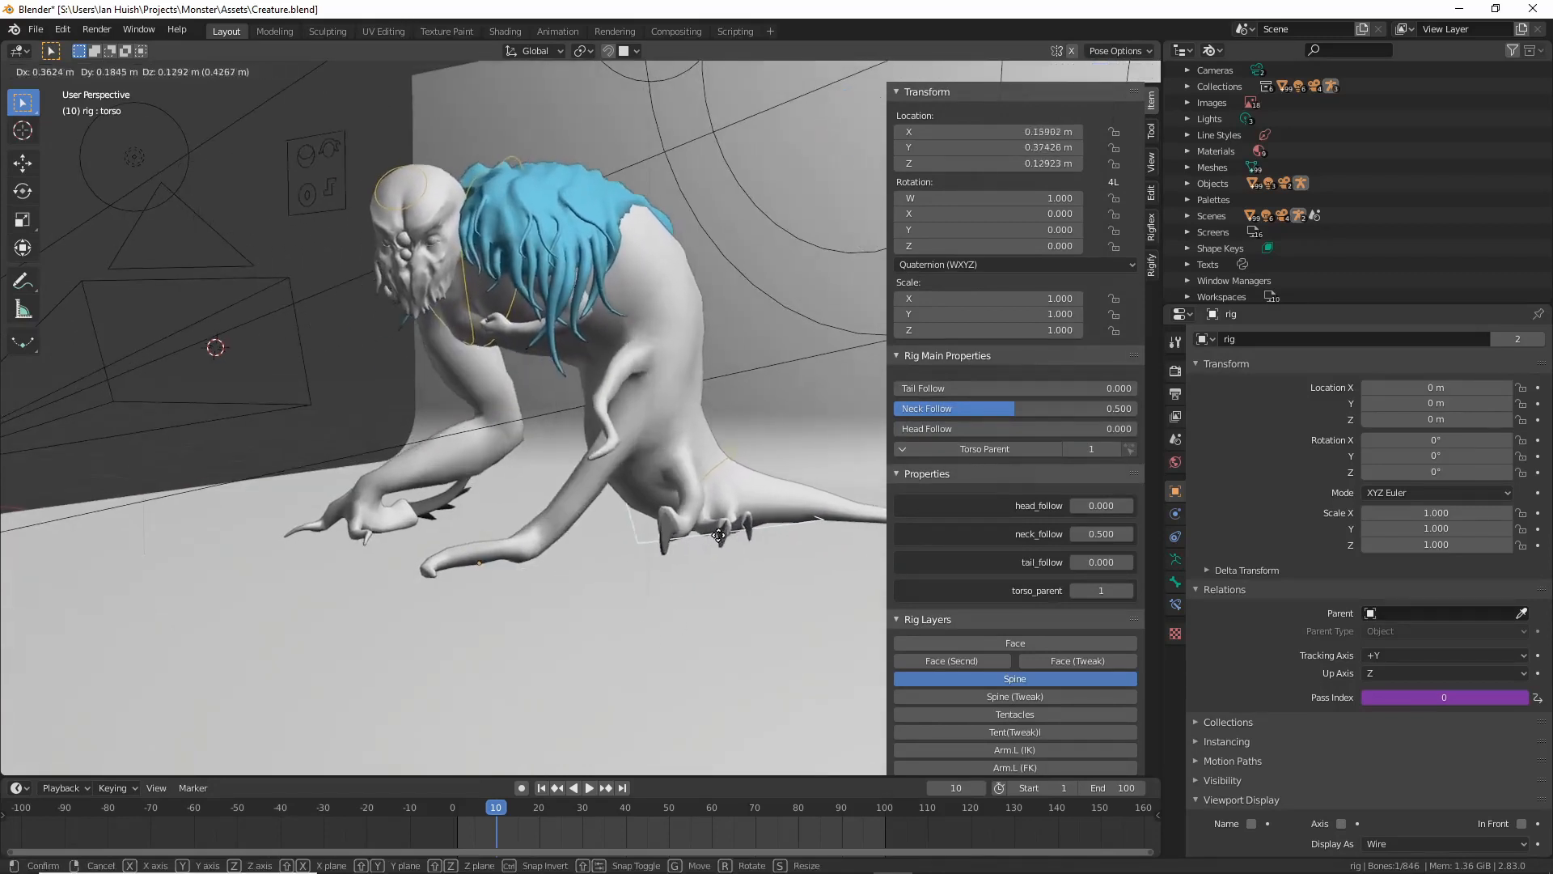
right_click(678, 515)
Select the chest and neck controls alternately to compare their shapes around the creature's upper body.
middle_drag(647, 494, 611, 487)
click(403, 305)
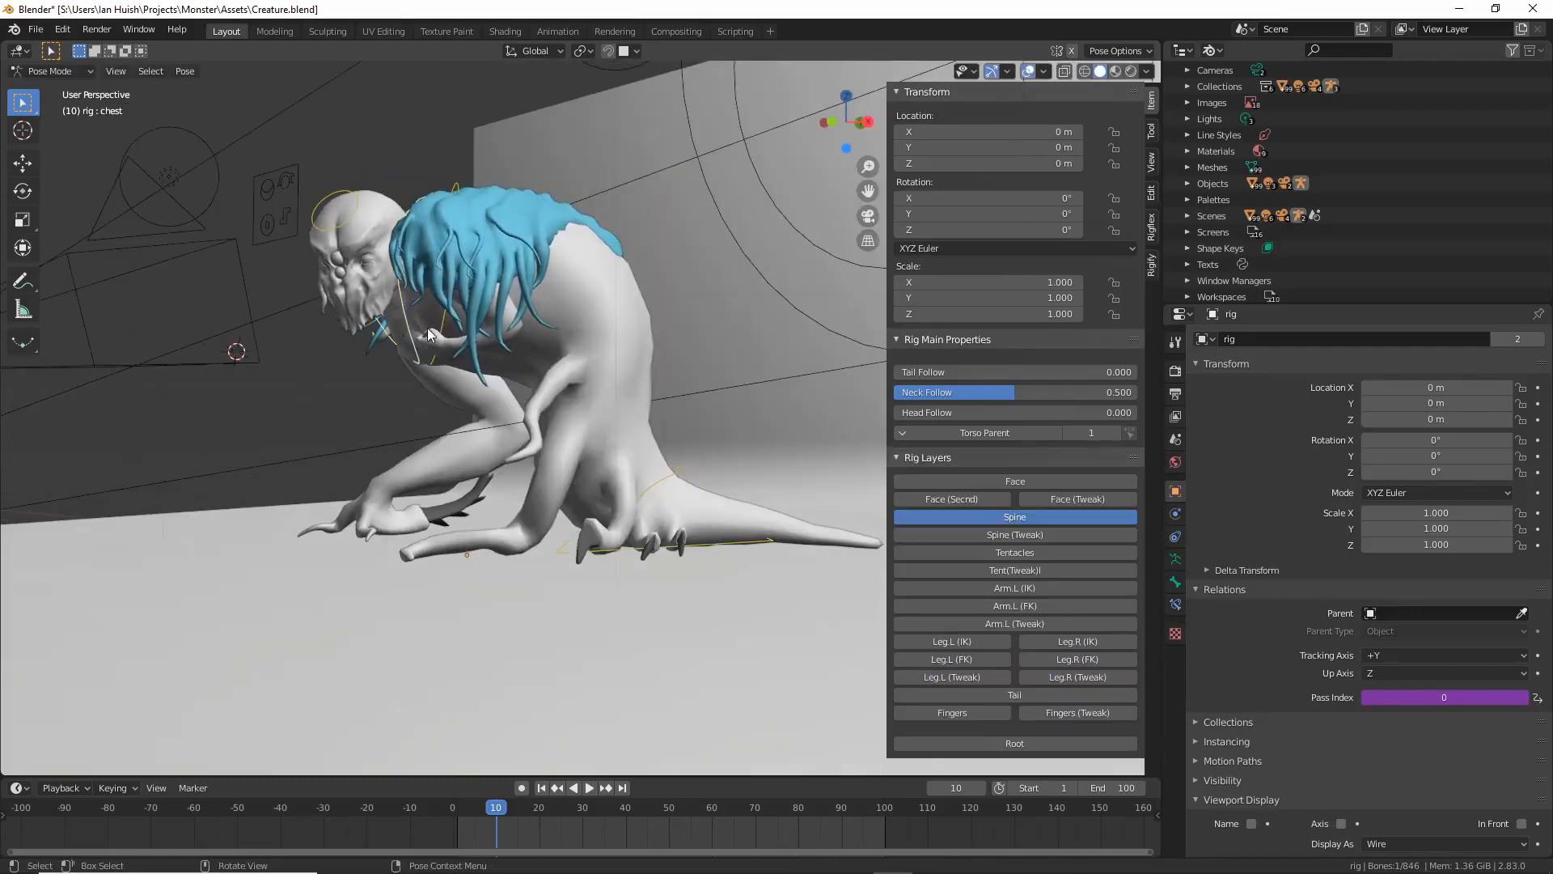
click(441, 329)
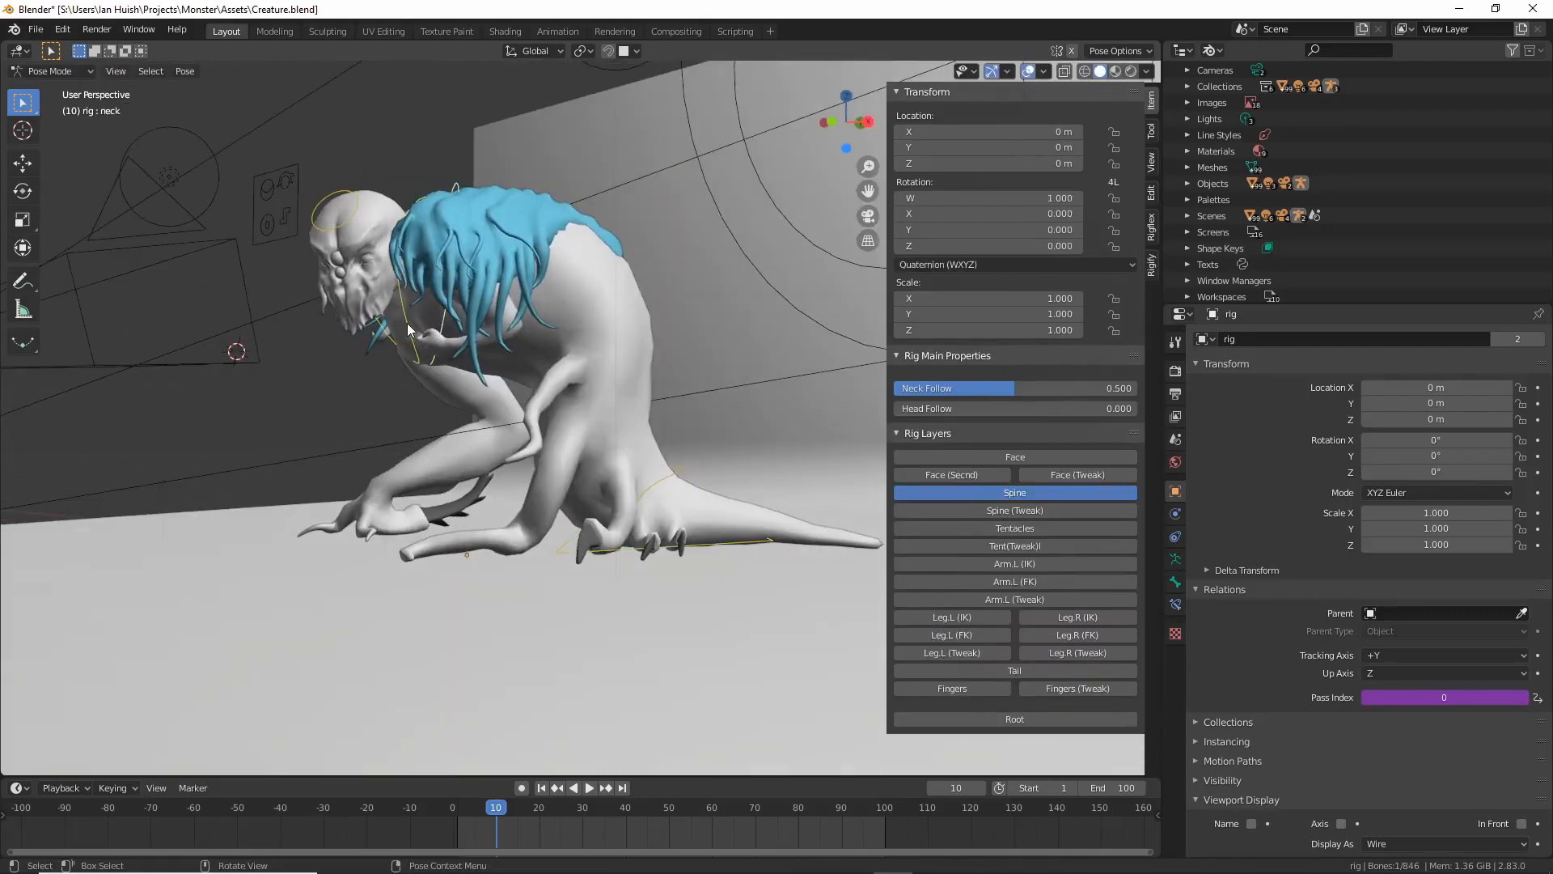
click(410, 323)
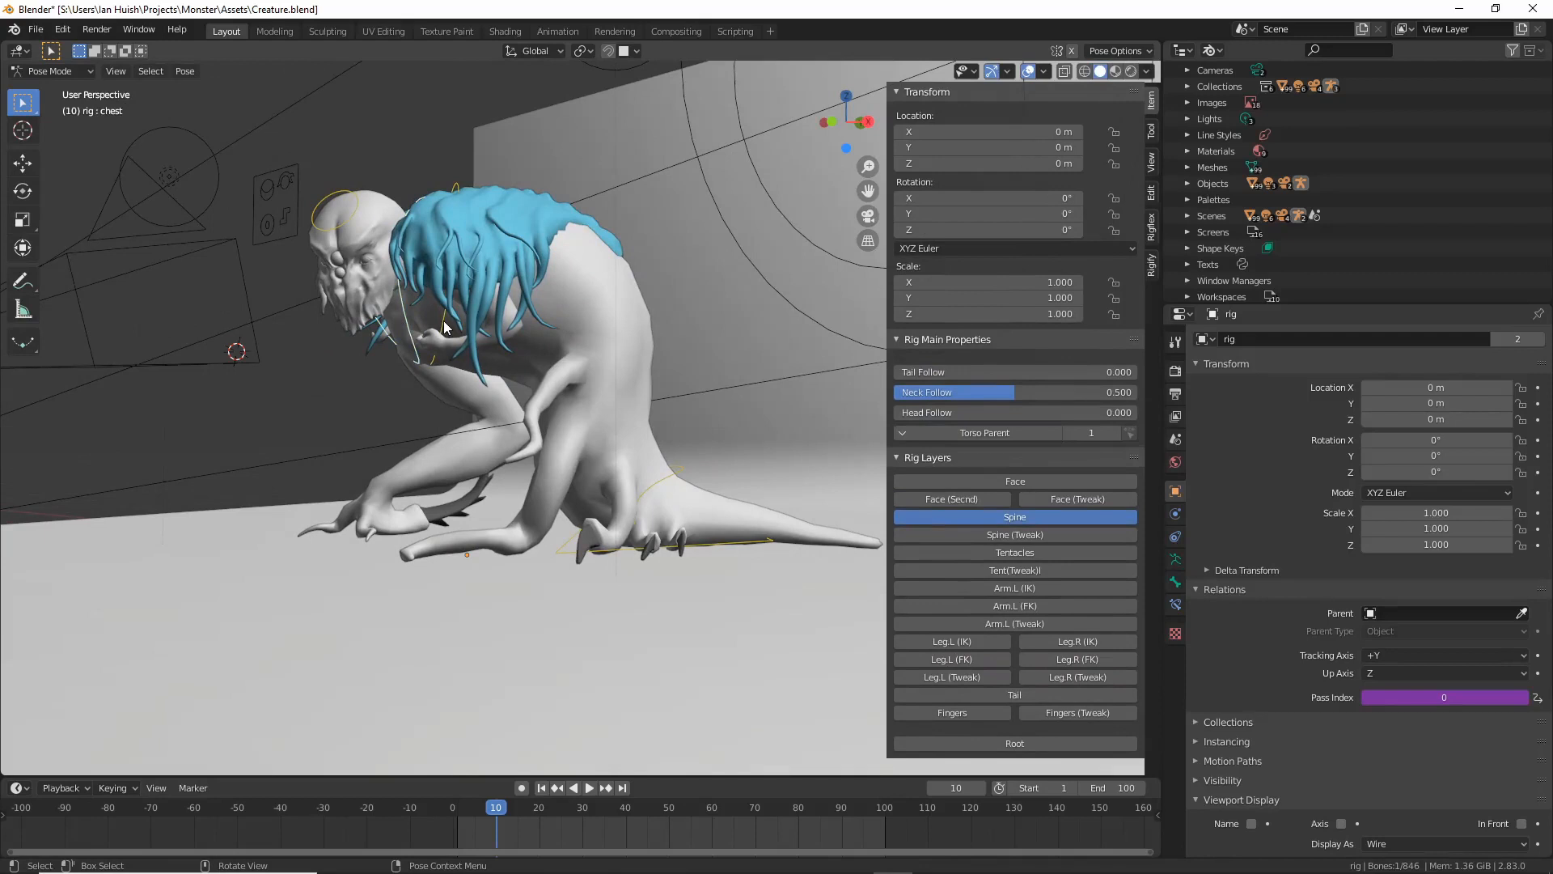
click(444, 327)
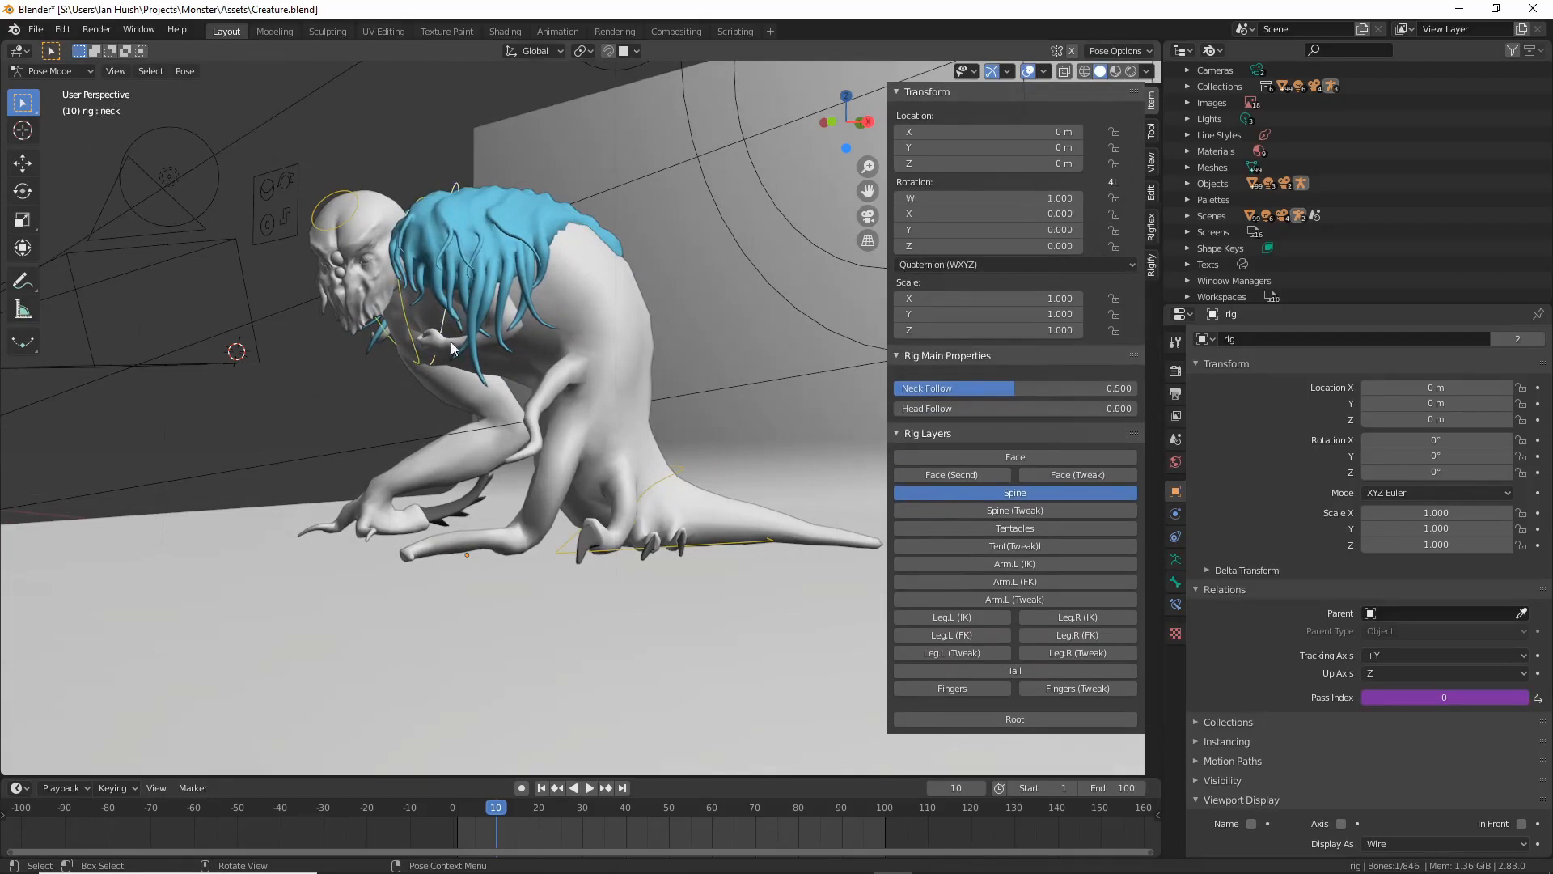
Select the chest control and try rotating it about 18° on its local Z axis.
mouse_move(388, 290)
middle_down()
mouse_move(463, 299)
mouse_move(409, 300)
middle_up()
click(407, 304)
key(r)
key(z)
key(z)
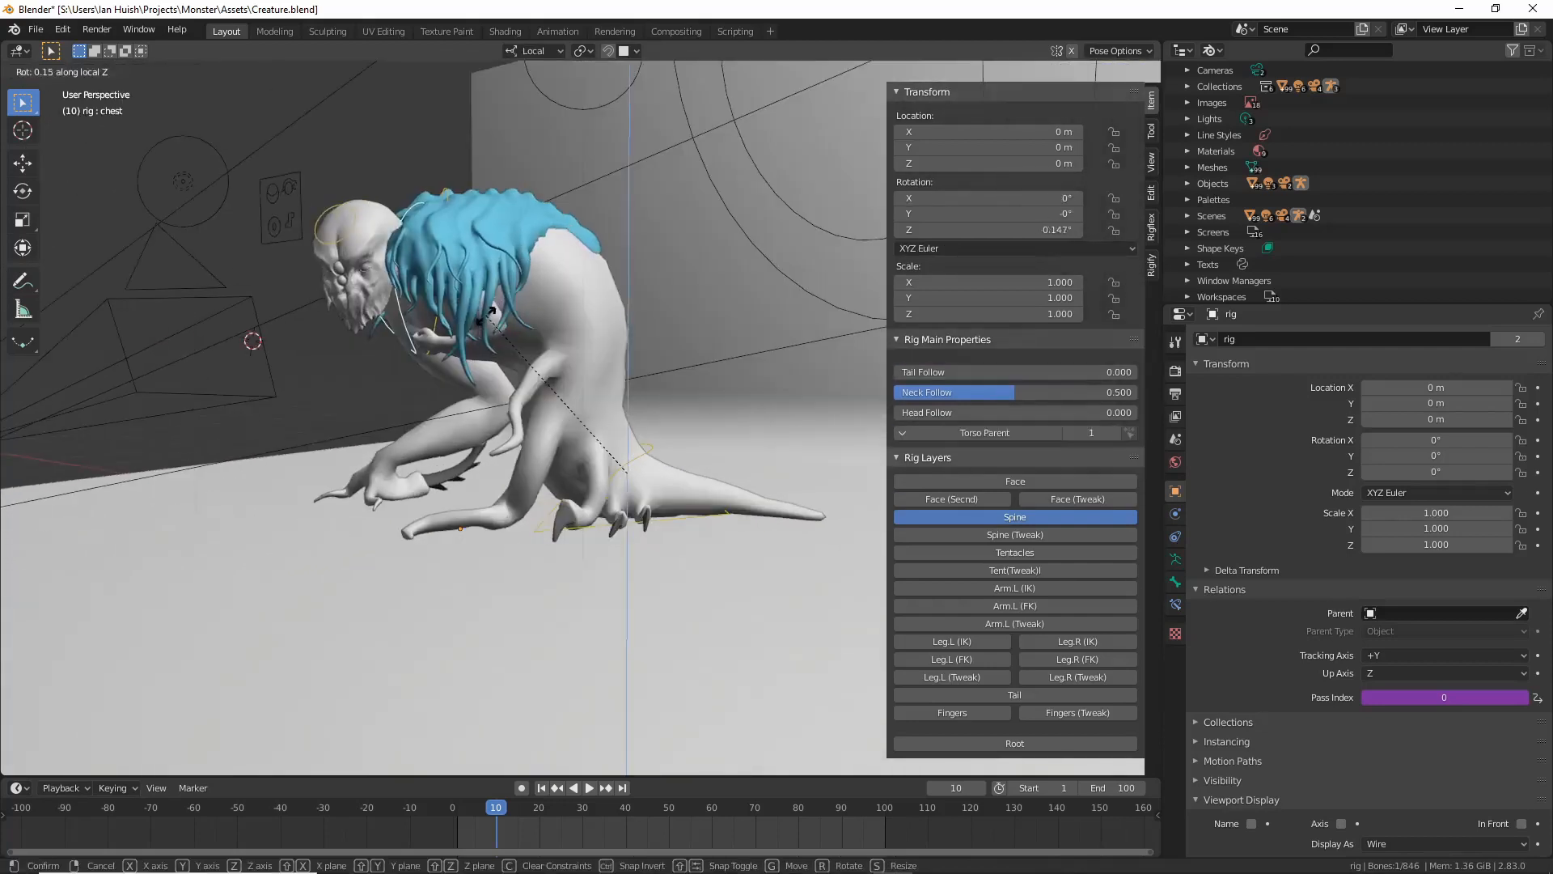
key(Escape)
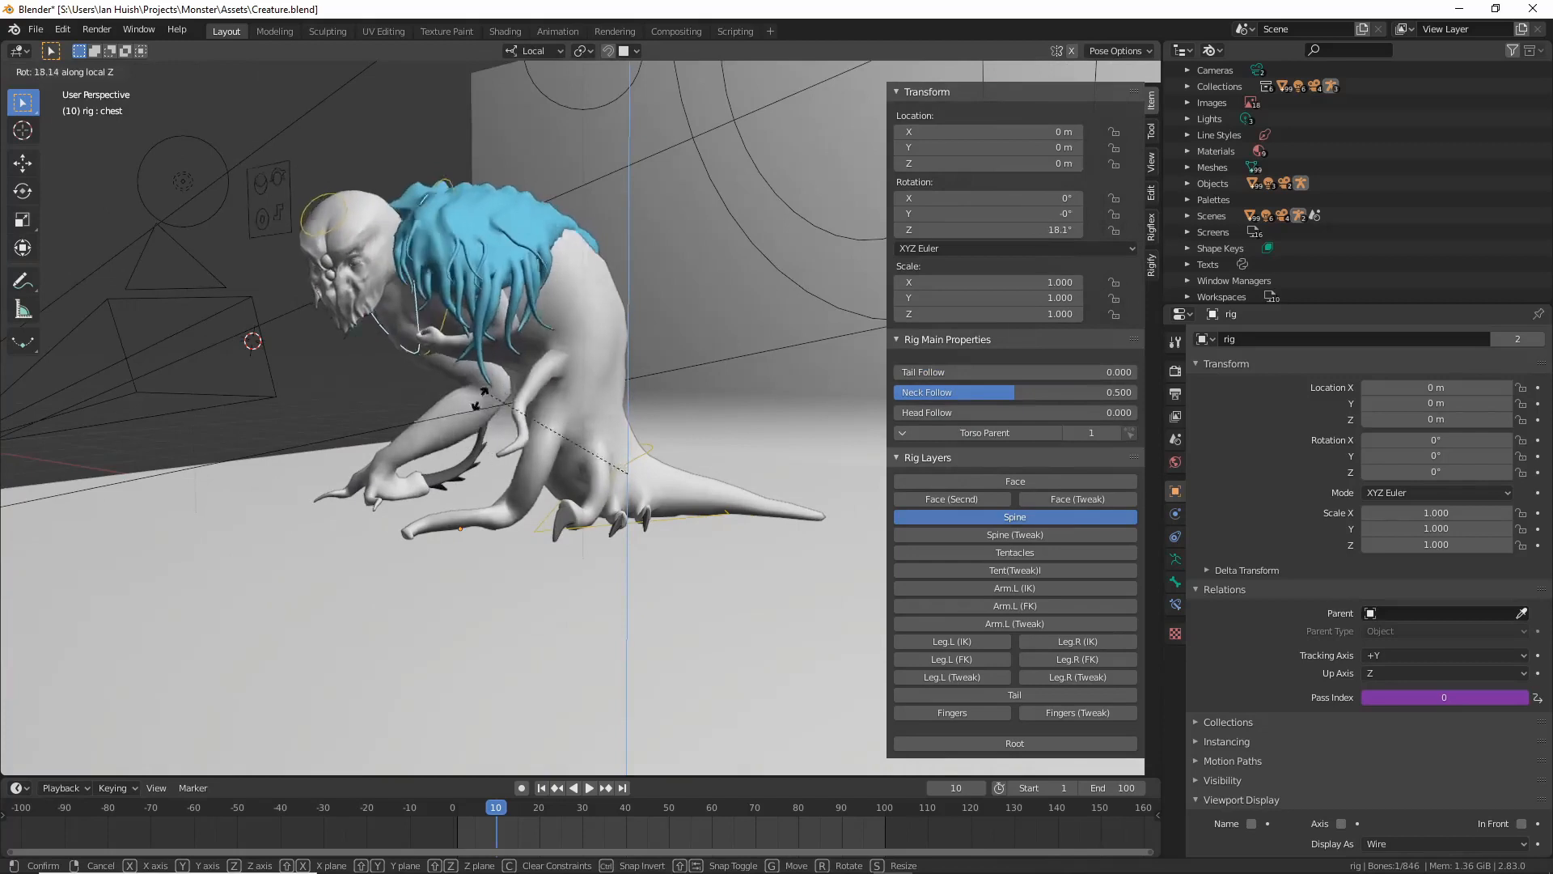
Try rotating the chest control about 20° on local X and about -5° on local Z.
middle_drag(479, 406, 549, 425)
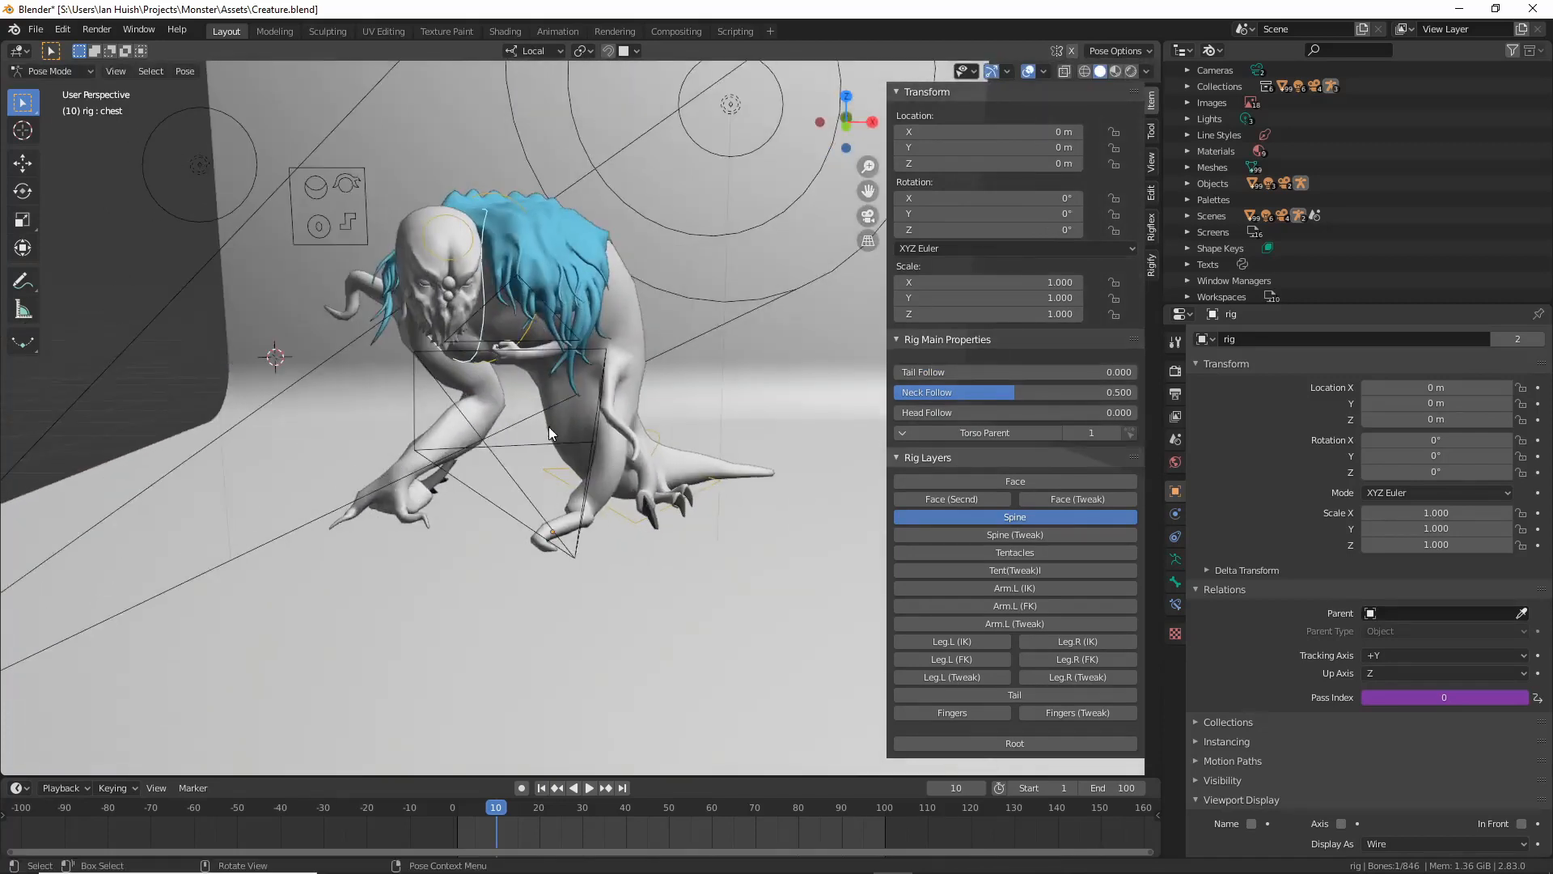
key(r)
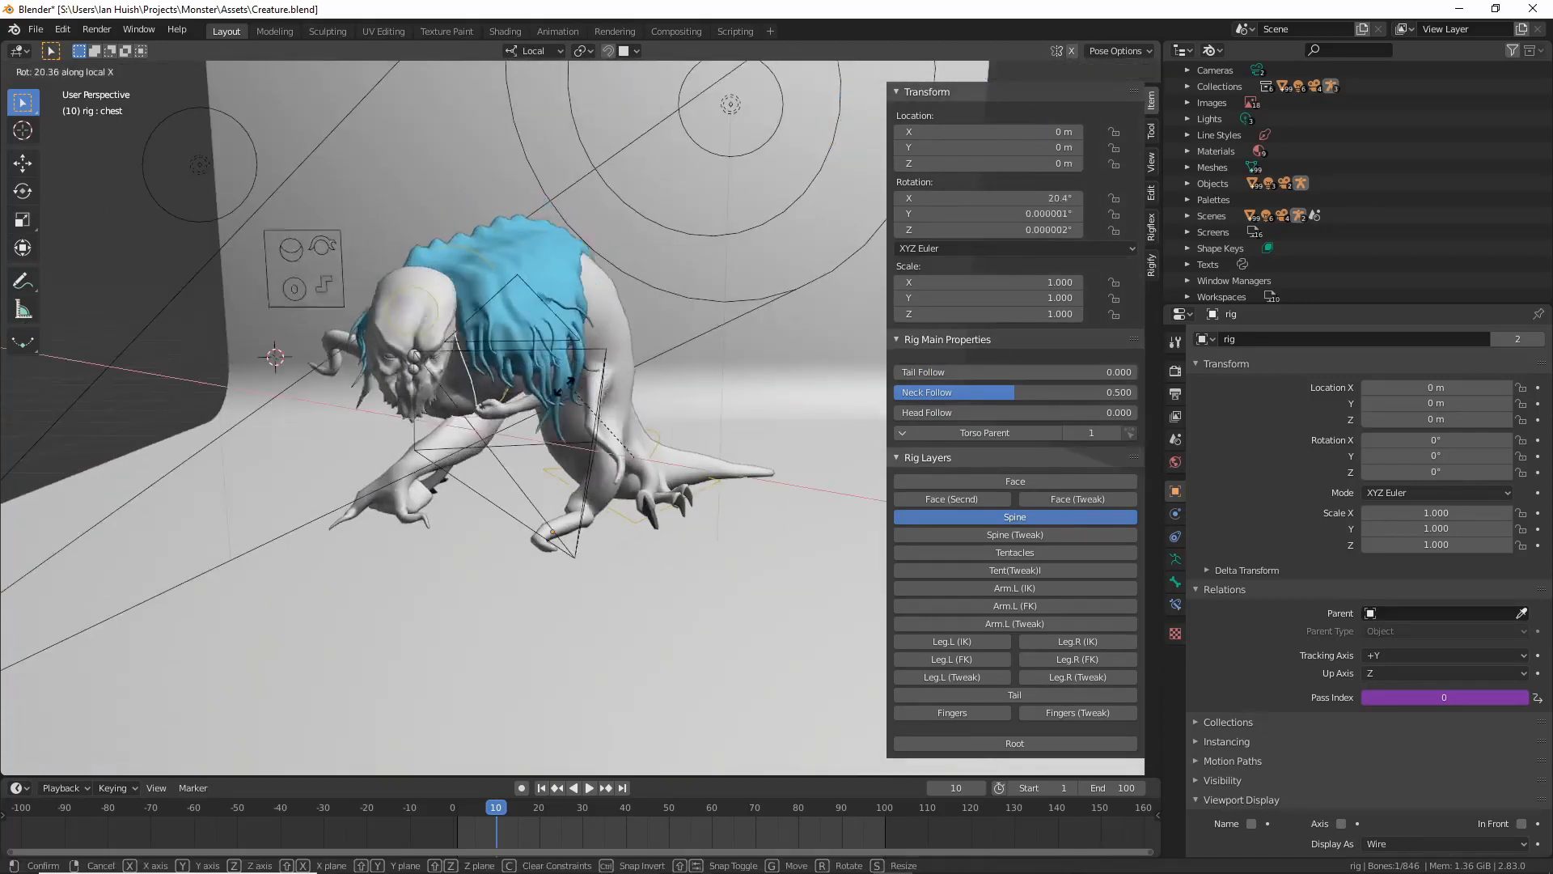
key(Escape)
key(r)
key(z)
click(571, 388)
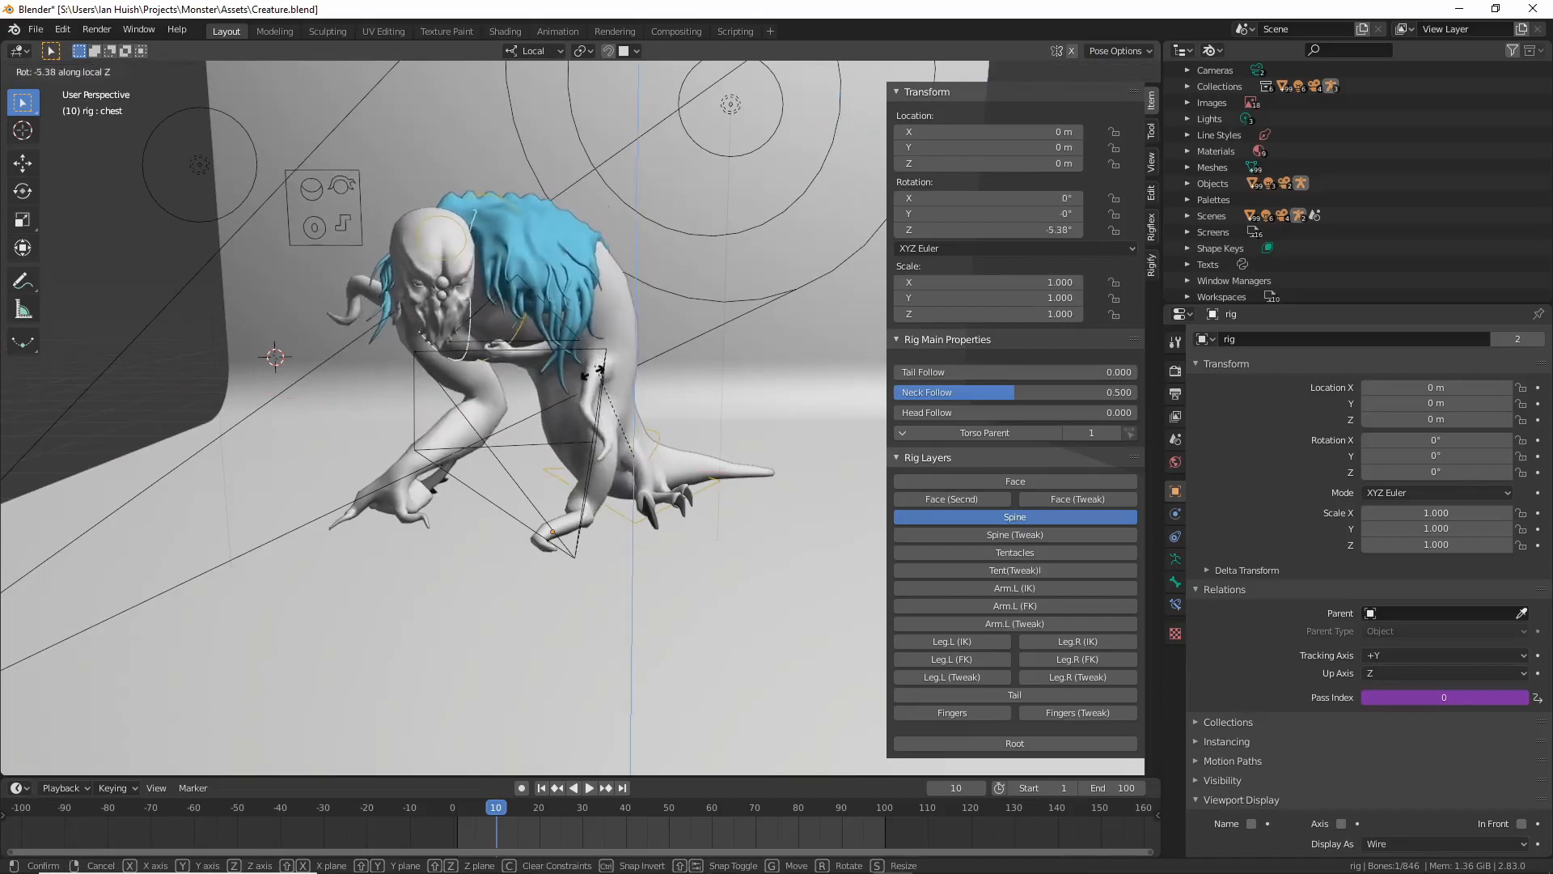
Select the neck control and try rotating it about 10° on its local Y axis.
click(575, 277)
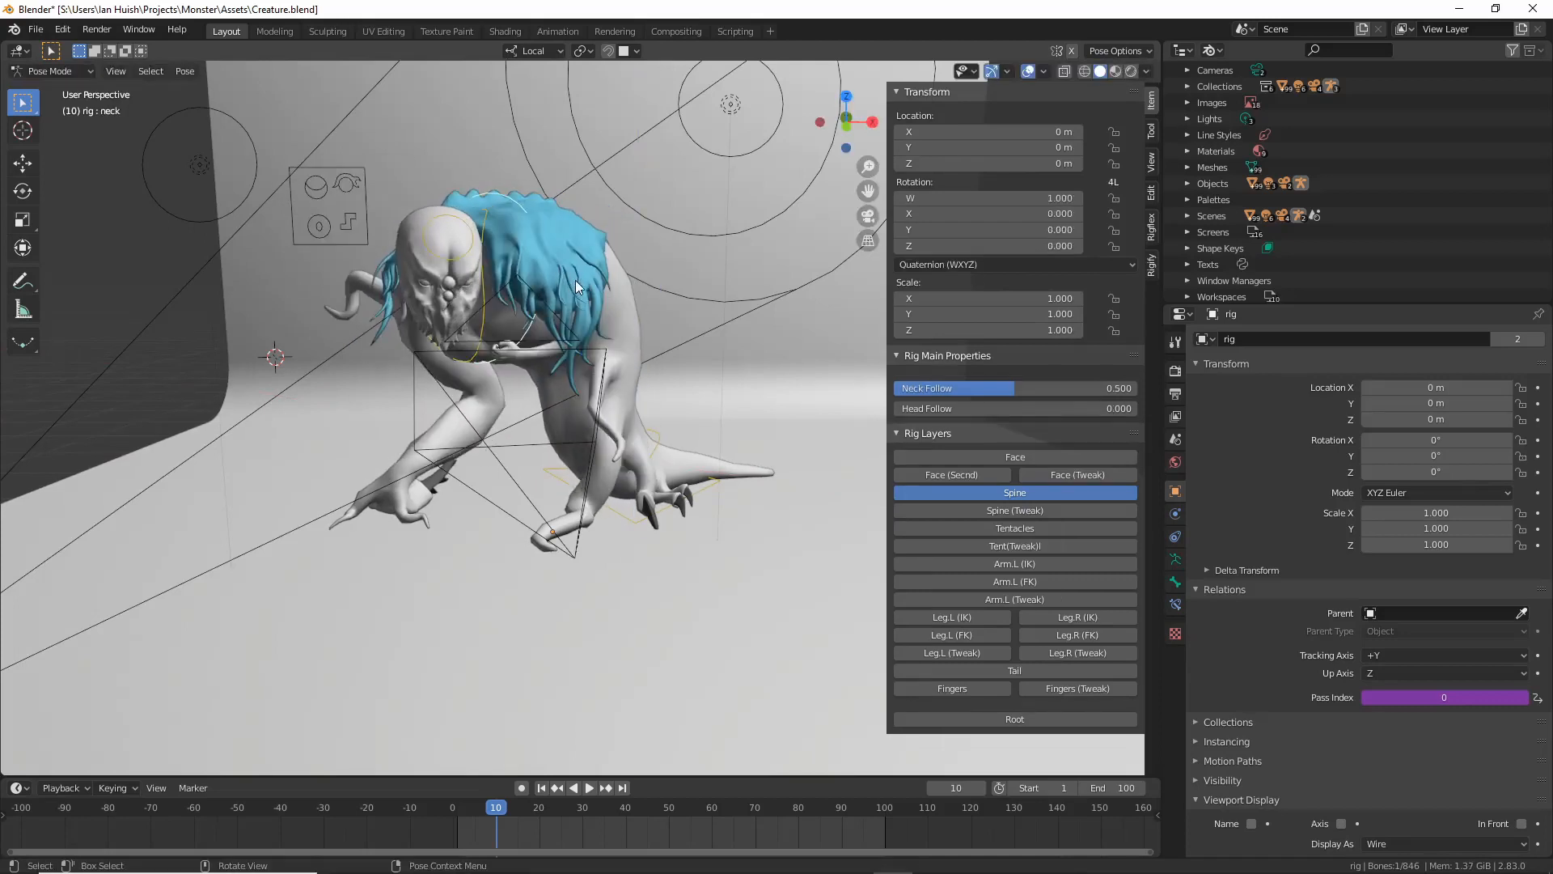
key(r)
key(y)
key(y)
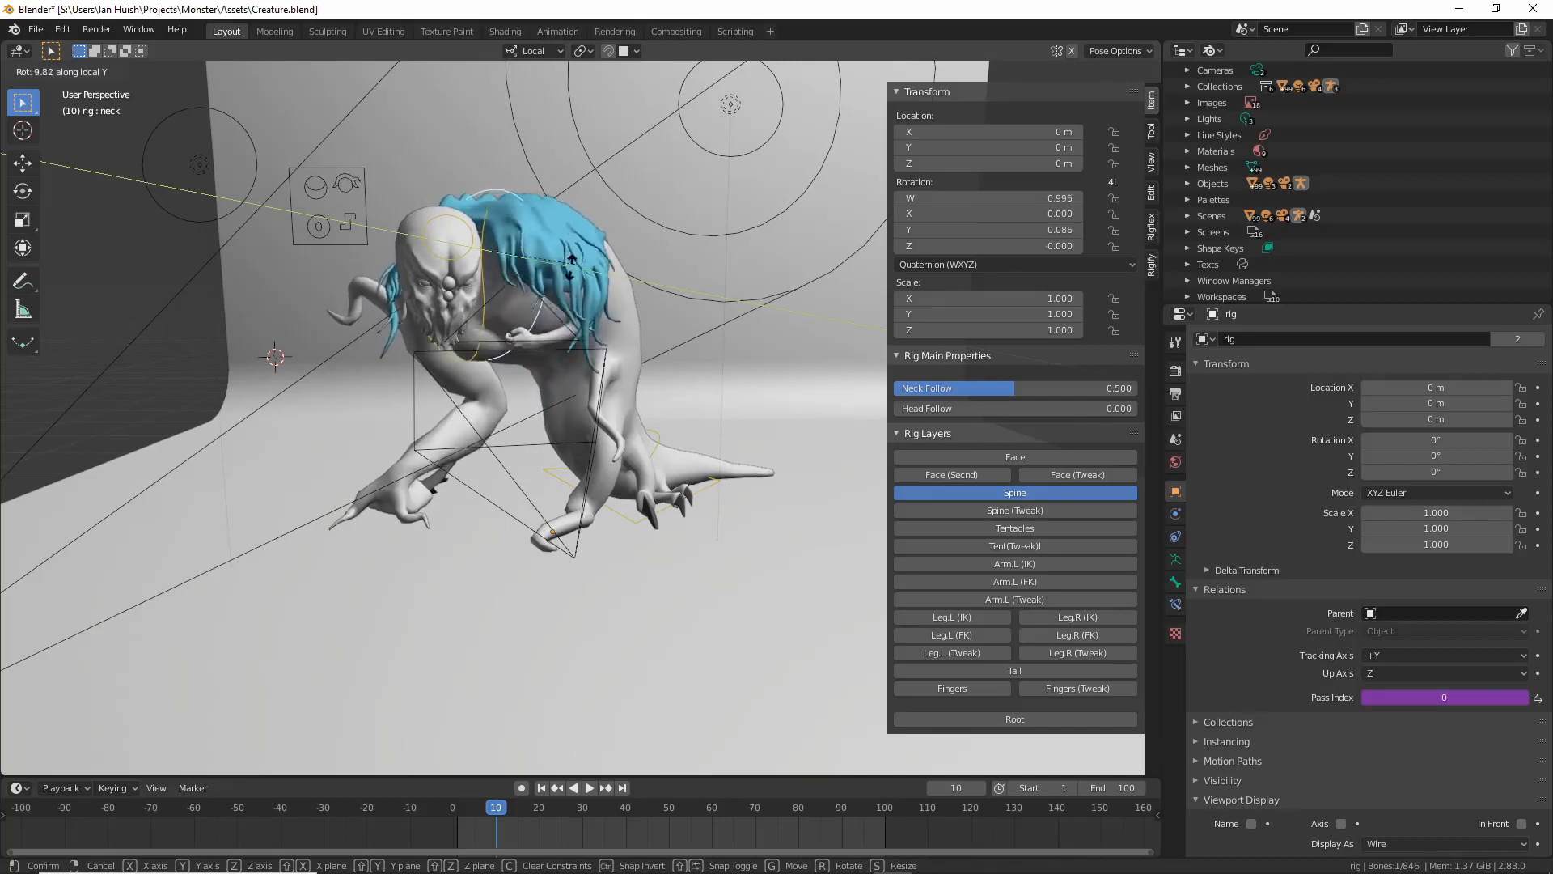
right_click(570, 267)
Reselect the neck control after checking the chest control and try rotating it about -9° on local Y.
click(486, 318)
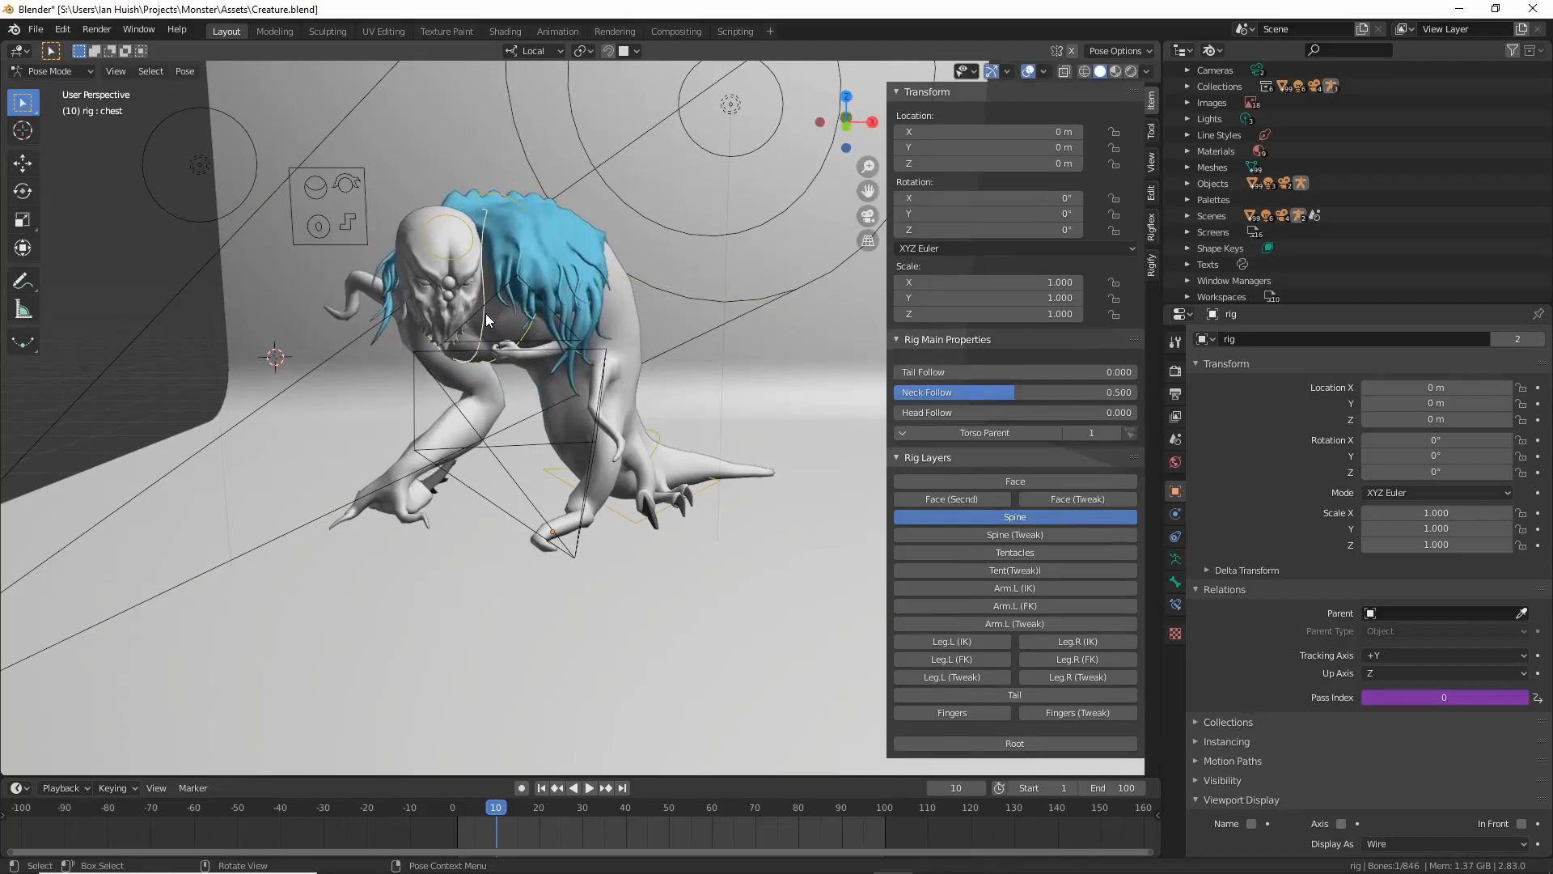
middle_drag(477, 302, 551, 321)
click(531, 333)
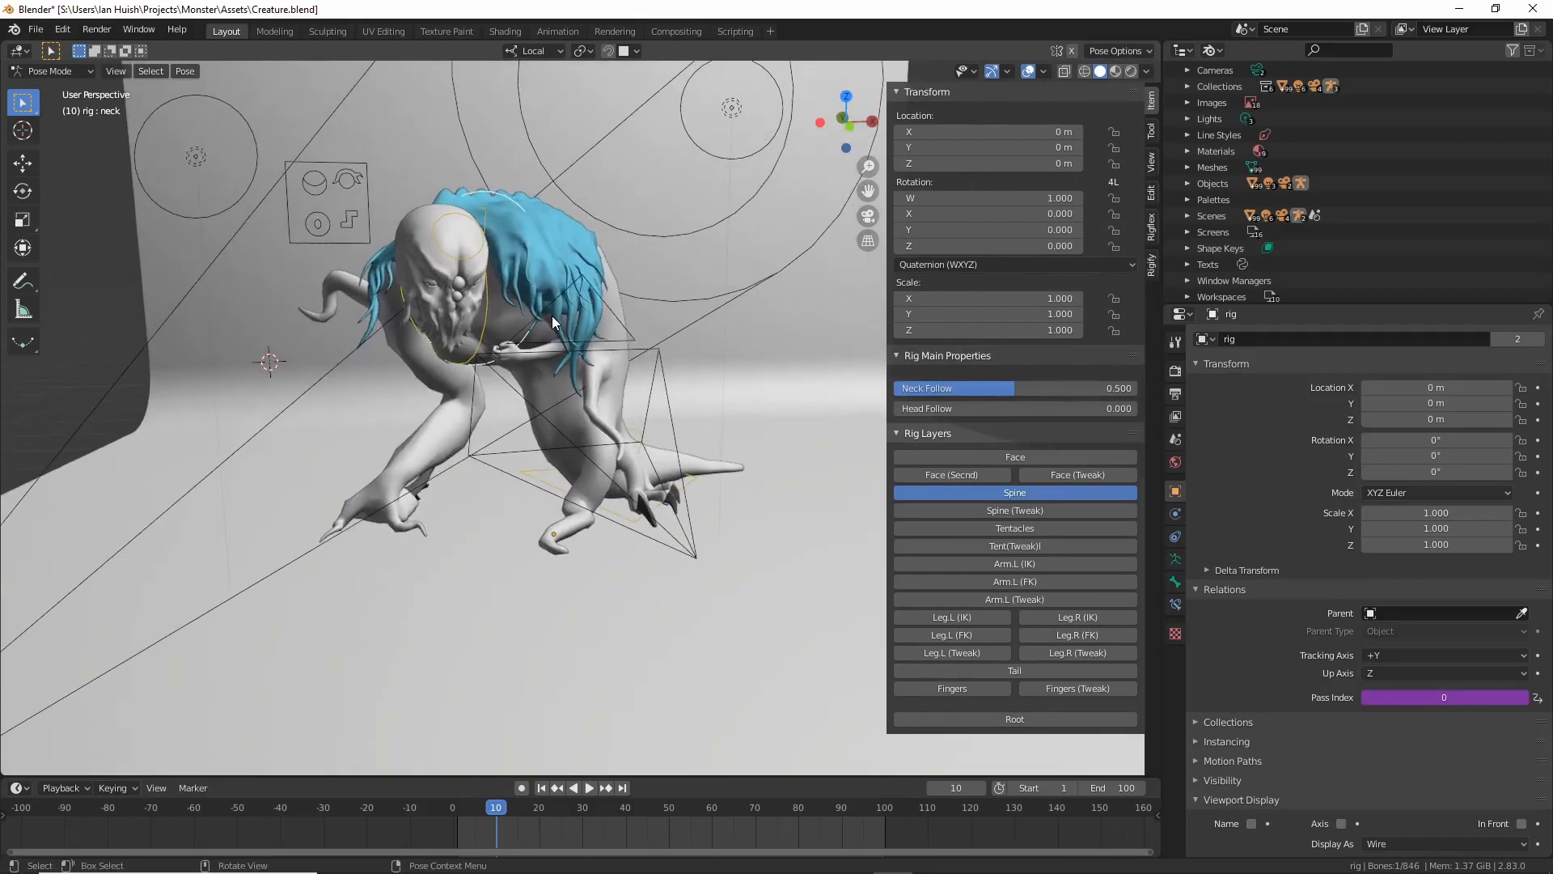
key(r)
key(y)
key(y)
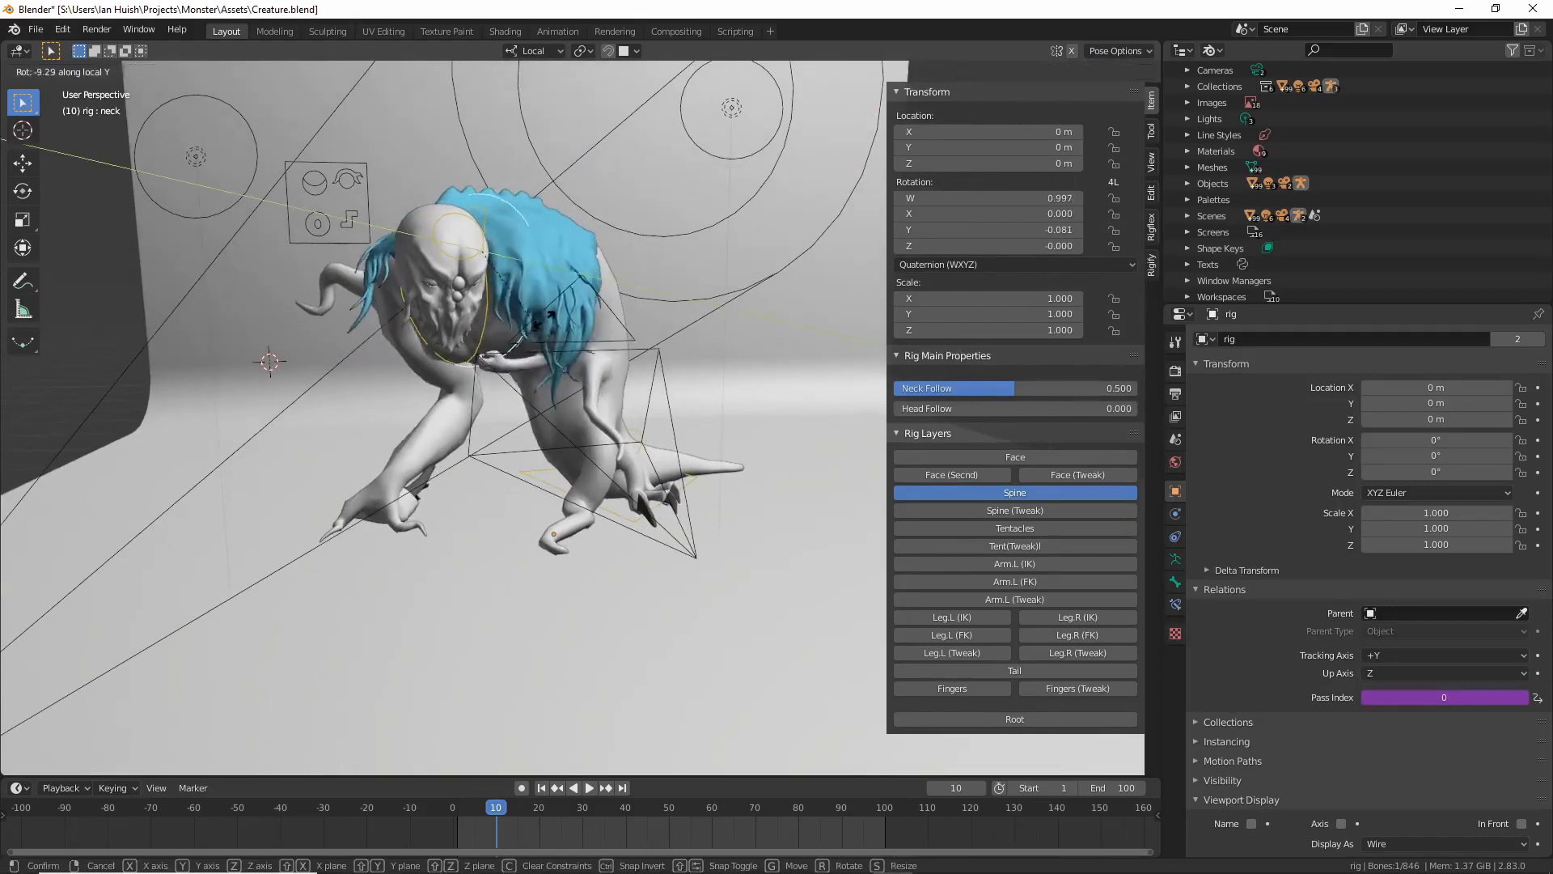
click(507, 339)
Select the head control and try rotating it about -33° on local Z and about 17° on local Y.
middle_drag(507, 338, 428, 316)
click(489, 323)
key(g)
click(385, 331)
click(444, 252)
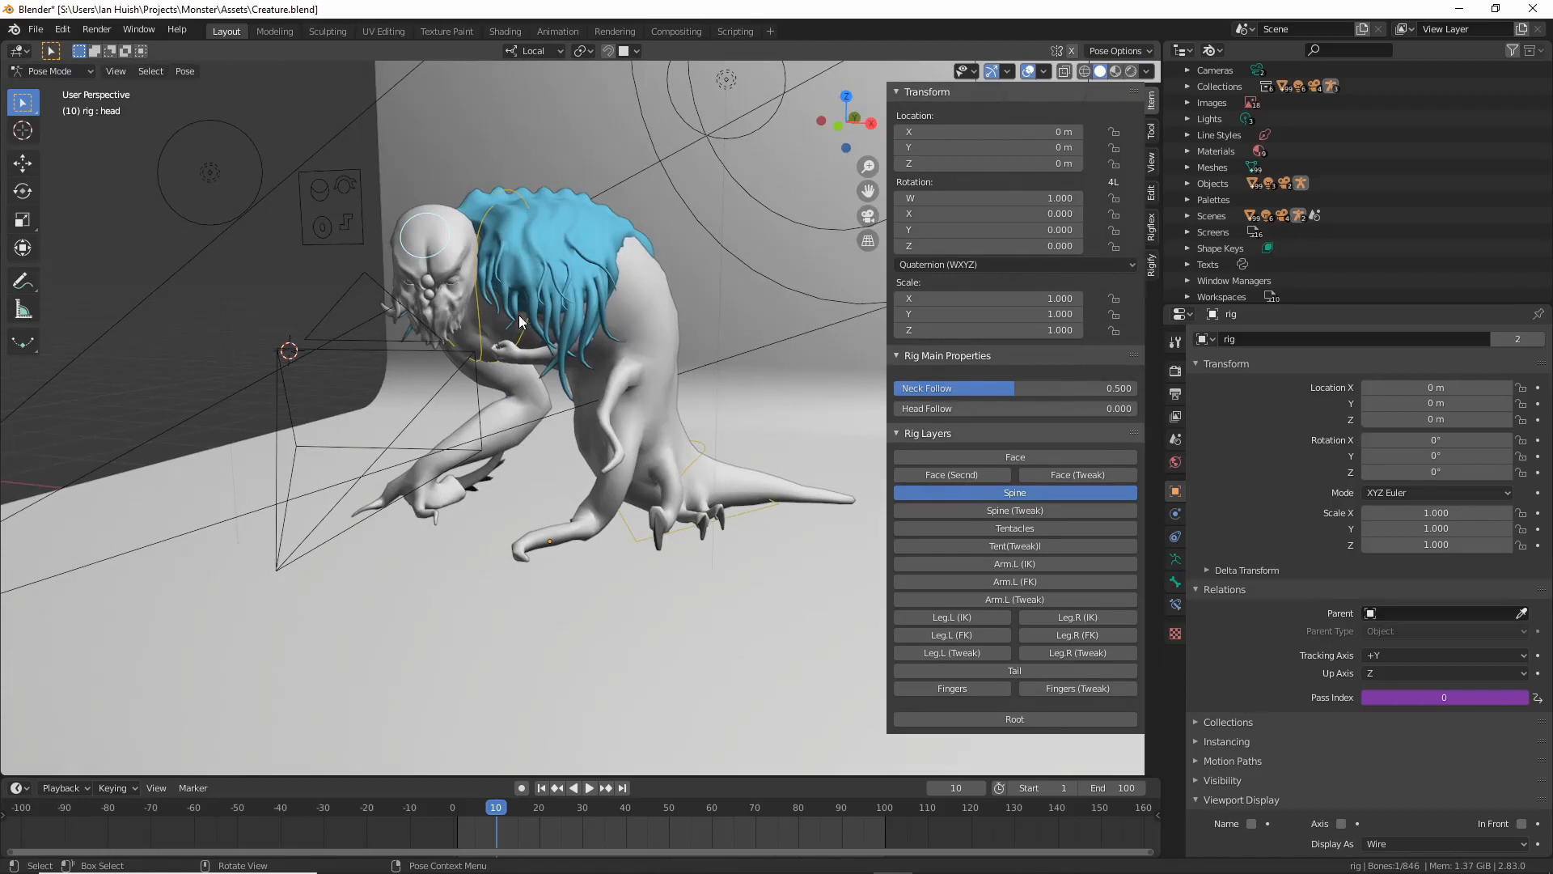
key(r)
key(z)
key(z)
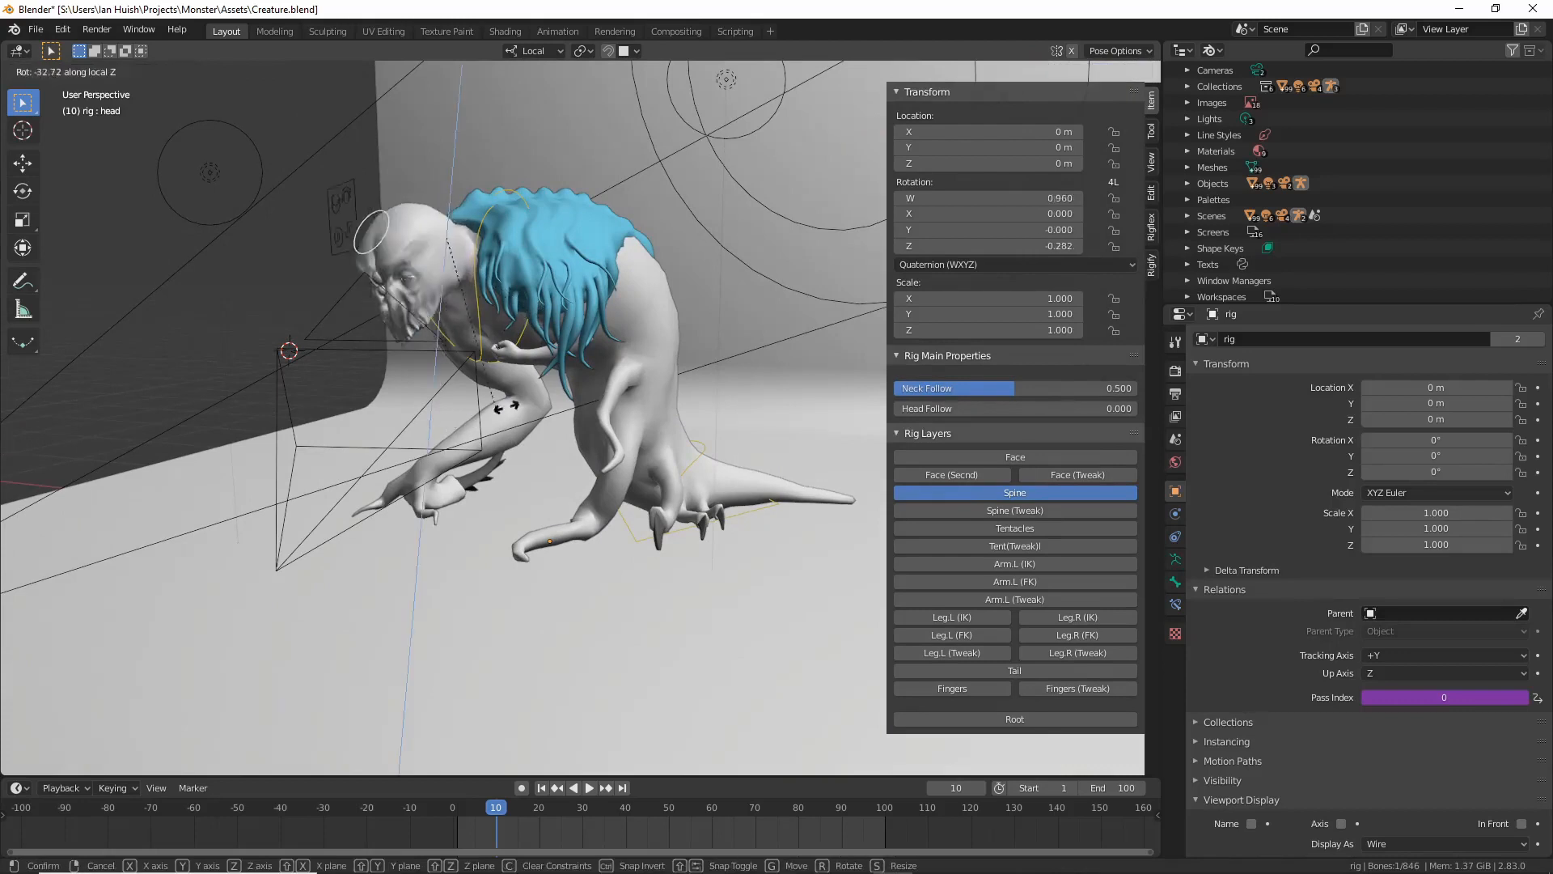
key(Escape)
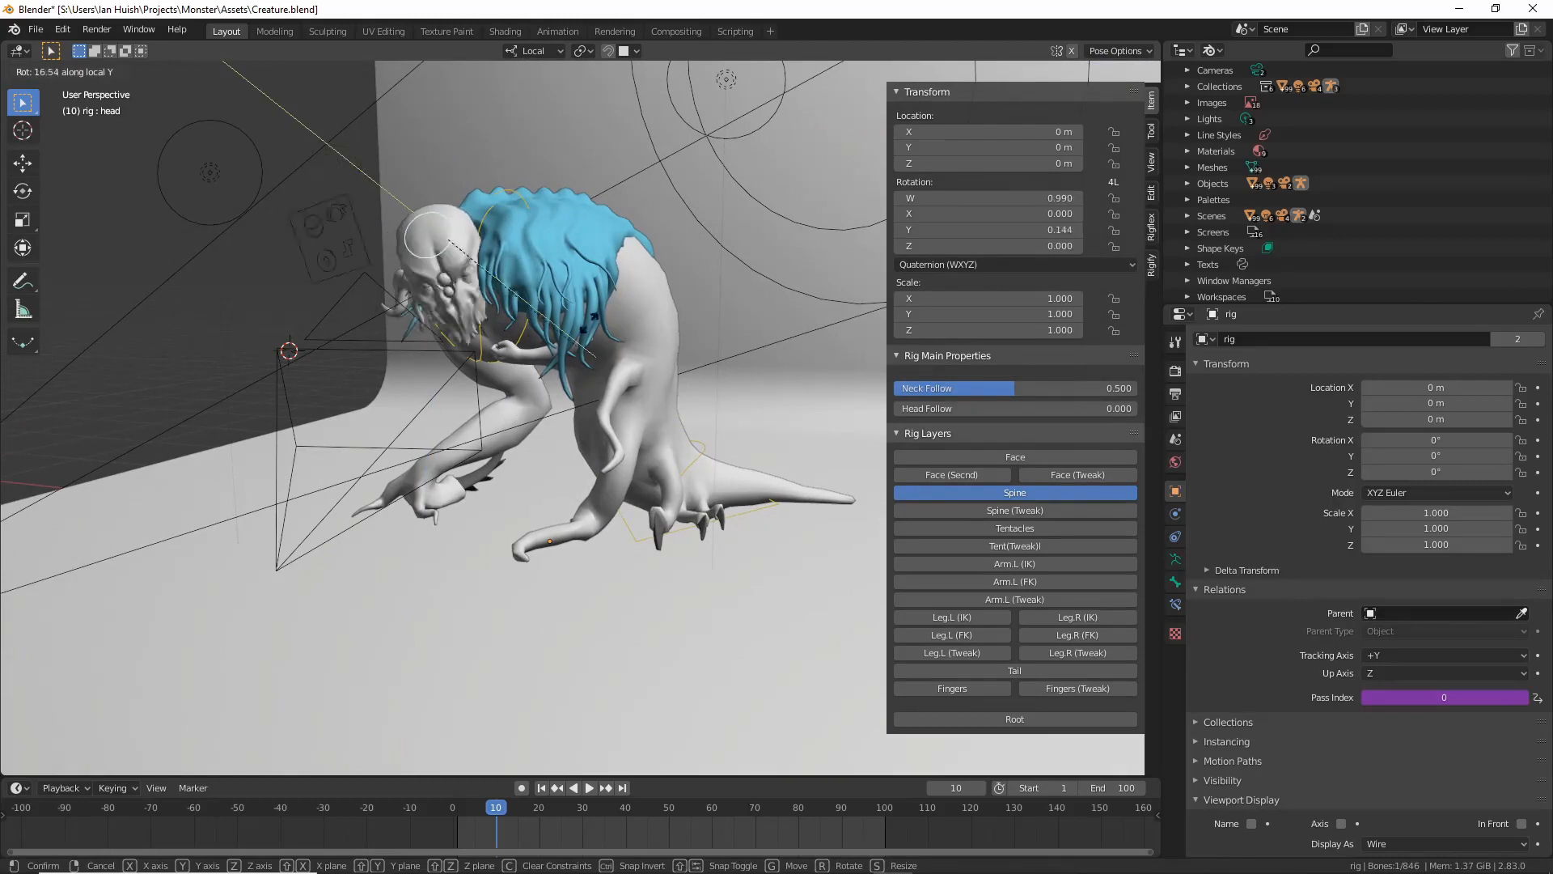
key(Escape)
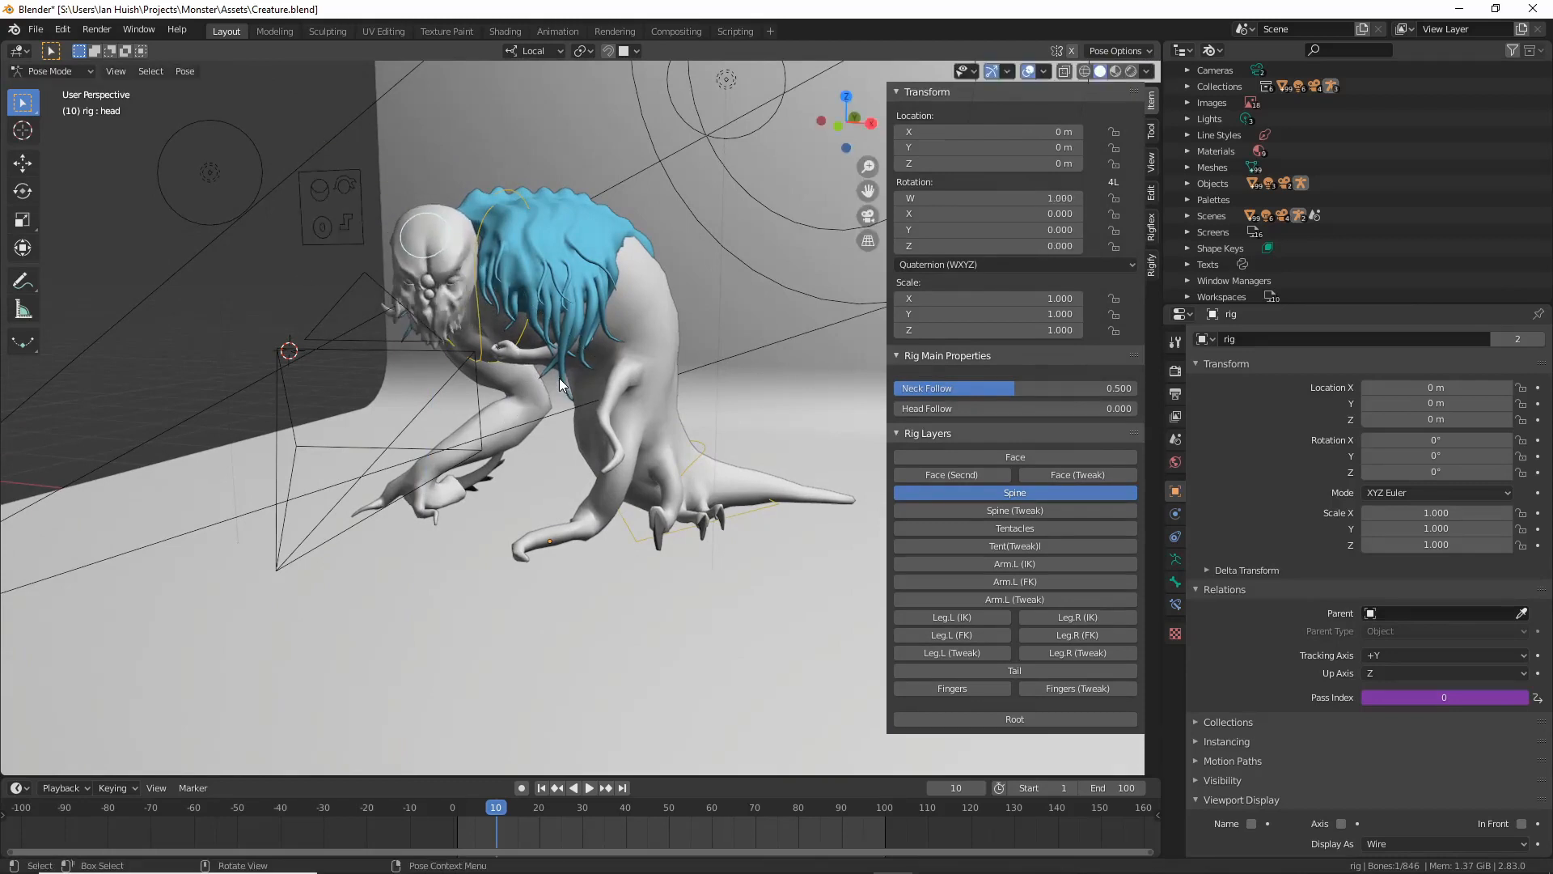
key(r)
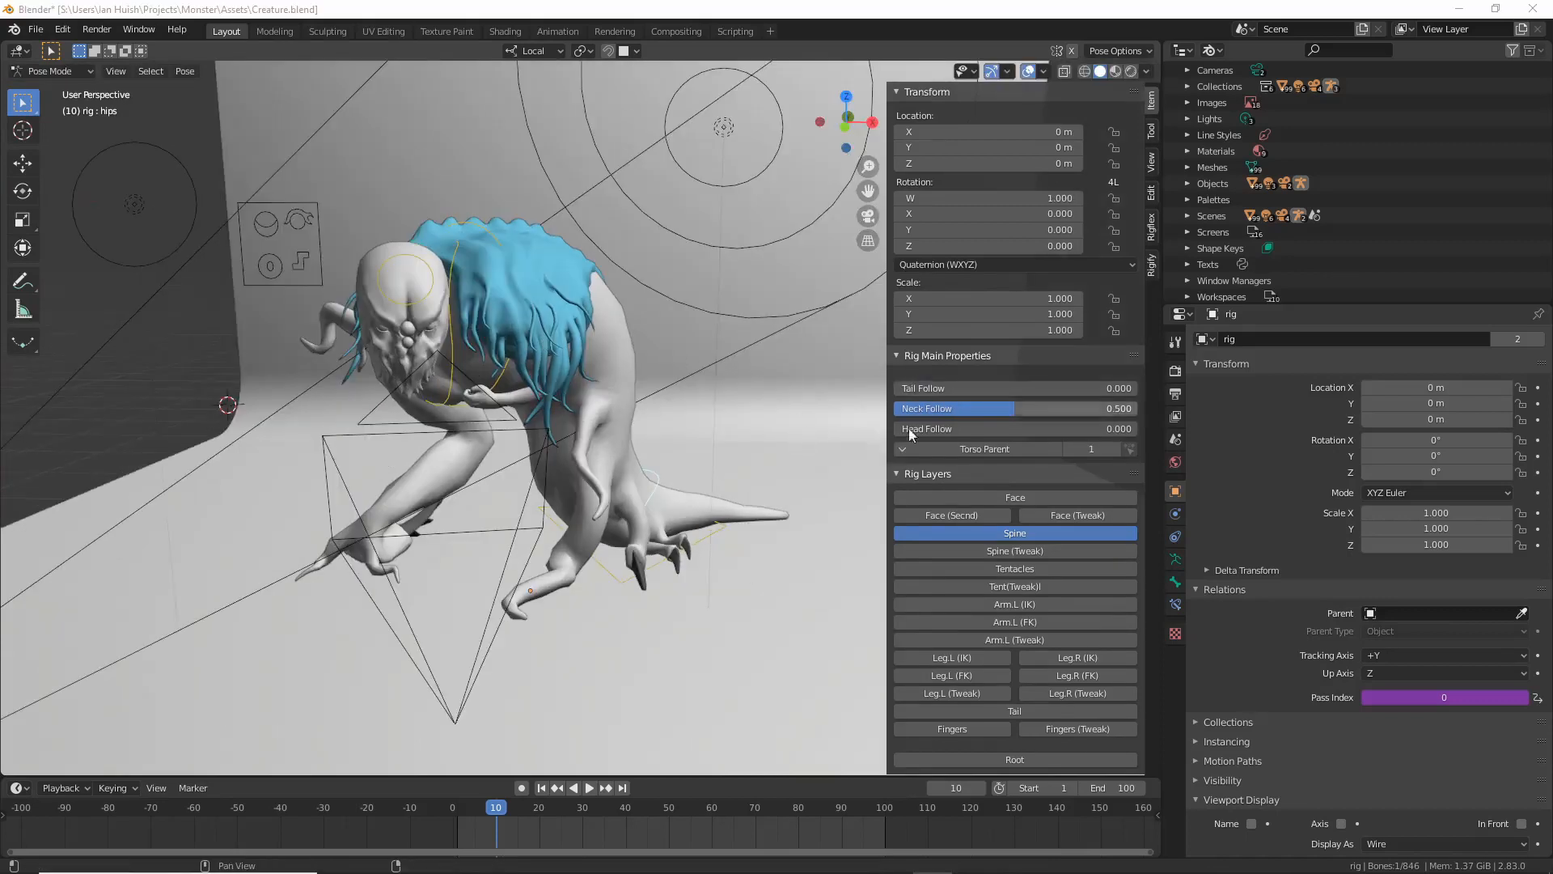
Show the Face rig layer in place of Spine and switch the viewport to Material Preview shading around the face.
click(949, 496)
click(958, 530)
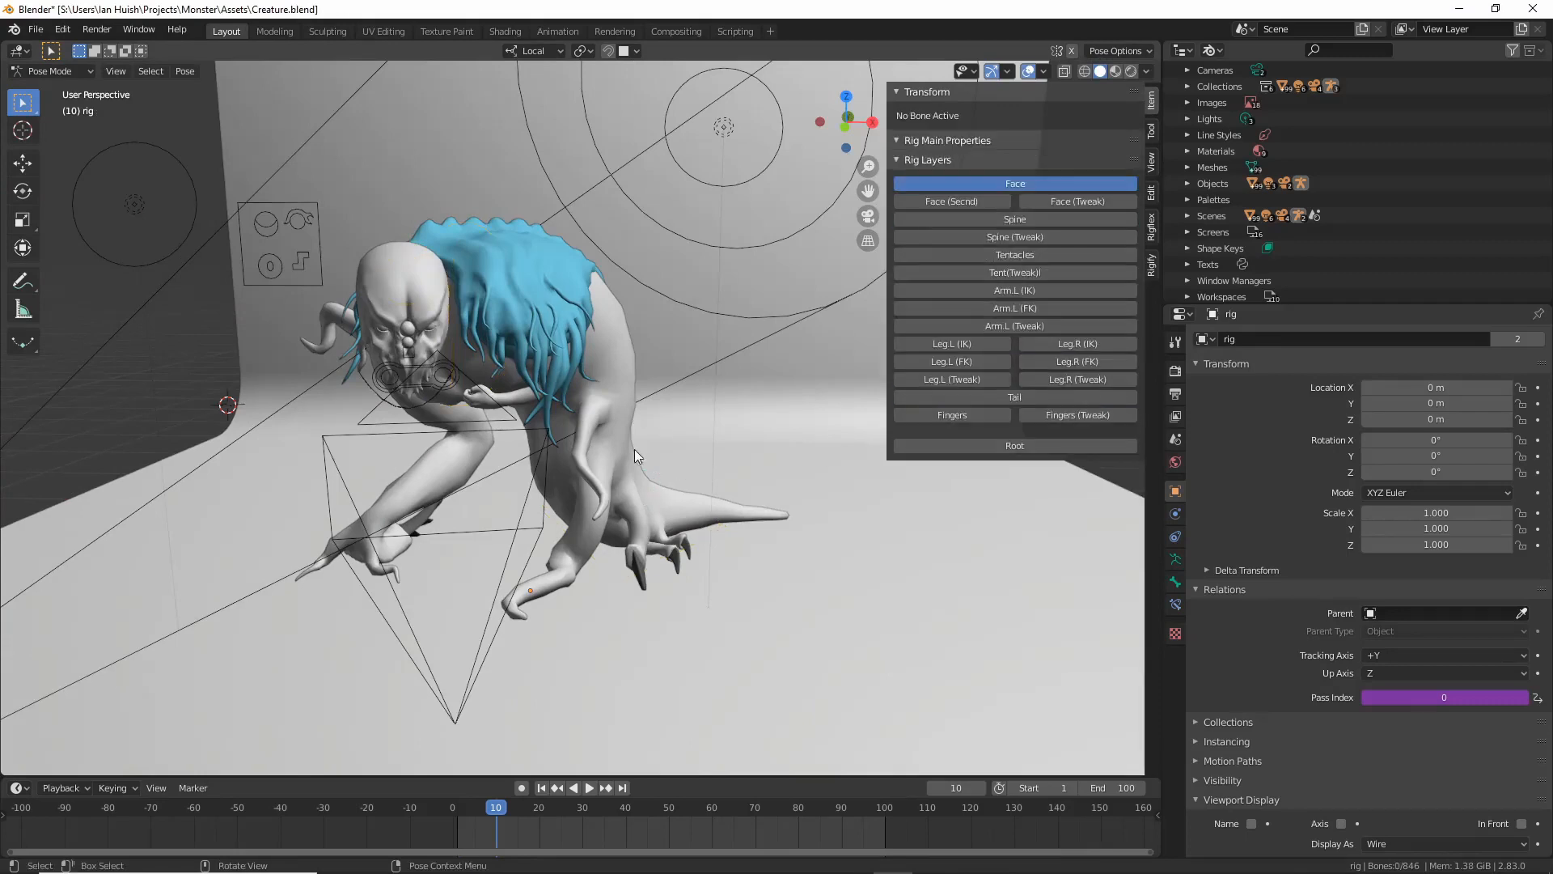
scroll(548, 410, up, 2)
middle_drag(387, 395, 557, 394)
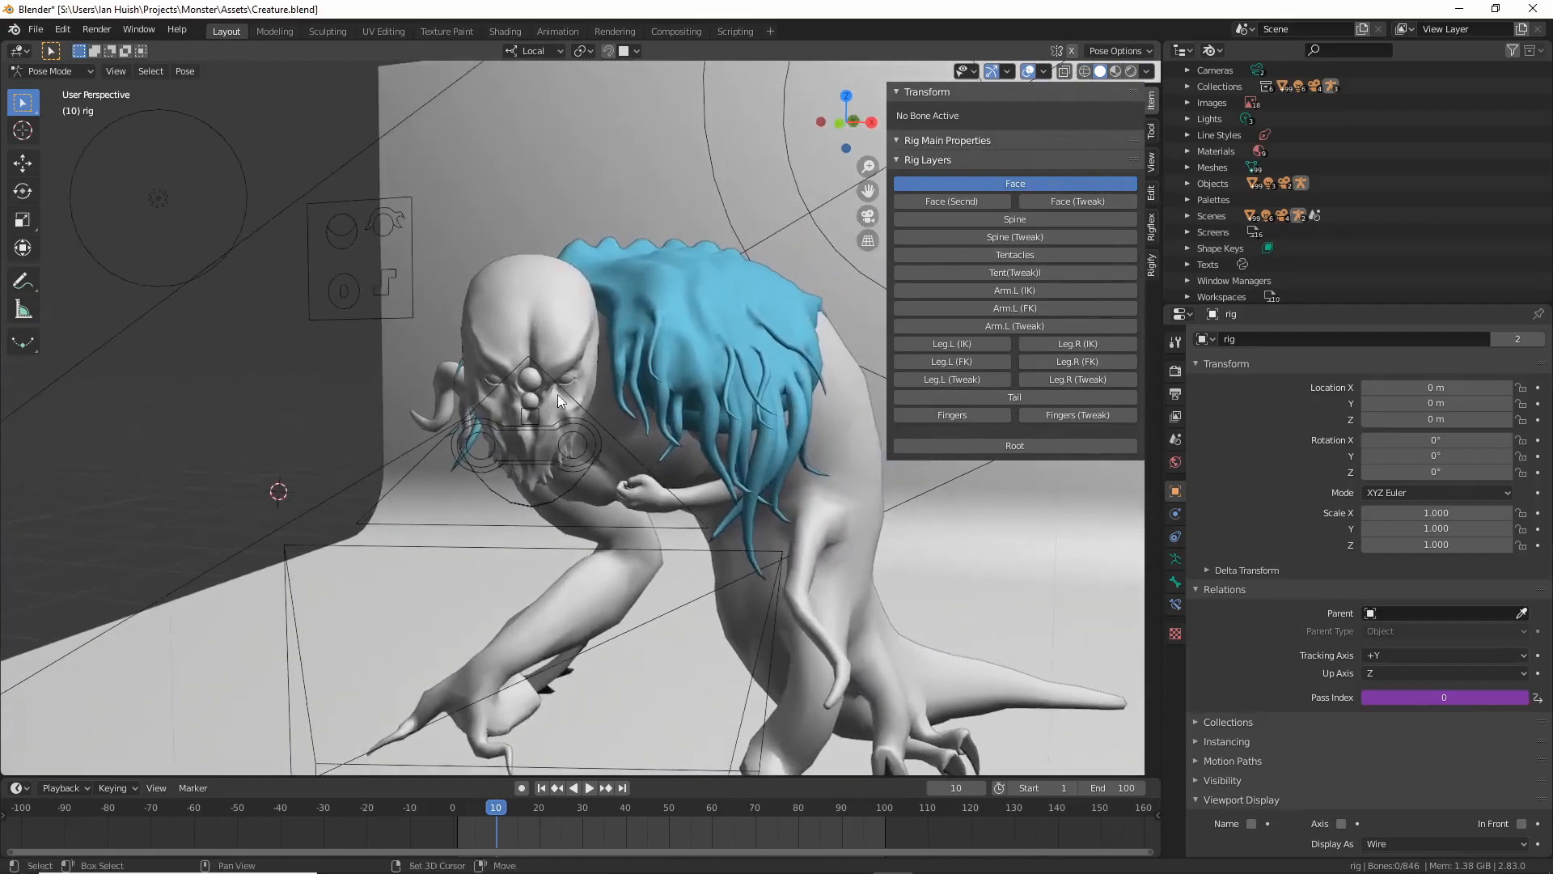
click(1116, 71)
scroll(628, 415, up, 4)
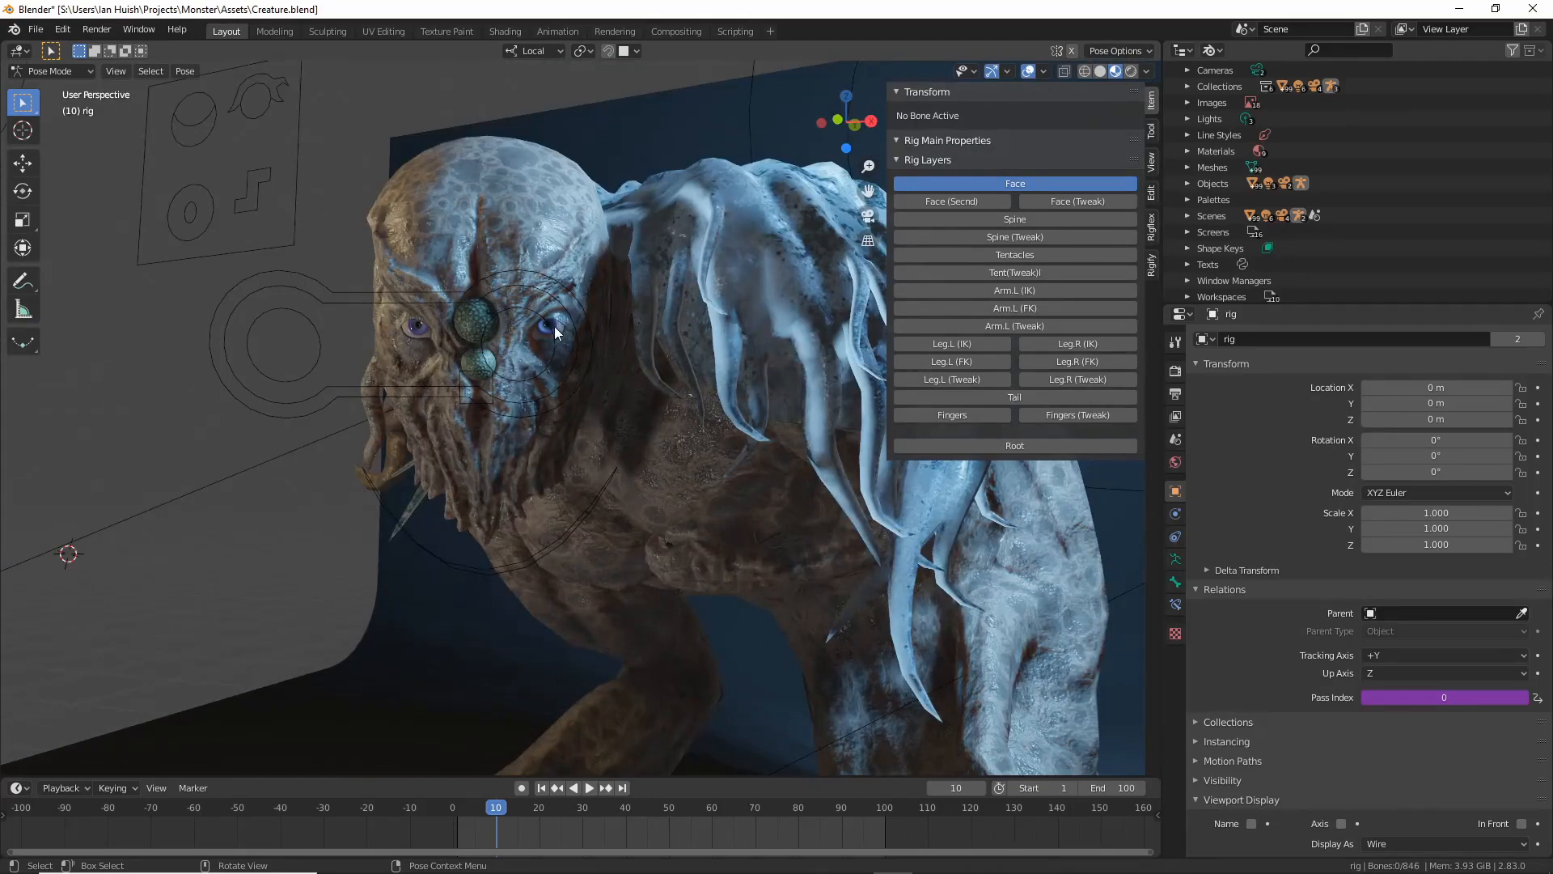
Select the shared eyes control in front of the face and move it down and toward the creature's right.
click(554, 327)
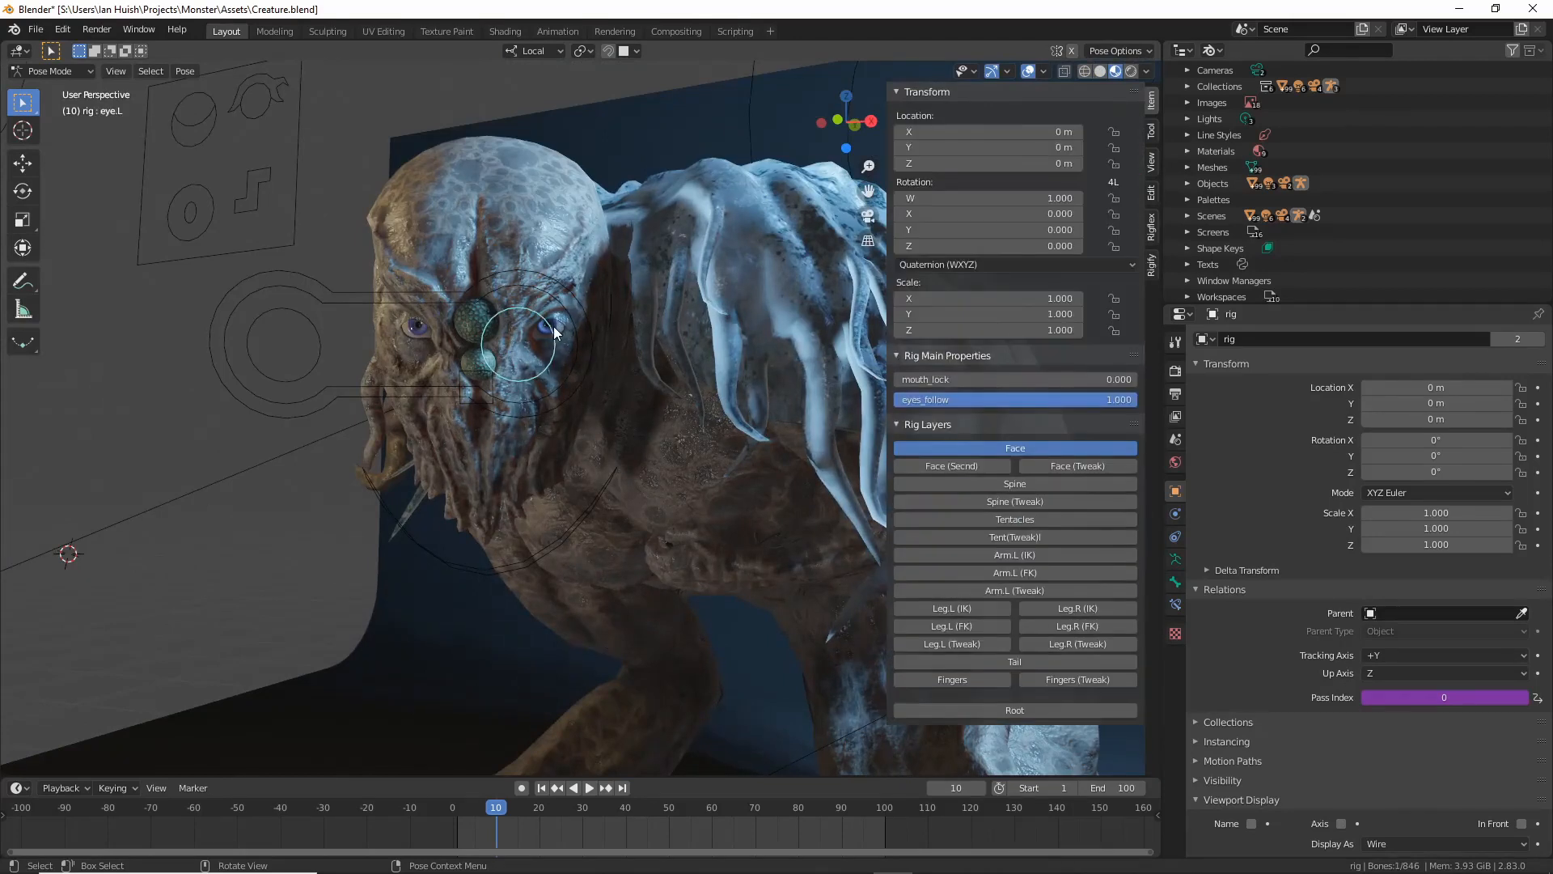
click(543, 275)
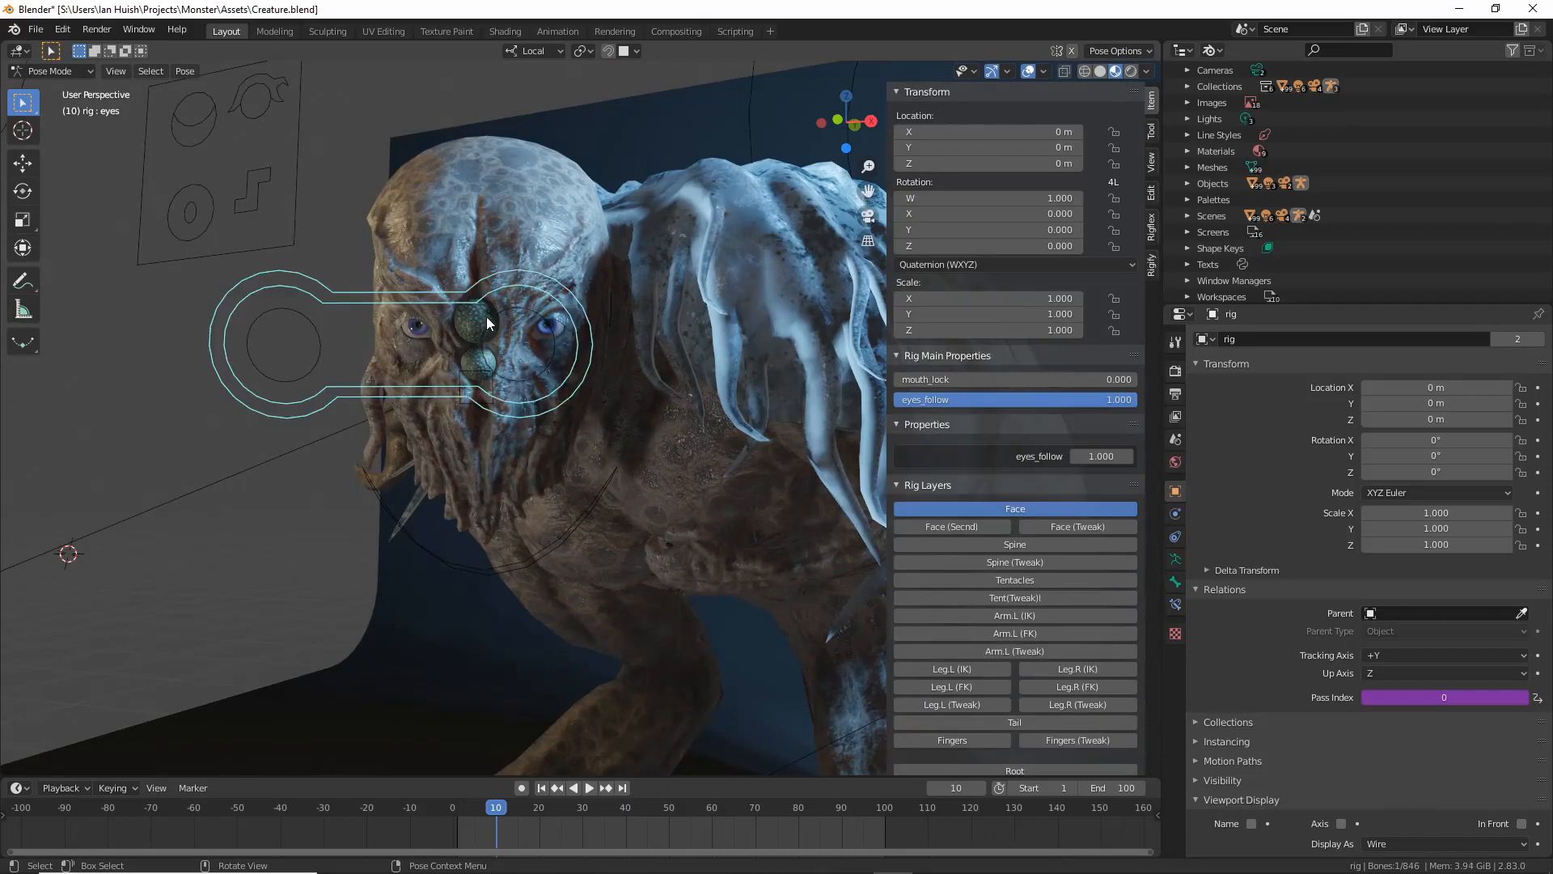
key(g)
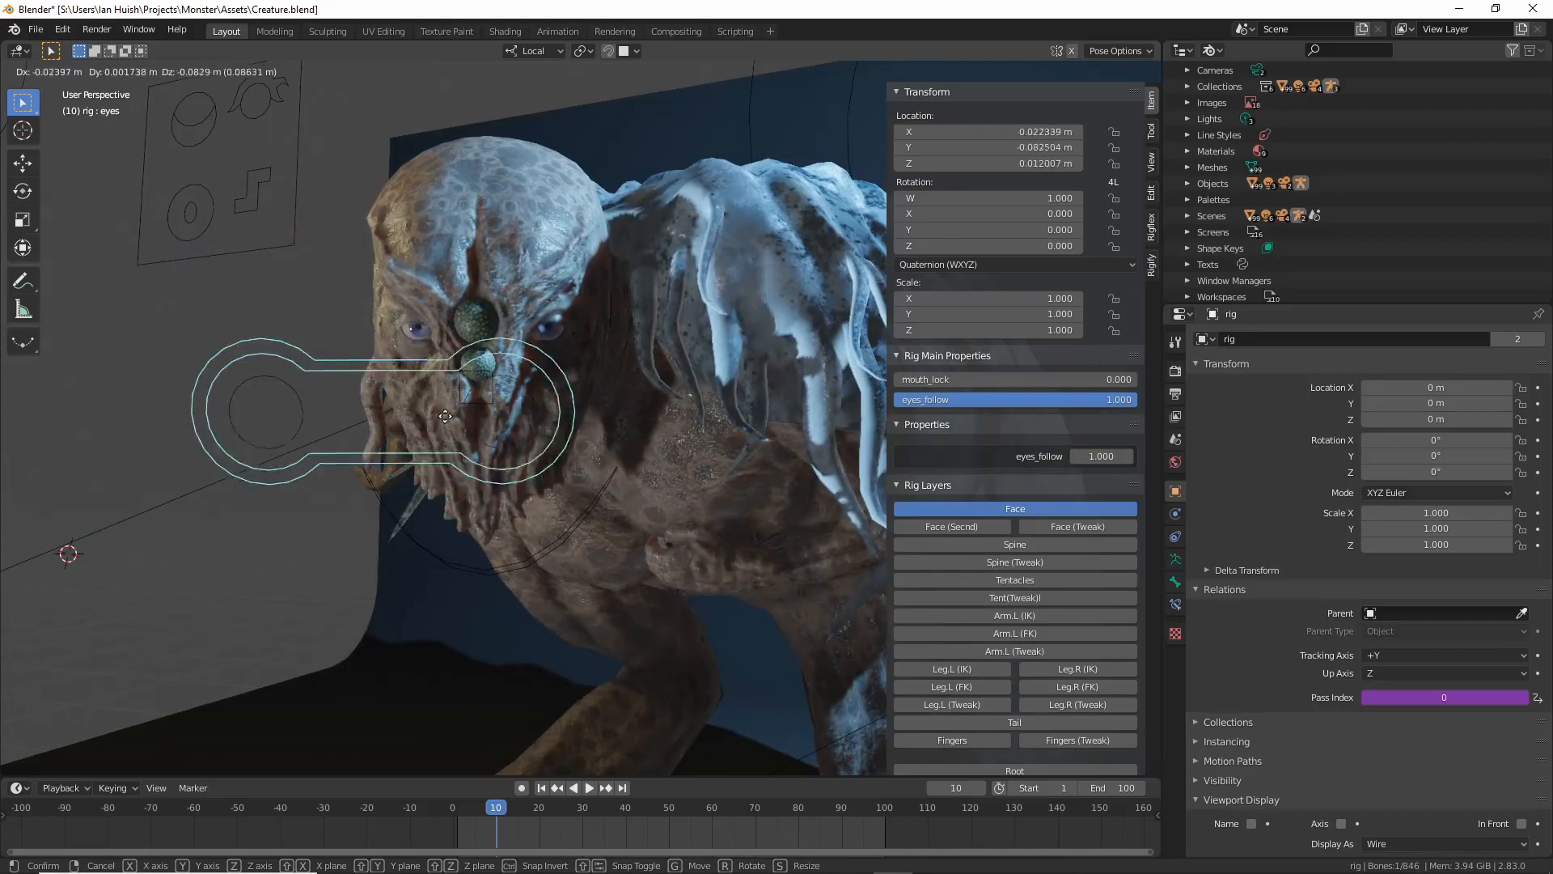
click(360, 476)
Select the eye.L control and try moving it about 0.068 m on its own.
click(360, 476)
key(g)
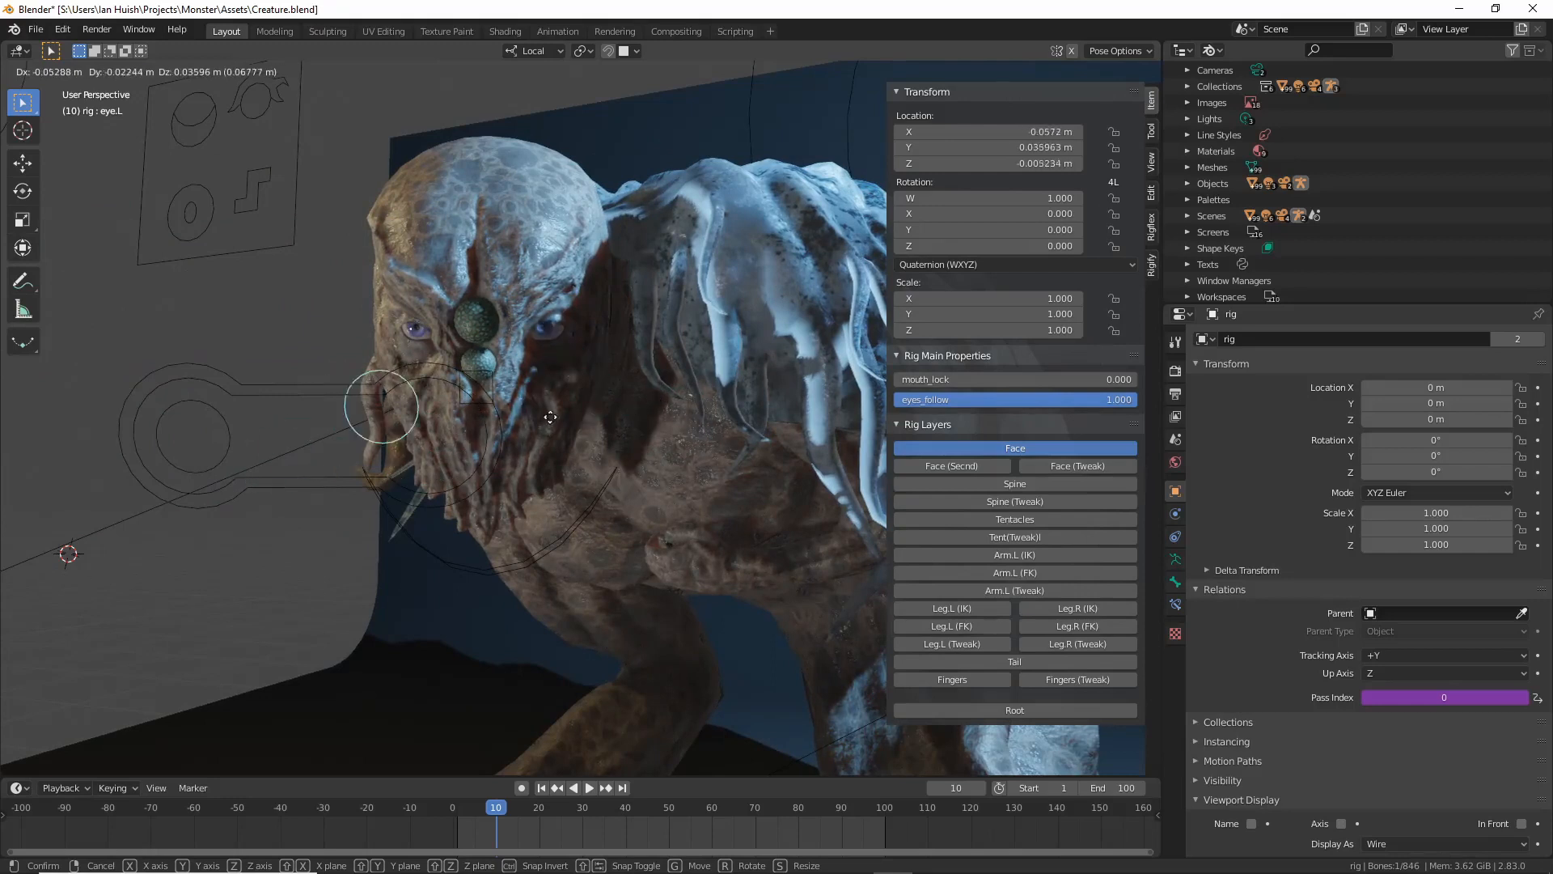
right_click(392, 463)
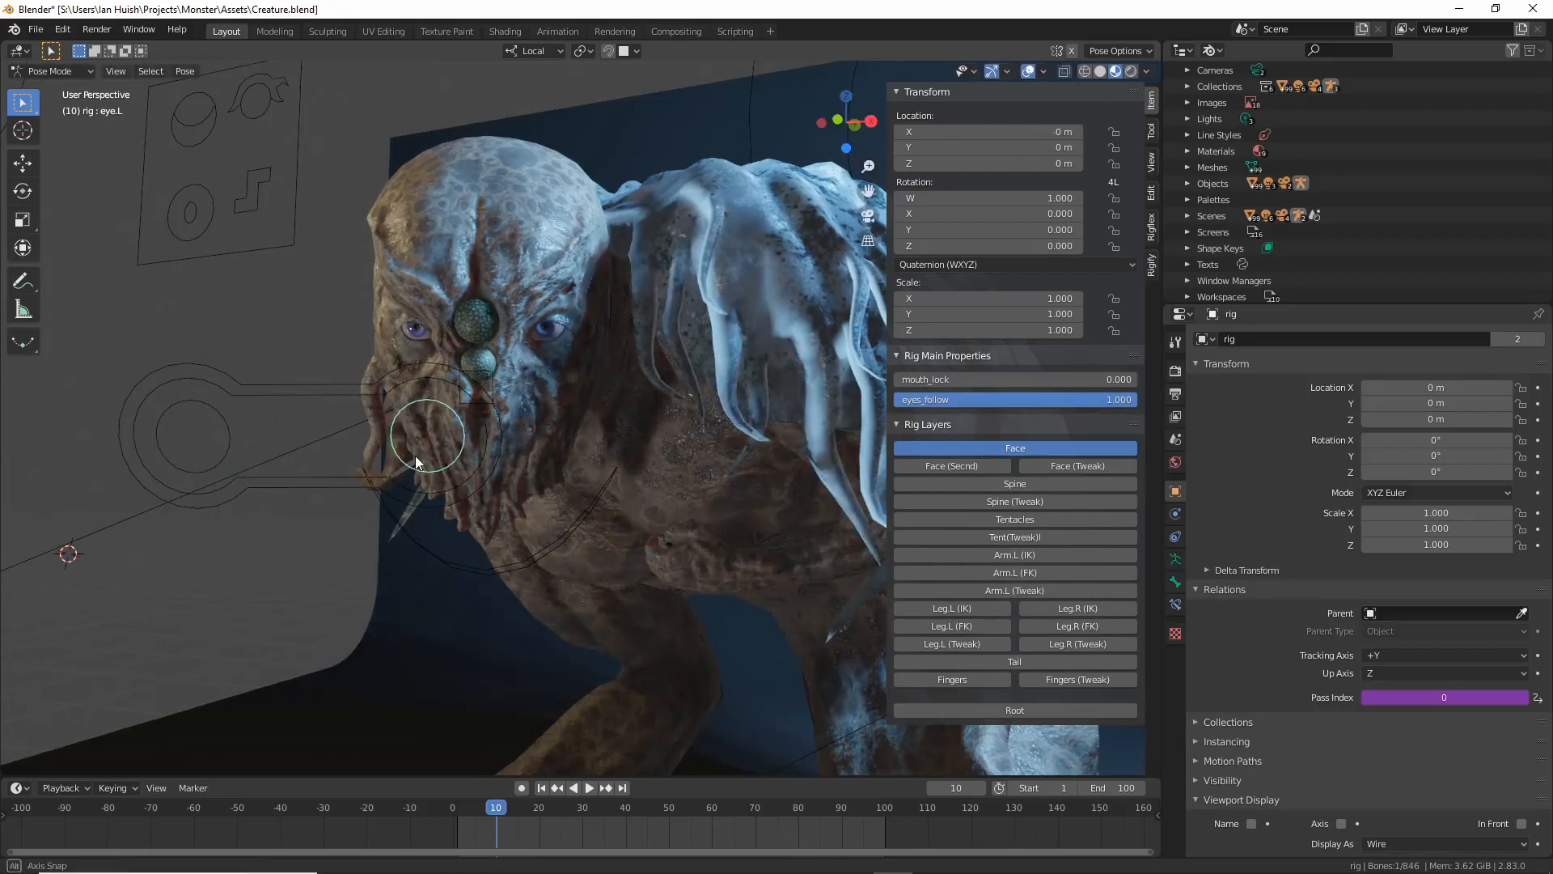
Select the nose_master control and try moving it about 0.013 m sideways.
scroll(387, 400, up, 3)
scroll(388, 400, up, 3)
click(367, 352)
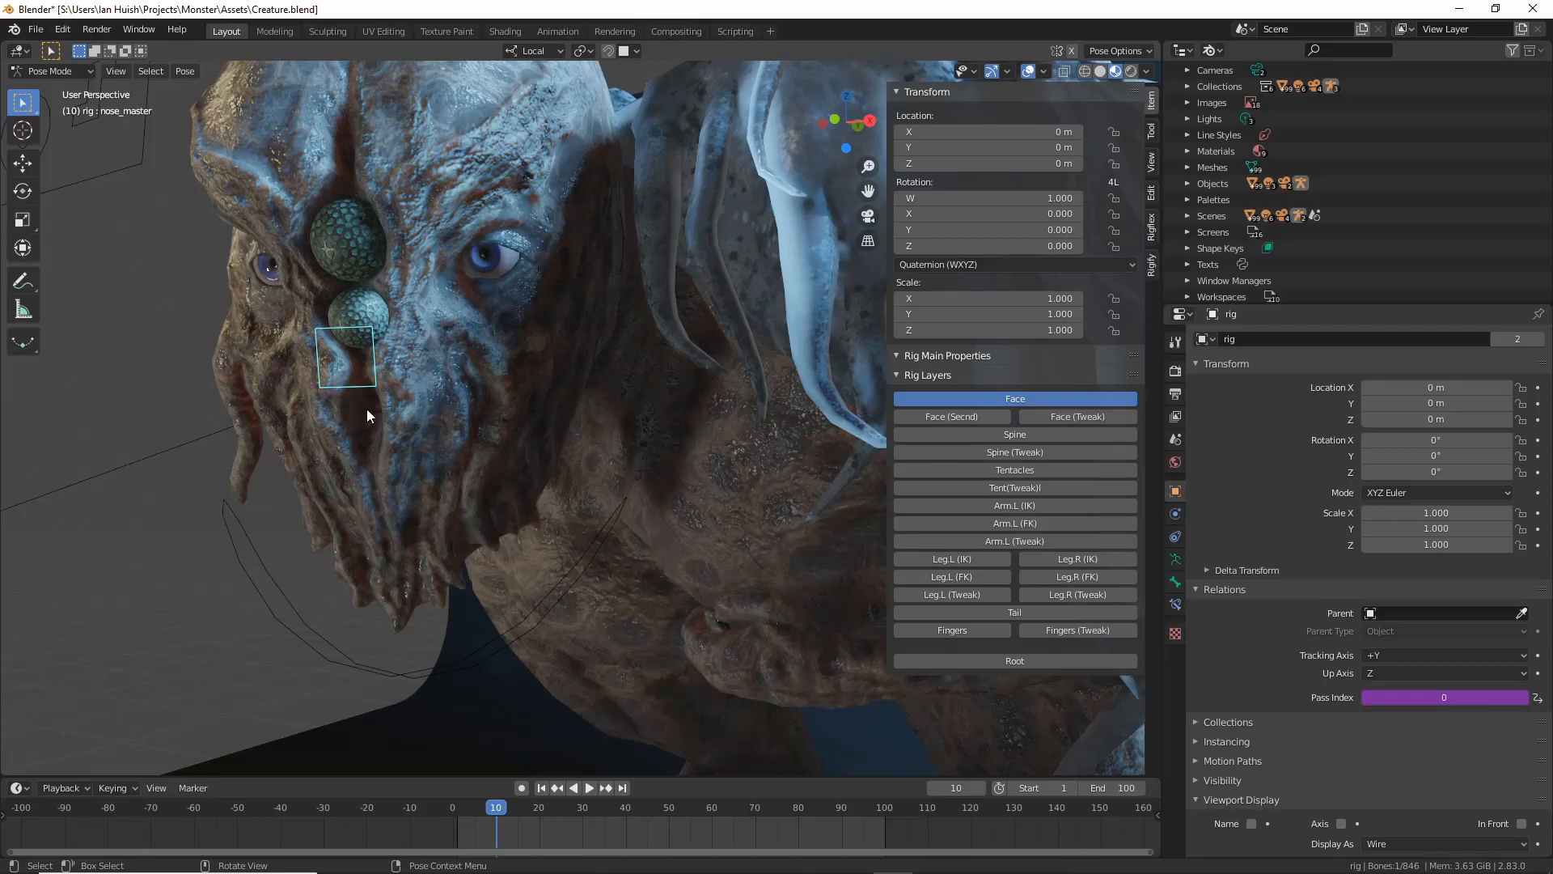
middle_drag(435, 272, 371, 393)
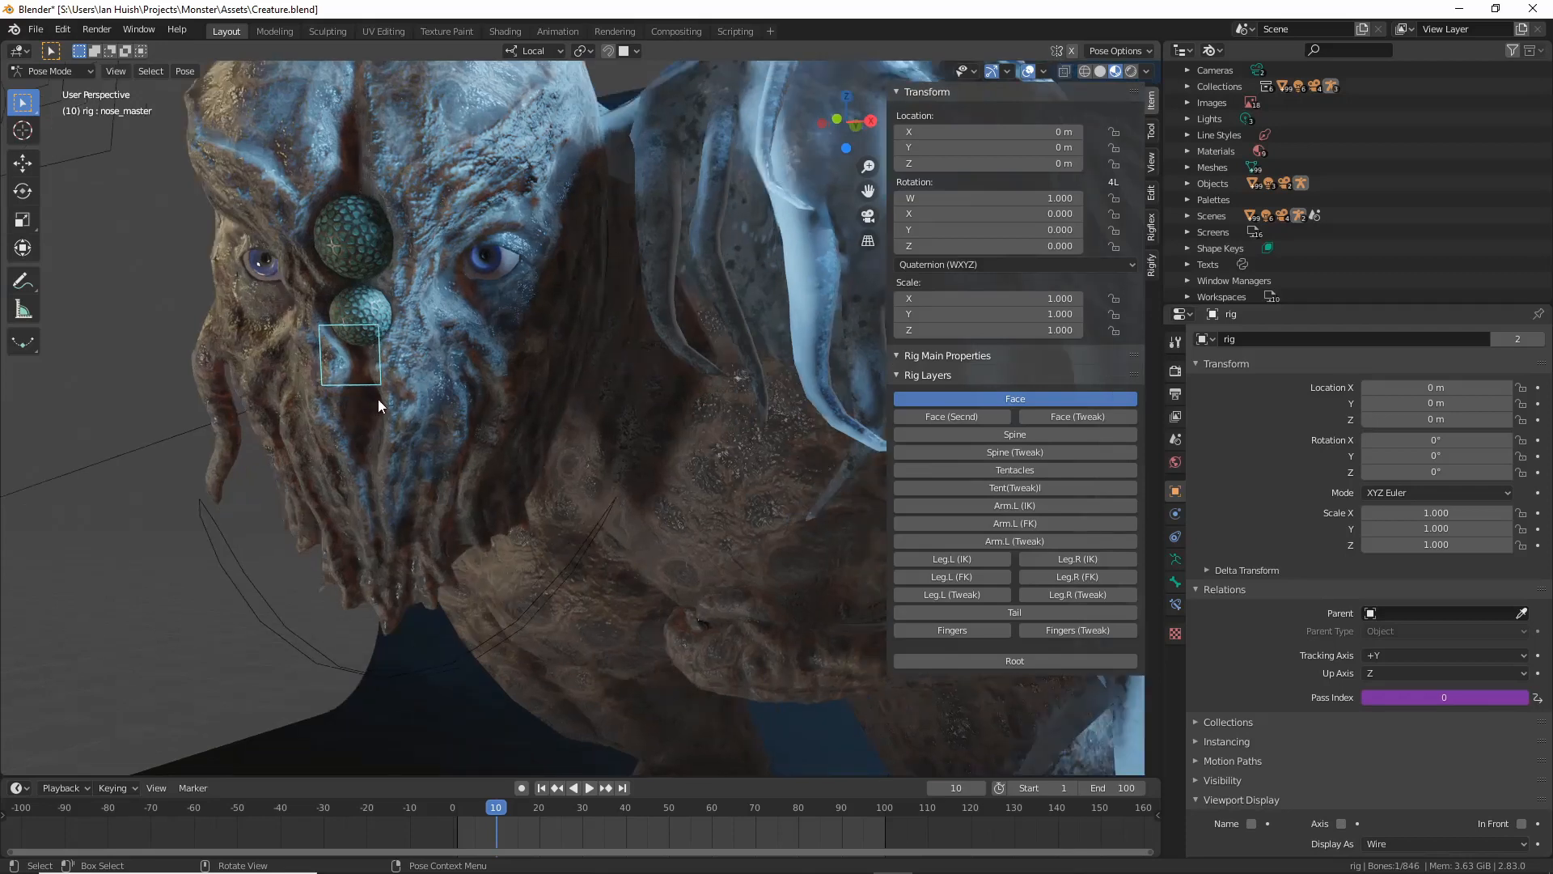
key(g)
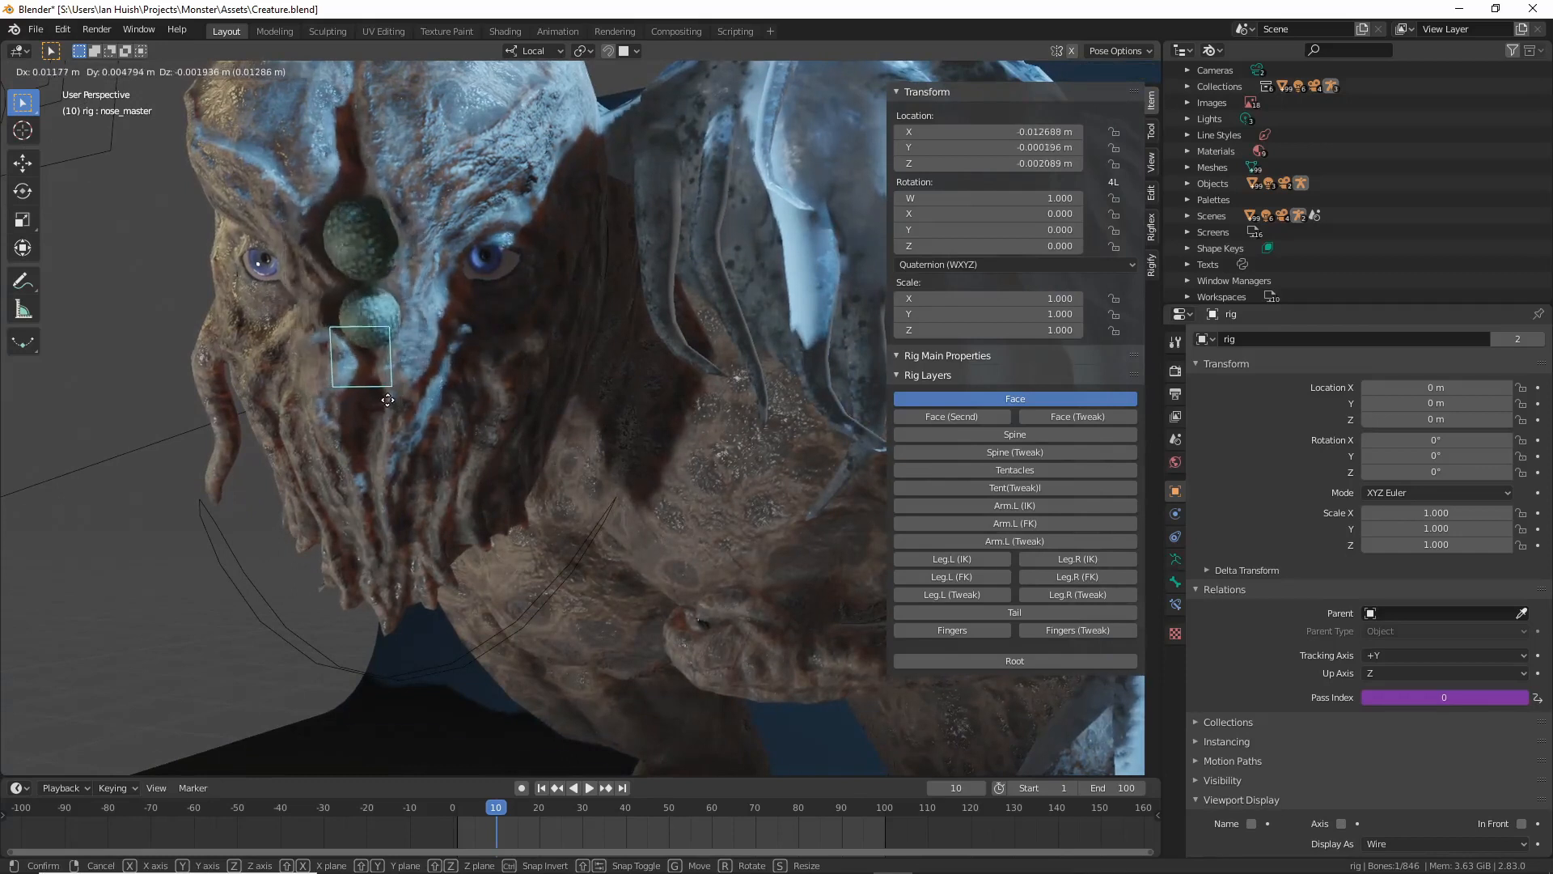
right_click(276, 267)
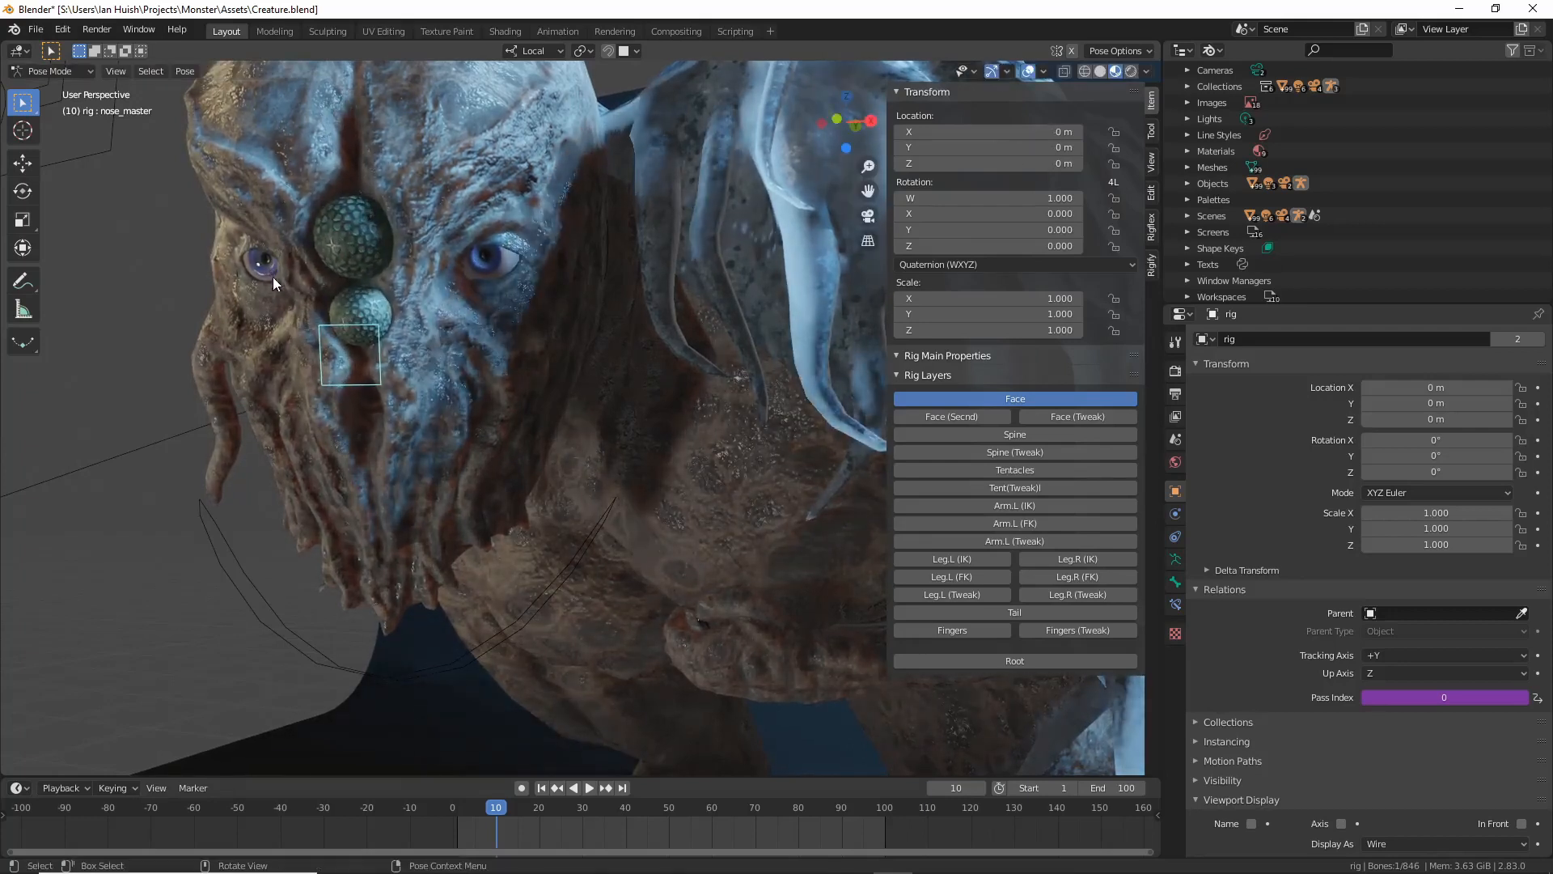
Select the jaw_master control below the chin and try rotating the jaw on its X axis.
click(414, 670)
middle_drag(416, 669, 420, 663)
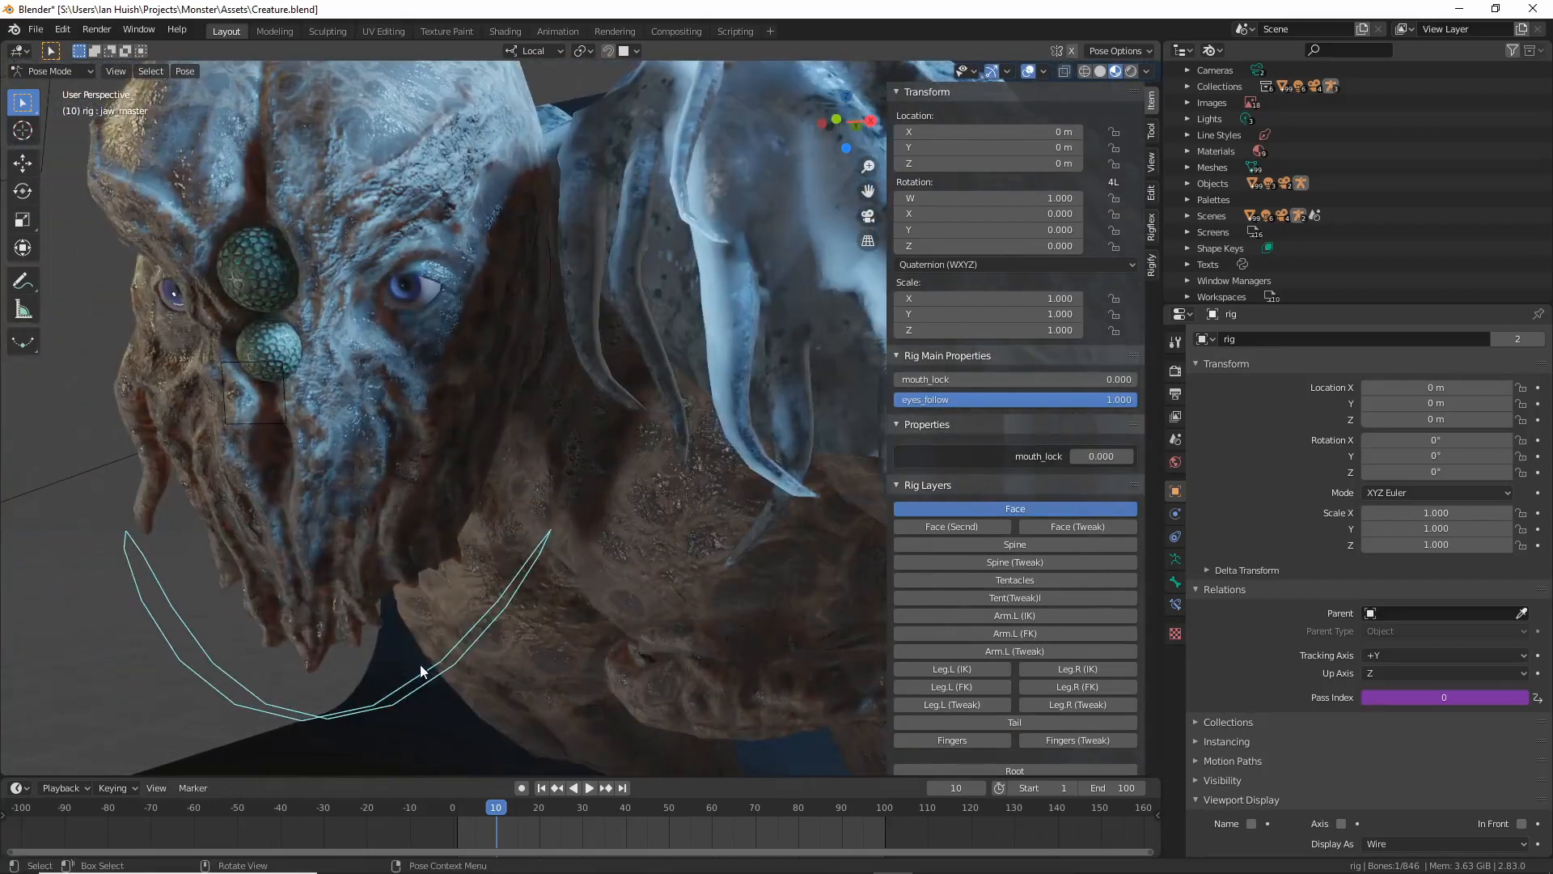
key(r)
key(x)
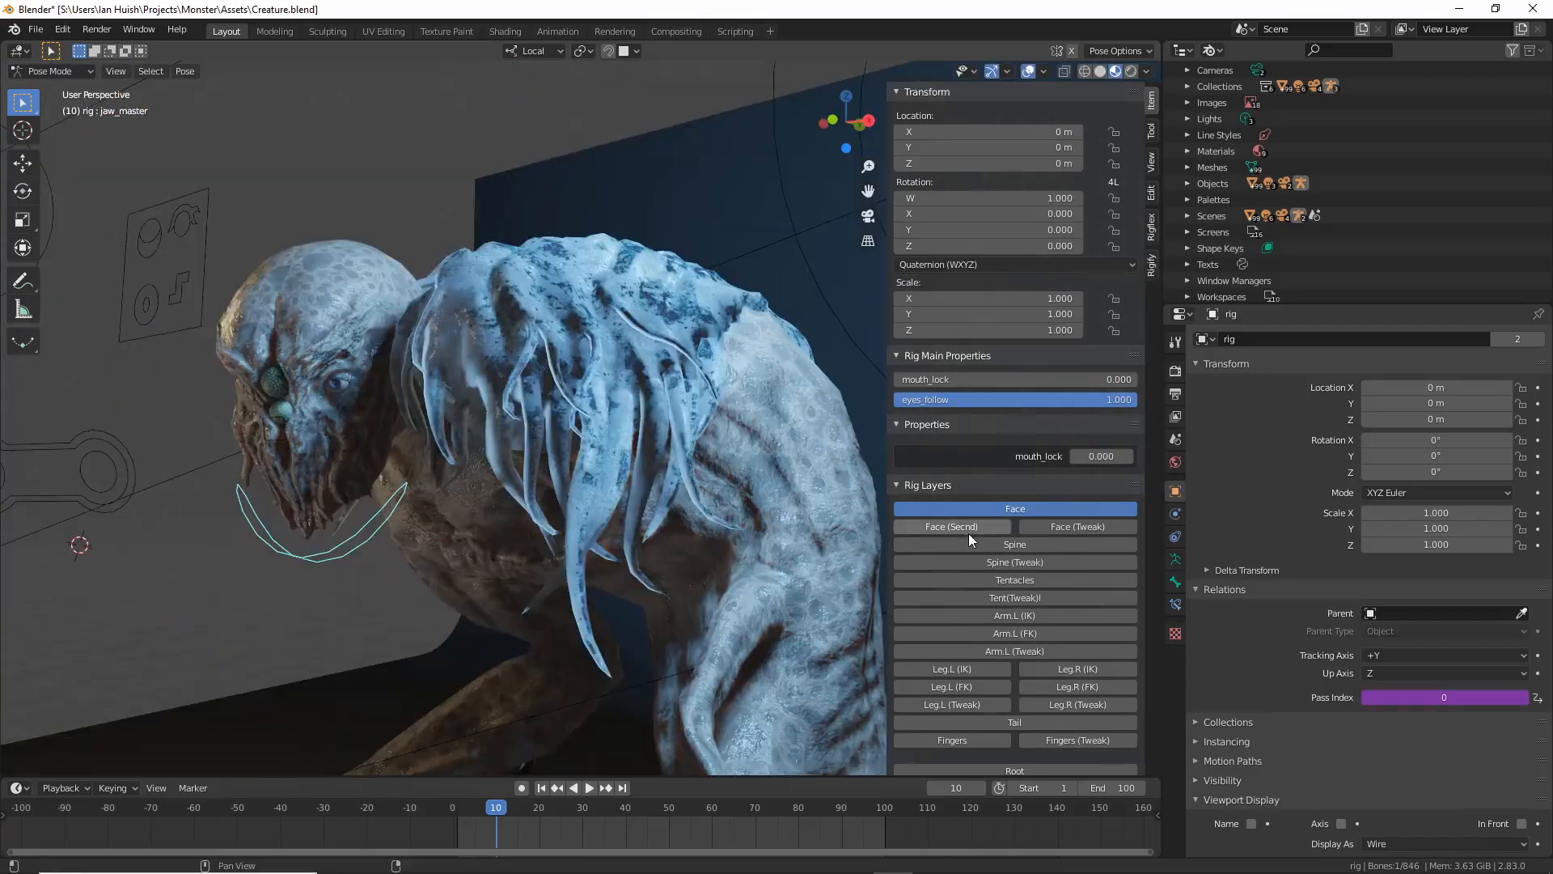
Show the Face (Secnd) rig layer alongside Face for a close view of the creature's head.
click(967, 527)
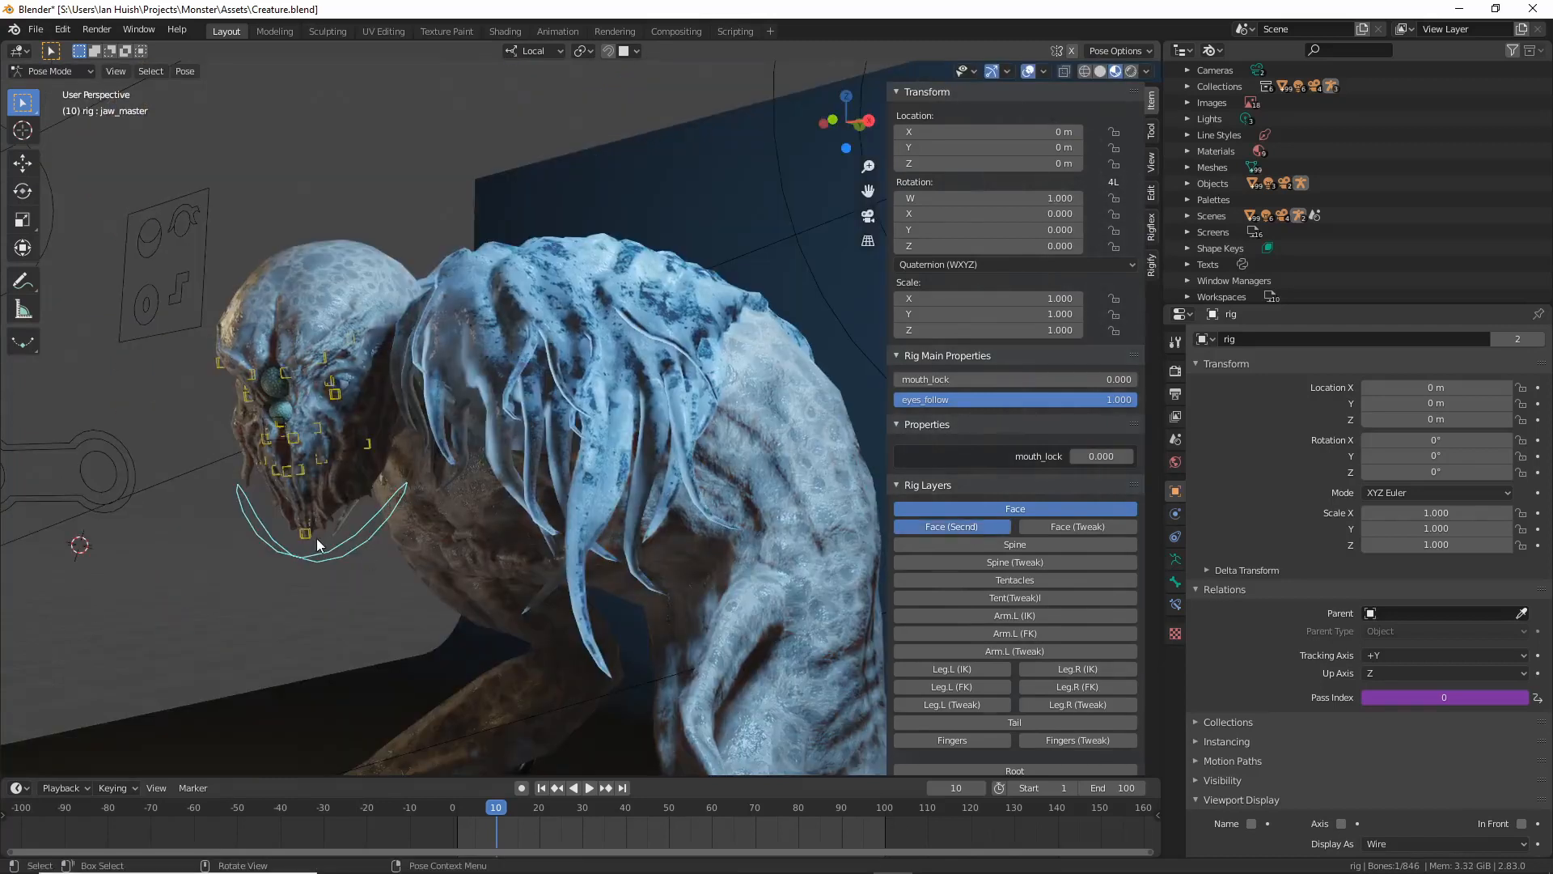
scroll(317, 545, up, 5)
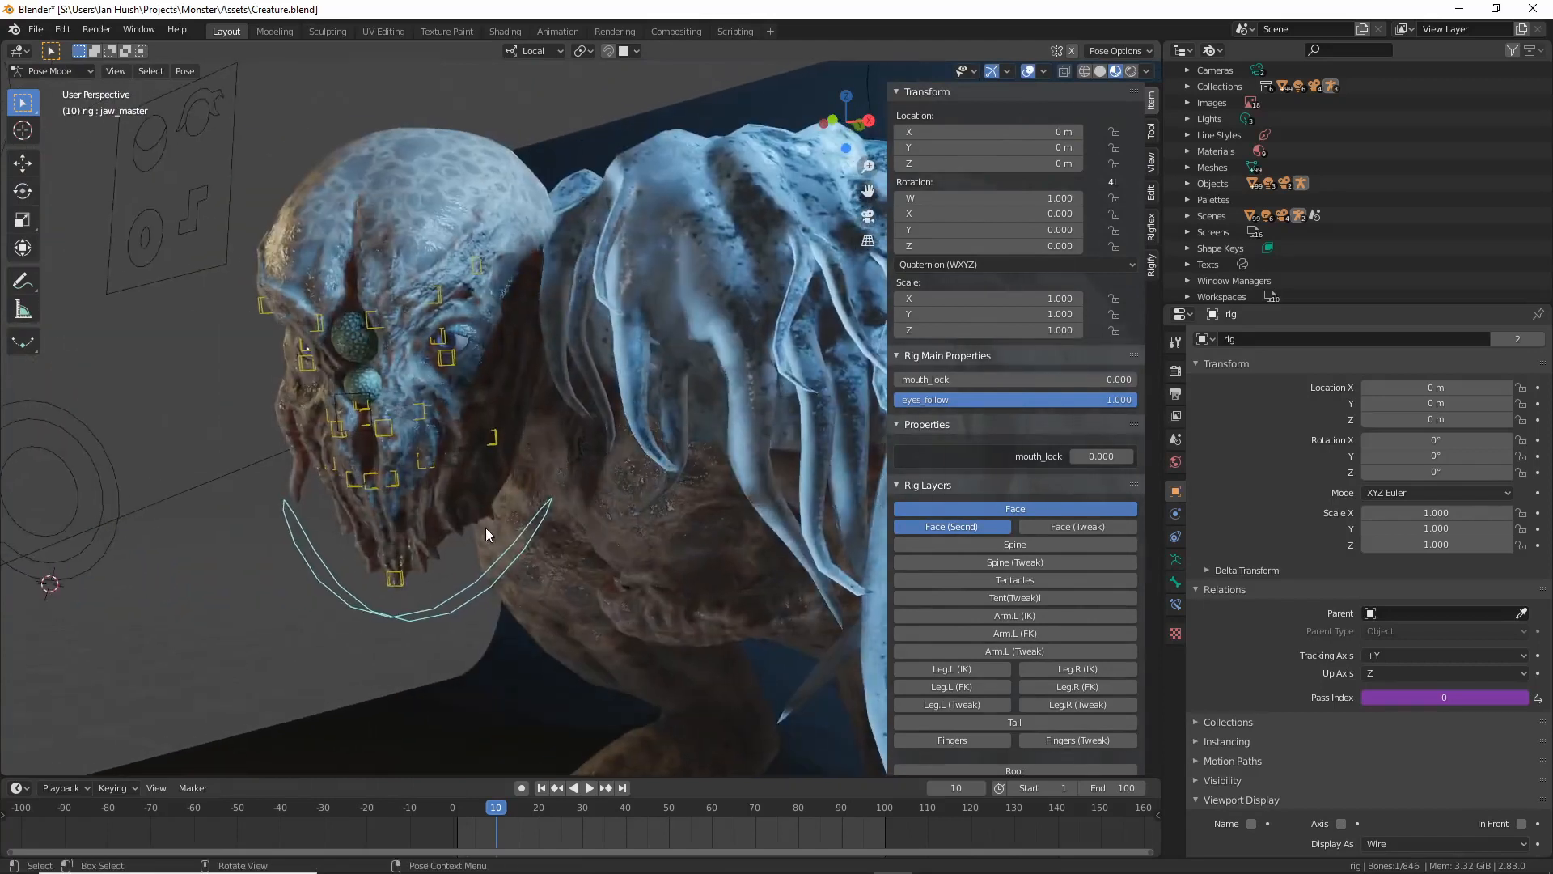
Select the two inner brow controls beside the upper centre eye and try moving them about 0.025 m along local Z.
scroll(485, 527, up, 2)
middle_drag(402, 508, 458, 506)
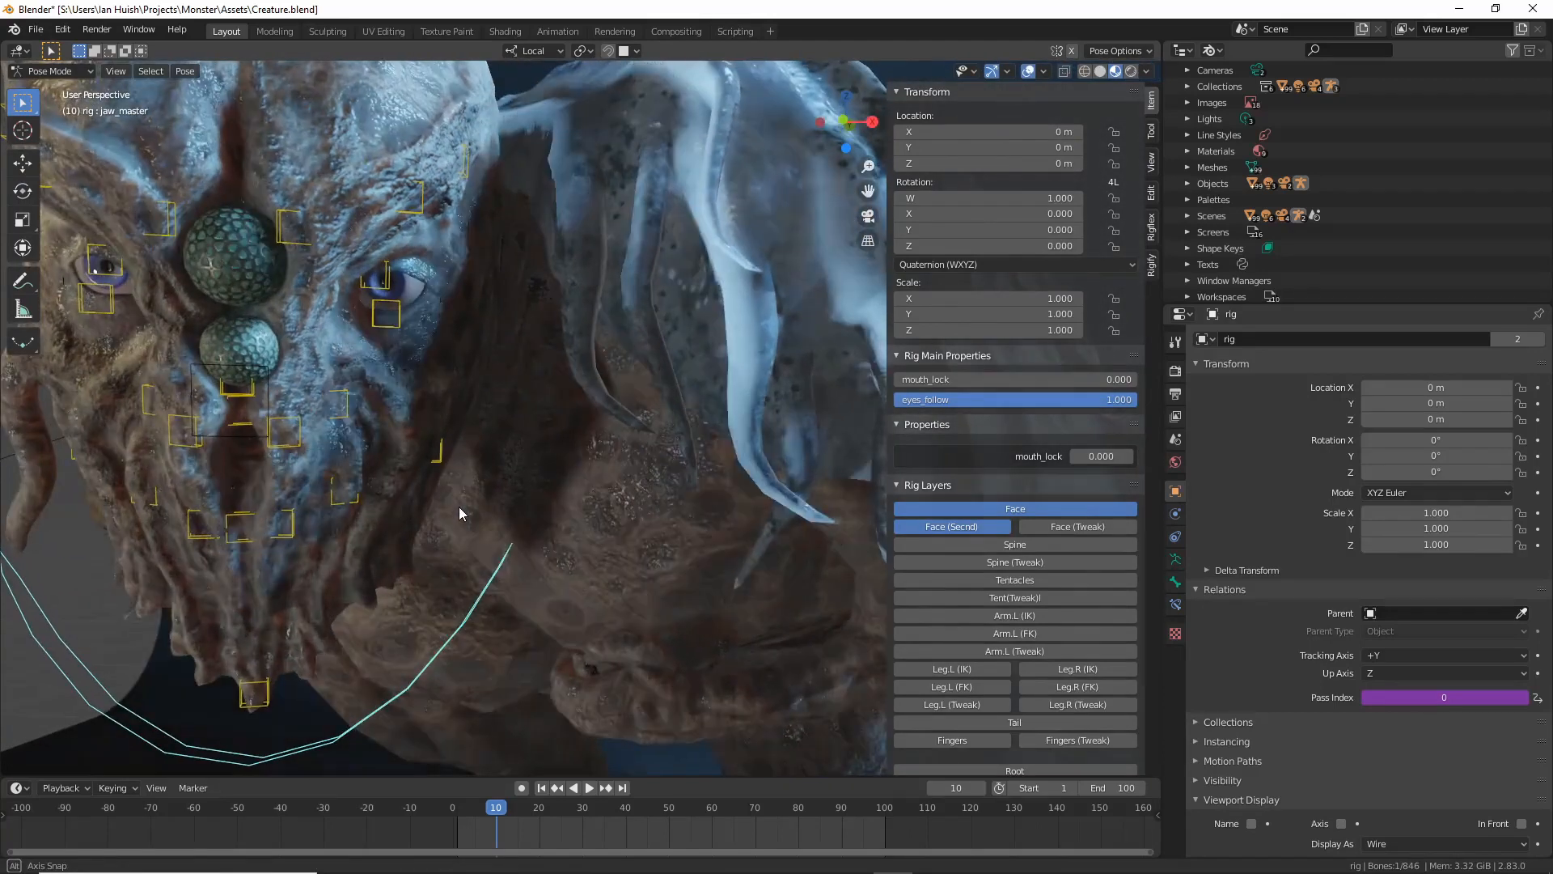
middle_drag(401, 423, 482, 410)
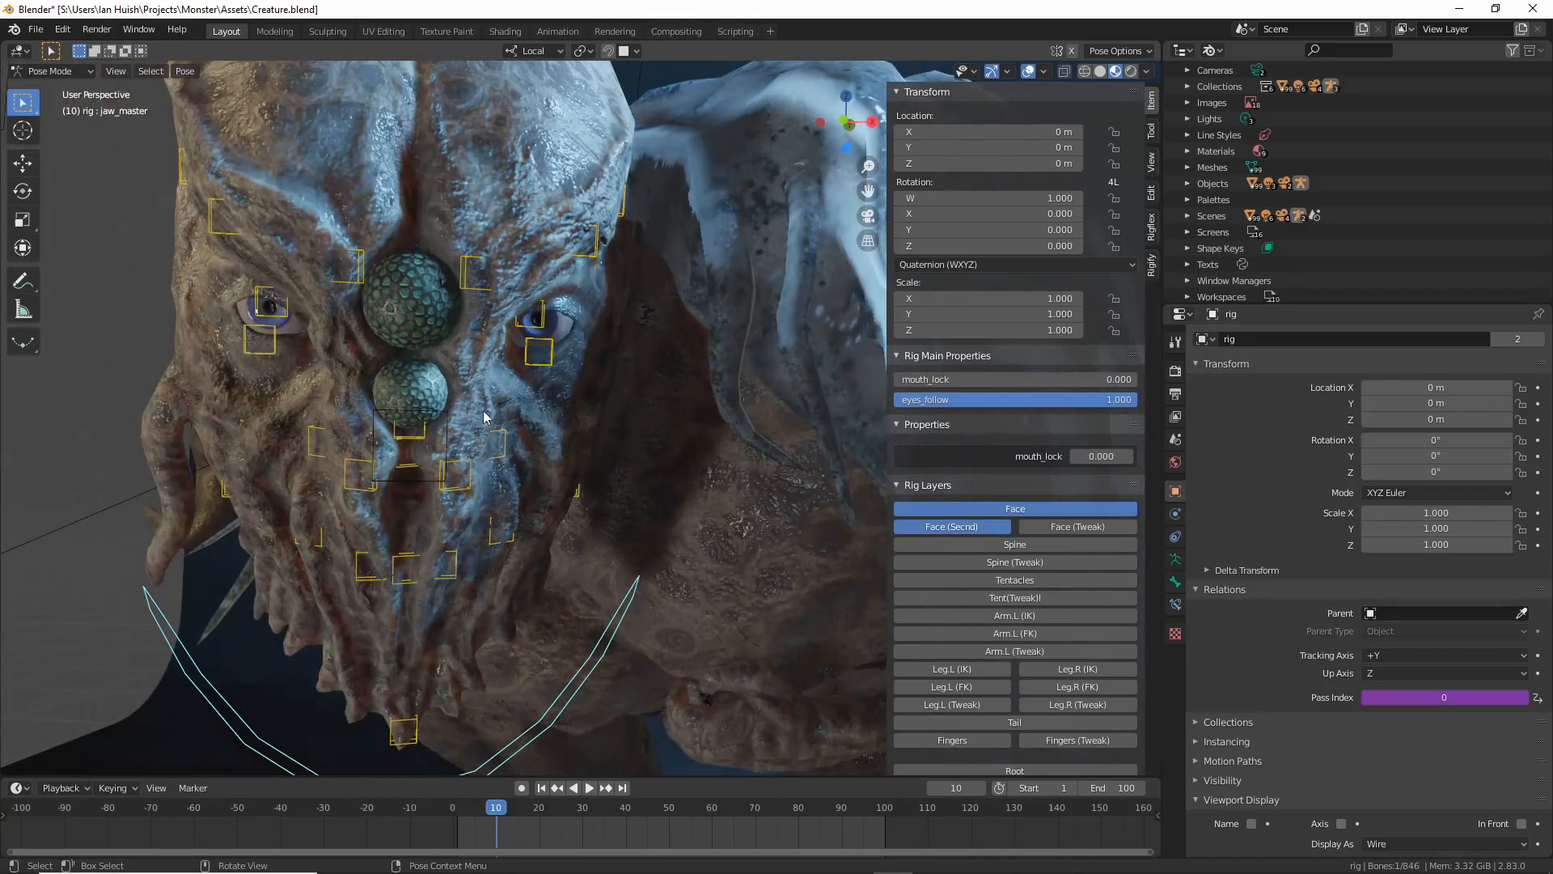
click(347, 284)
shift+click(464, 290)
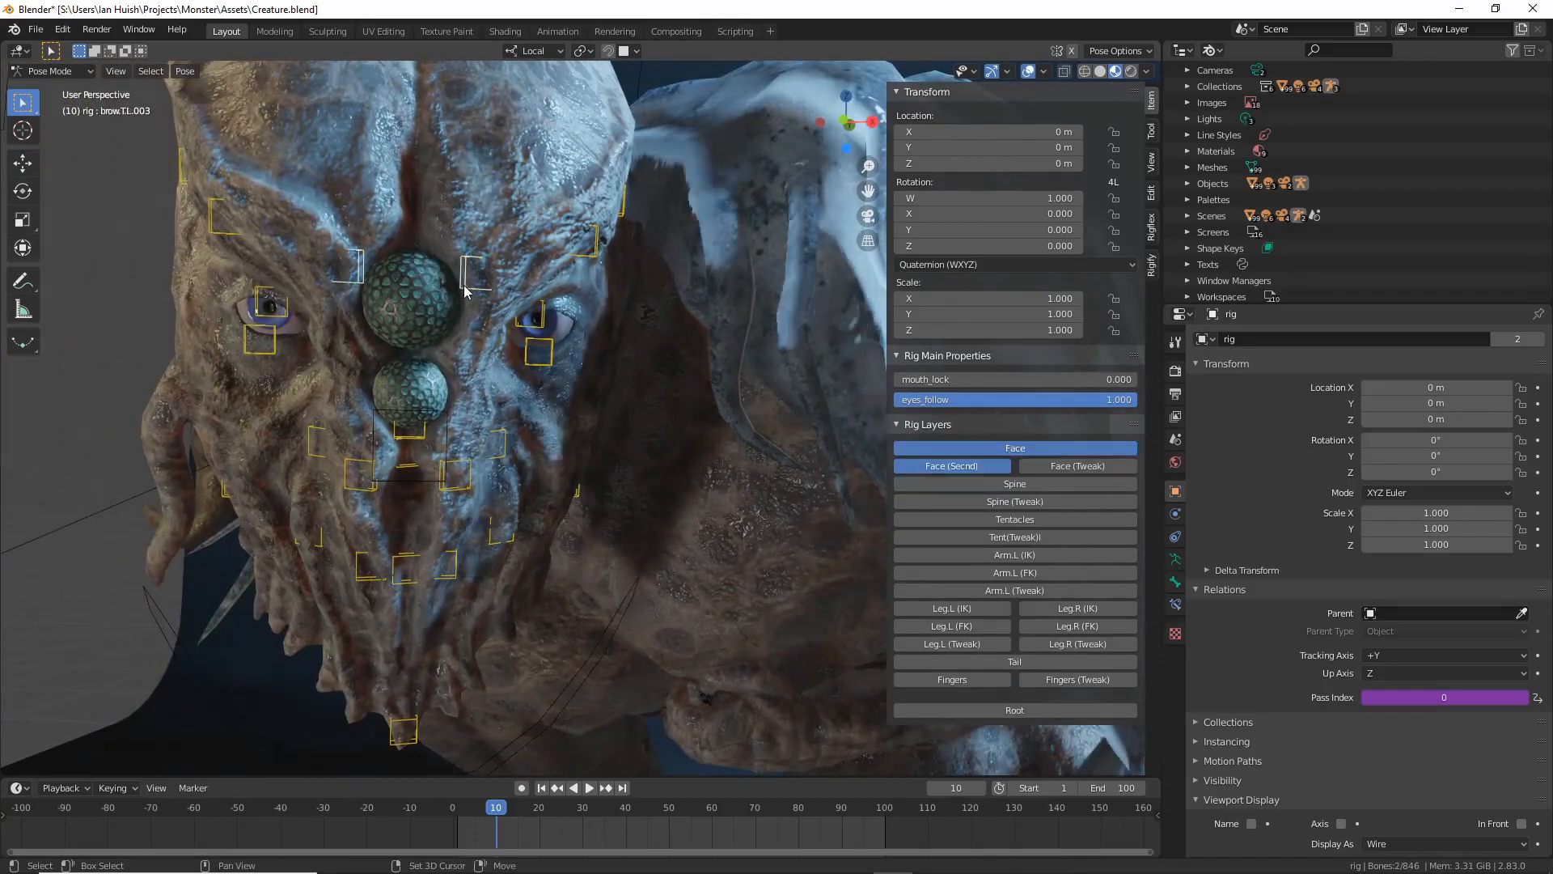
key(g)
key(z)
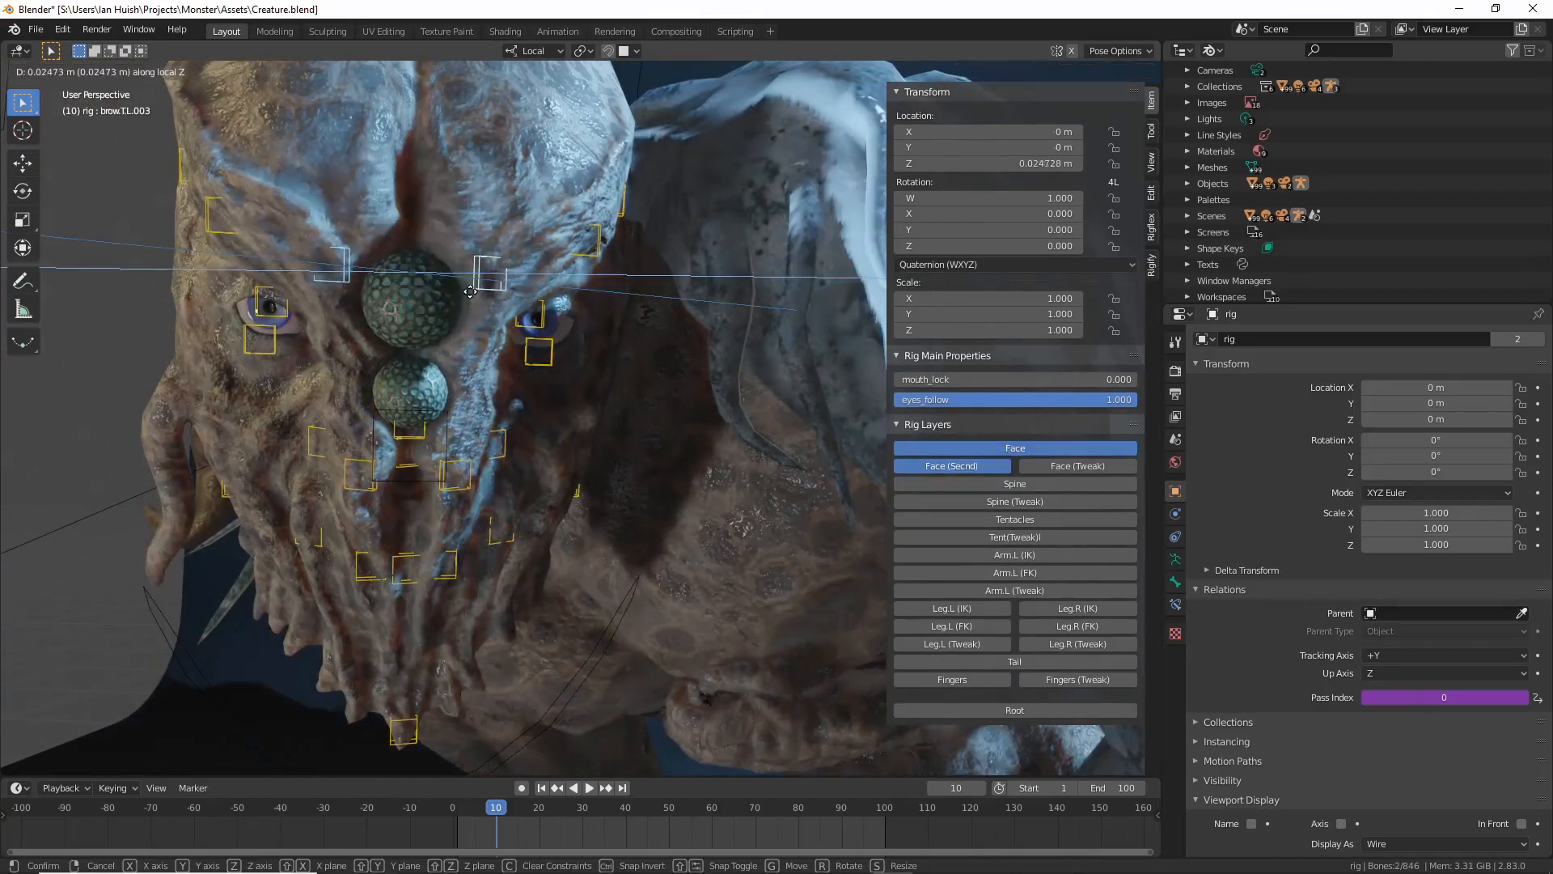
key(Escape)
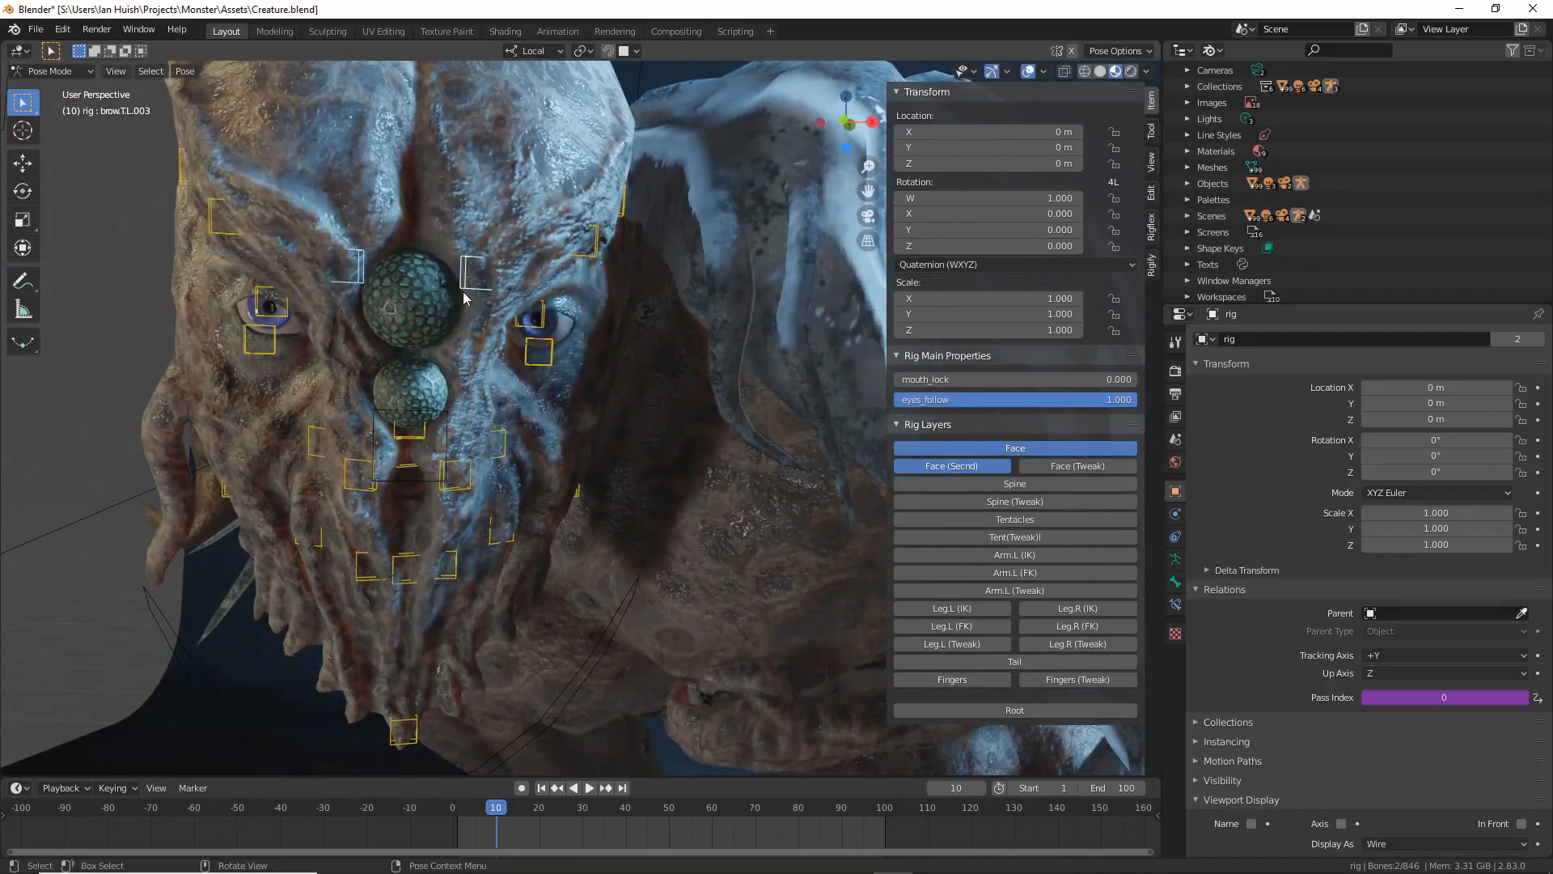
Try lowering the two outer brow controls about 0.013 m along global Z.
key(z)
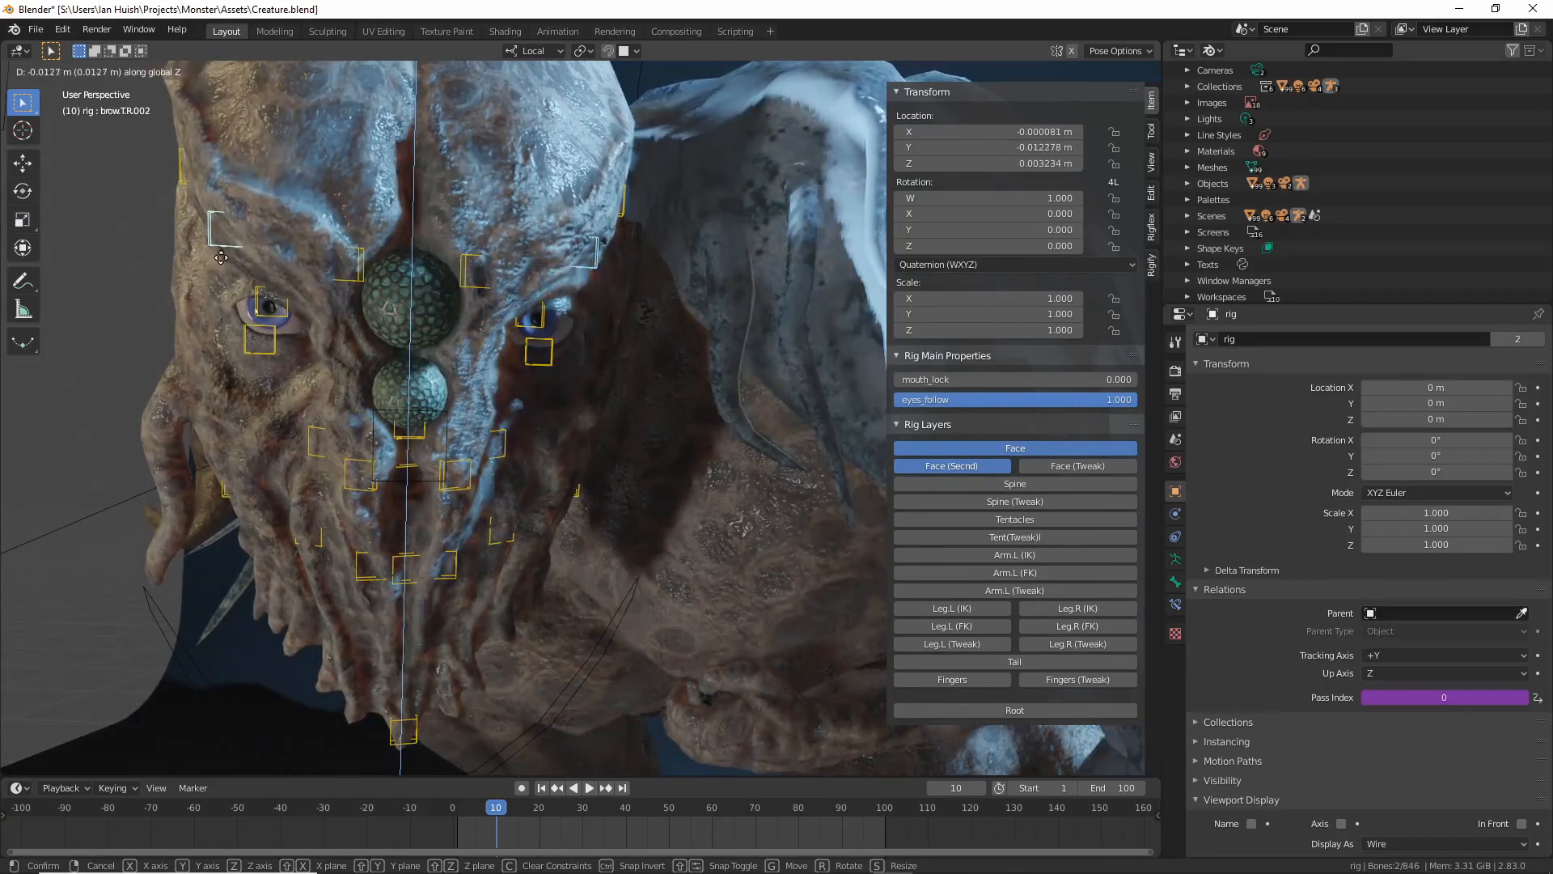
right_click(220, 260)
Select the lid.B.L.002 control under the creature's left eye and try moving it about 0.006 m.
middle_drag(313, 446, 269, 438)
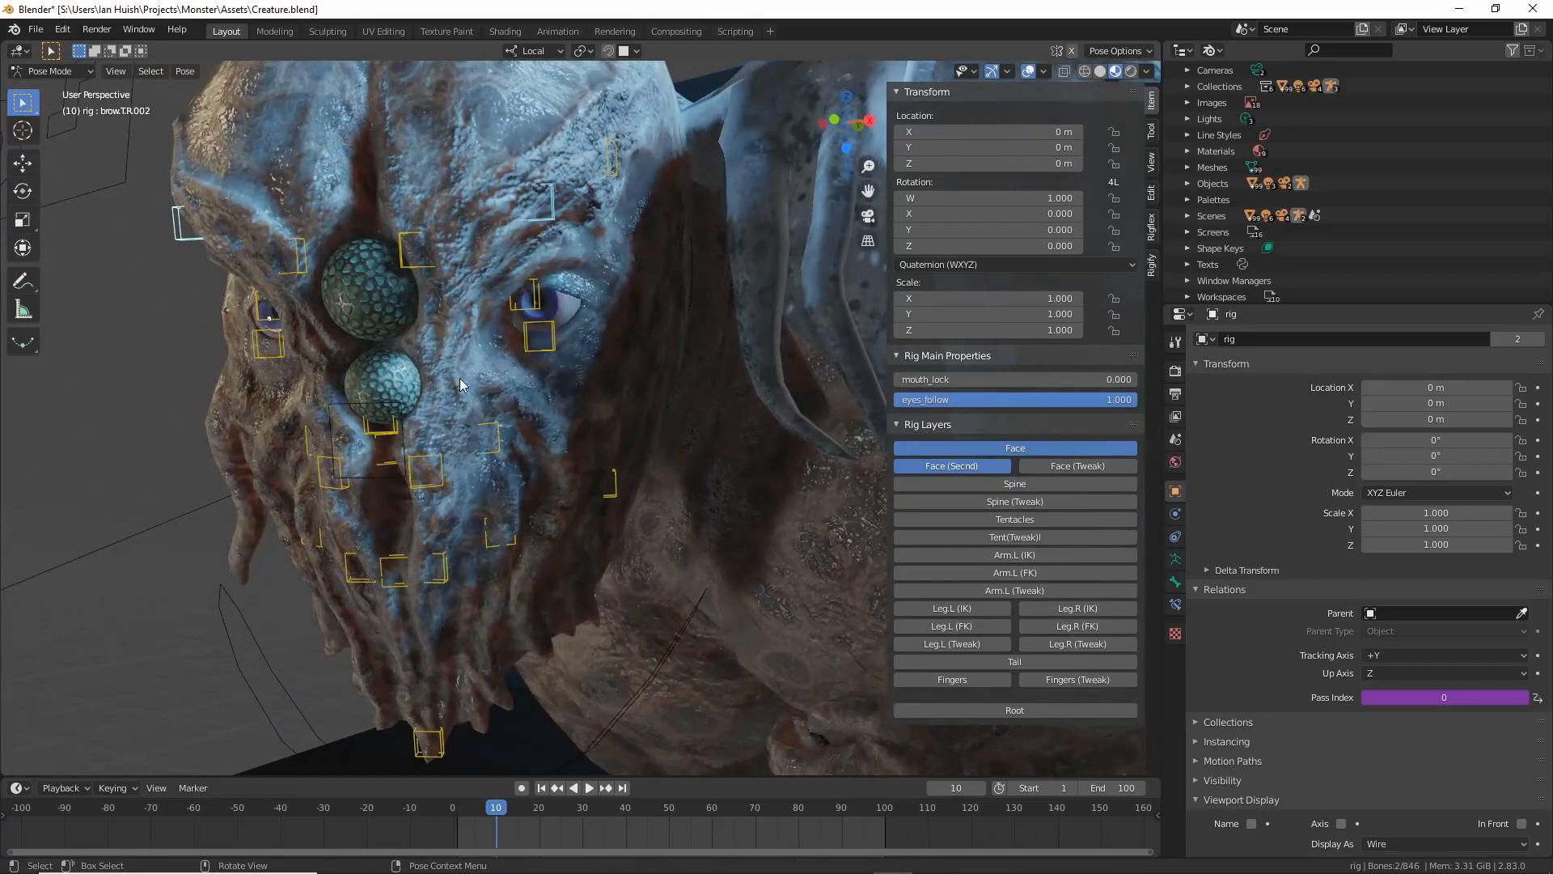
click(536, 348)
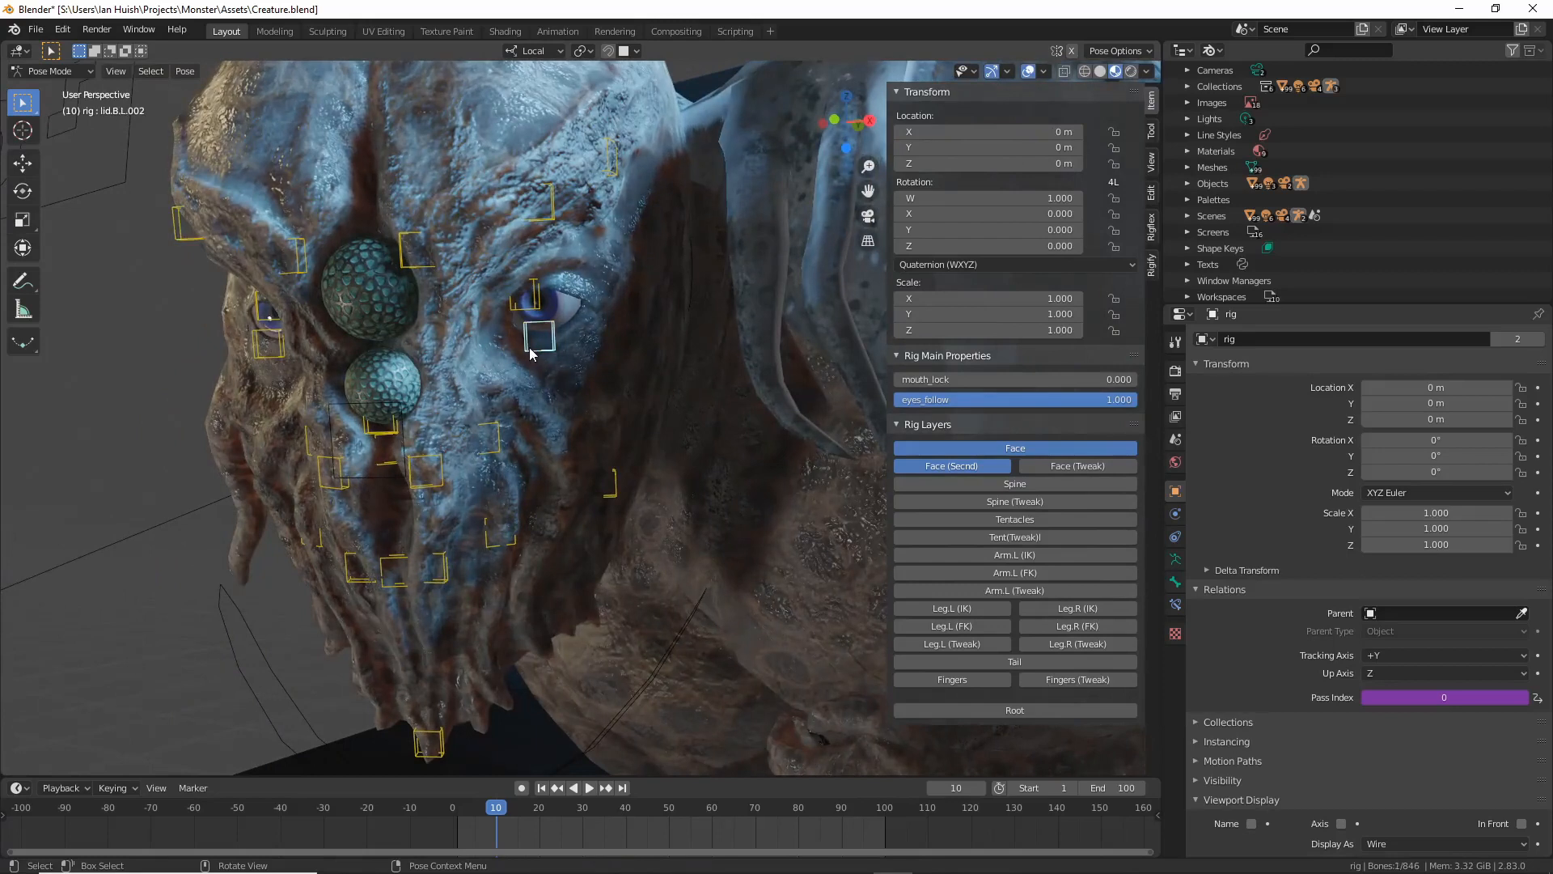
key(g)
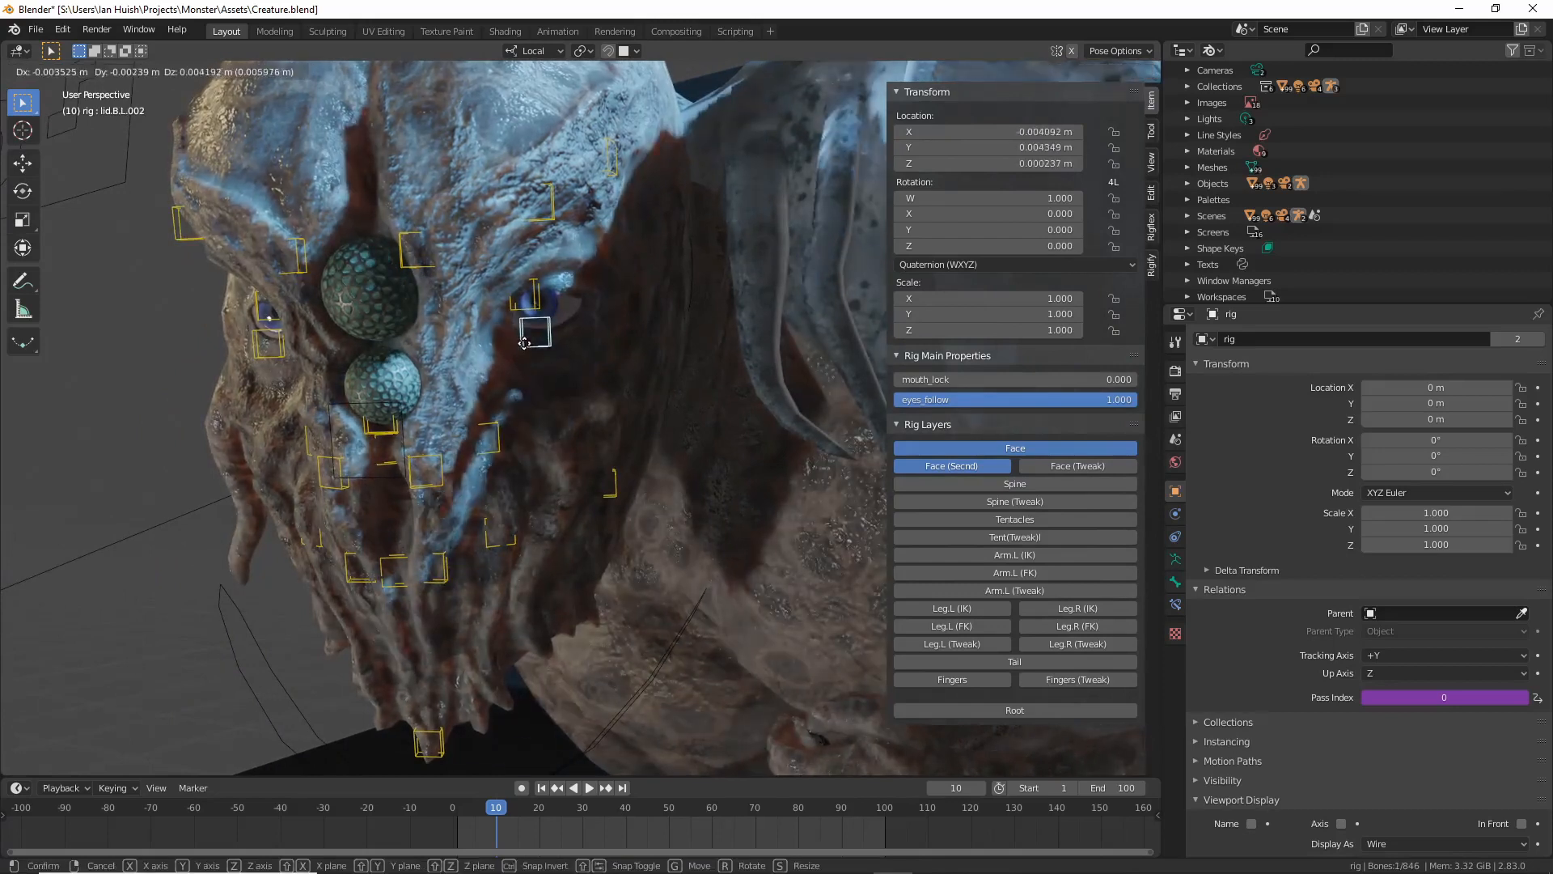
key(Escape)
Select the nose.L.001 control beside the nose and try moving it freely.
click(502, 453)
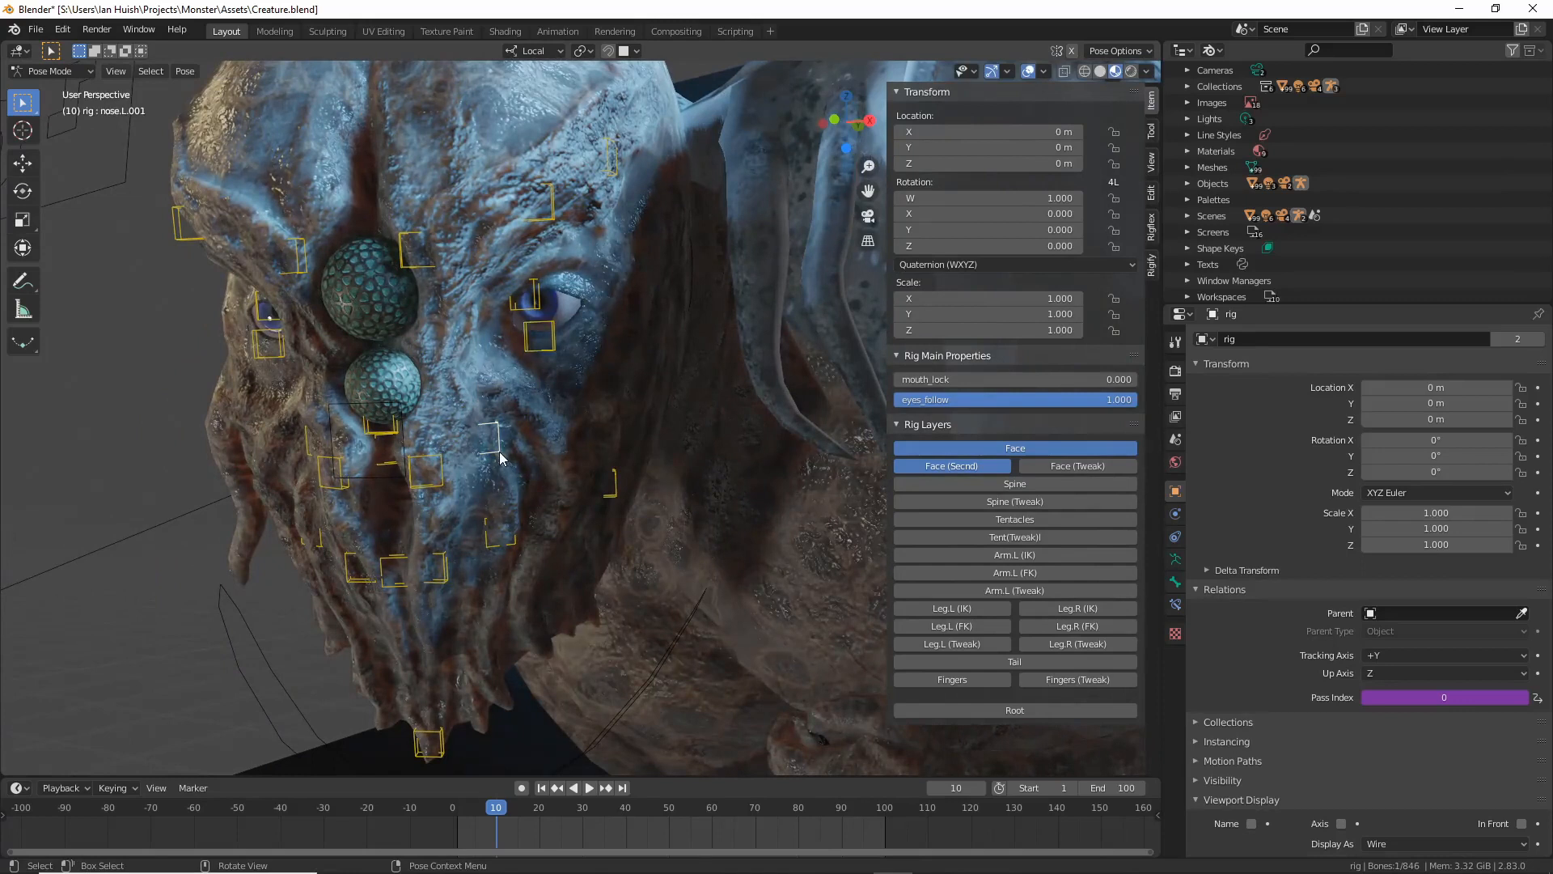
key(g)
key(Escape)
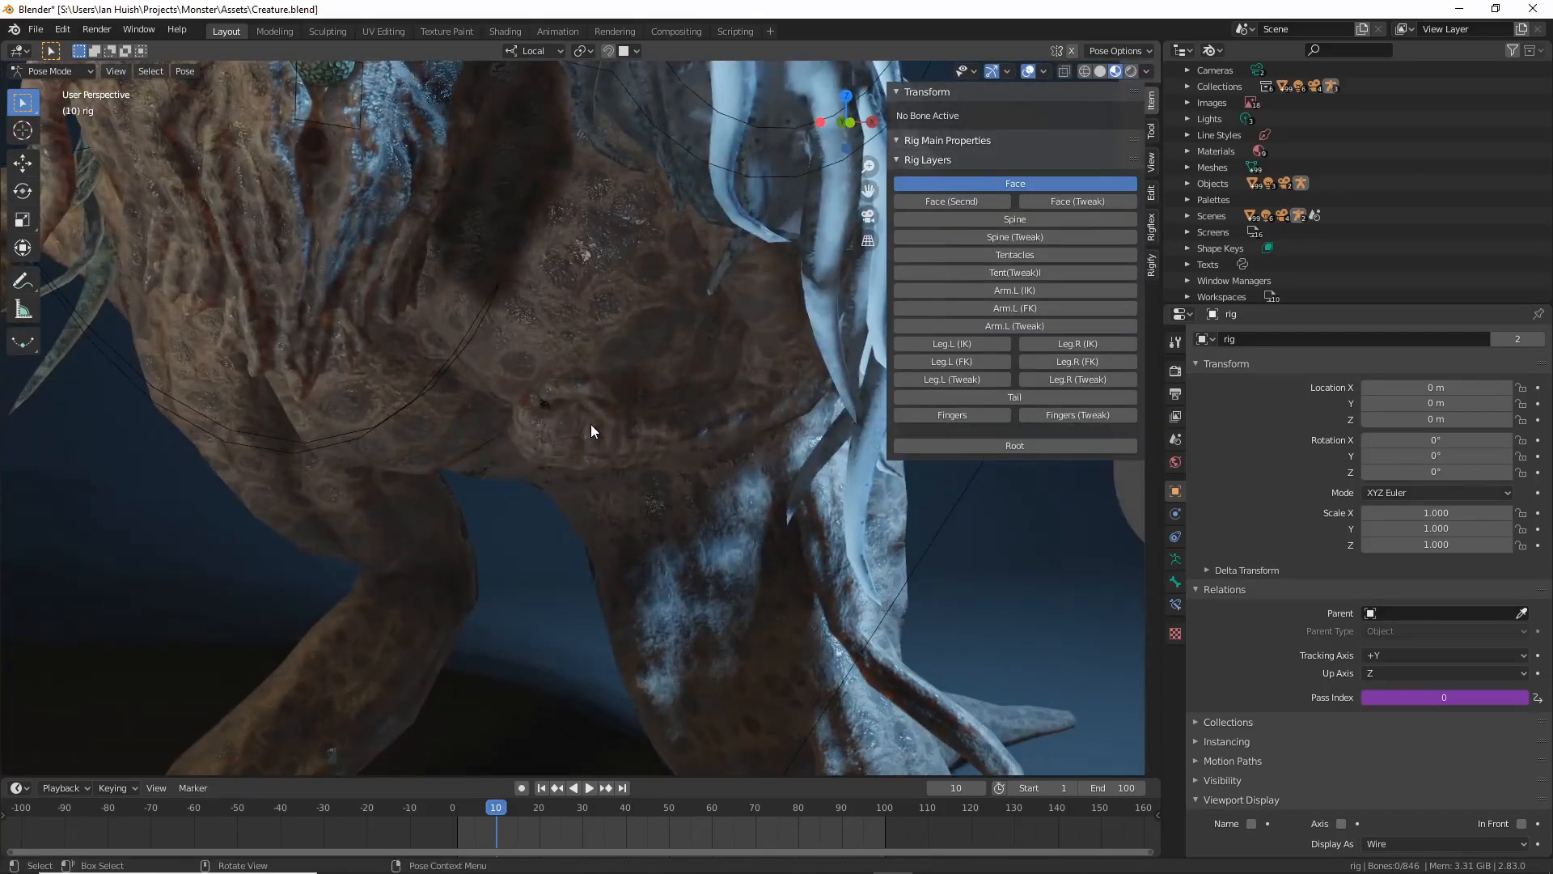
Show the Arm.L (FK) rig layer alongside Face.
middle_drag(590, 424, 628, 341)
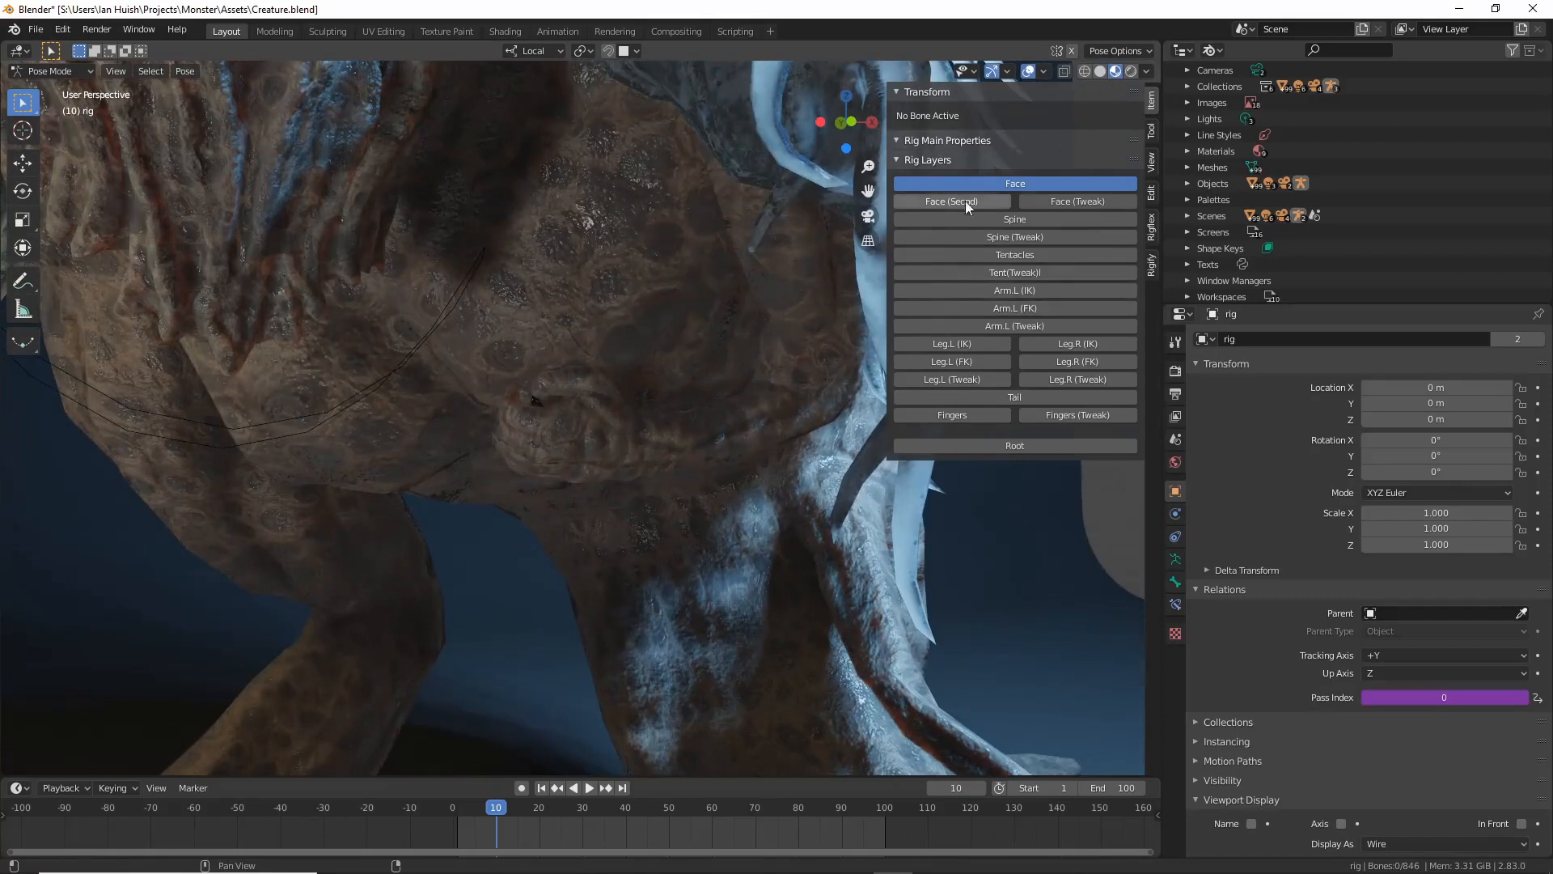
scroll(657, 356, down, 1)
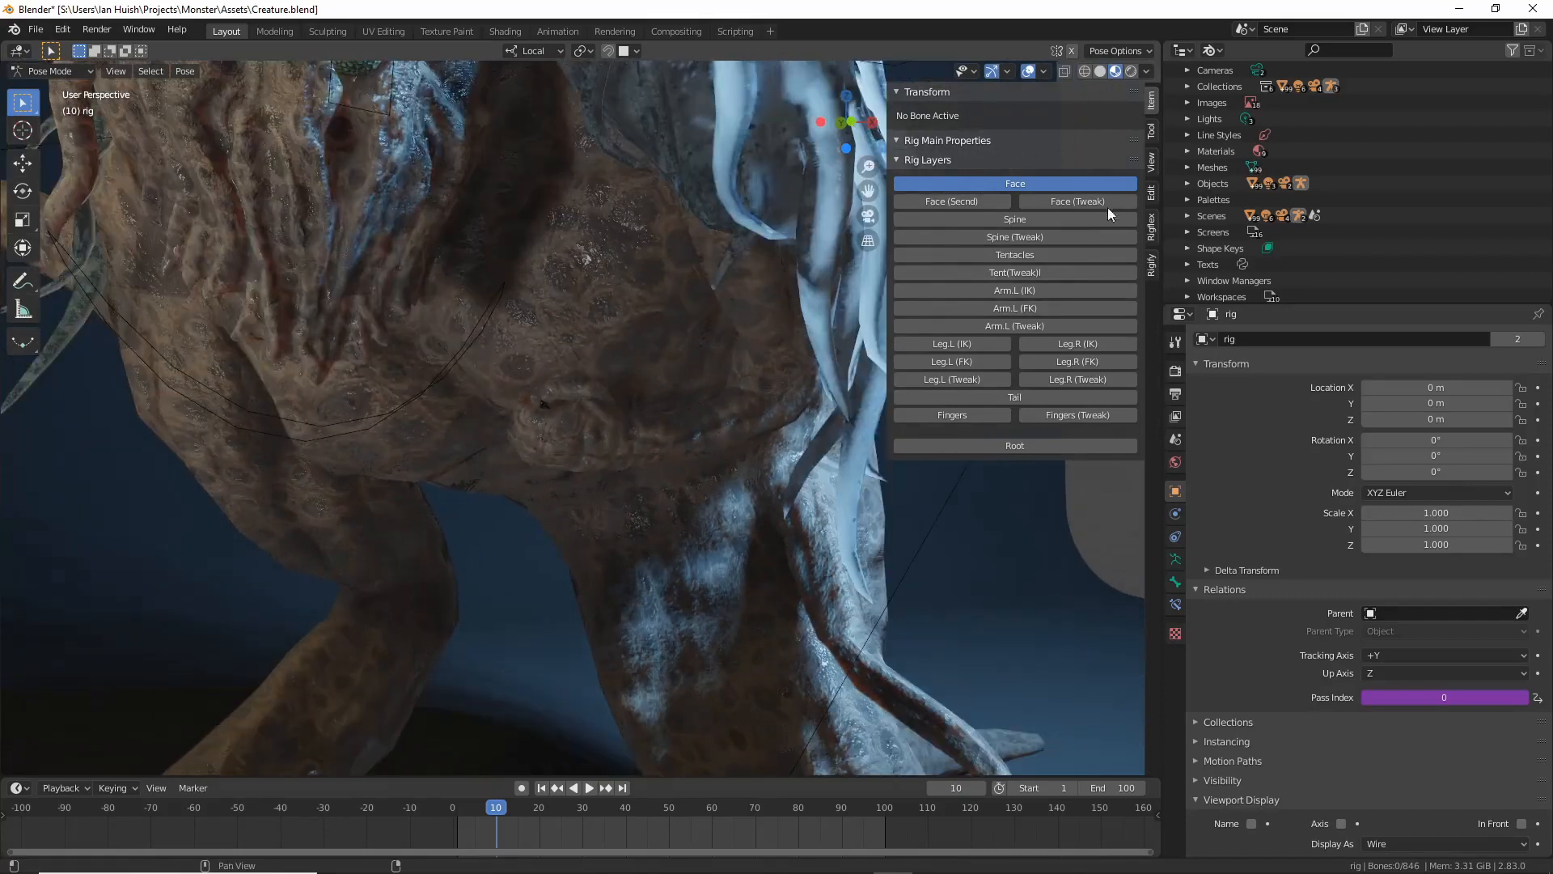
click(1008, 308)
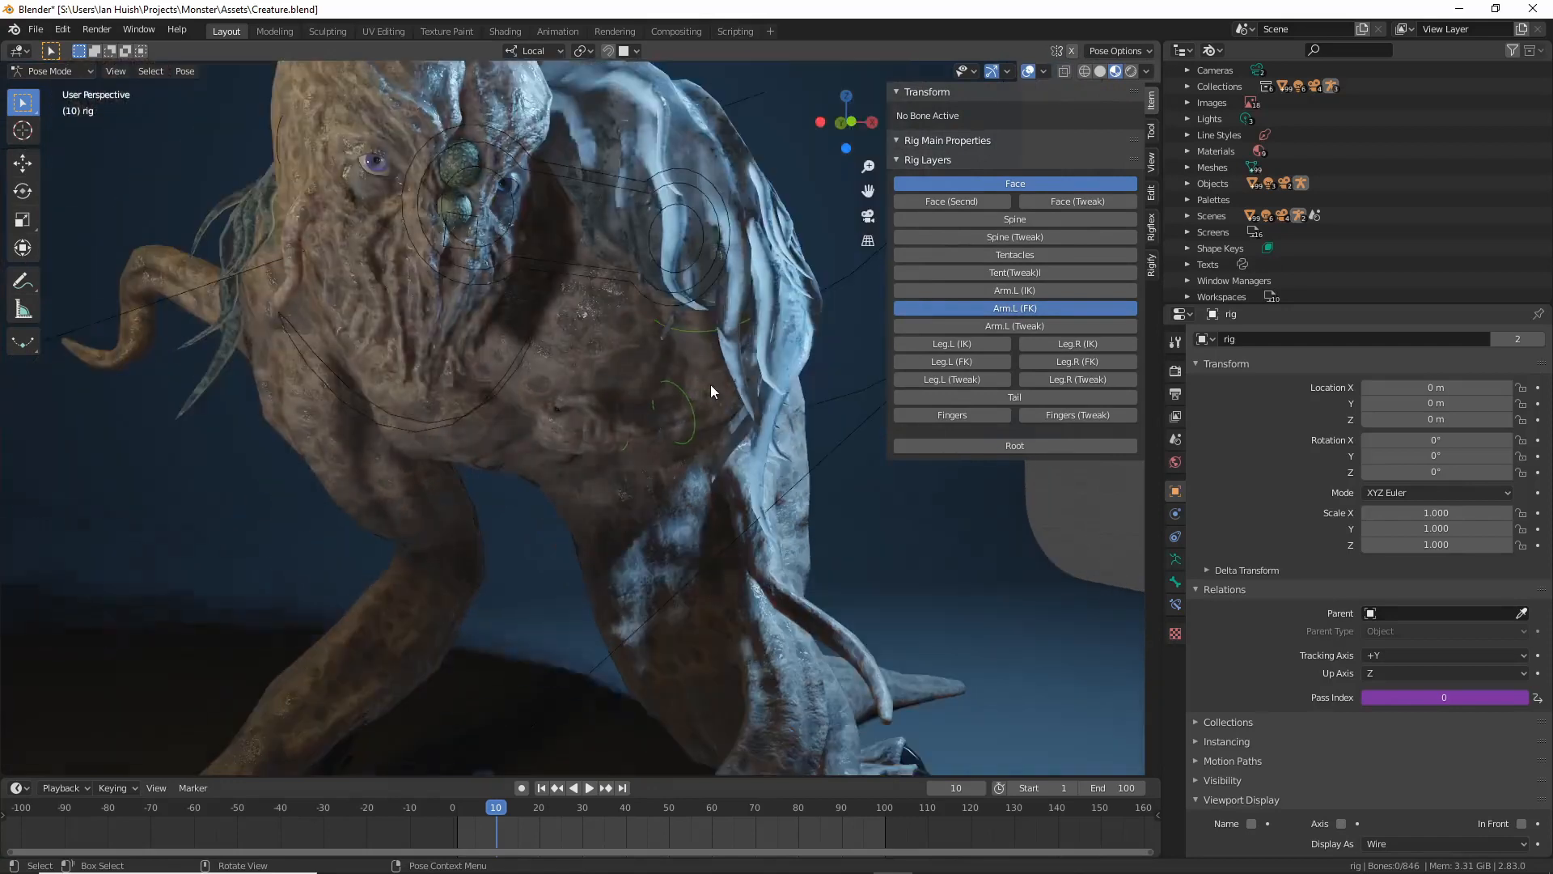
Show the Spine rig layer, then select the chest control and try moving it along its X axis.
shift+middle_drag(686, 384, 653, 366)
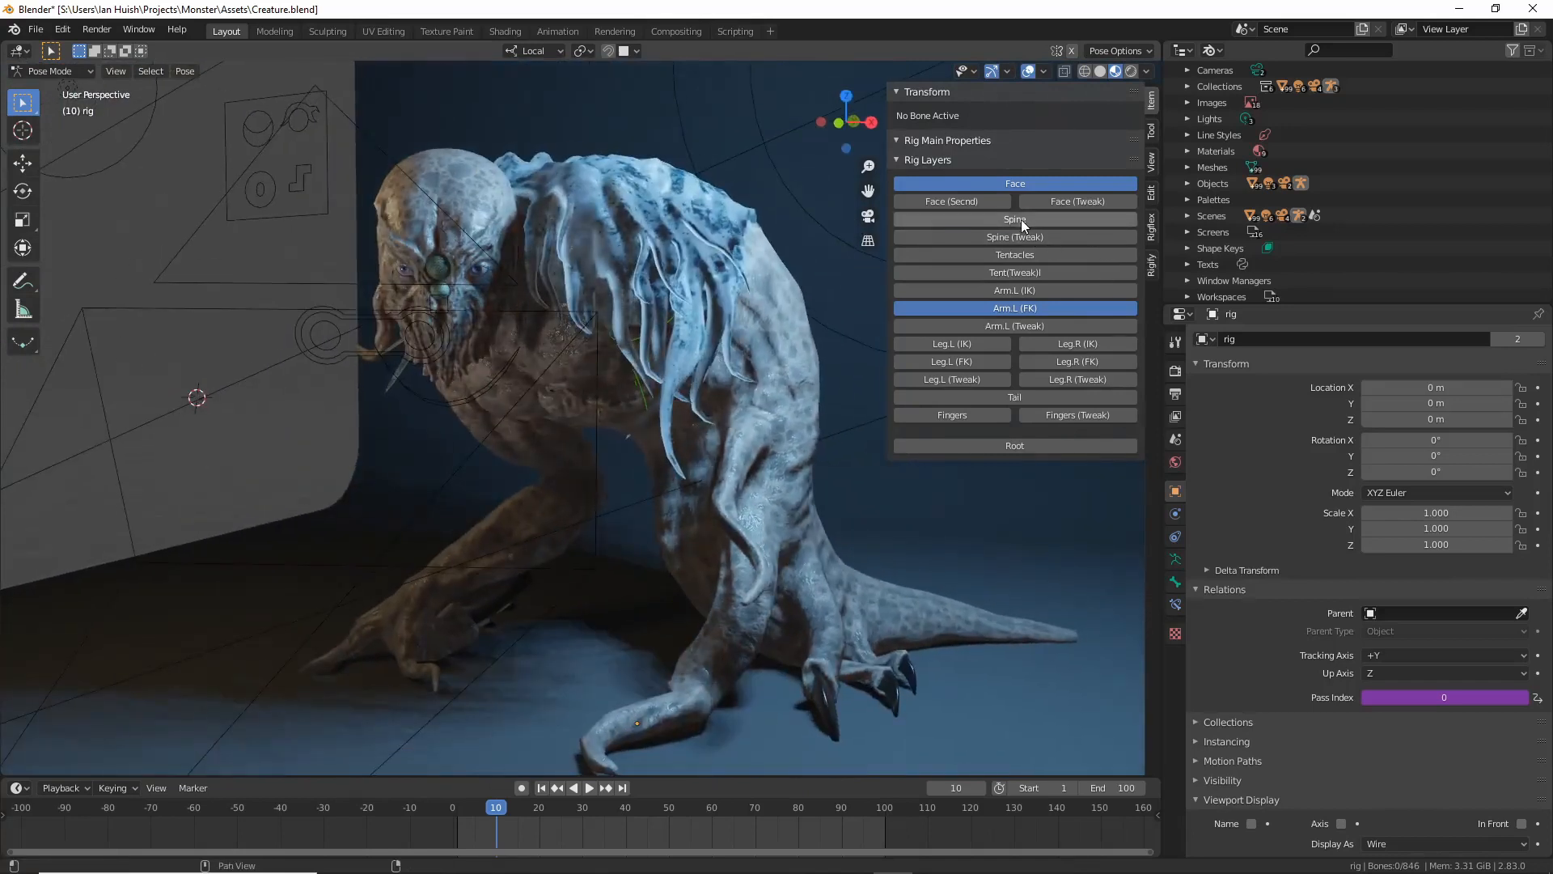
click(516, 284)
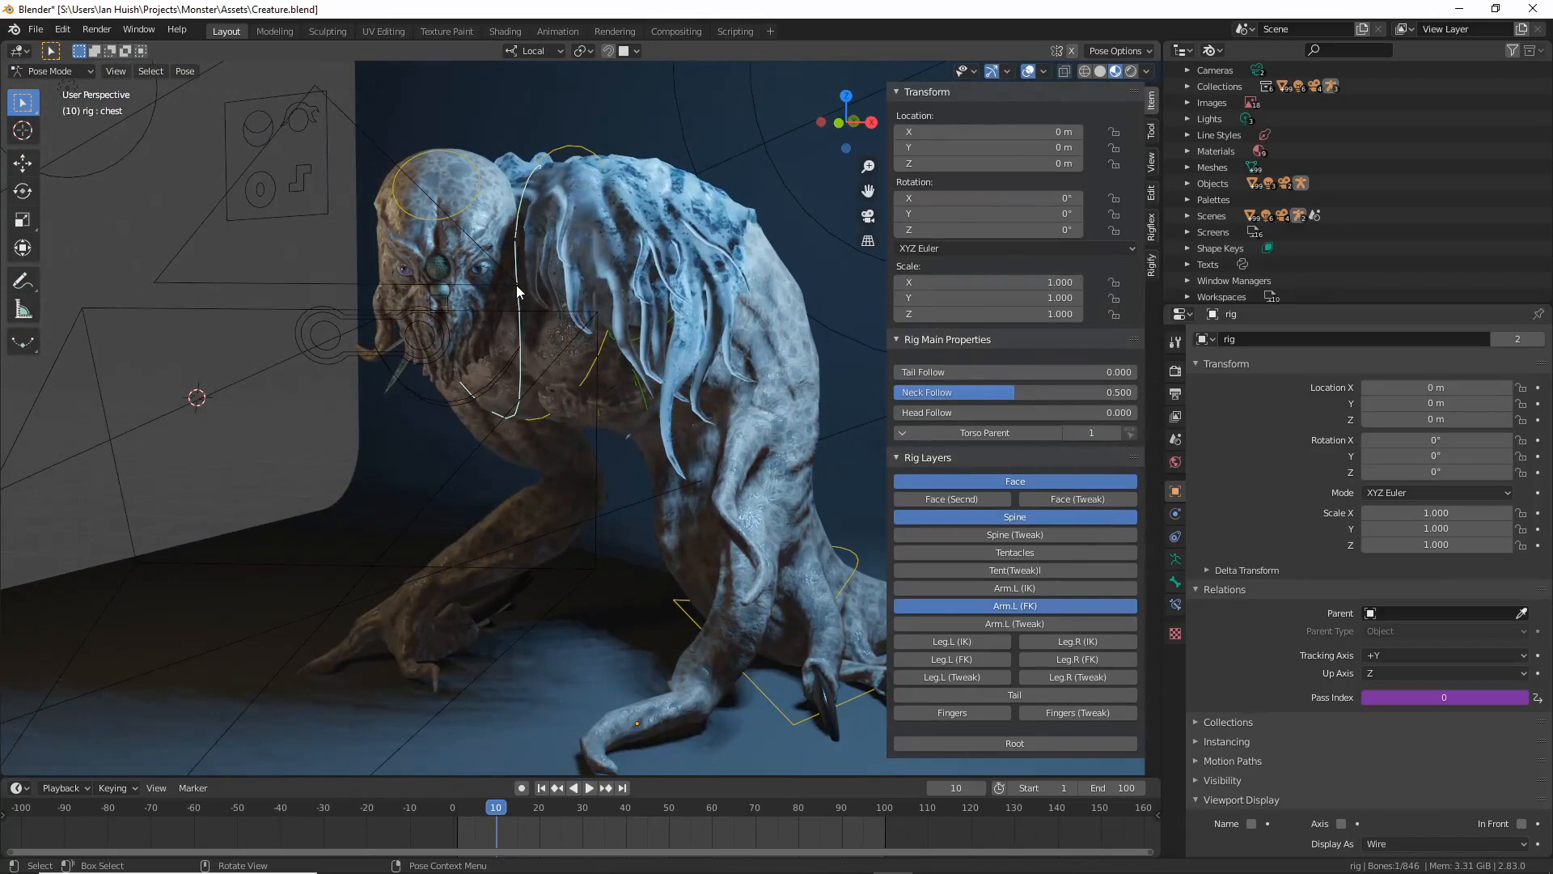
key(g)
key(x)
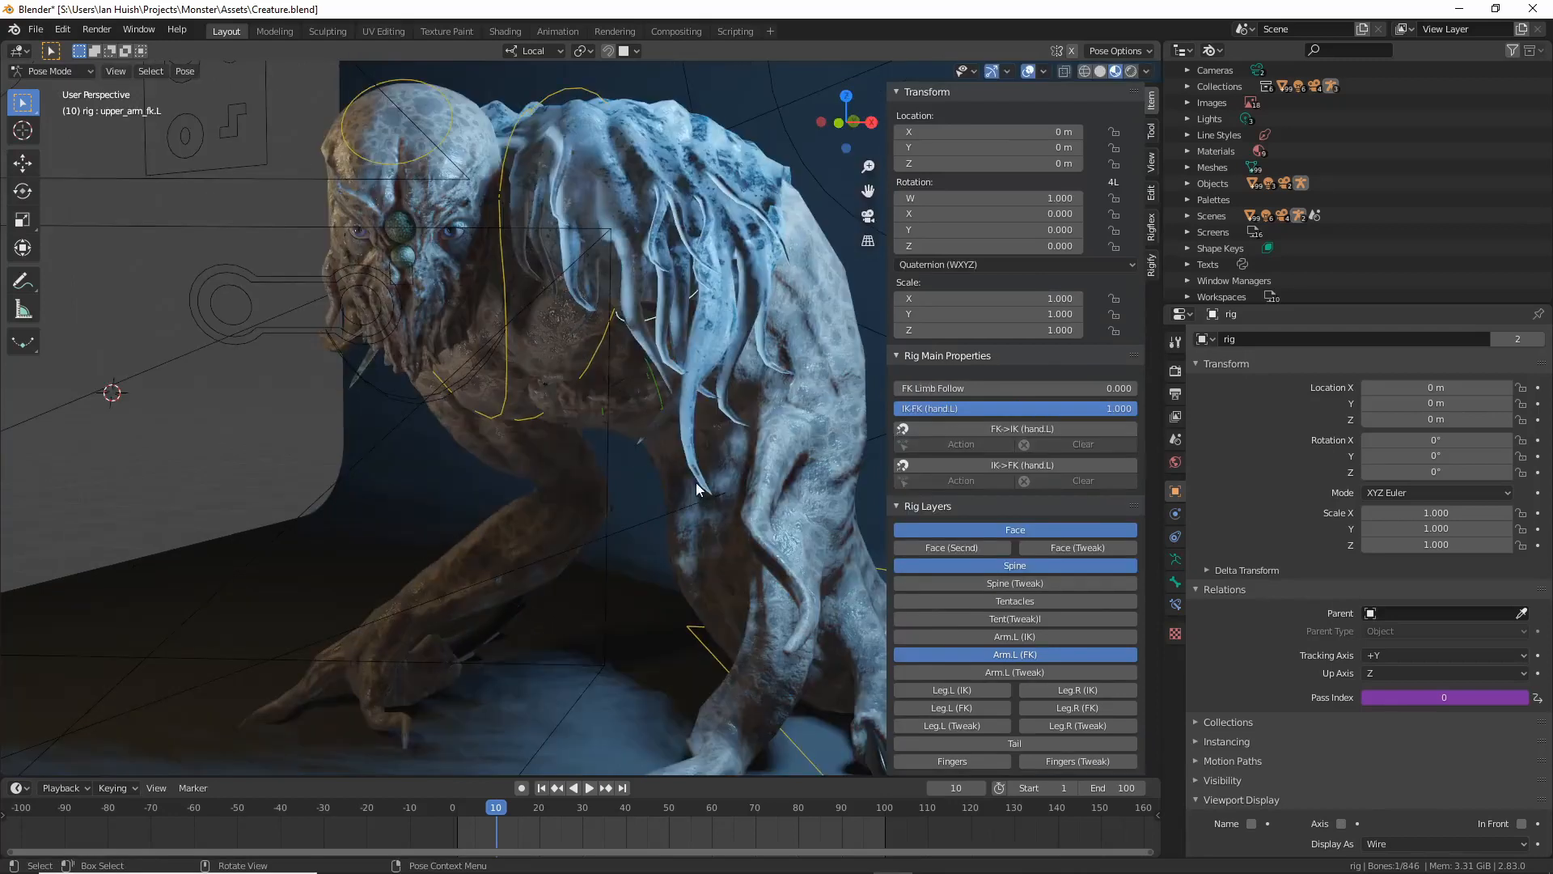
Try rotating the upper_arm_fk.L control and set its IK-FK (hand.L) property to 0.000.
key(r)
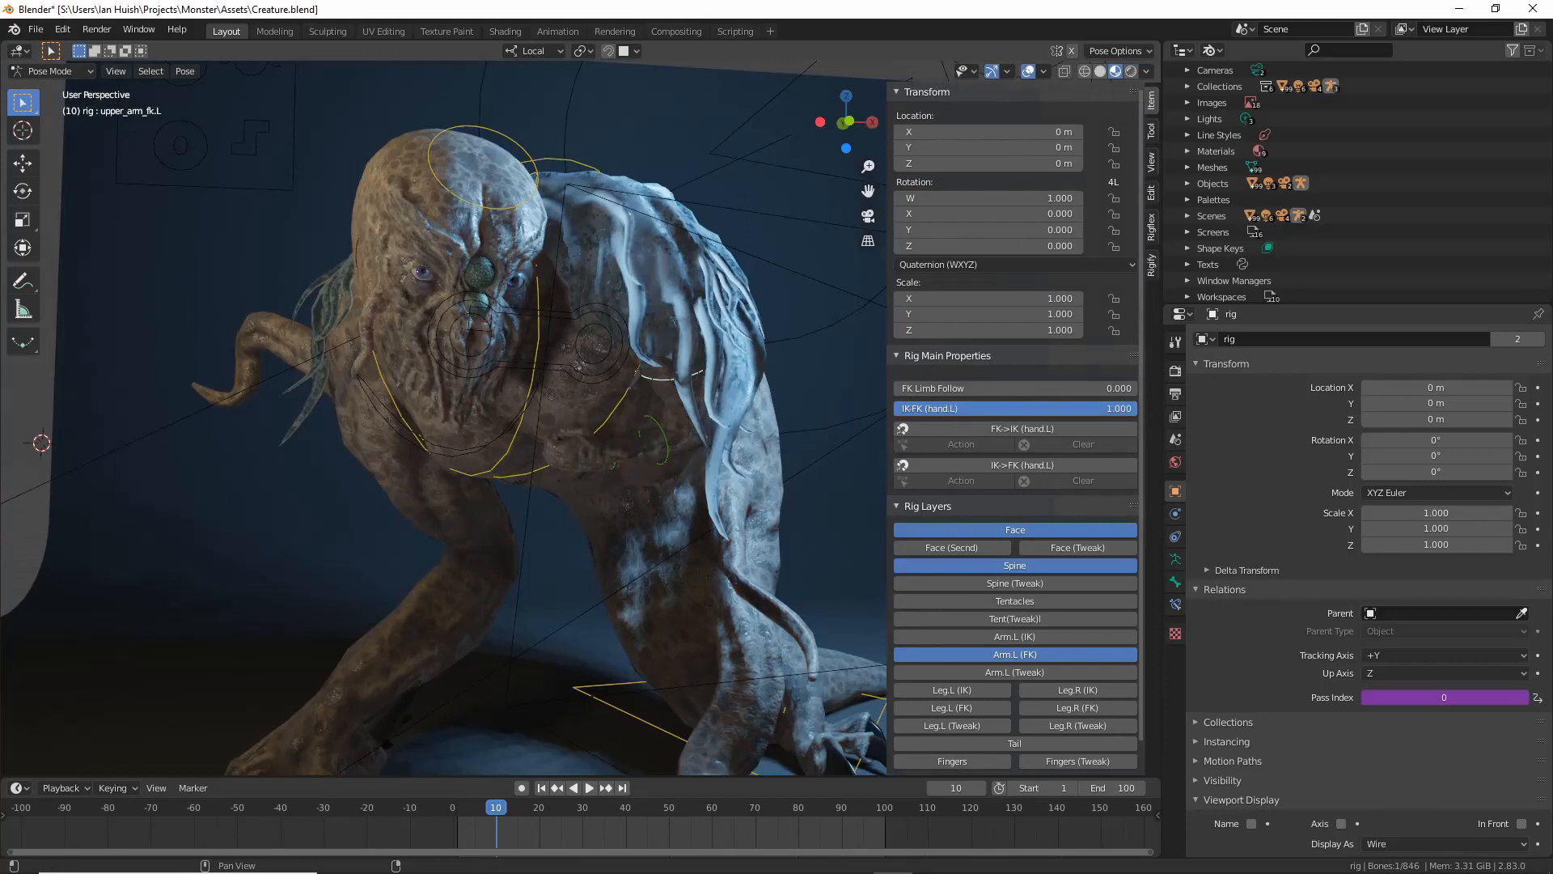
drag(1131, 409, 1005, 408)
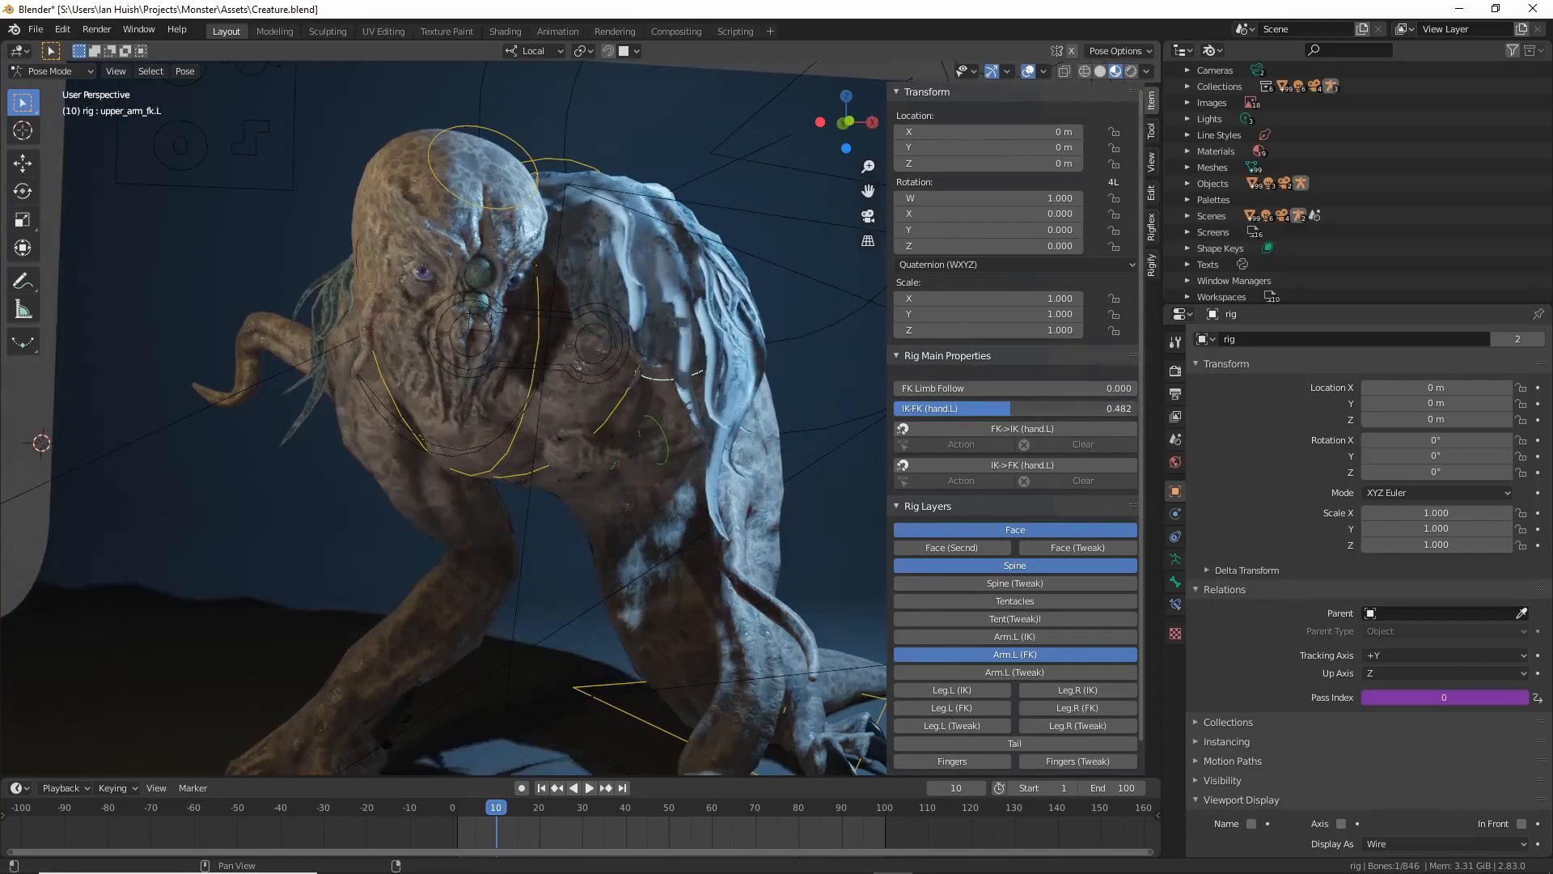
drag(897, 408, 893, 408)
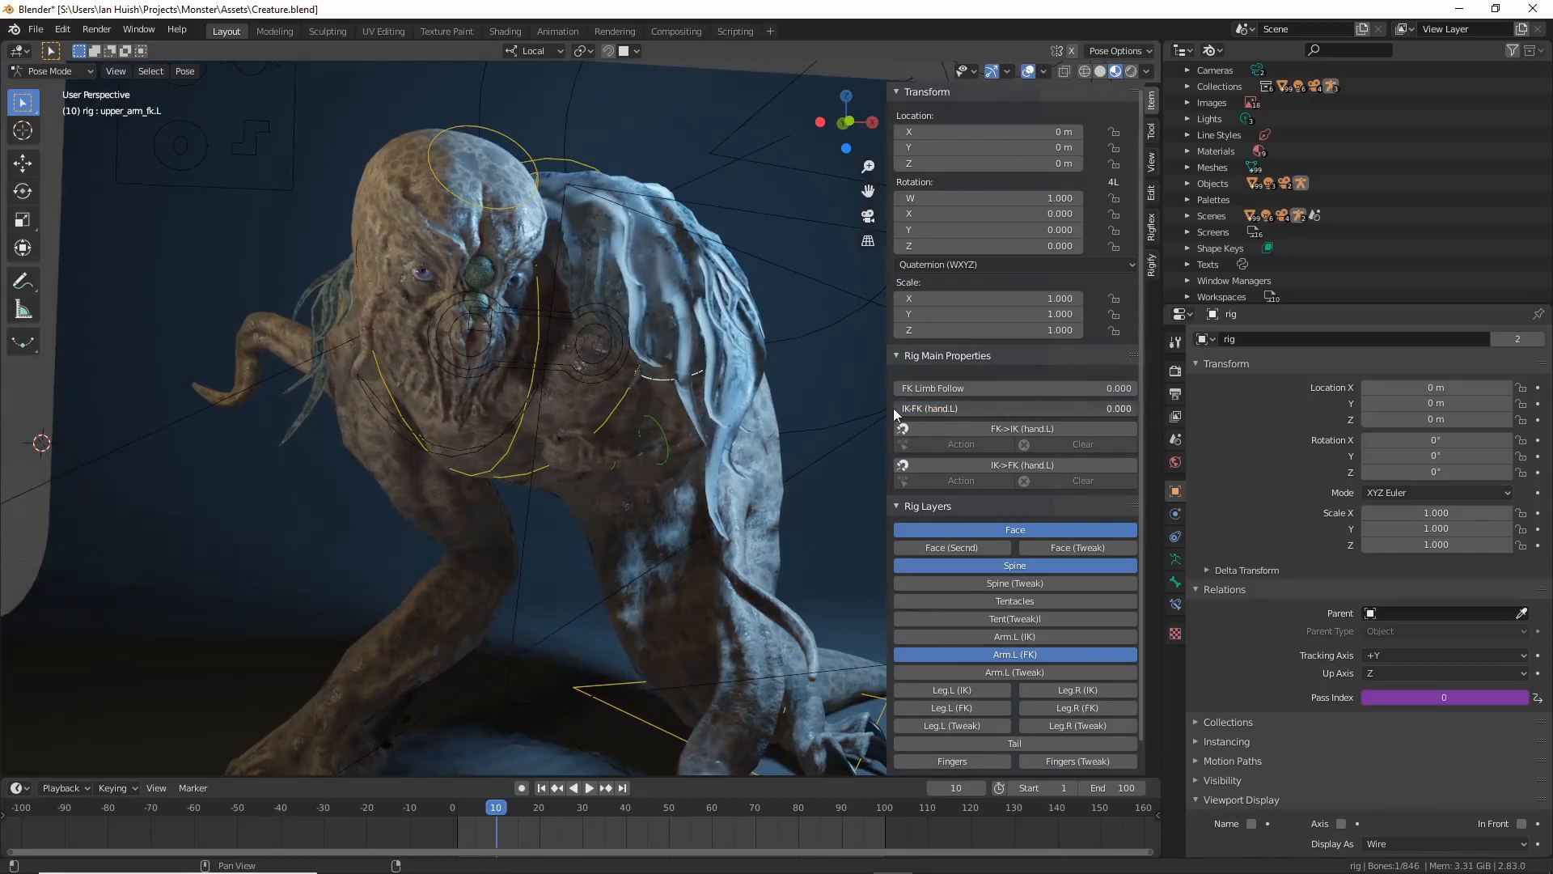
Show the Arm.L (IK) rig layer in place of Arm.L (FK) and try moving the hand_ik.L control.
click(997, 637)
click(979, 653)
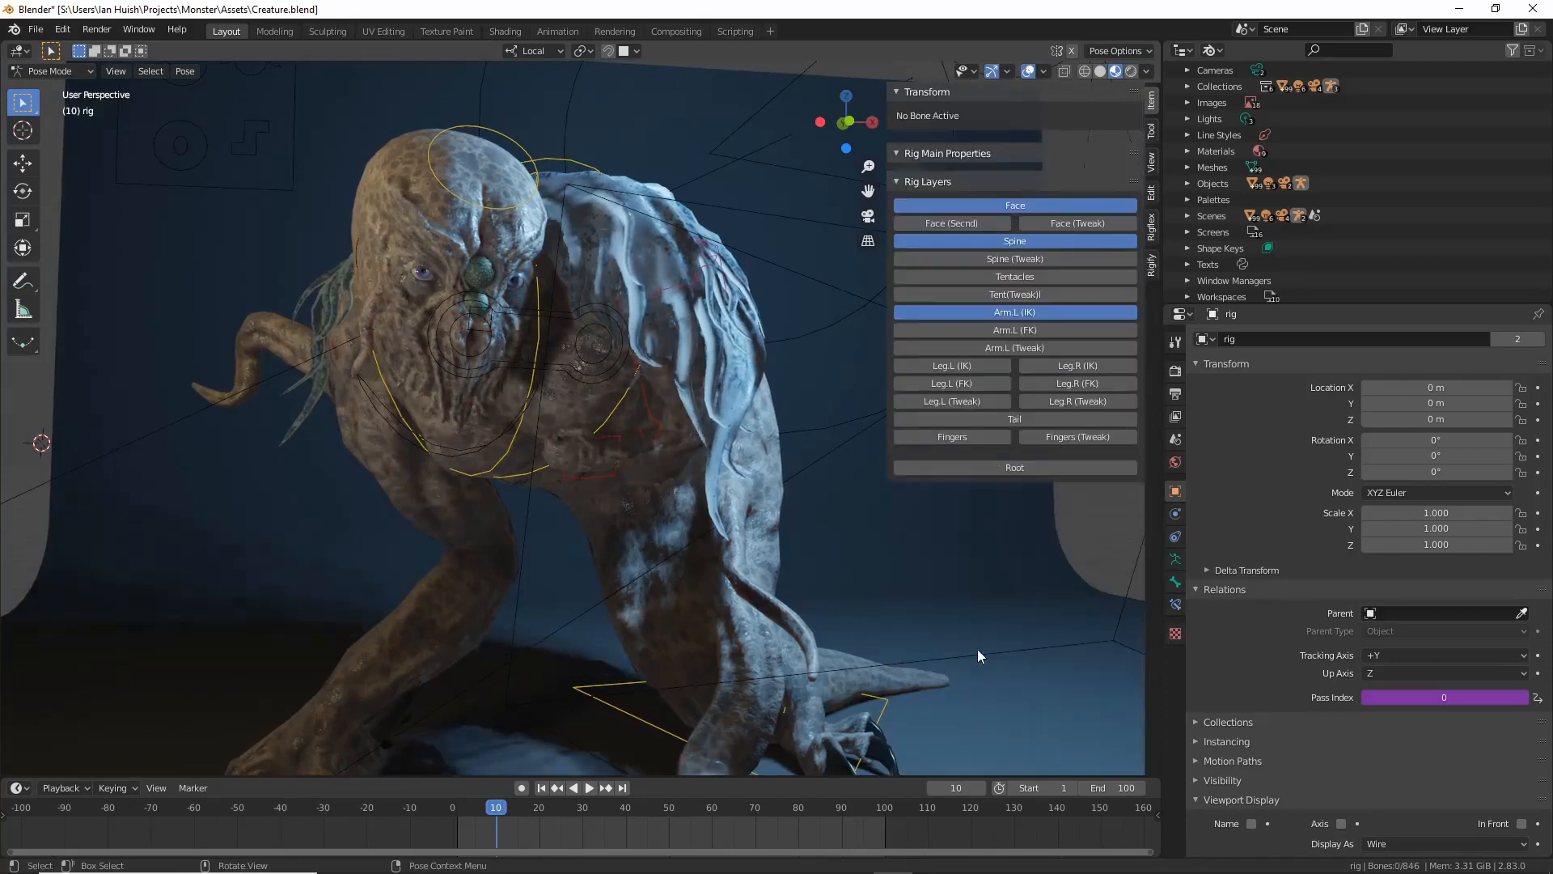
click(594, 480)
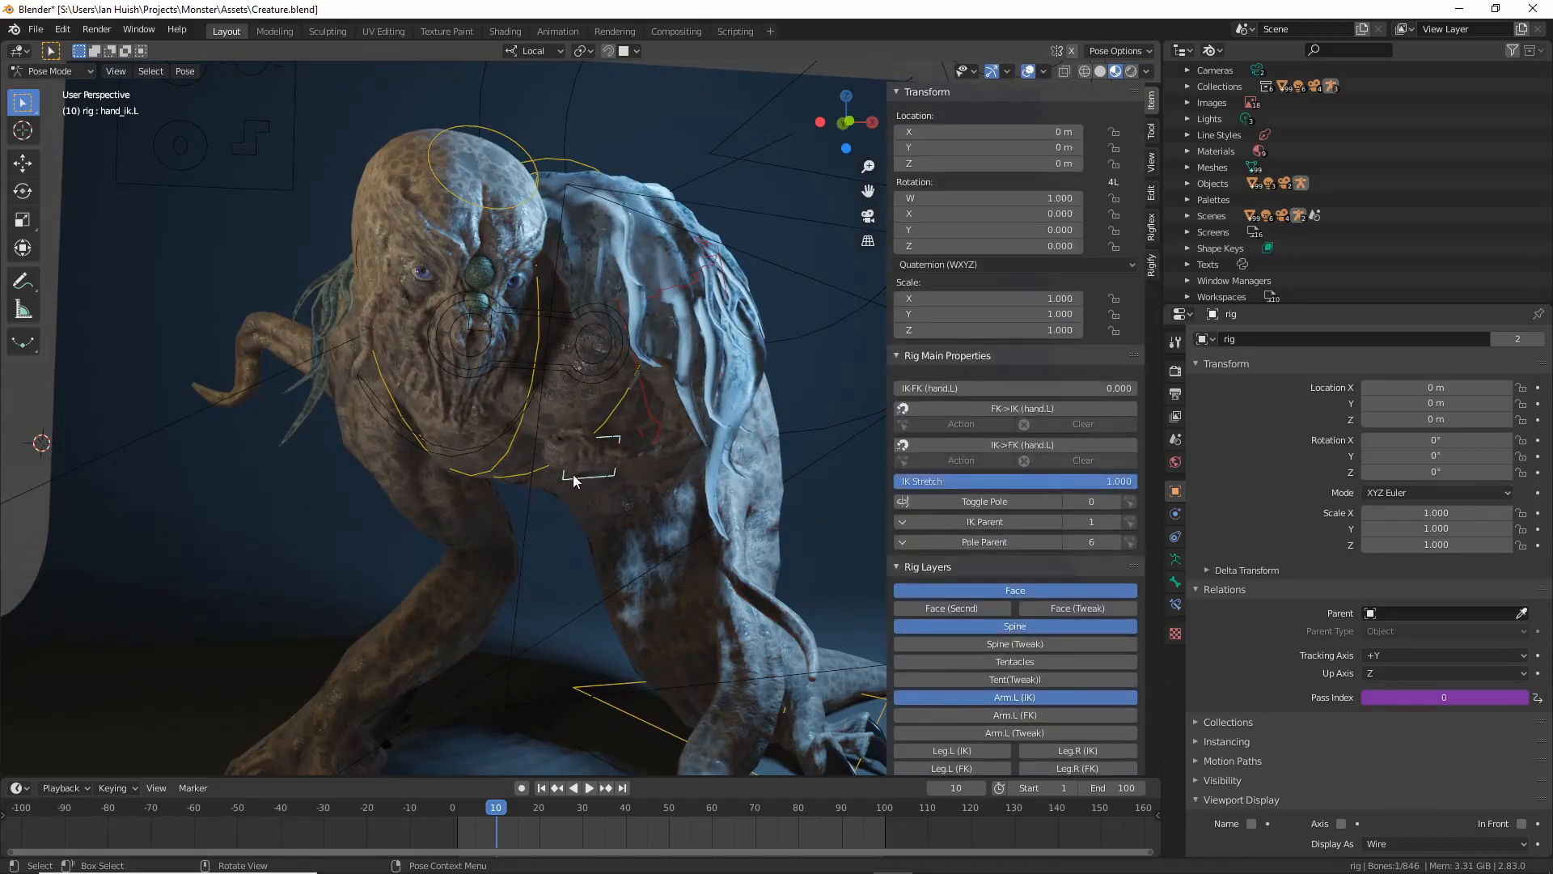
key(g)
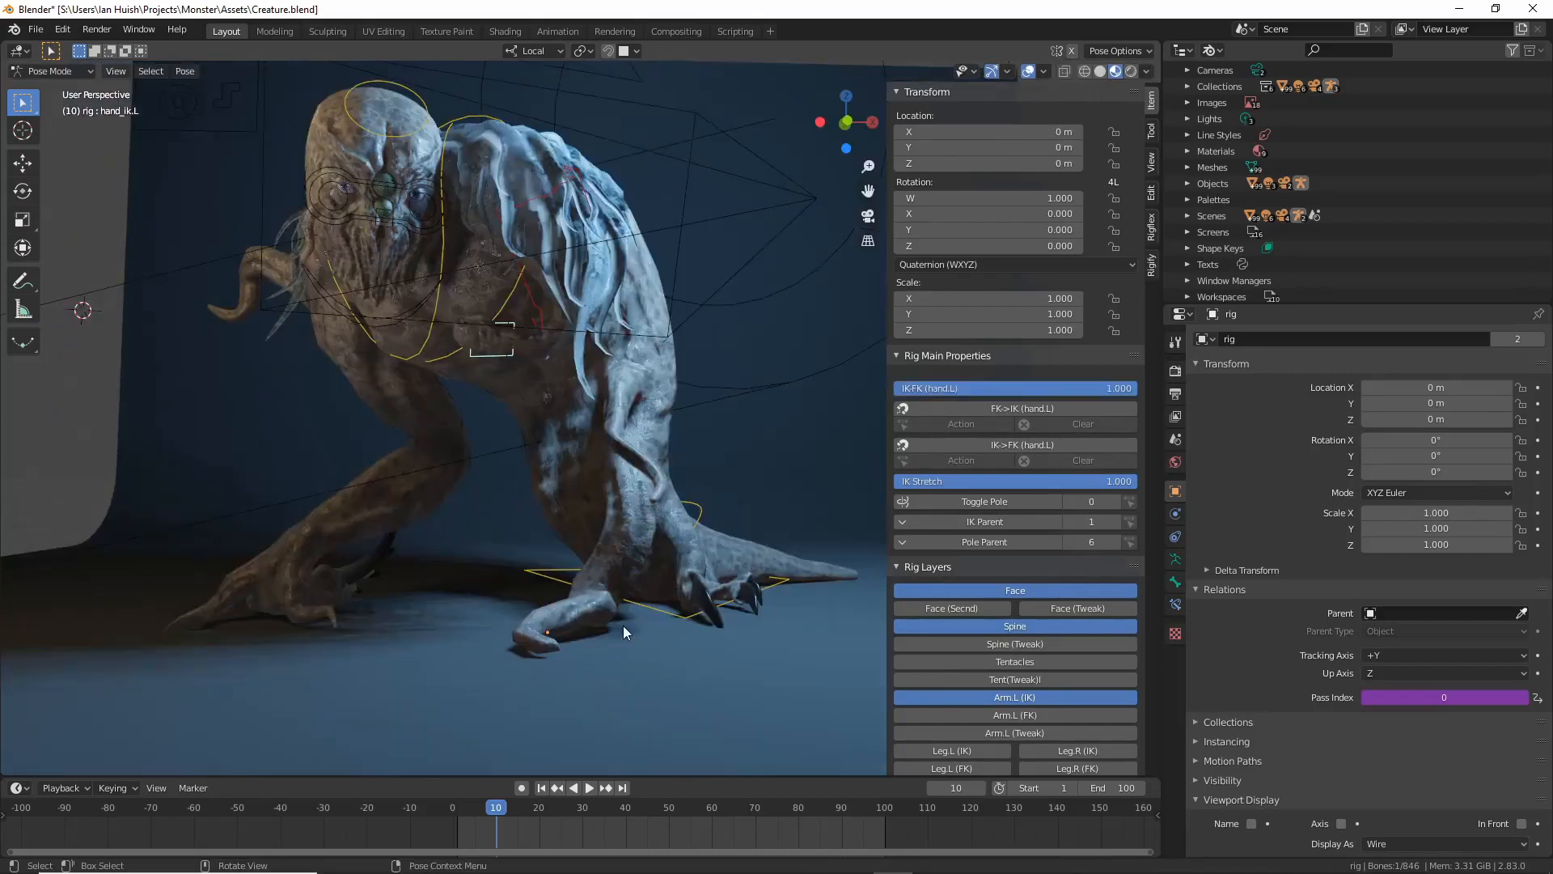
Hide the Face and Arm.L (IK) rig layers and show Leg.L (IK) and Leg.R (IK) alongside Spine.
middle_drag(587, 605, 570, 628)
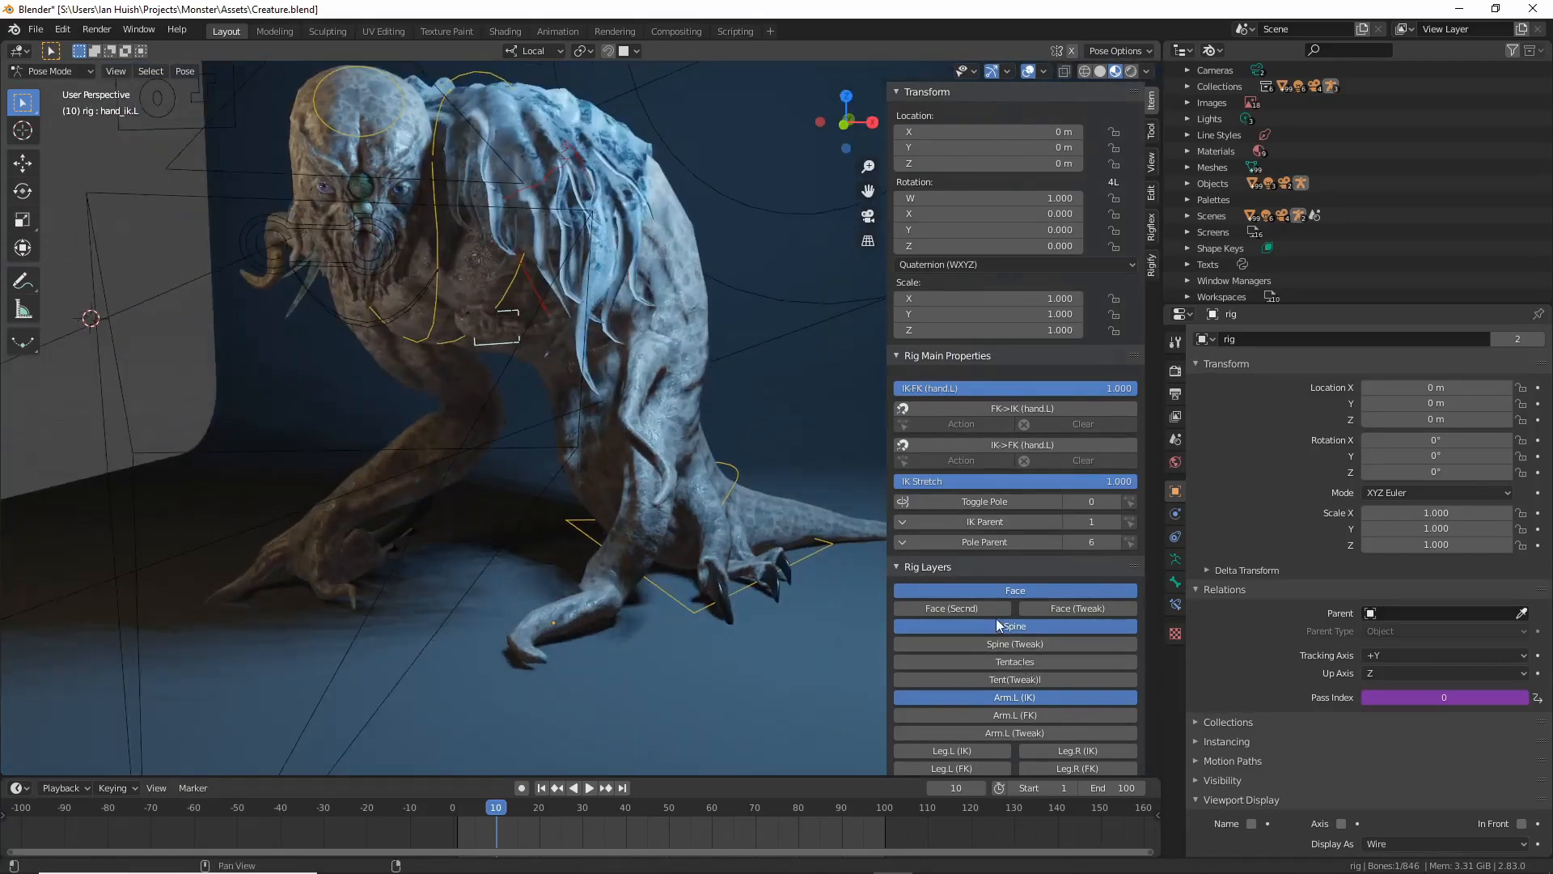
click(1002, 591)
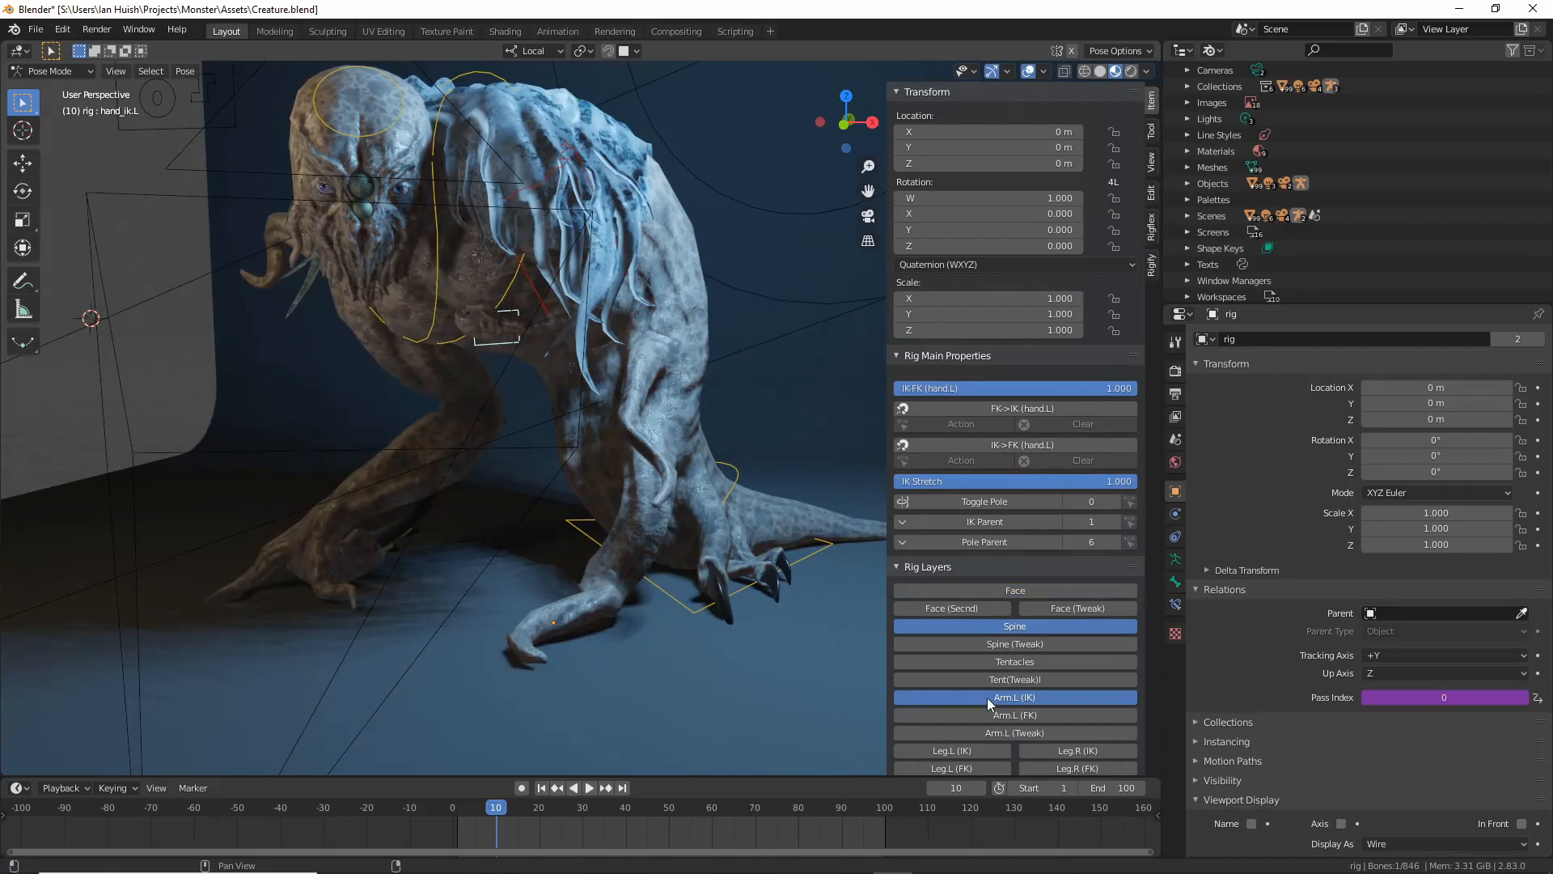
click(987, 697)
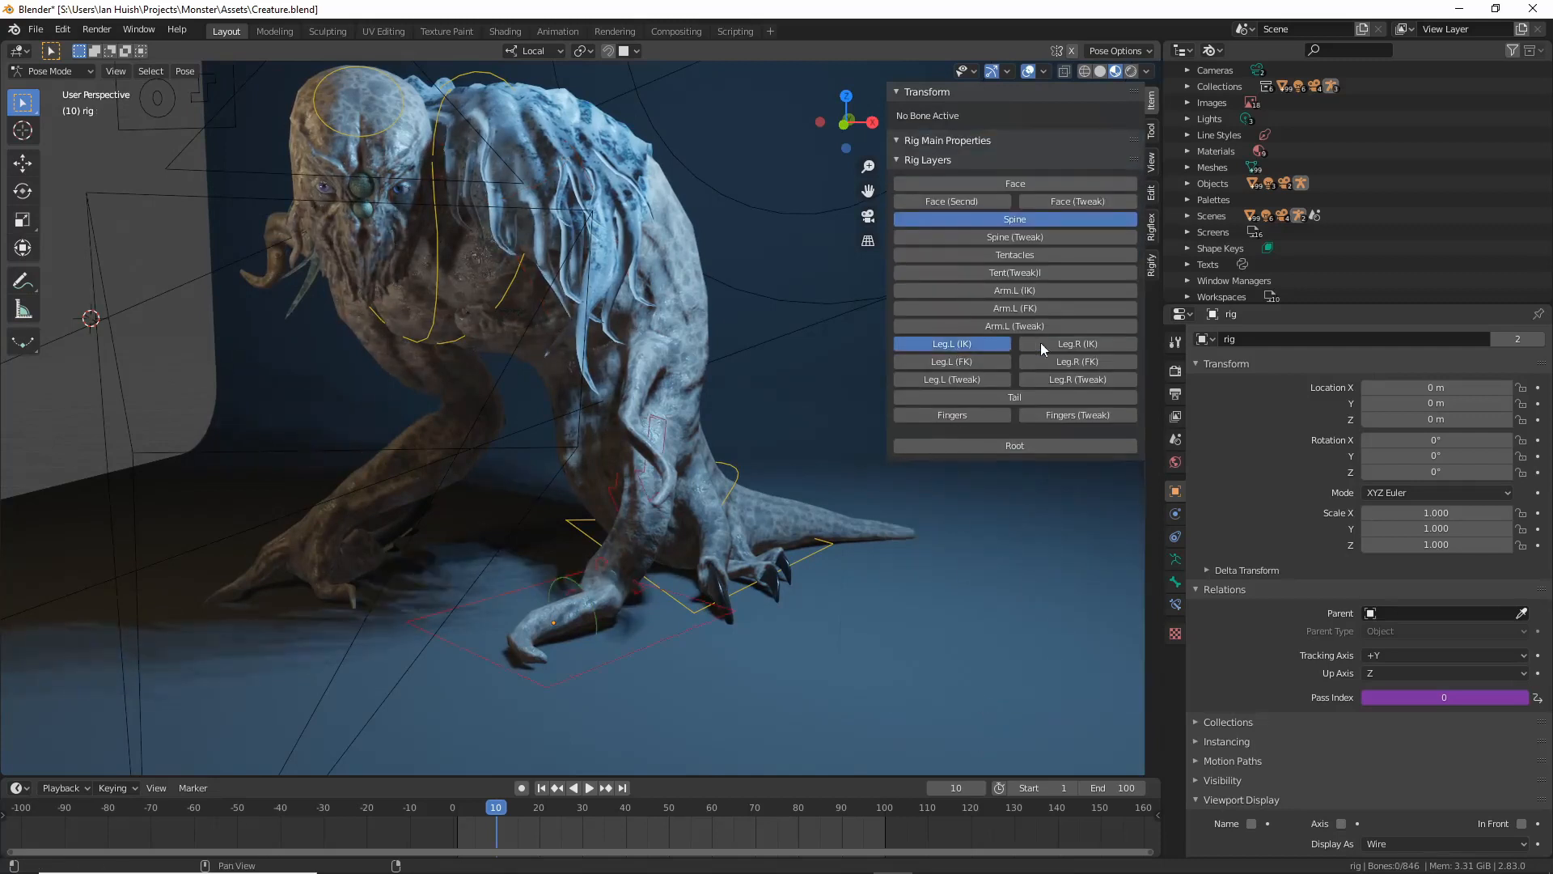
Select the front_foot_ik.R control around the right front foot and try moving it freely.
middle_drag(354, 475, 361, 542)
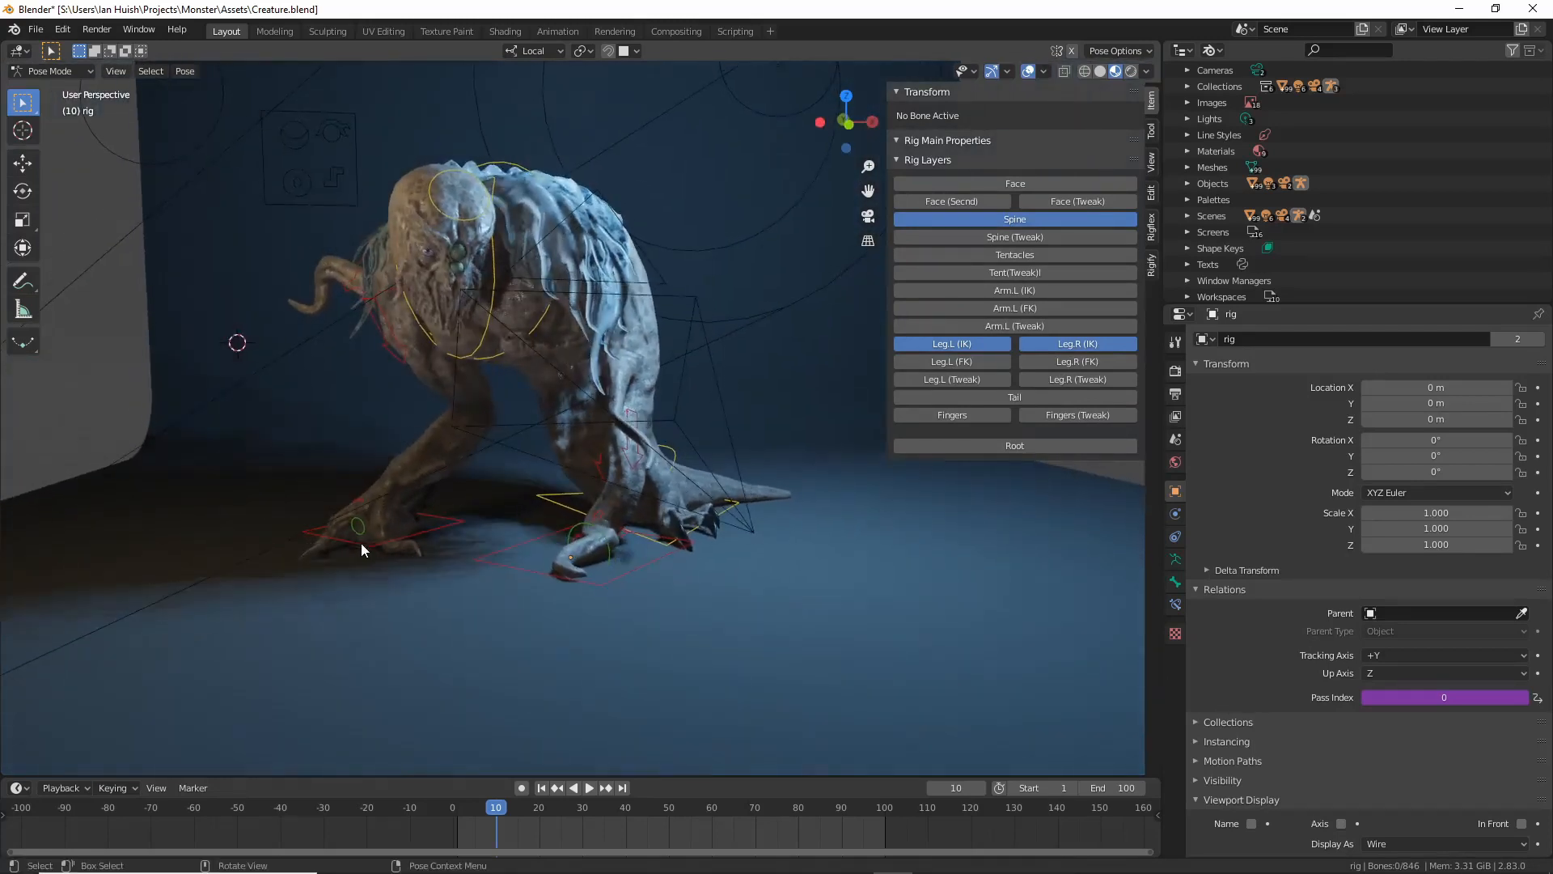
click(360, 545)
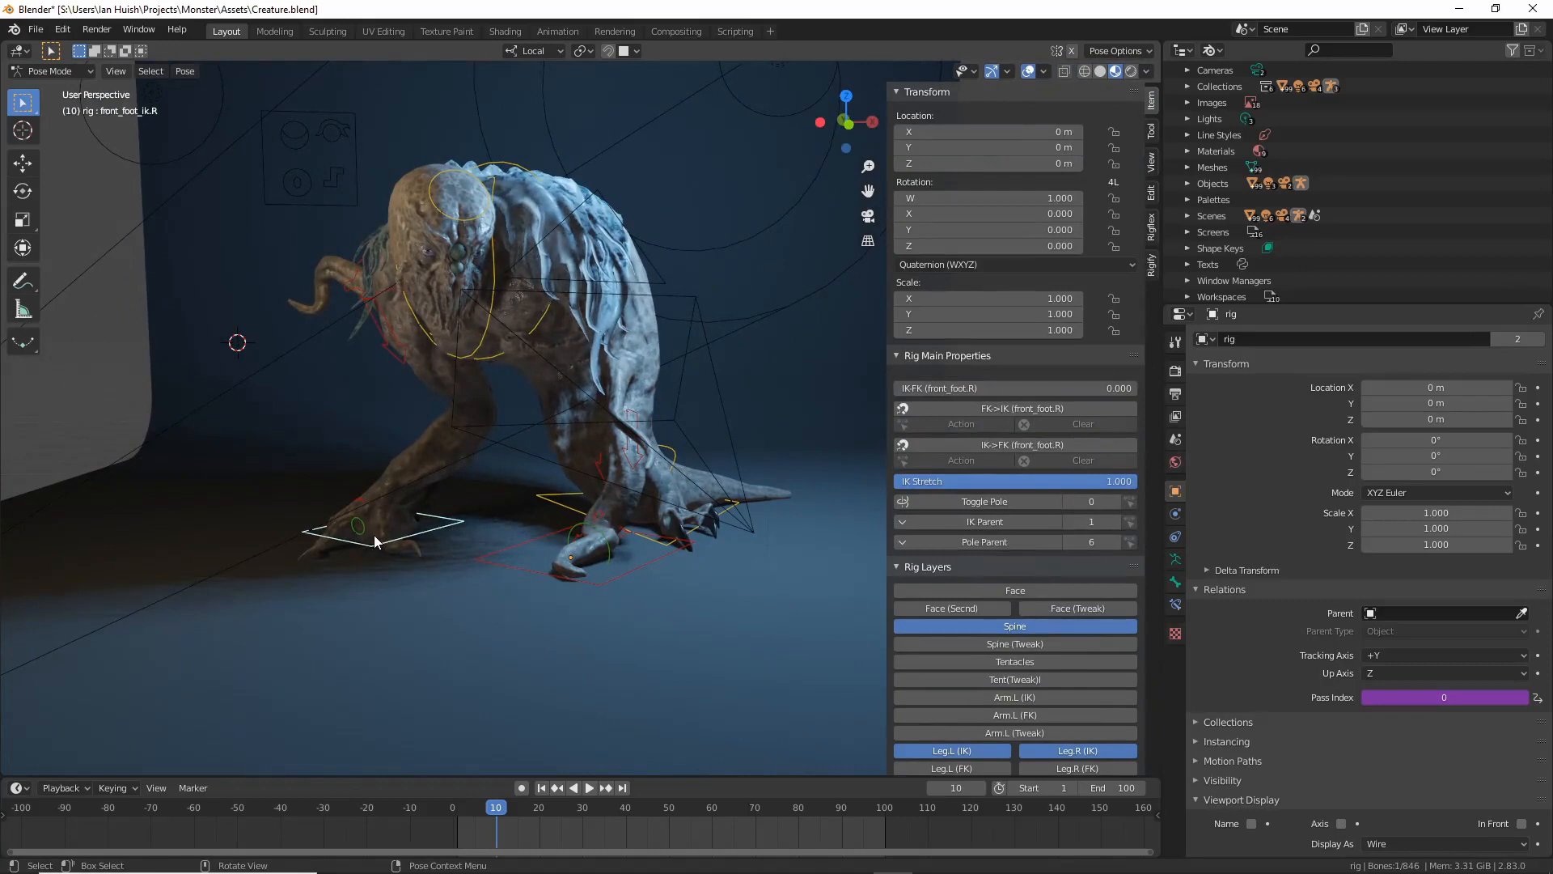
key(g)
right_click(334, 524)
Select the front_foot_heel_ik.R control behind the right front foot and try rotating it on its X axis.
middle_drag(334, 530, 586, 550)
scroll(586, 550, up, 1)
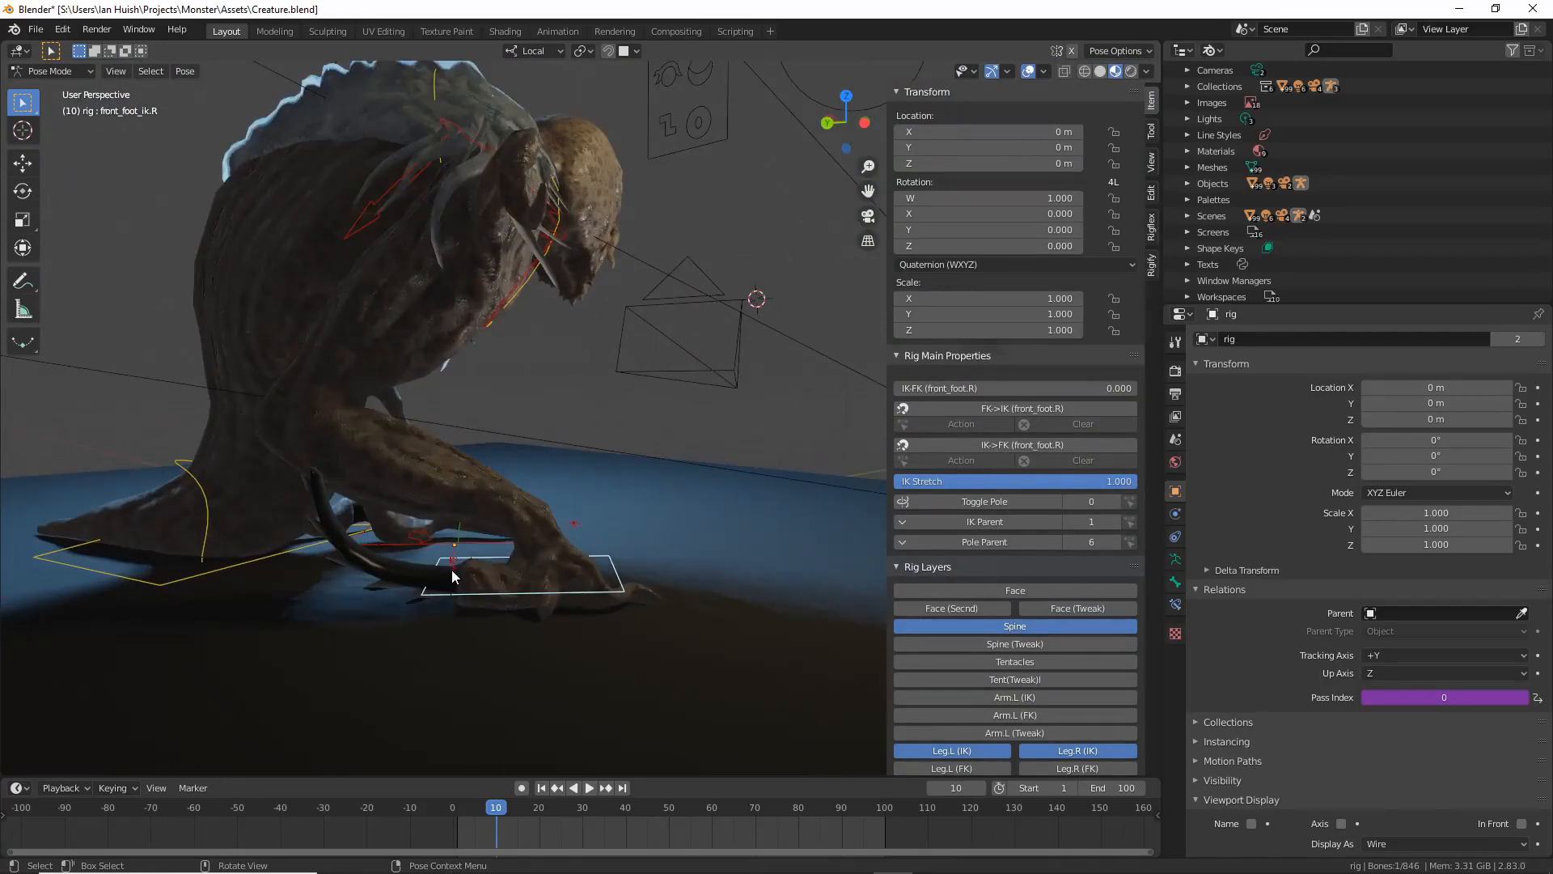
click(453, 572)
key(r)
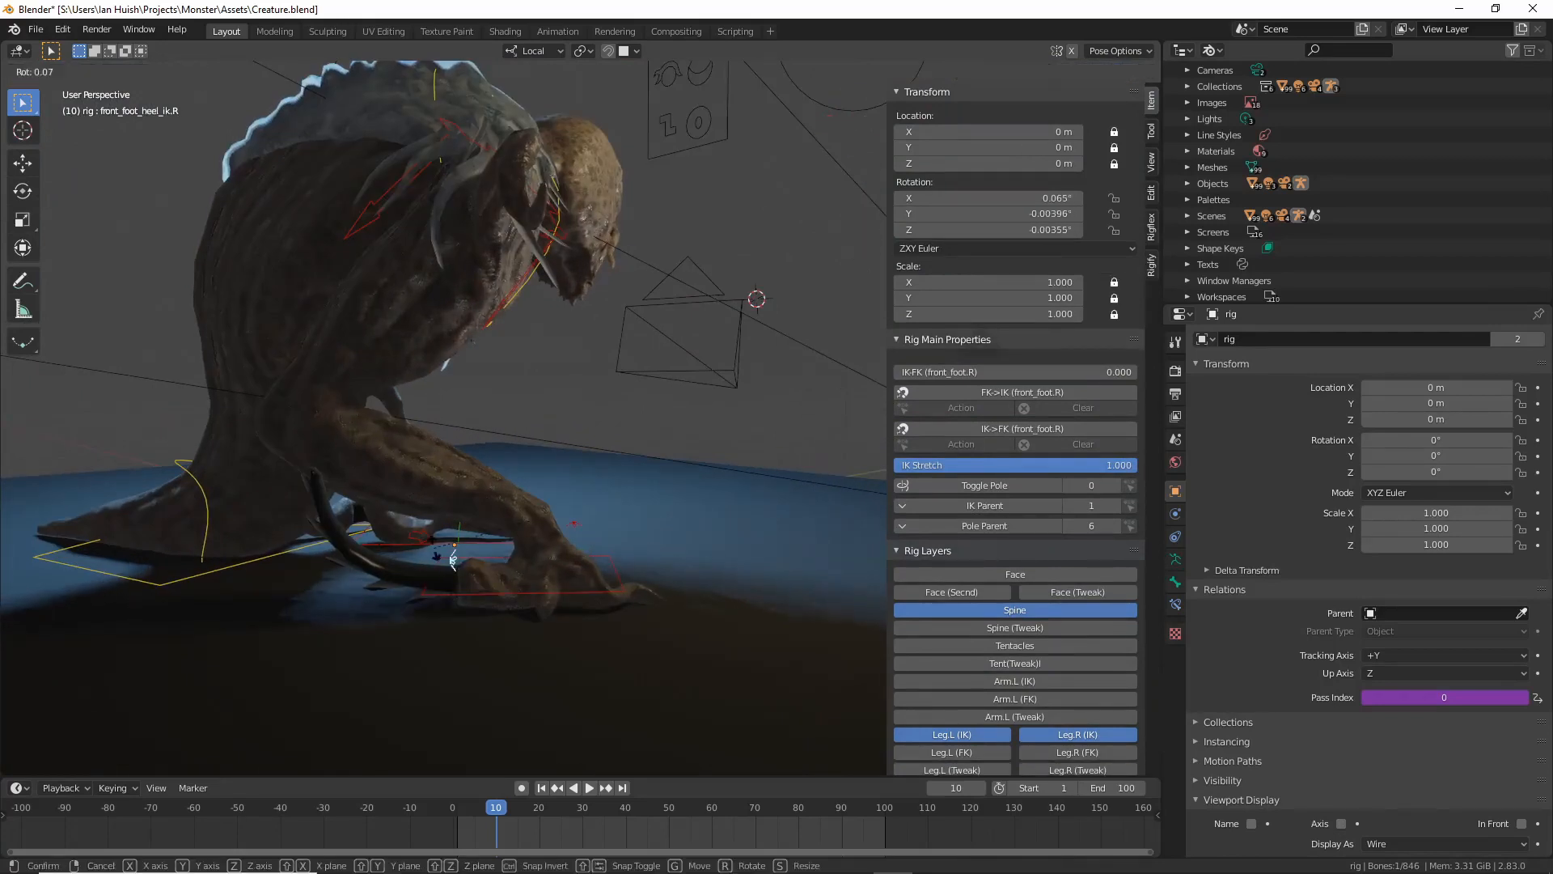
key(x)
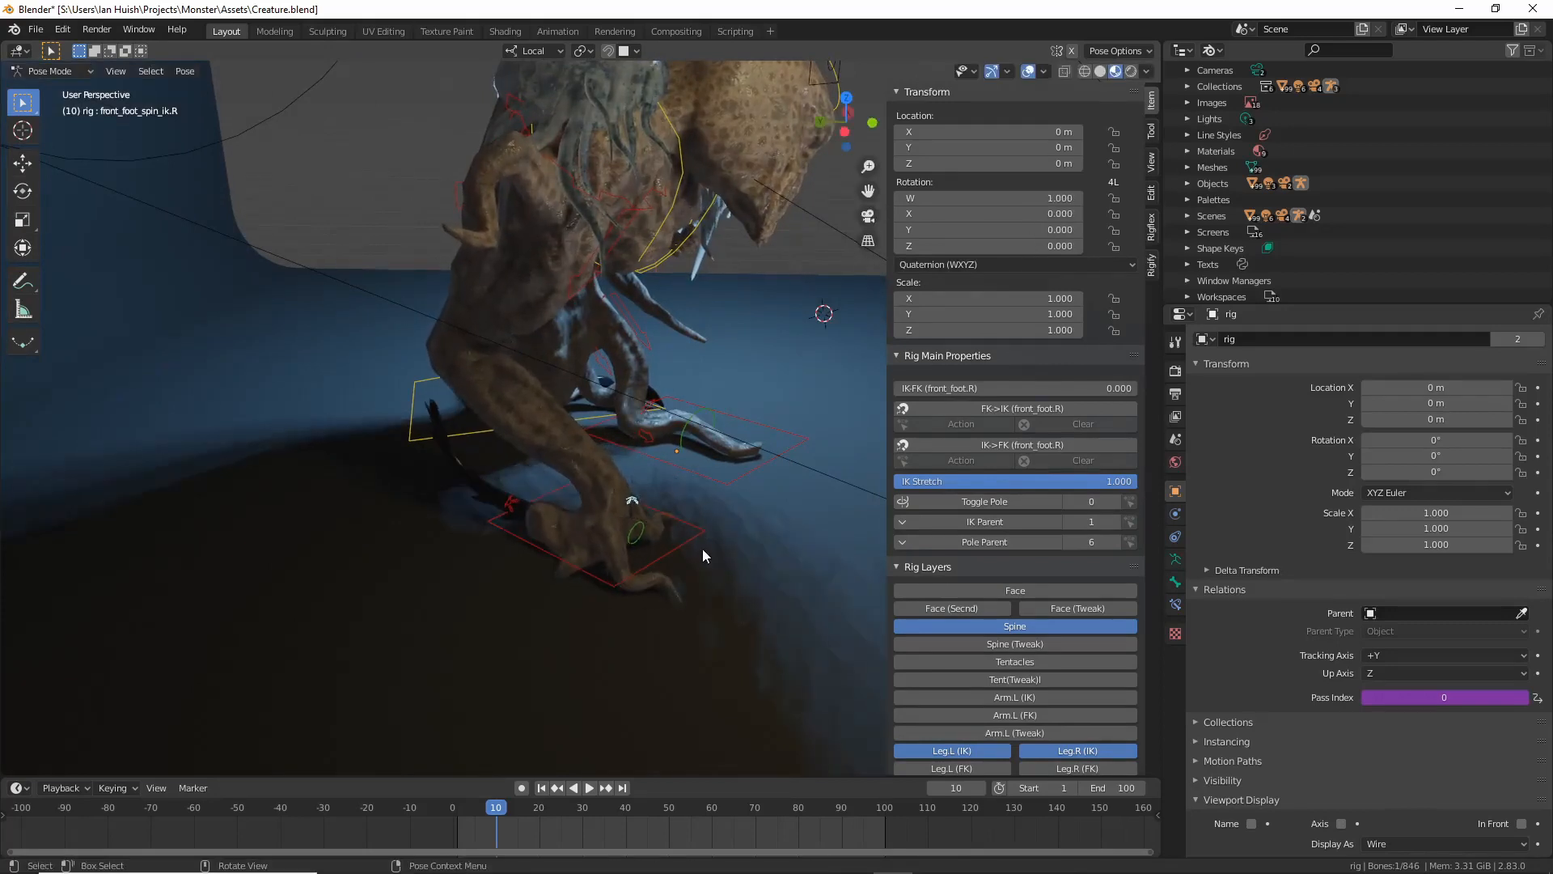
Select the front_foot_ik.R control again and try rotating the right front foot on its Z axis.
click(677, 549)
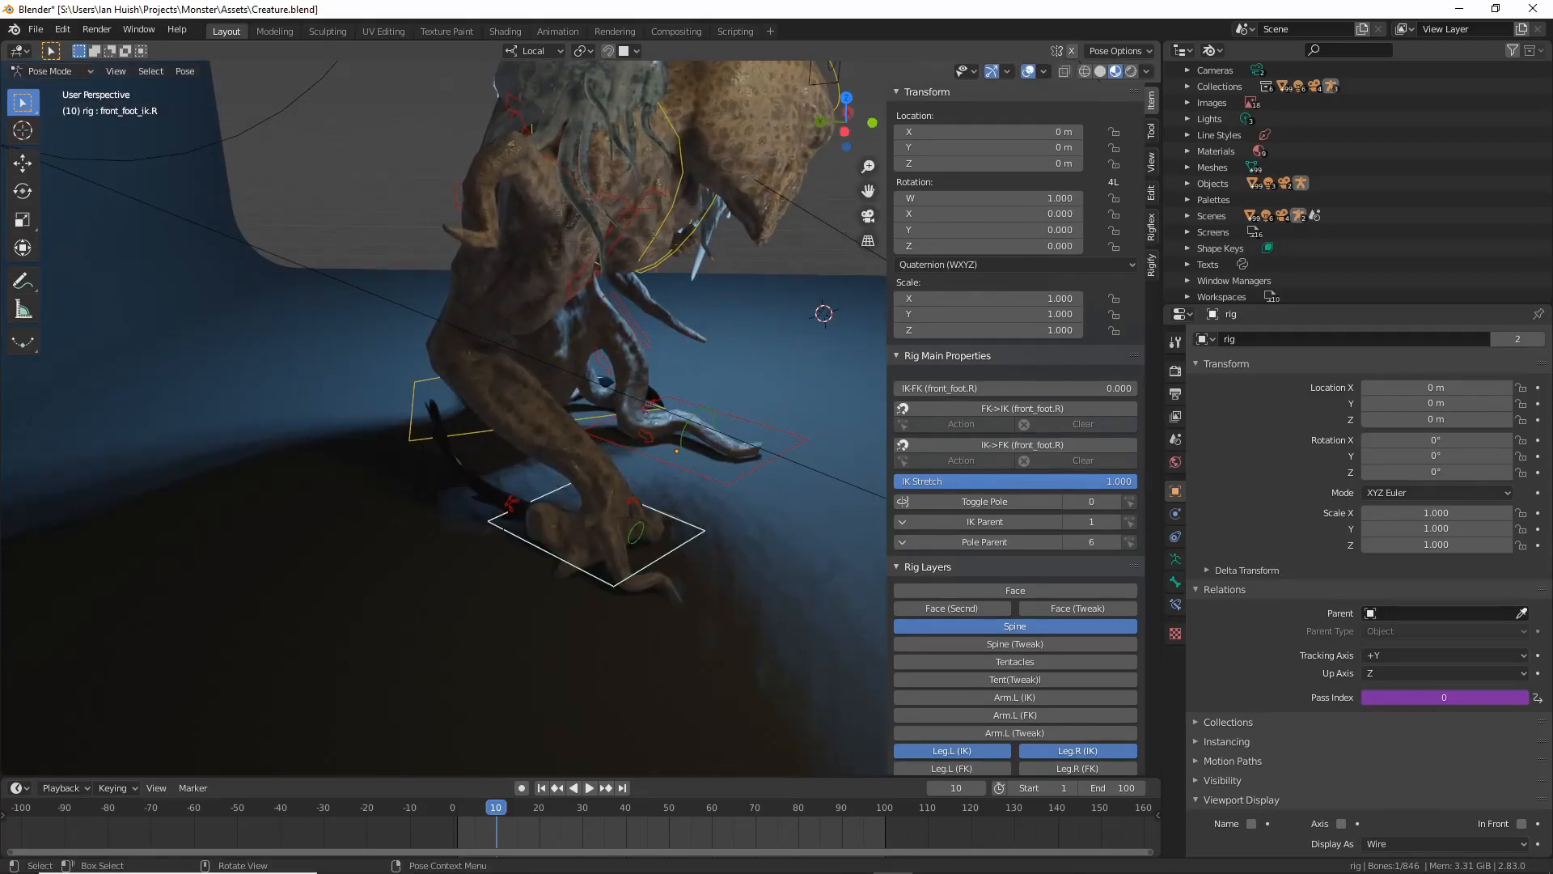
key(r)
key(z)
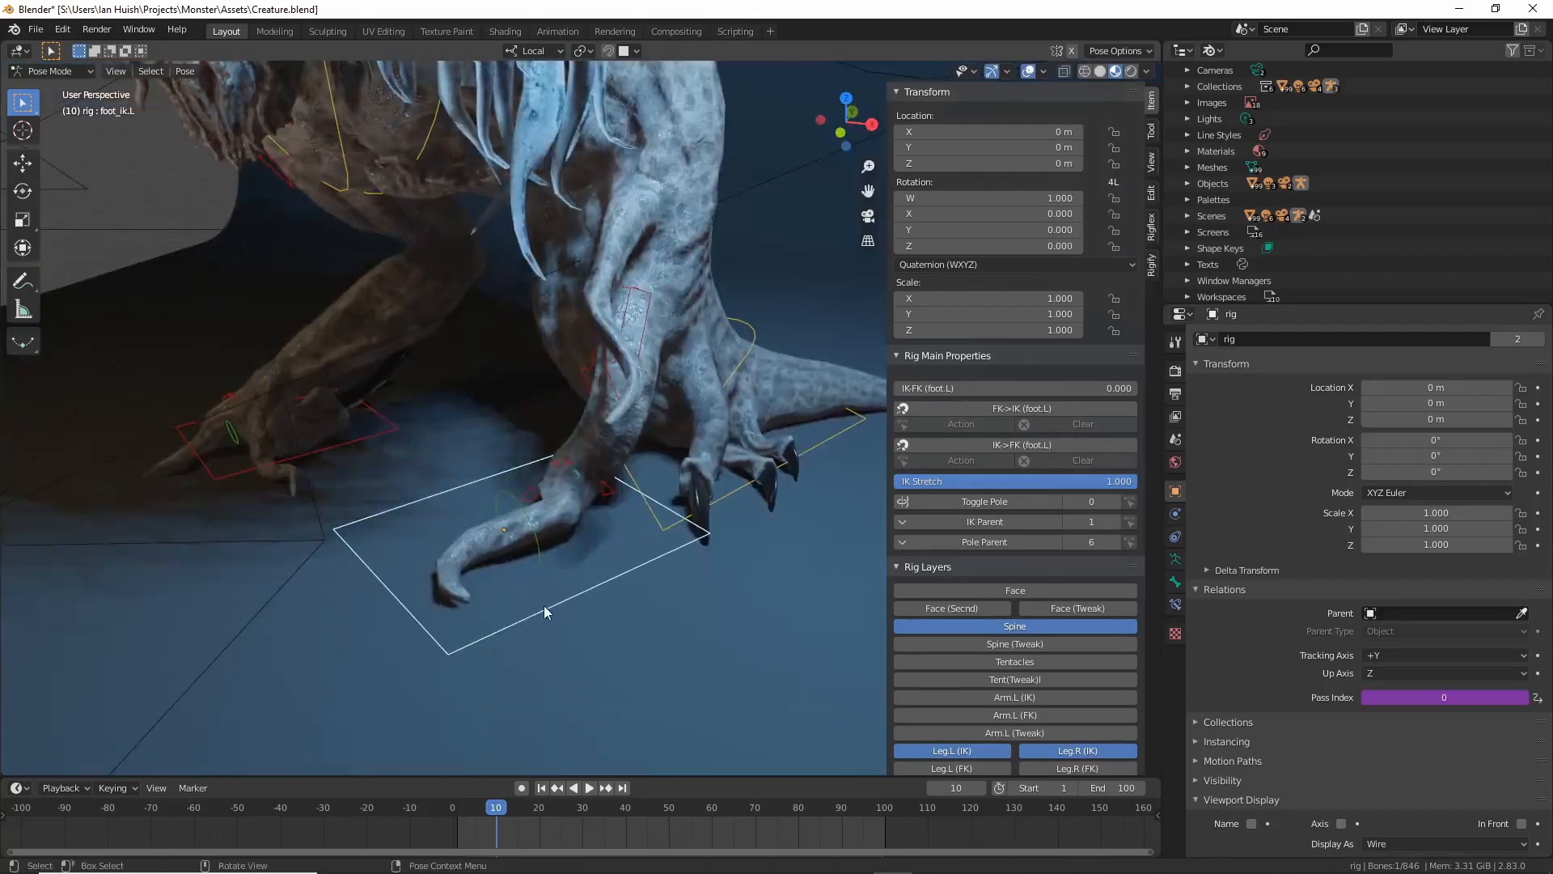
Try moving the foot_ik.L control around the left foot freely.
middle_drag(543, 605, 525, 571)
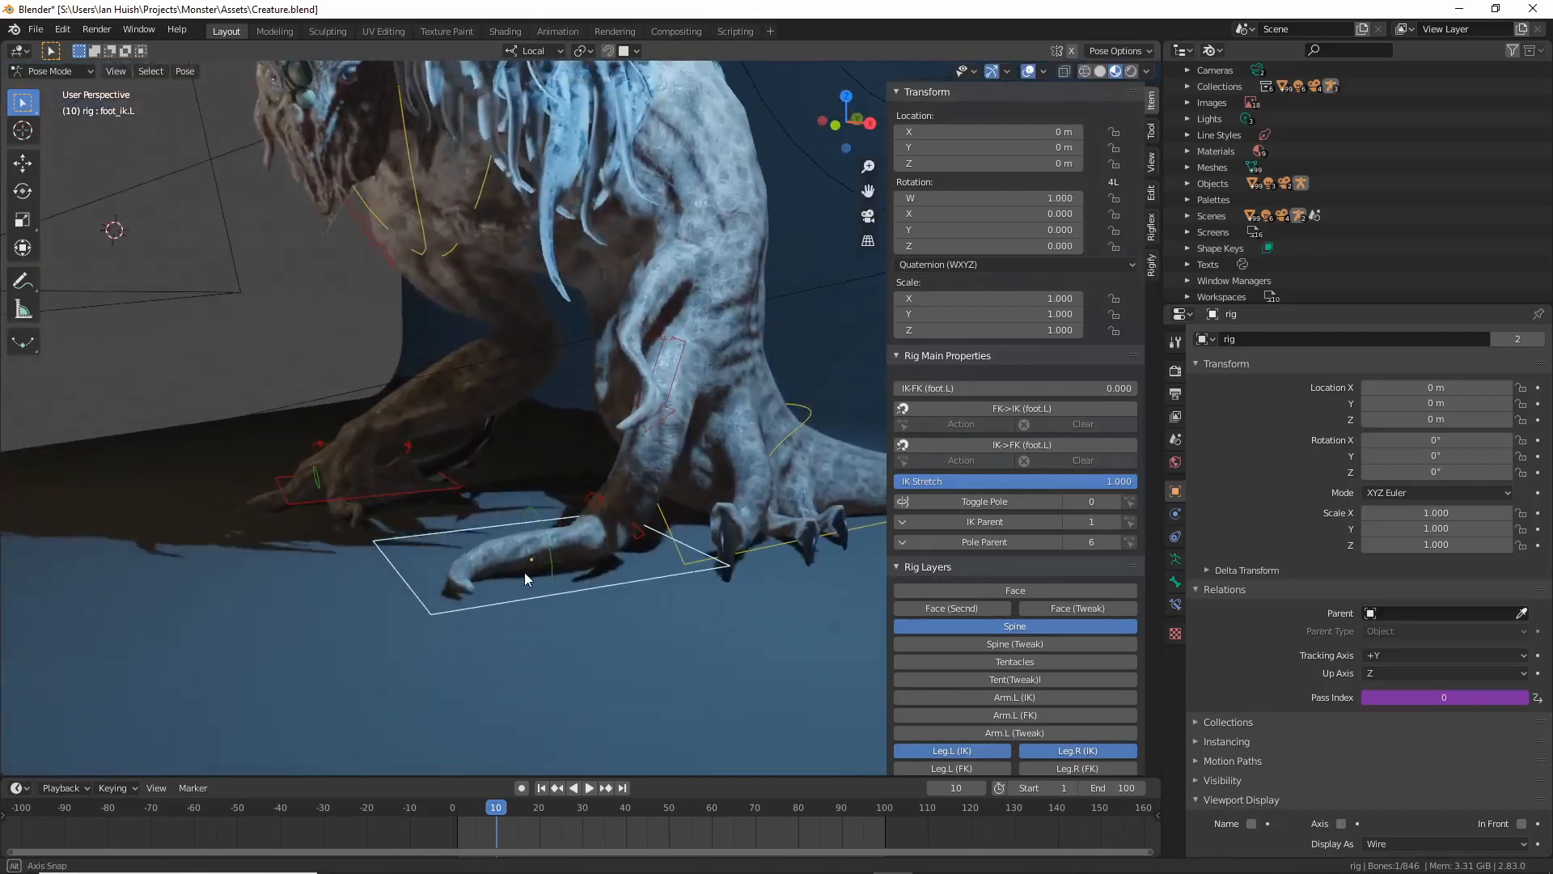
key(g)
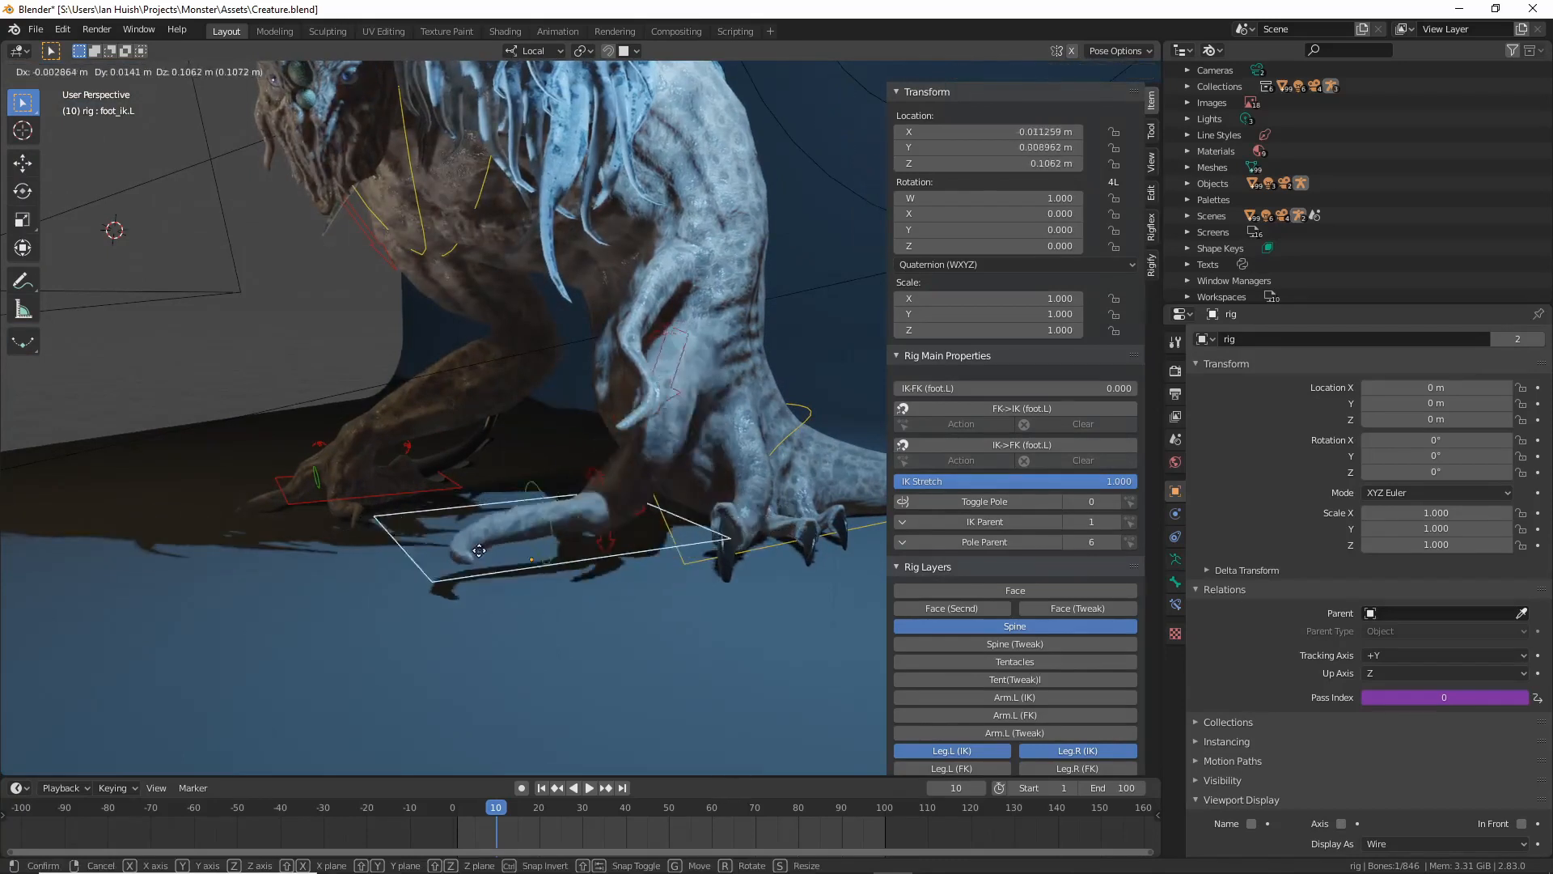
key(Escape)
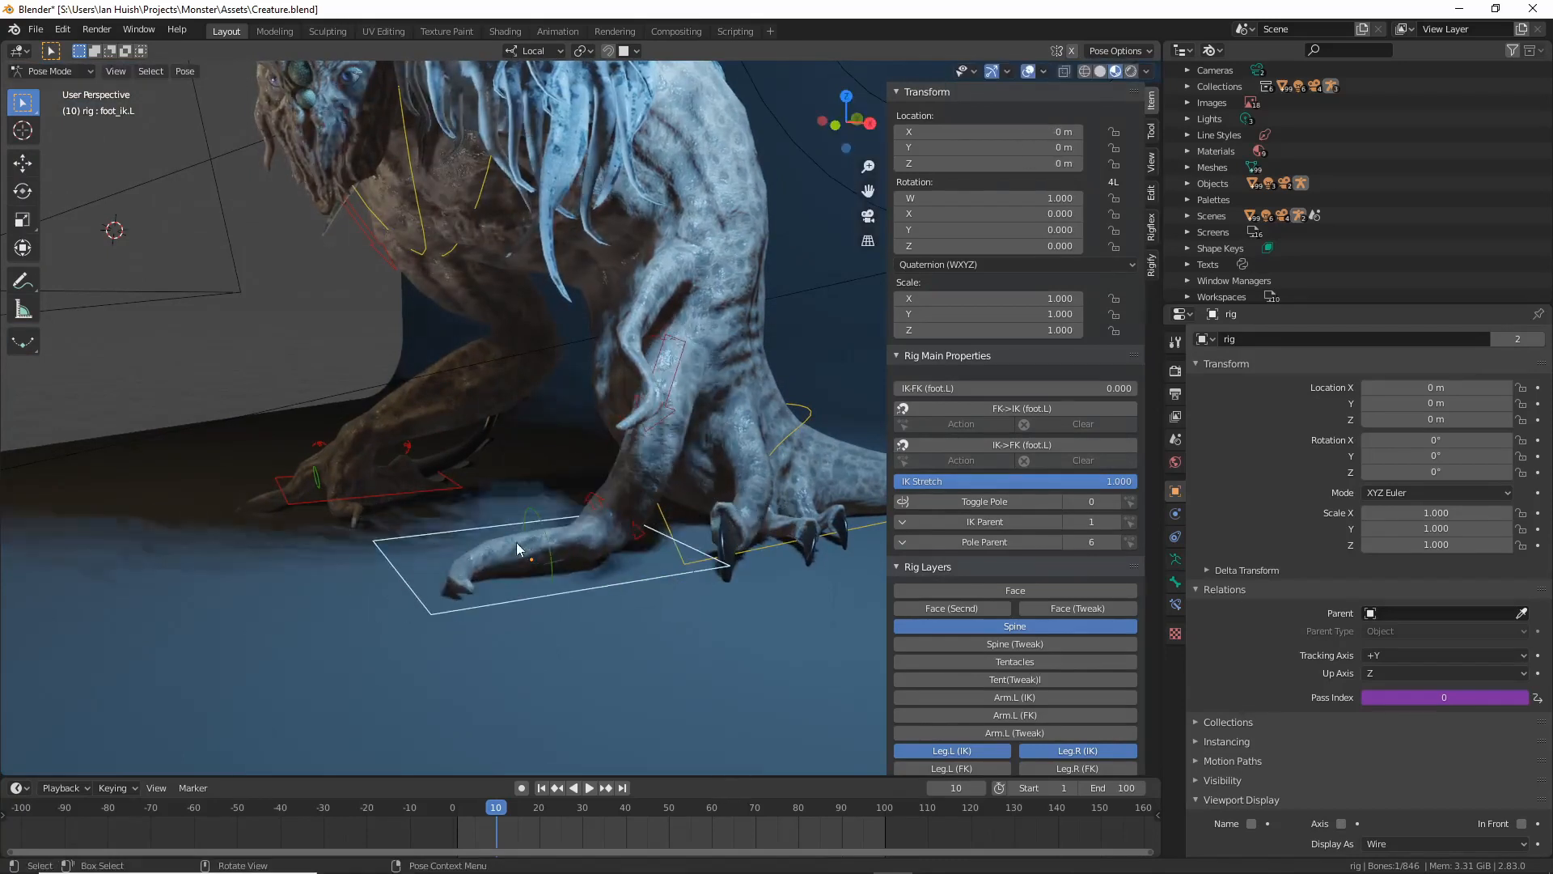
Select the foot_heel_ik.L control behind the left foot and try rotating it on its local X axis.
click(641, 532)
mouse_move(641, 532)
middle_down()
mouse_move(598, 534)
mouse_move(650, 528)
middle_up()
key(r)
key(x)
key(x)
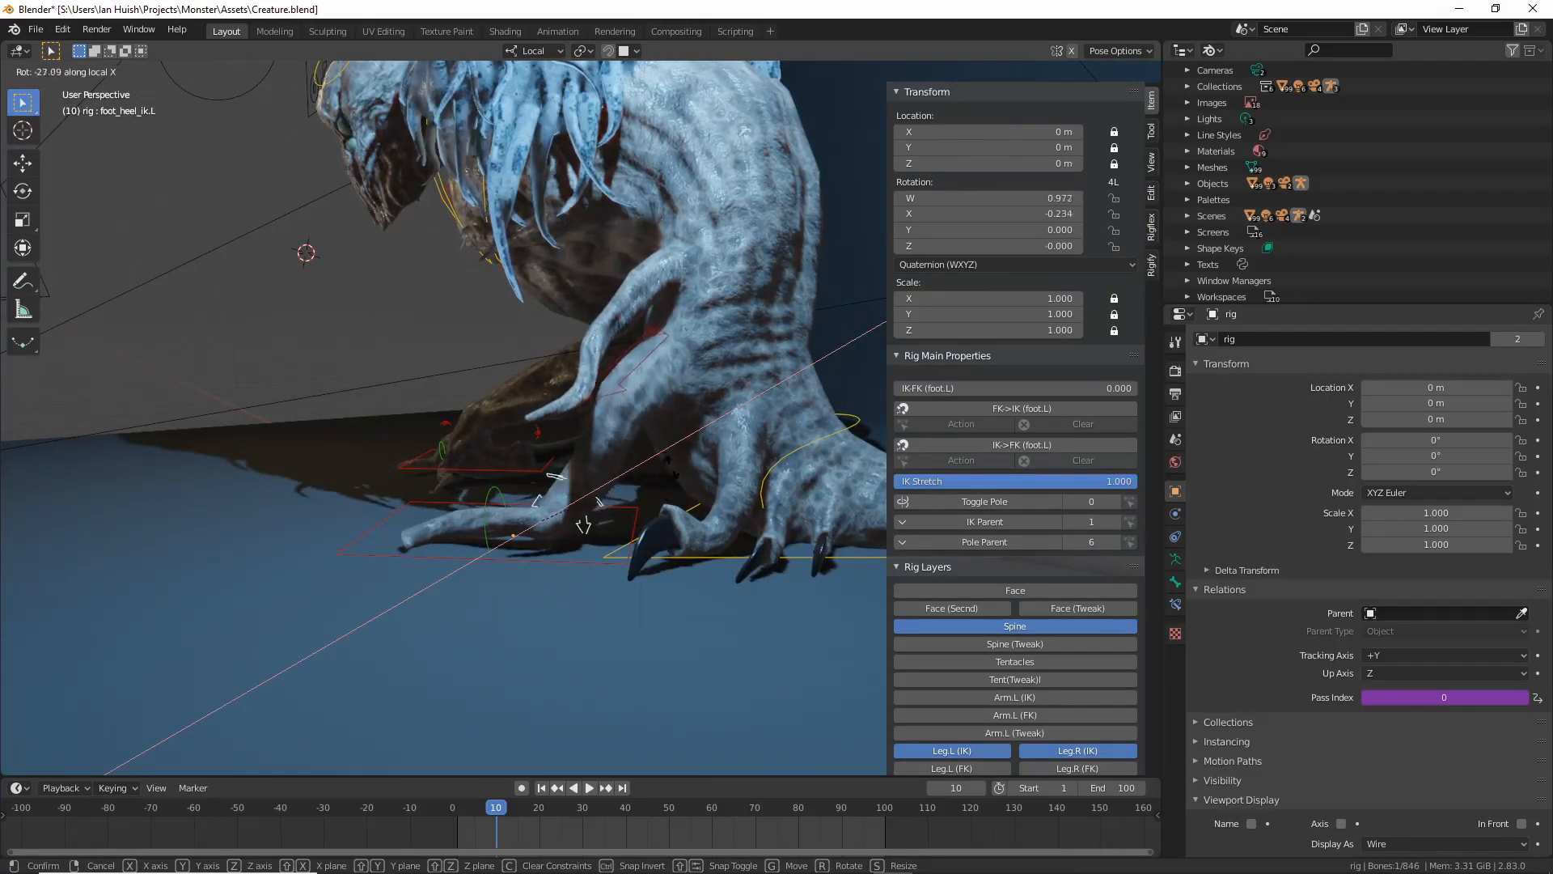
right_click(691, 523)
Try rotating the thigh_ik.L arrow control on the left leg and the front_thigh_ik.R arrow control on the right leg.
middle_drag(691, 523, 768, 522)
click(768, 445)
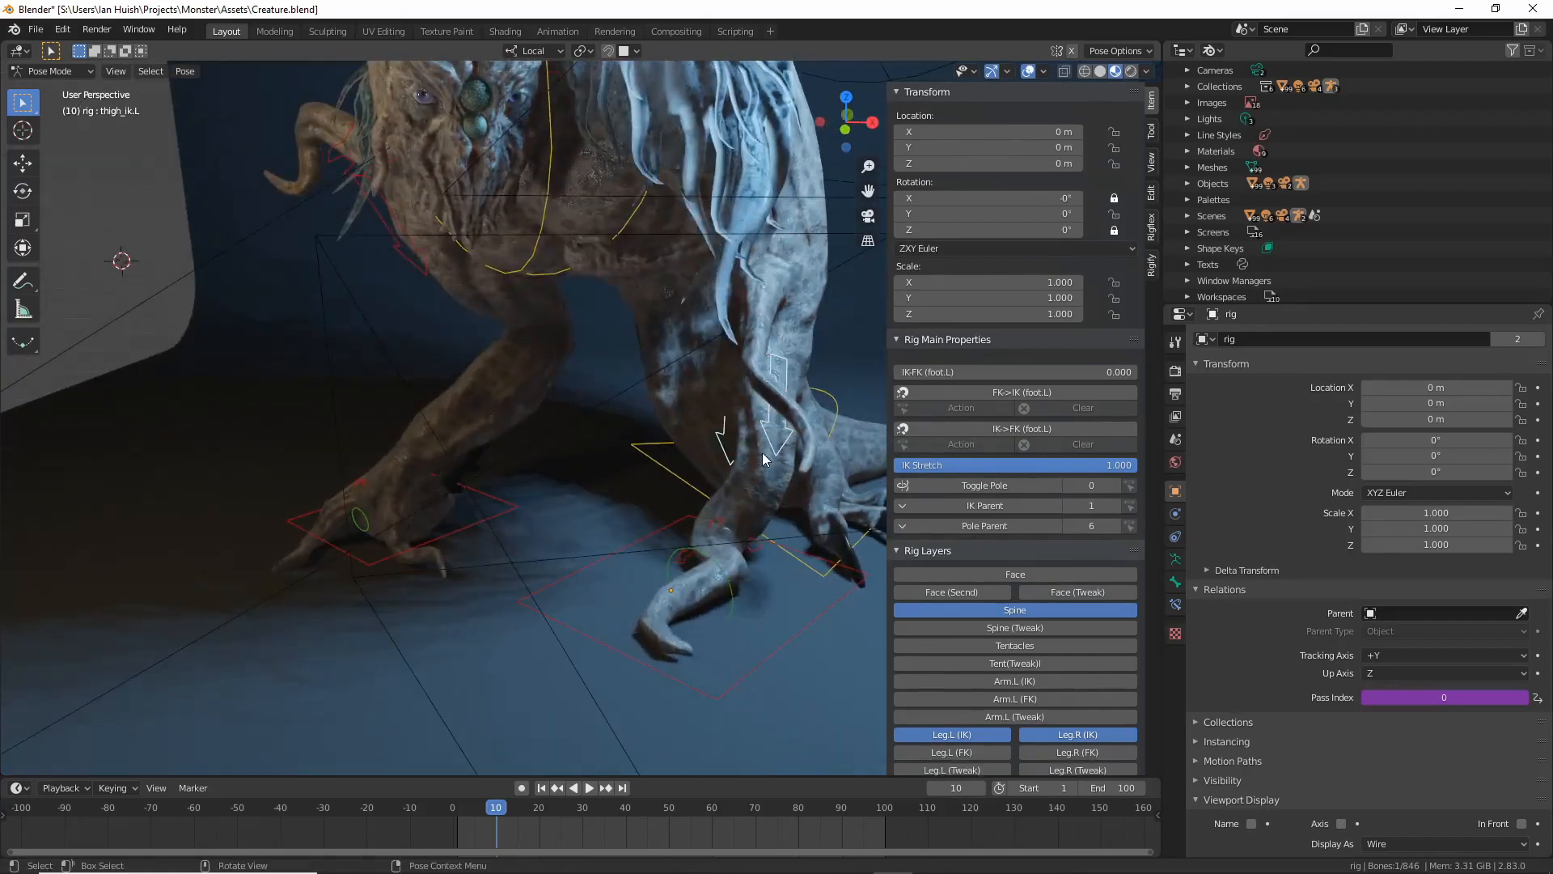
key(r)
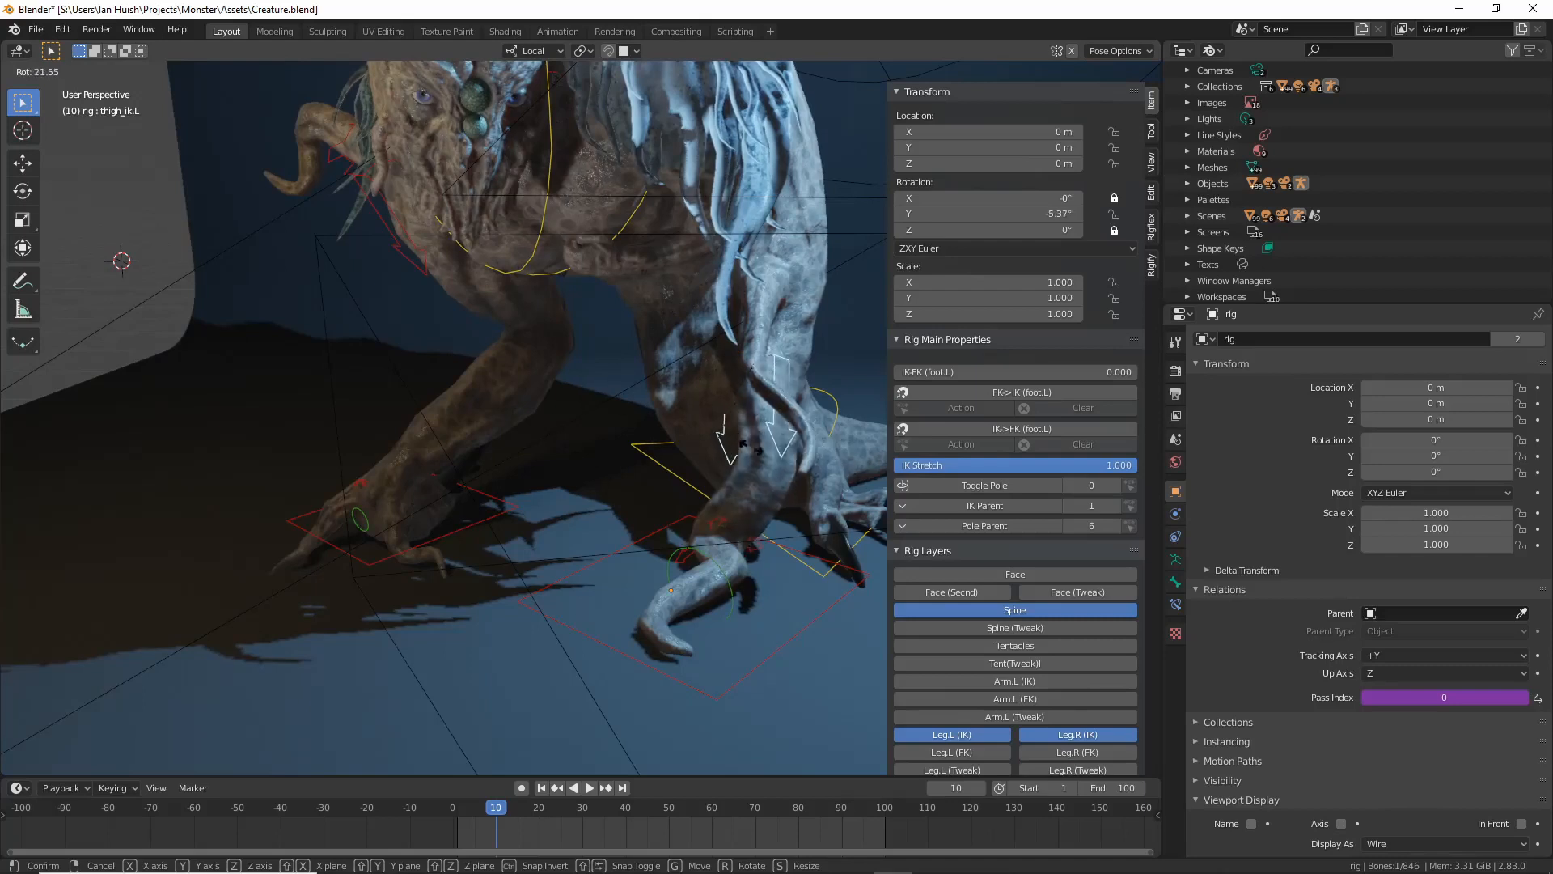
key(Escape)
click(423, 281)
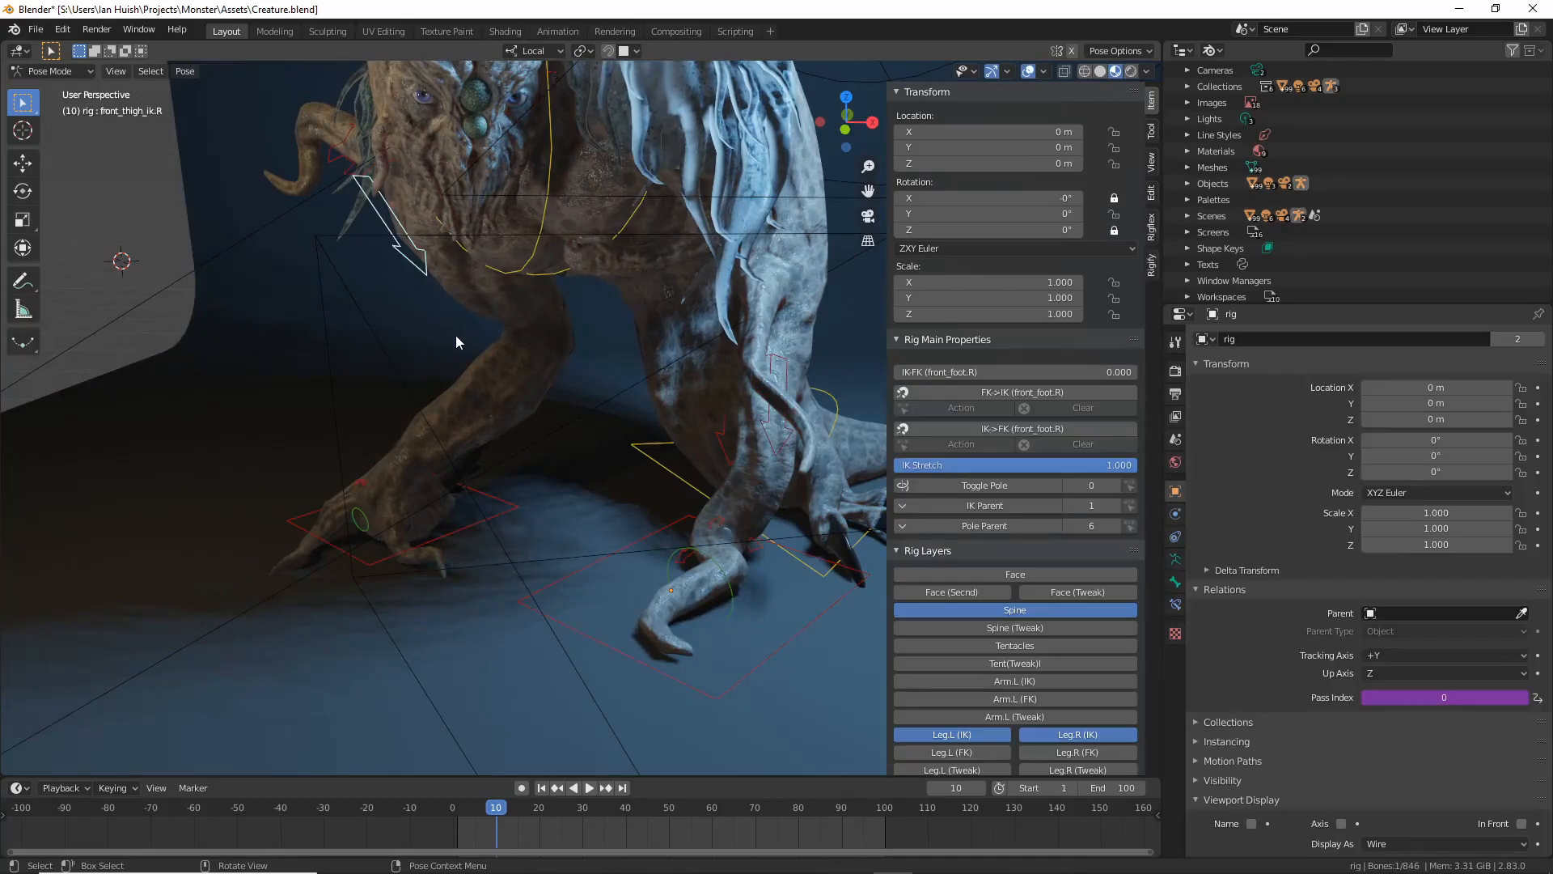
key(r)
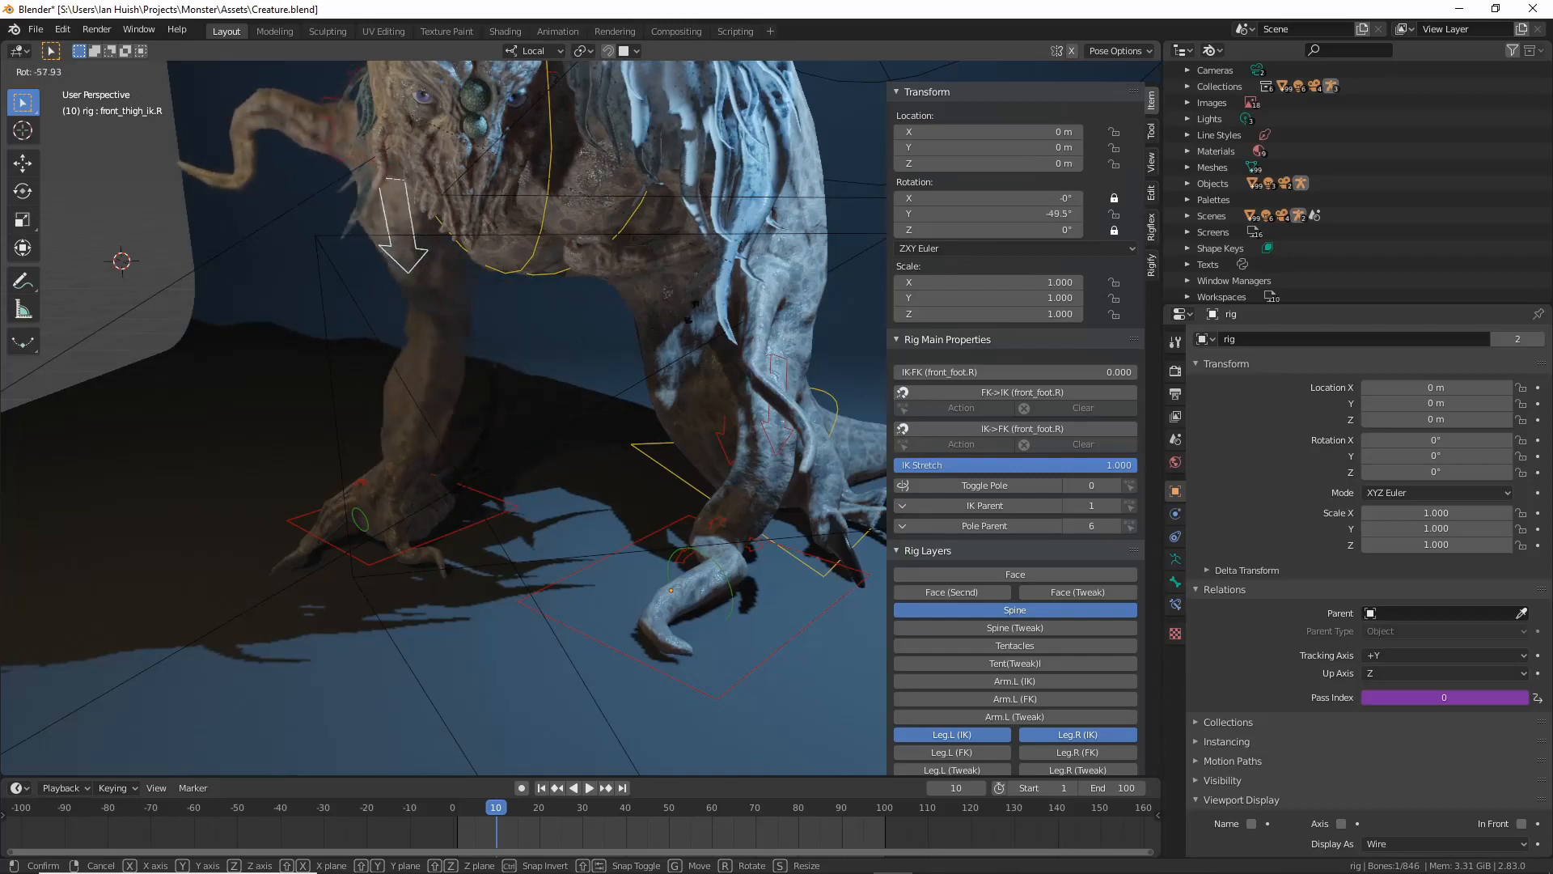
key(Escape)
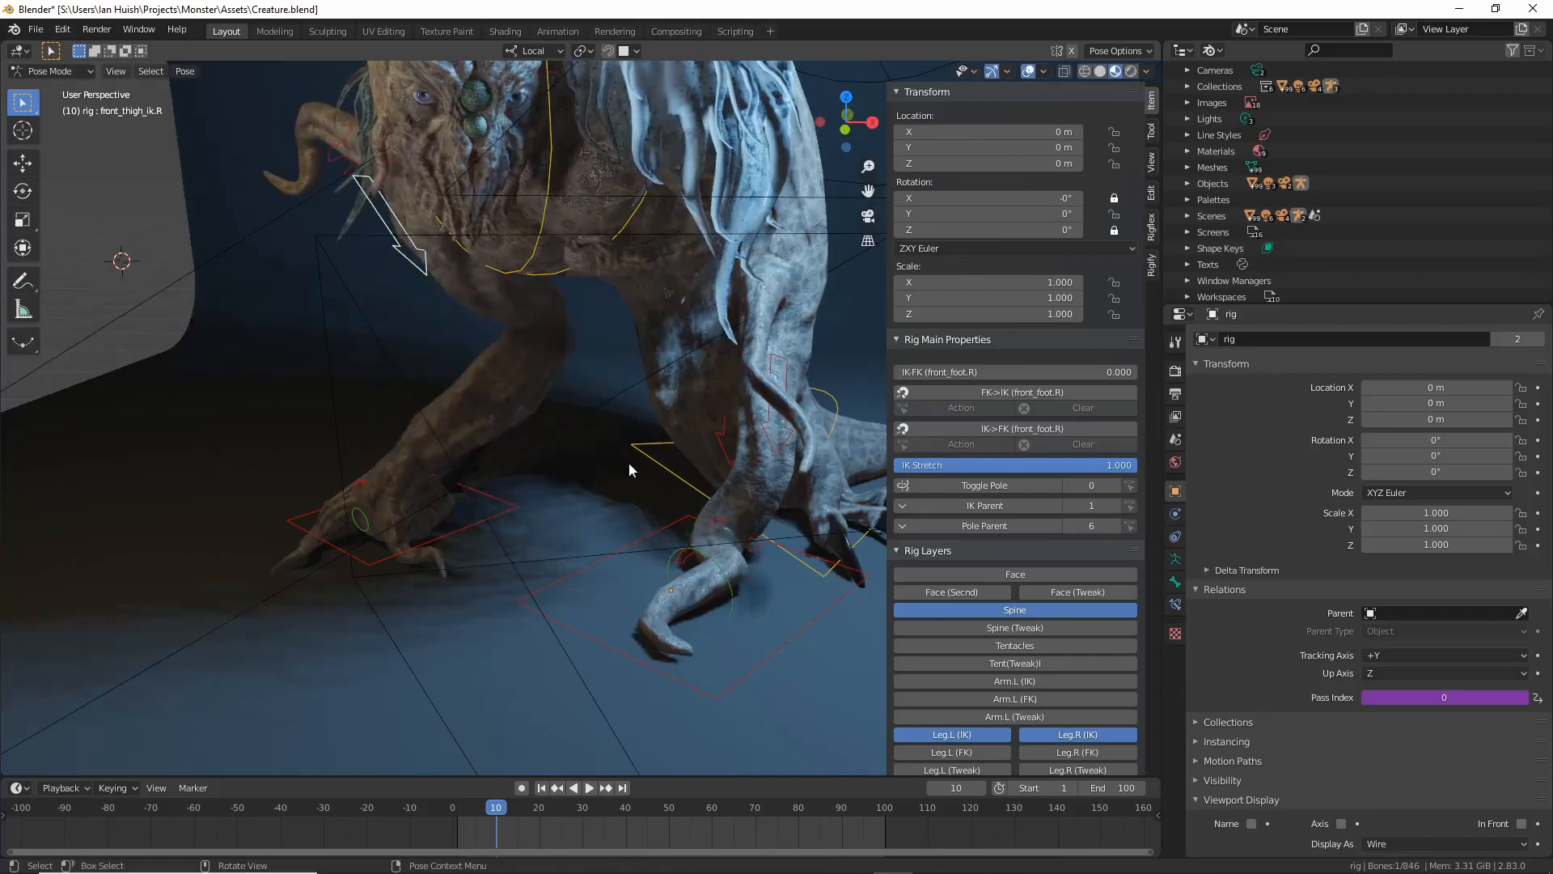
Show the Tentacles rig layer alongside Spine, Leg.L (IK) and Leg.R (IK).
scroll(635, 469, down, 5)
middle_drag(636, 469, 605, 545)
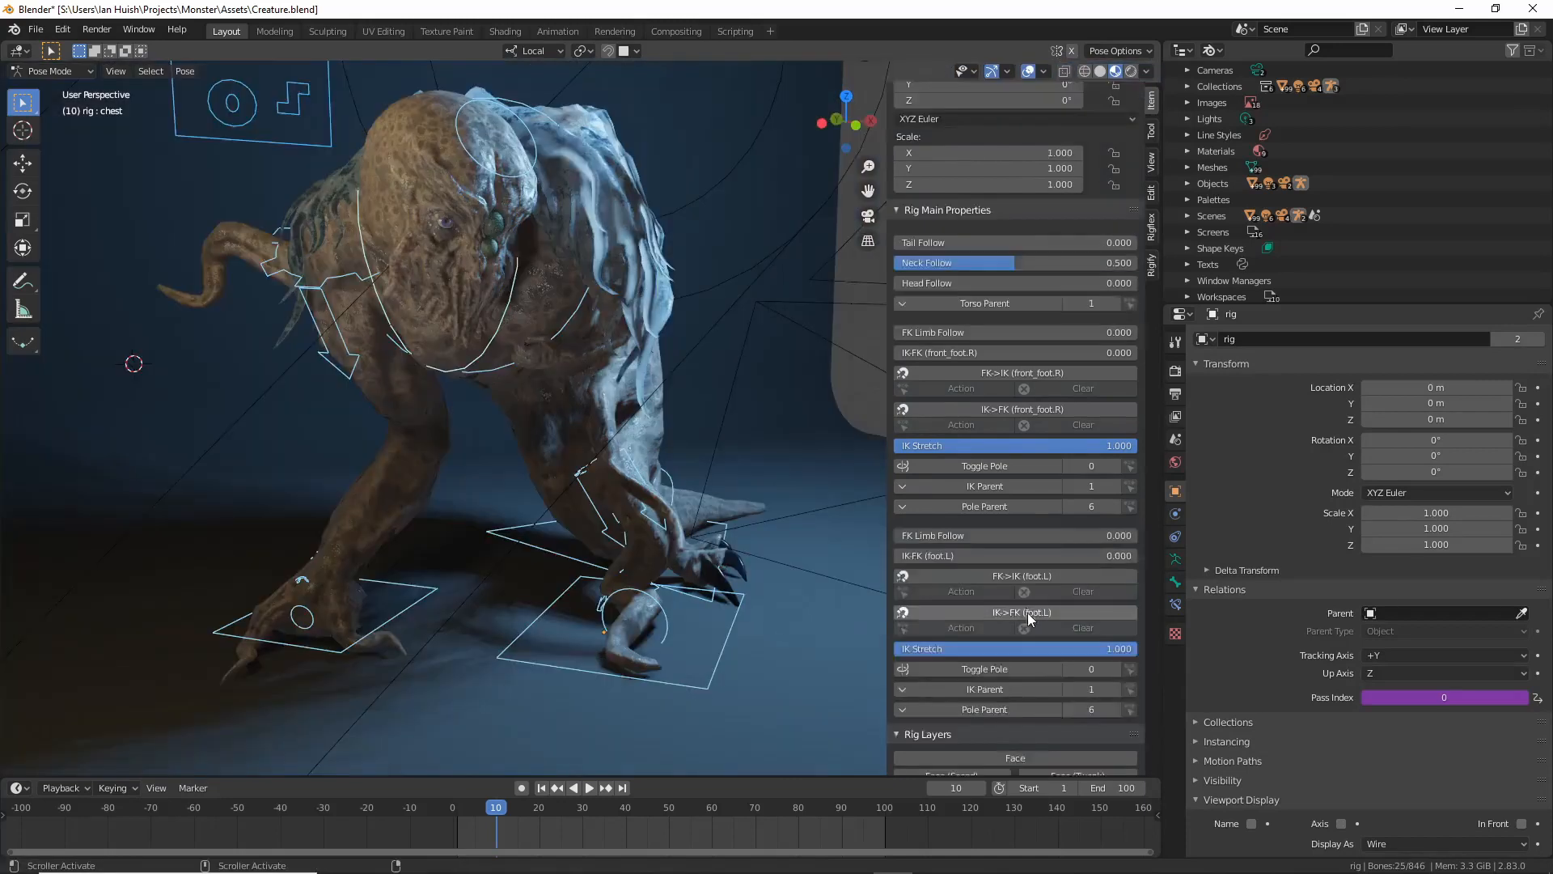
scroll(1029, 615, down, 6)
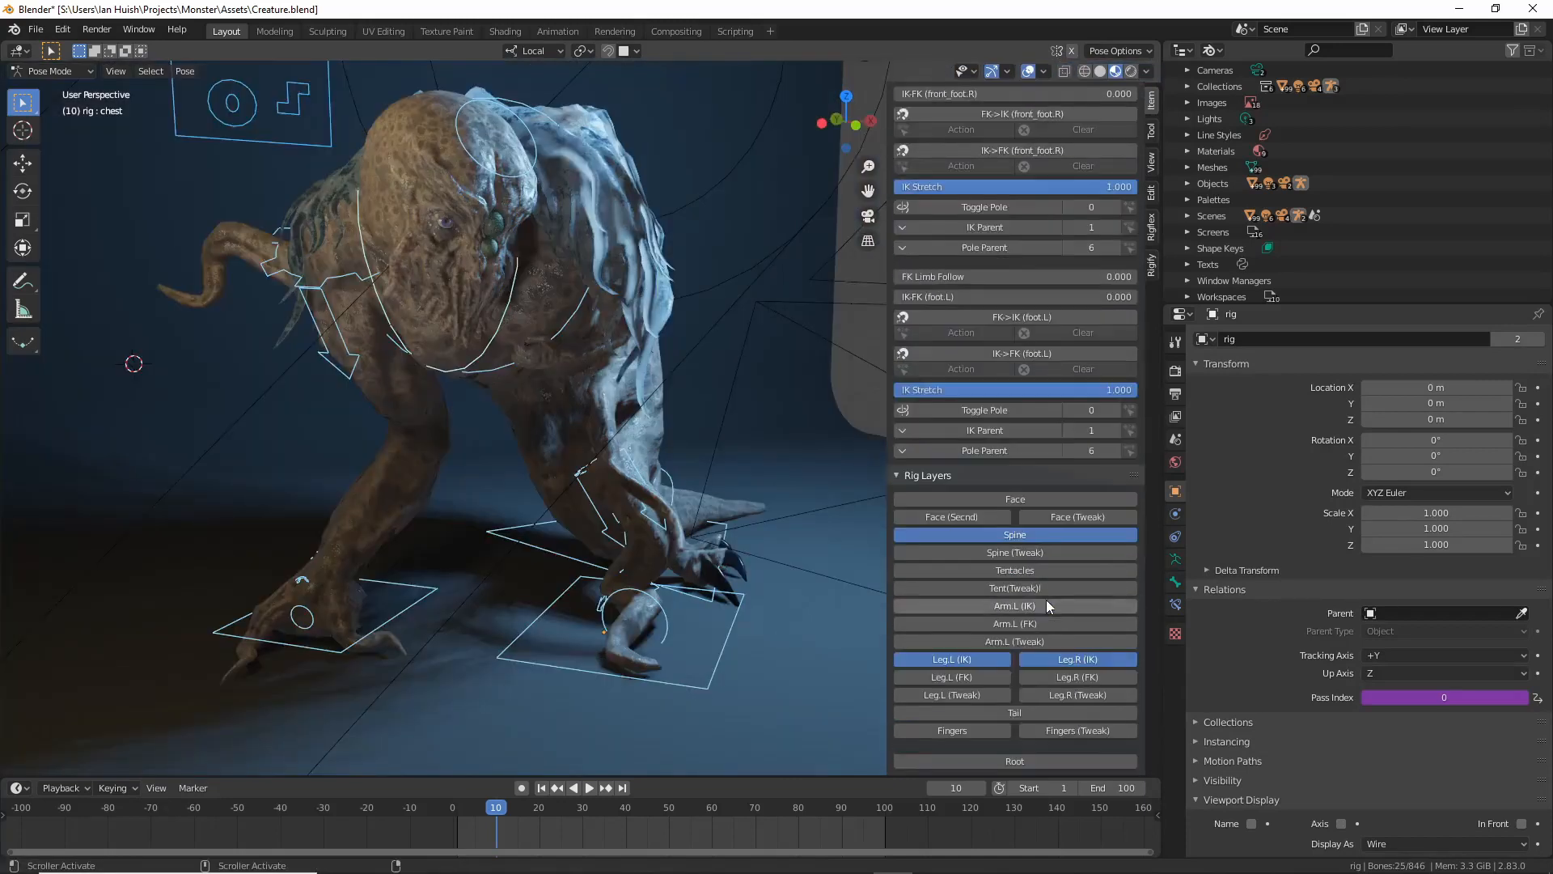
click(1021, 571)
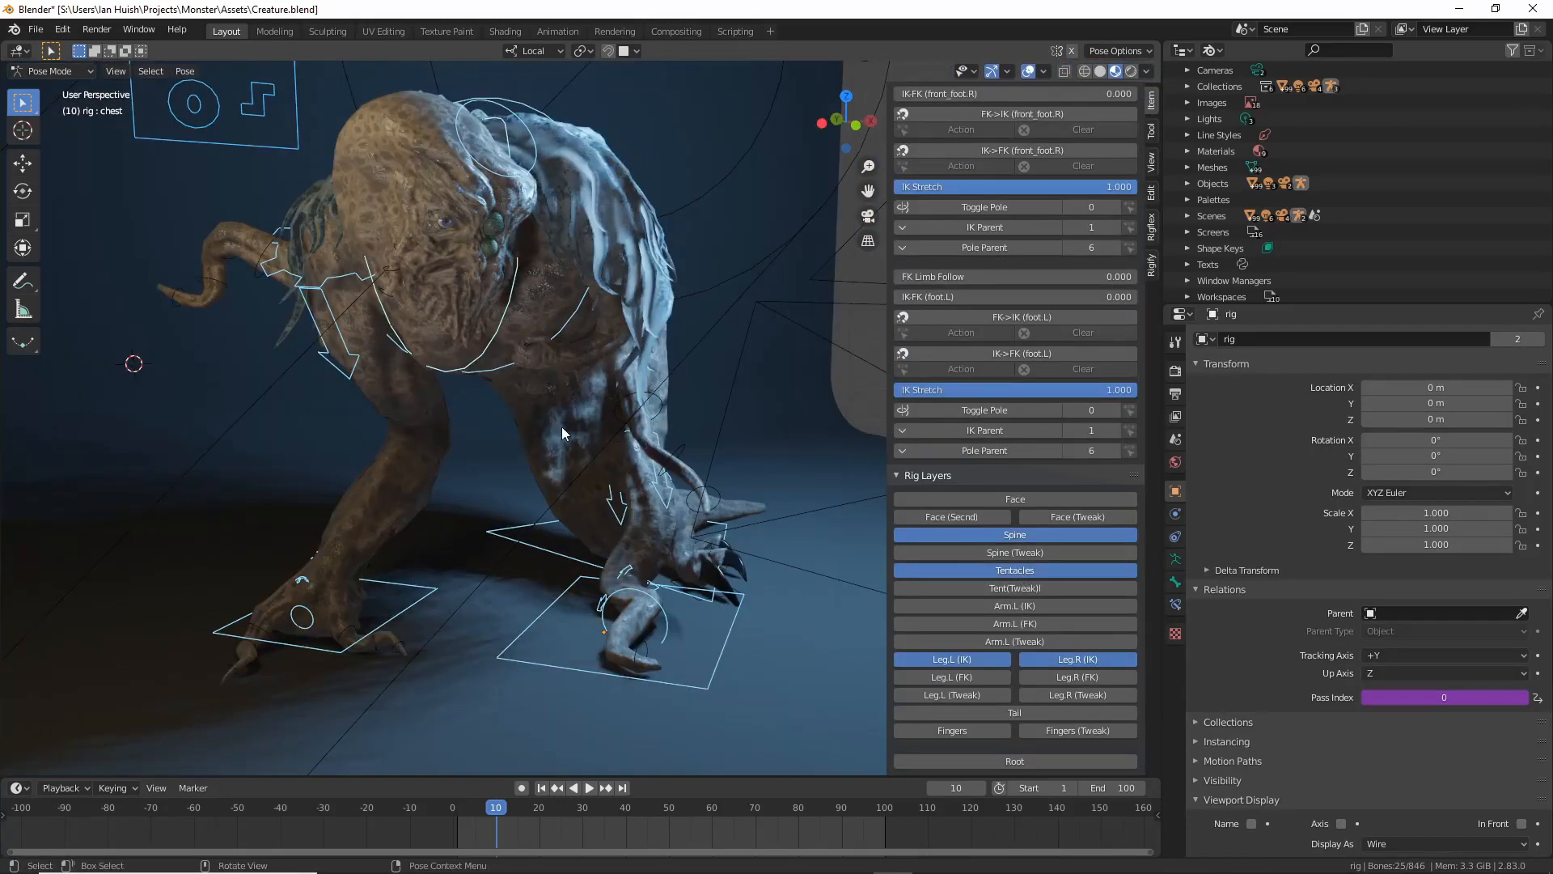
Try rotating the tent3.003 control at the tip of the tentacle arm, as well as a control closer to its base.
click(173, 292)
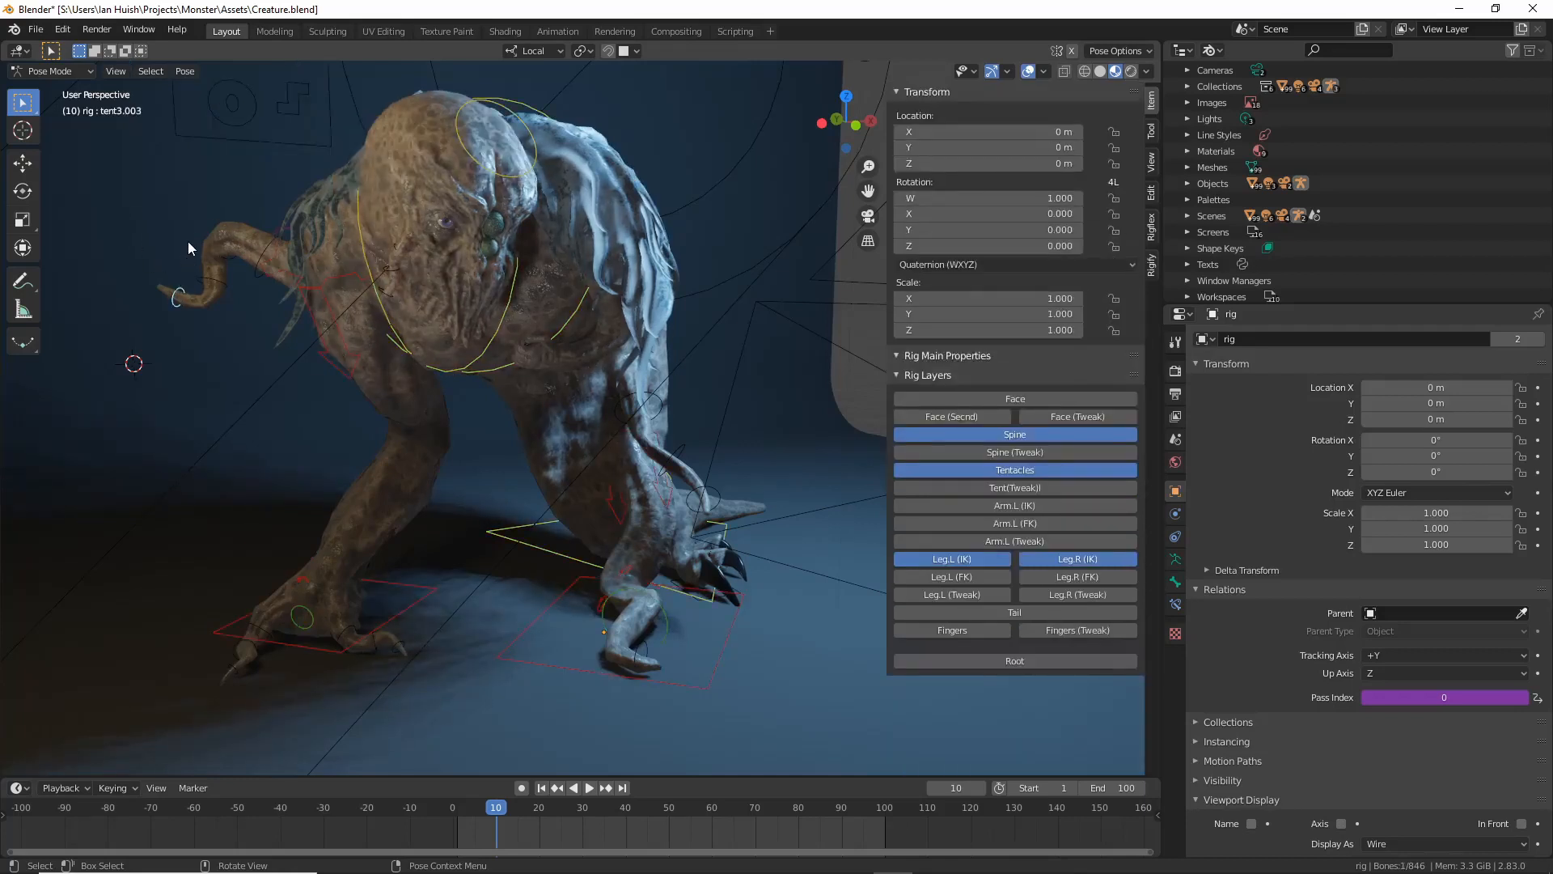
key(r)
right_click(139, 333)
click(260, 274)
key(r)
click(330, 285)
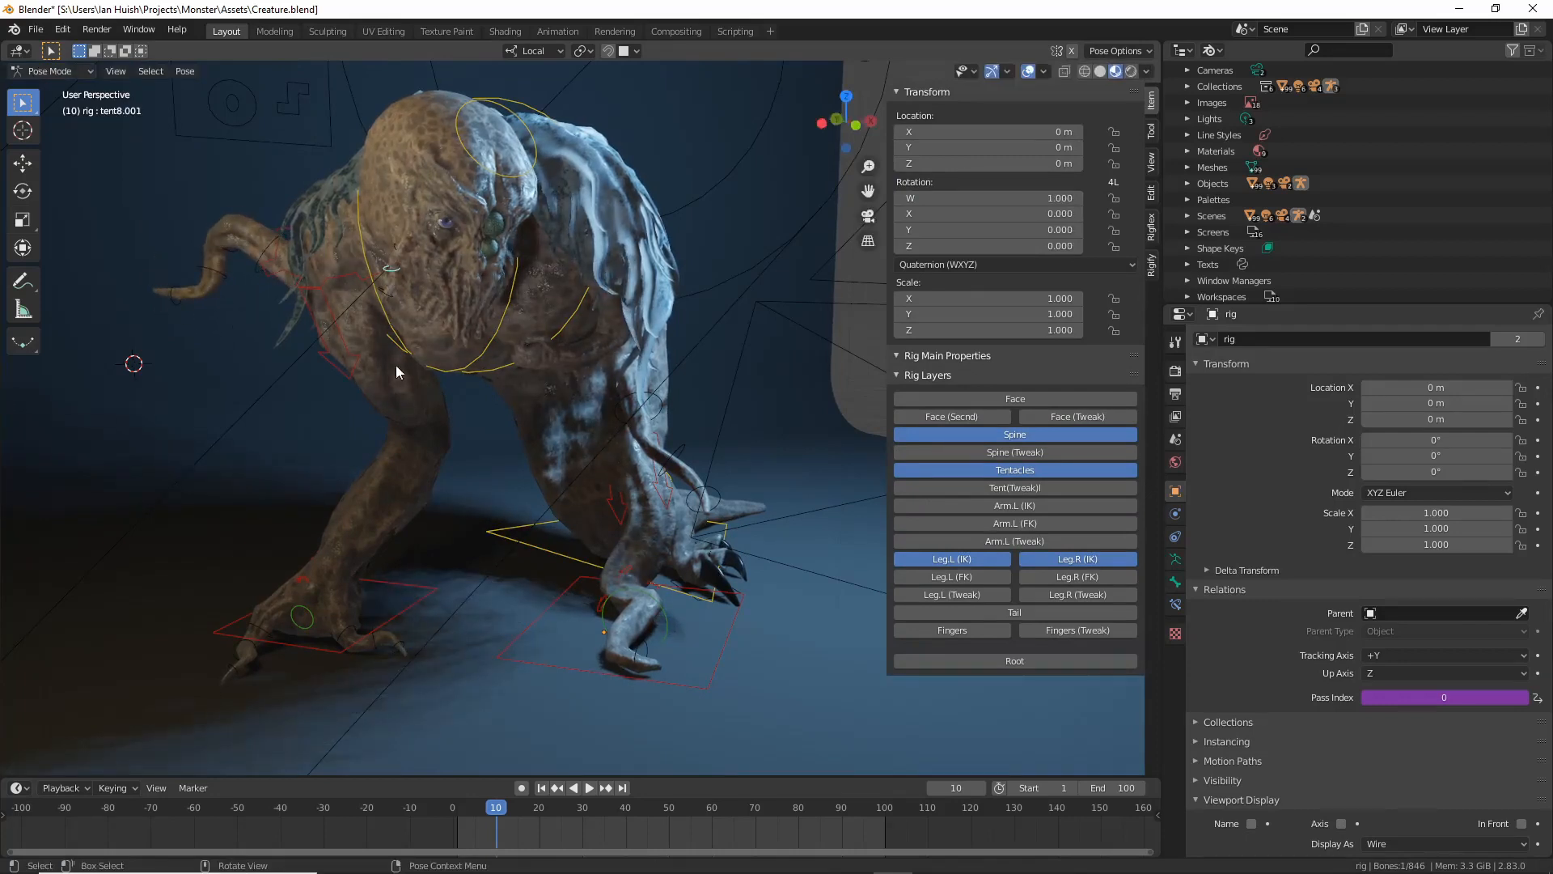
Select the tent1.001 toe control on the right front foot and try rotating it.
click(254, 650)
click(285, 638)
key(r)
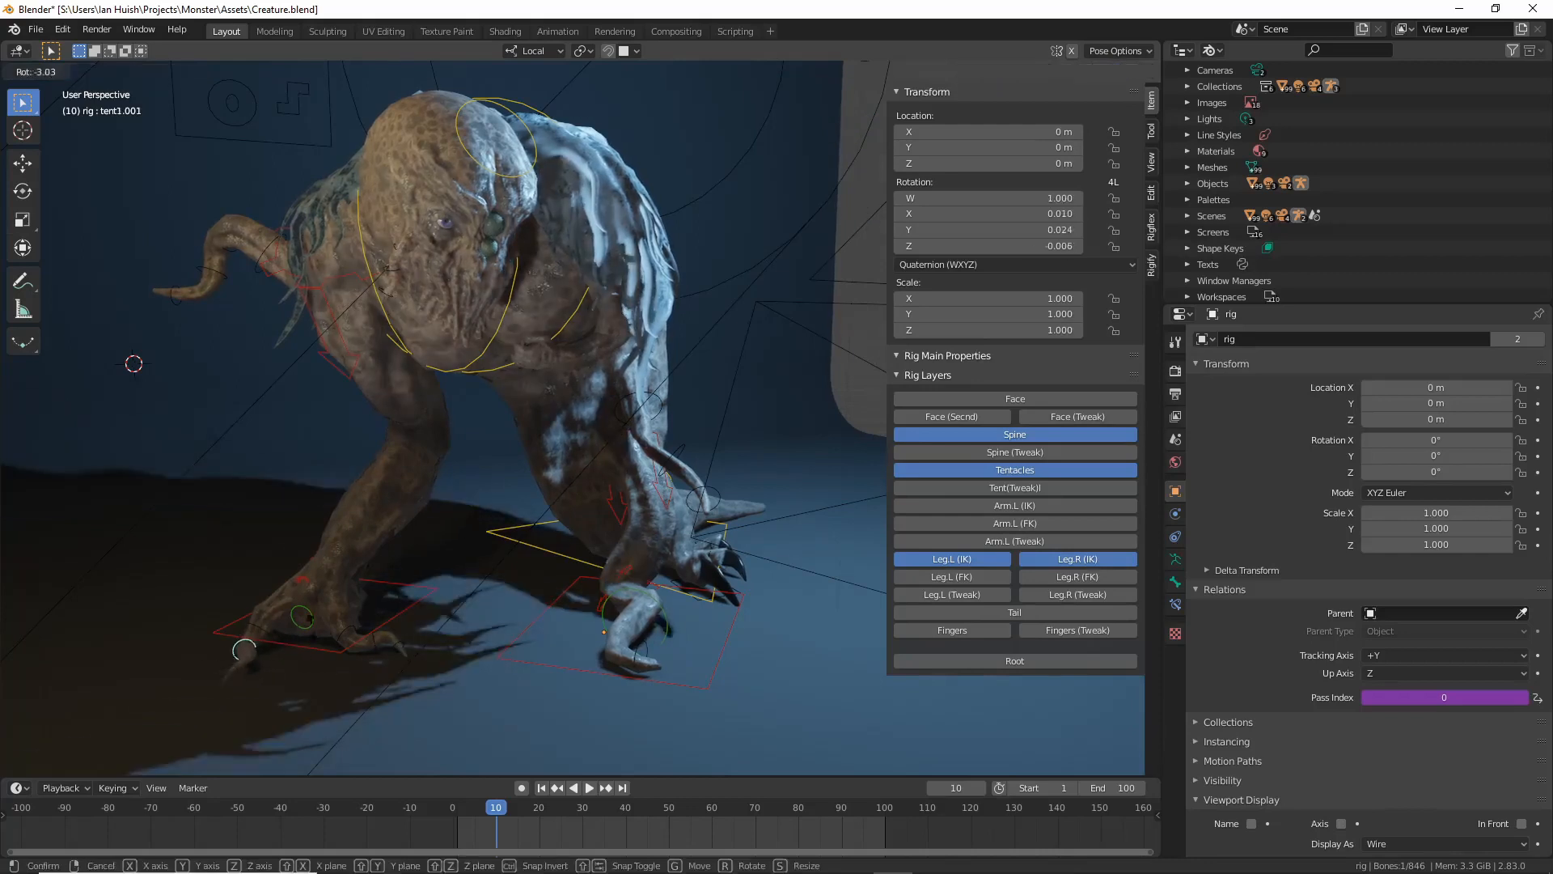
key(Escape)
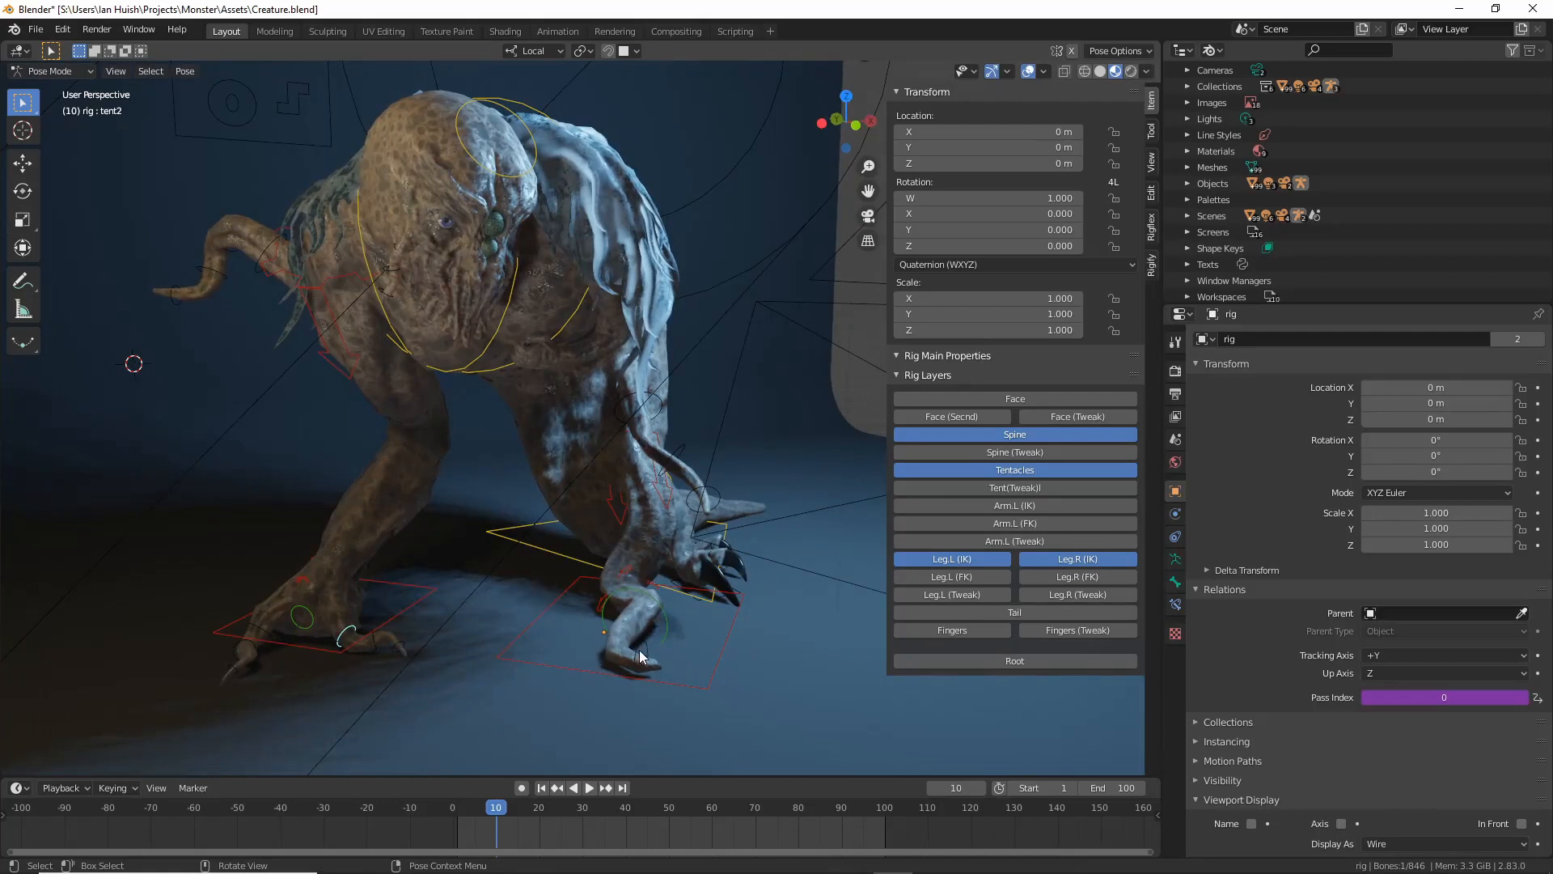
Try posing the remaining foot tentacle controls, moving tent5_ik.002 on the rear claws and rotating tent6.001.
key(r)
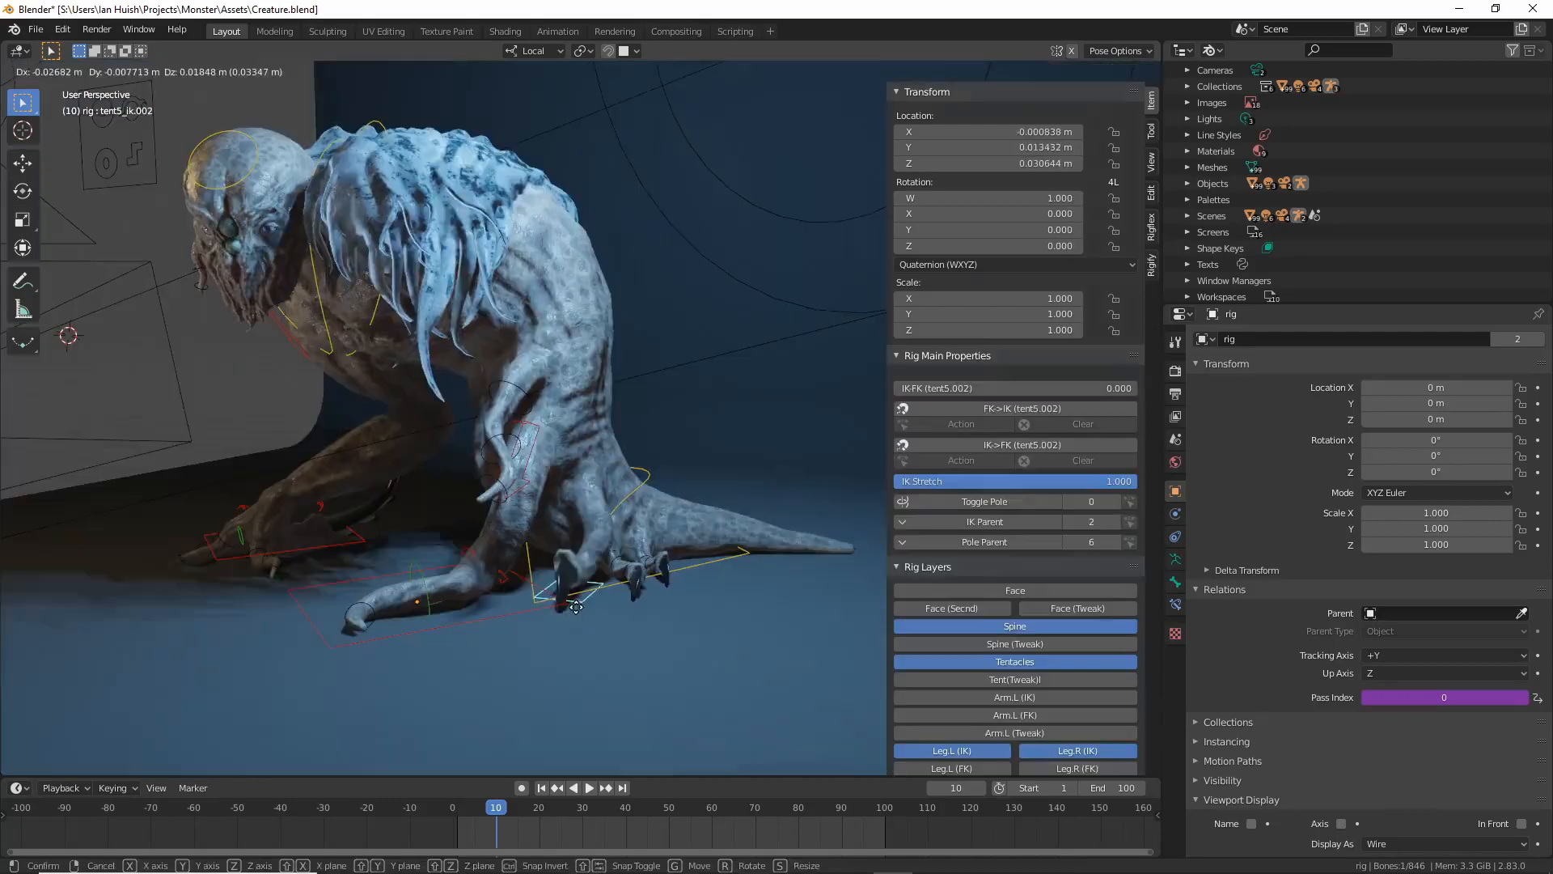
key(Escape)
middle_drag(612, 588, 466, 570)
click(631, 565)
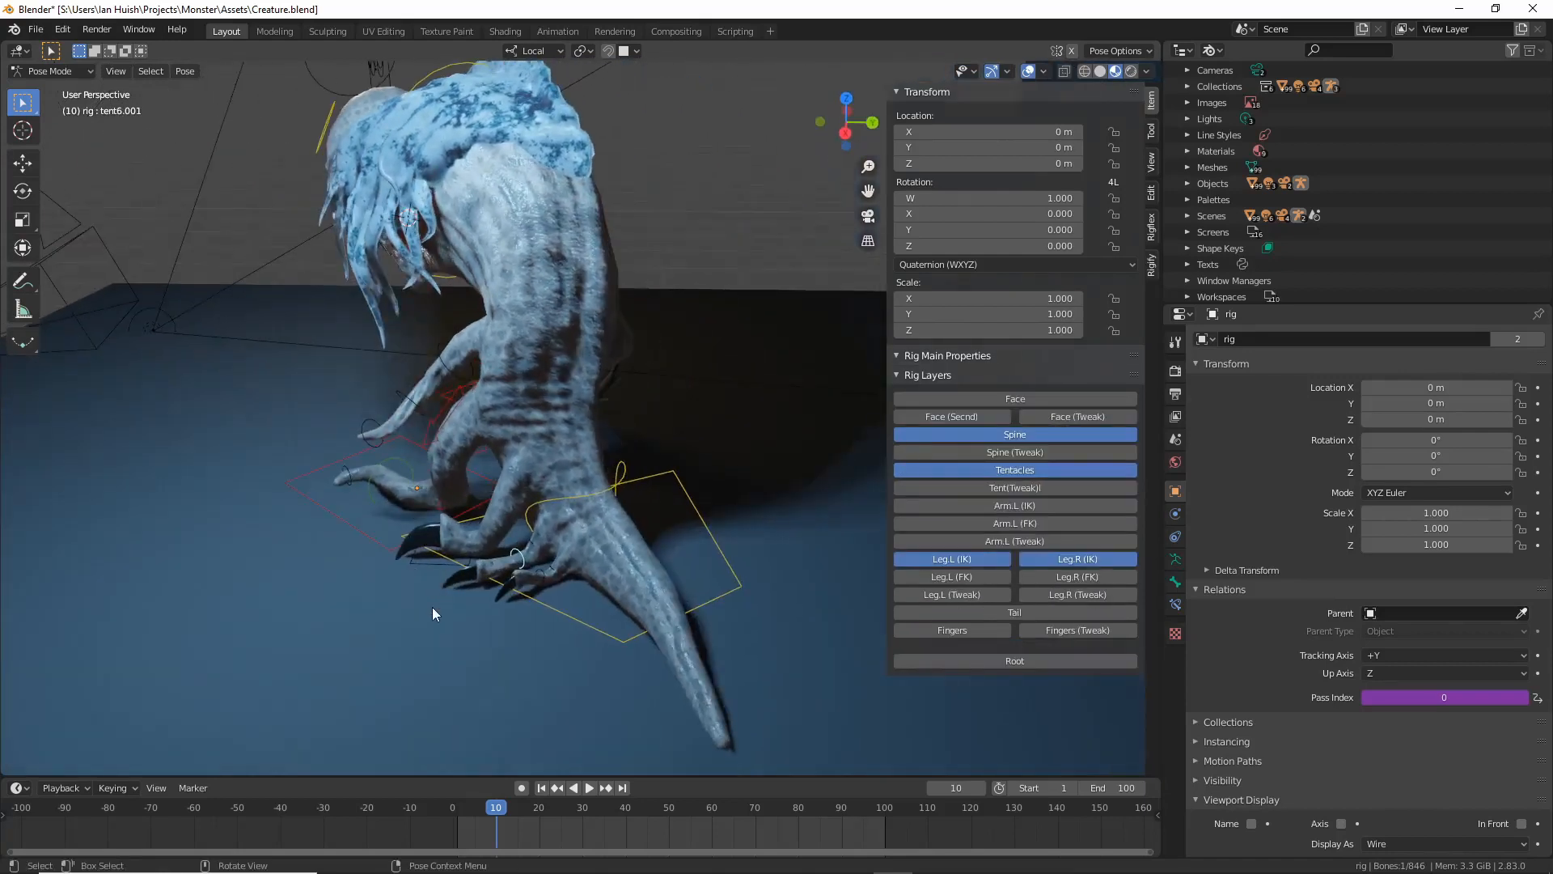
key(r)
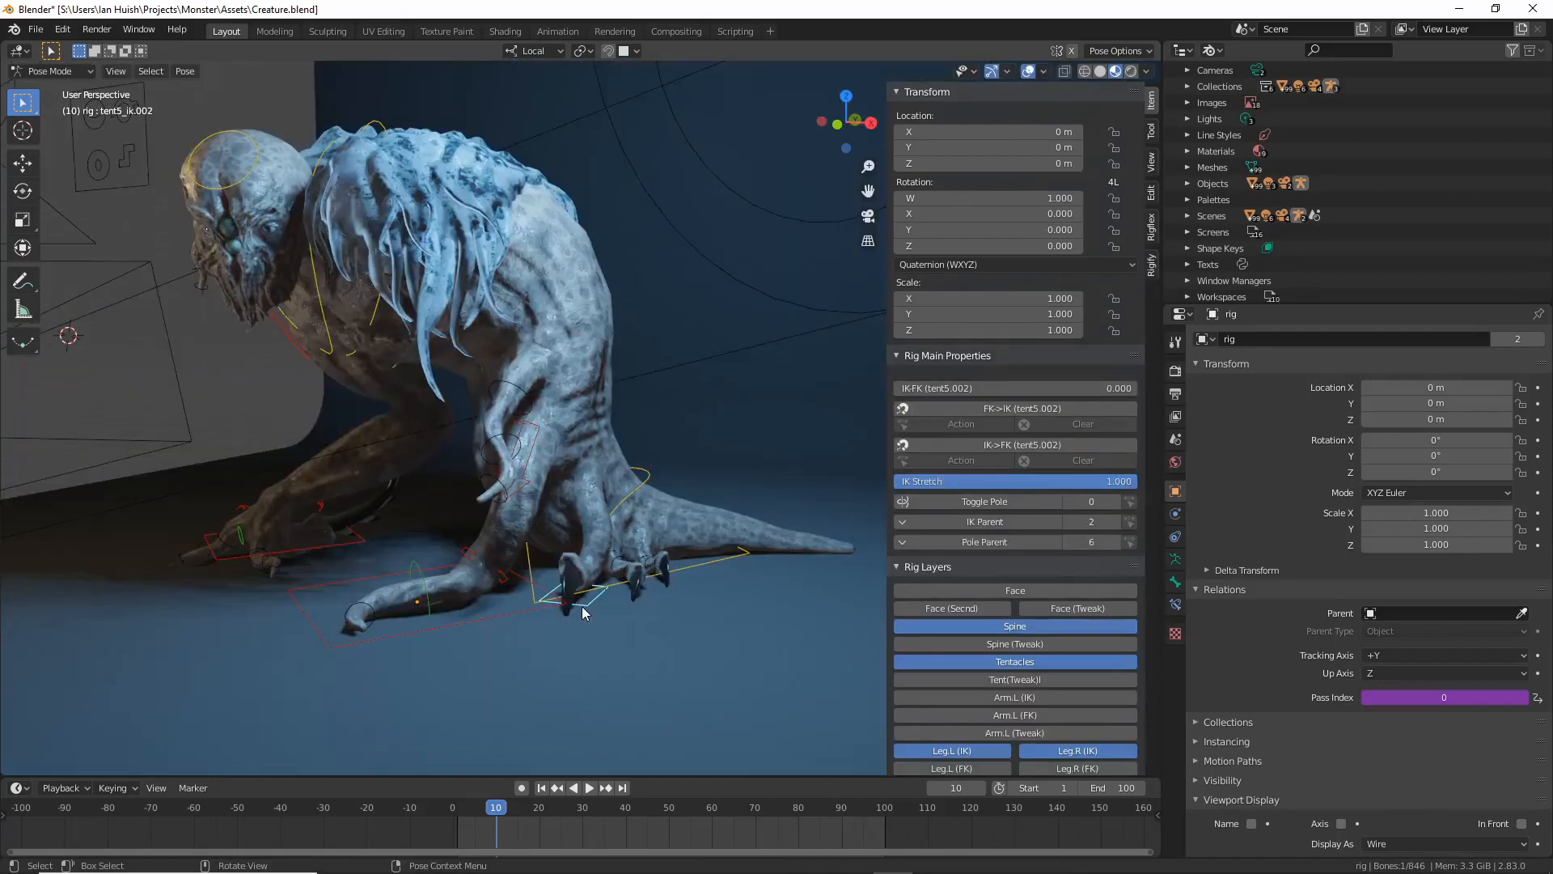
key(g)
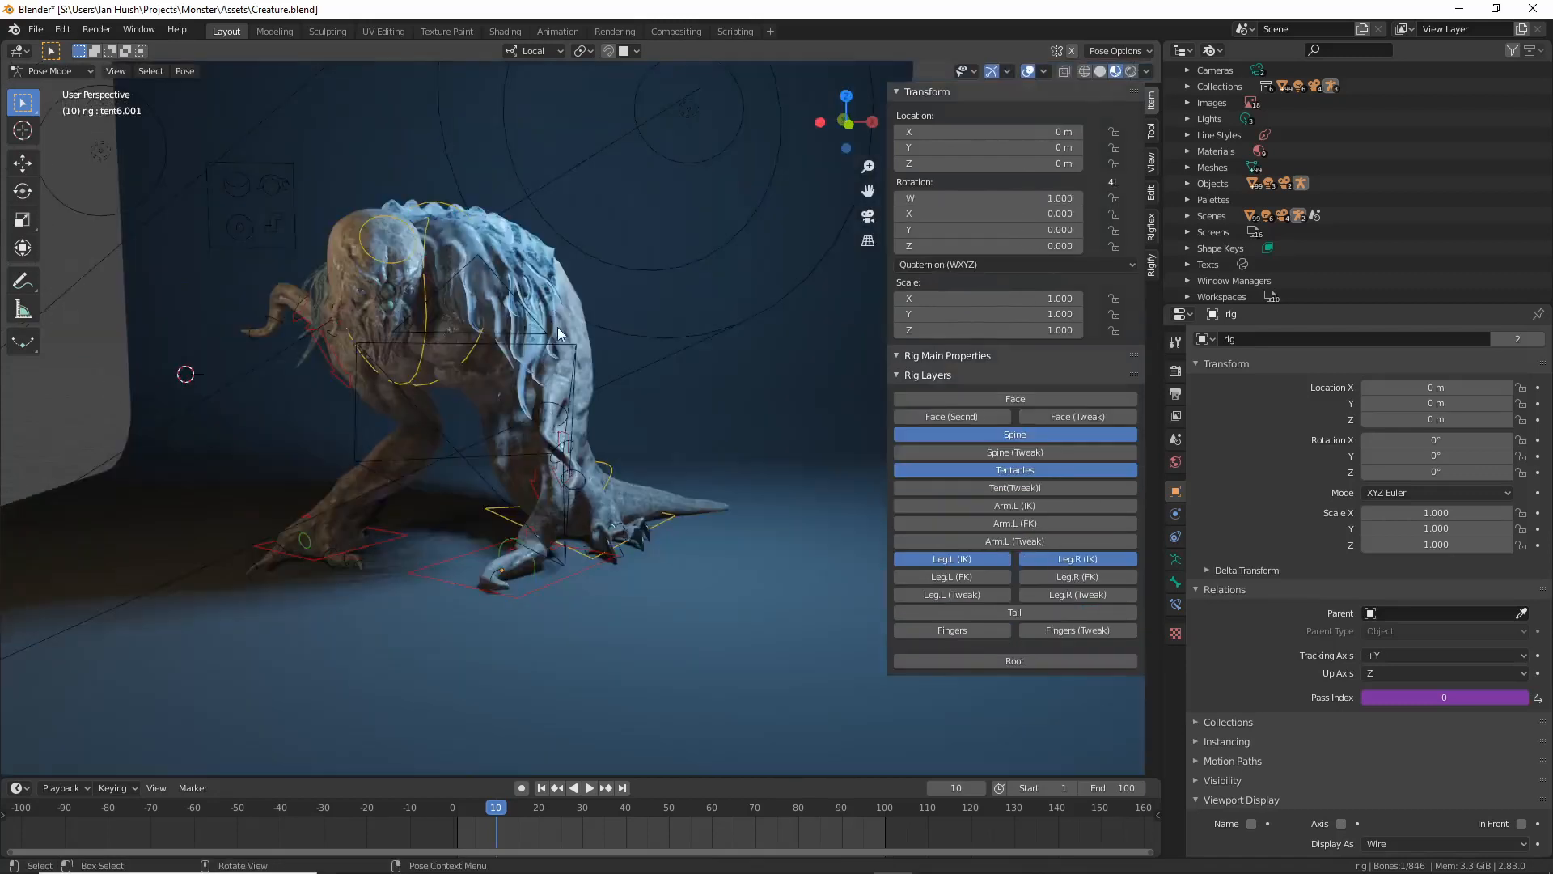
Open the rig's armature data properties and display only the armature layer holding the deform (DEF) bones.
scroll(550, 324, up, 3)
scroll(545, 327, down, 1)
shift+middle_drag(545, 326, 534, 388)
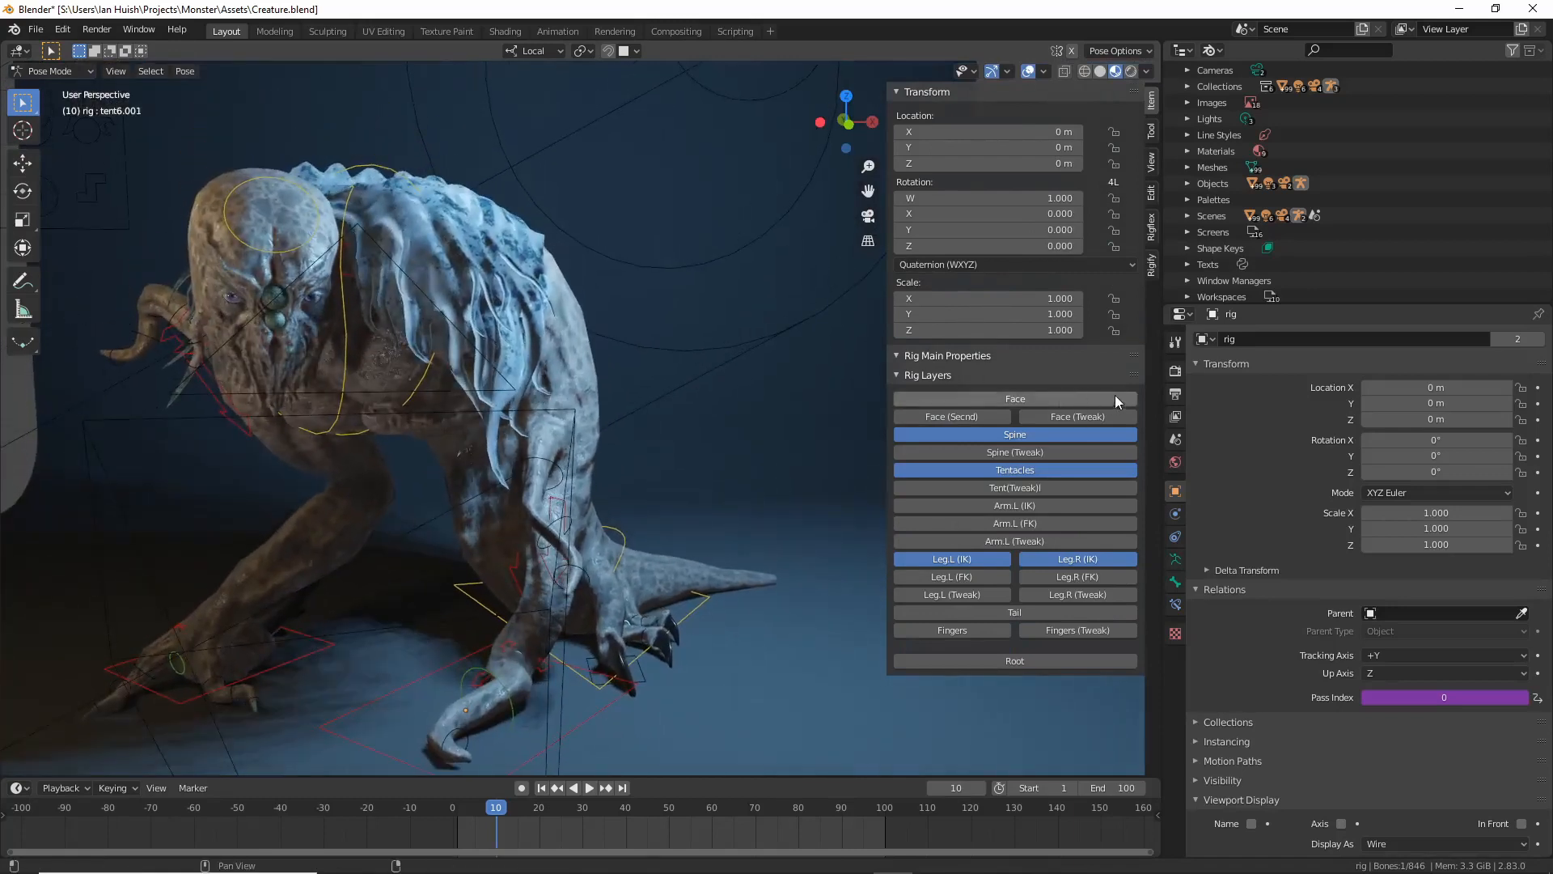
click(1178, 561)
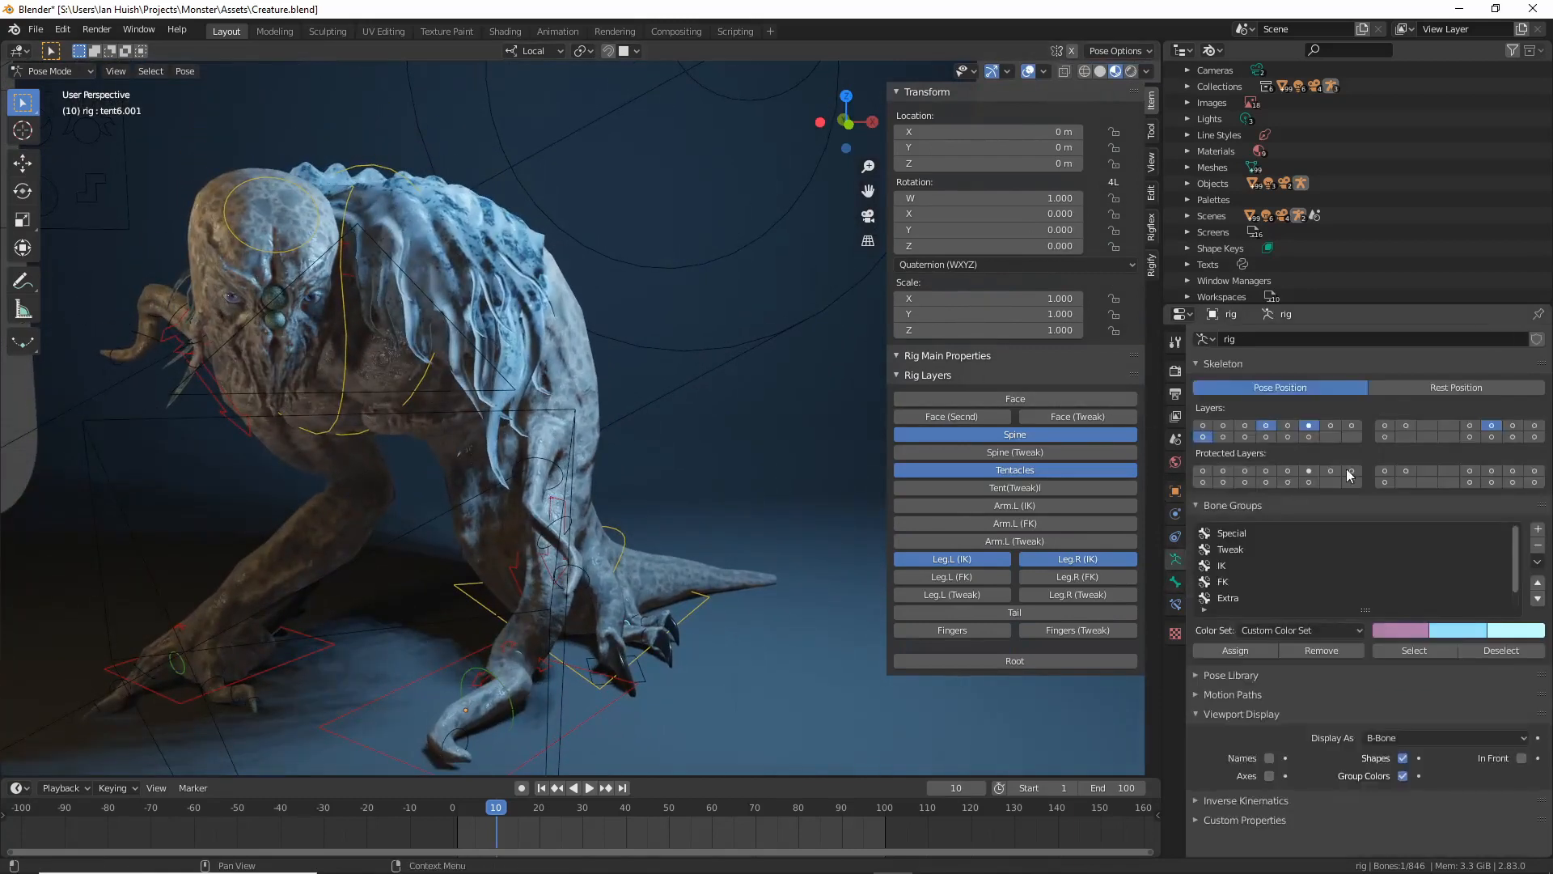
click(1491, 437)
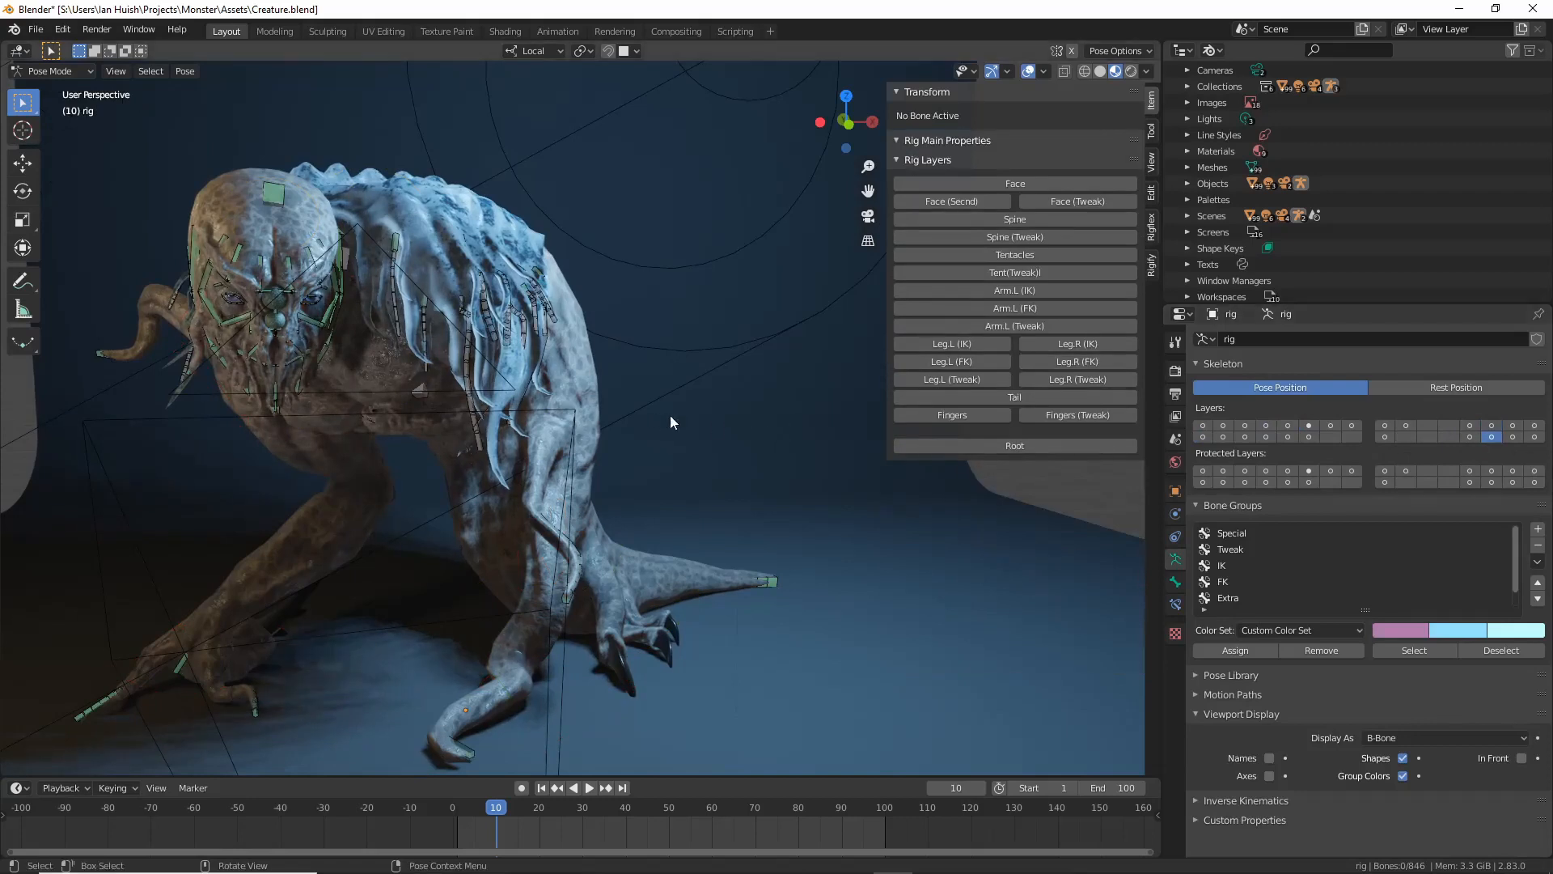
Select the DEF-BHT001.L.007 bone in a hanging tentacle and try rotating it.
click(478, 439)
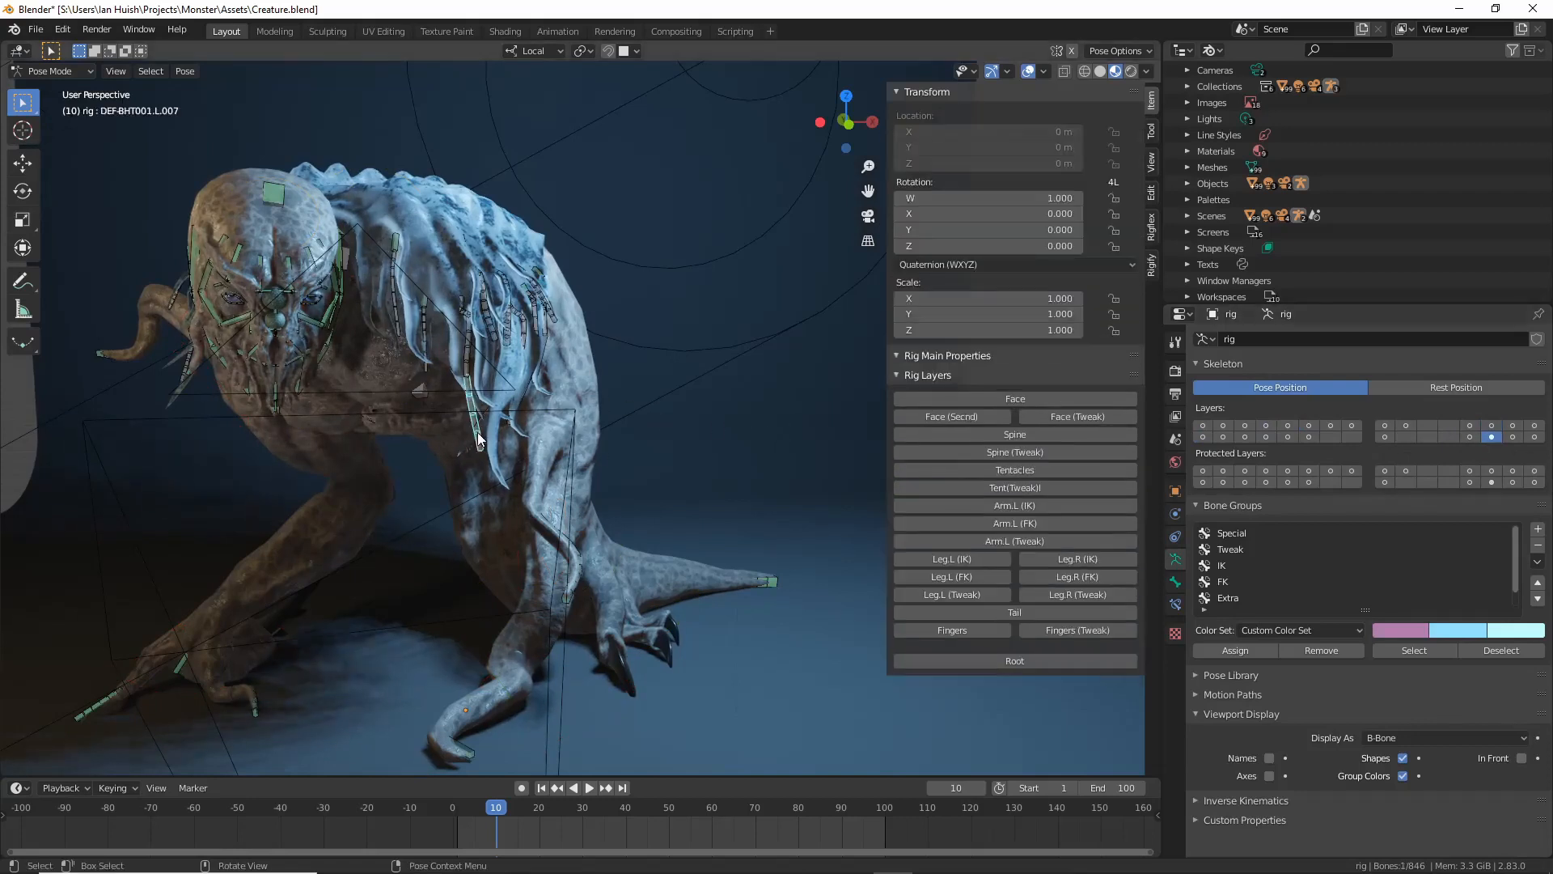
key(r)
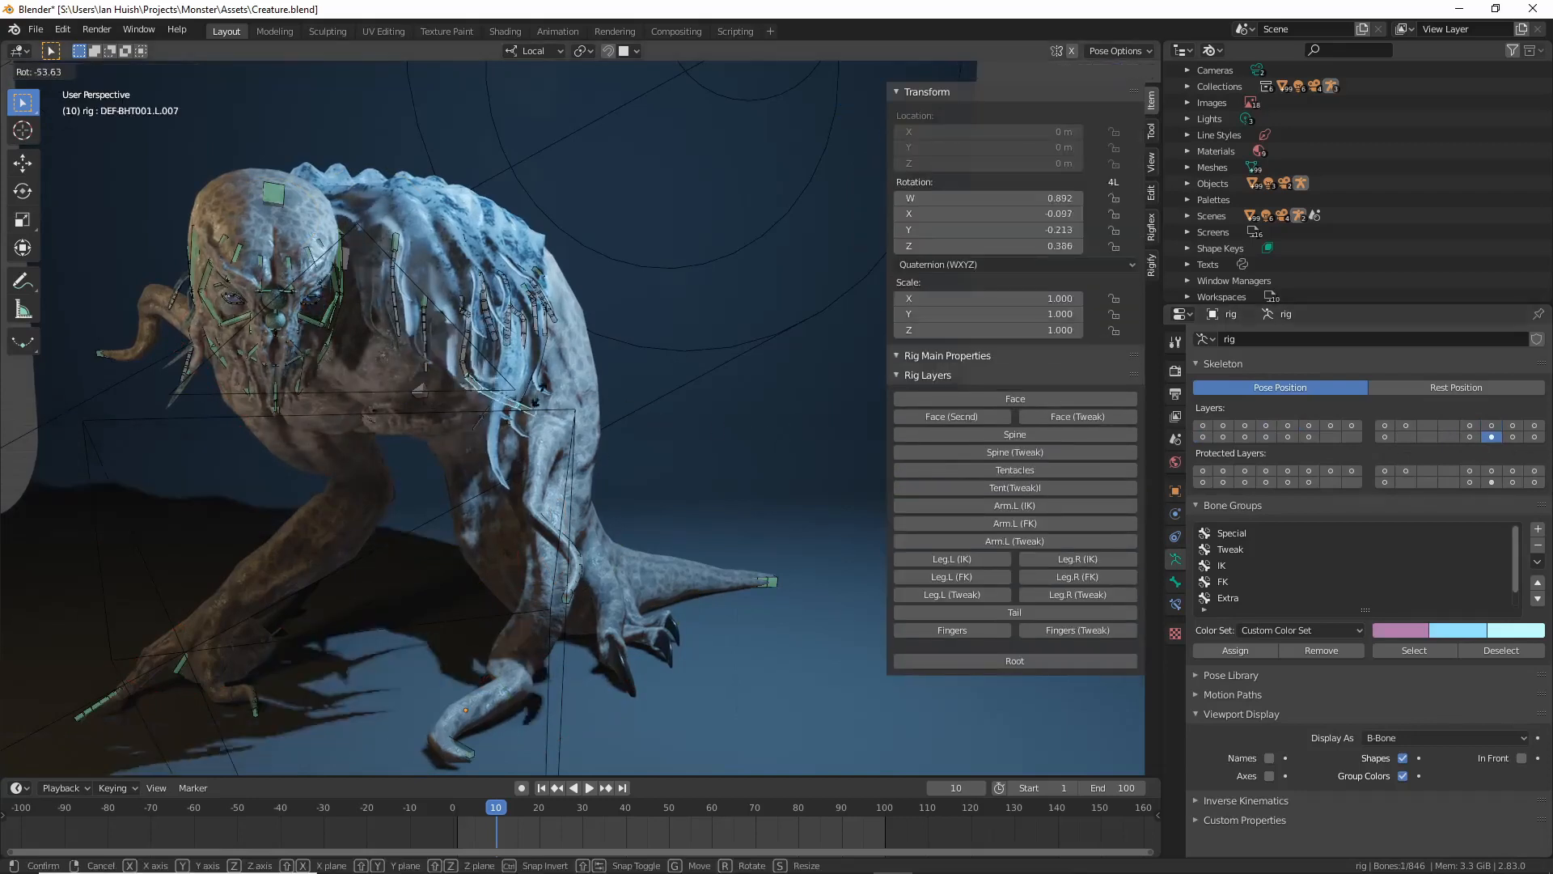
right_click(482, 457)
middle_drag(483, 457, 414, 415)
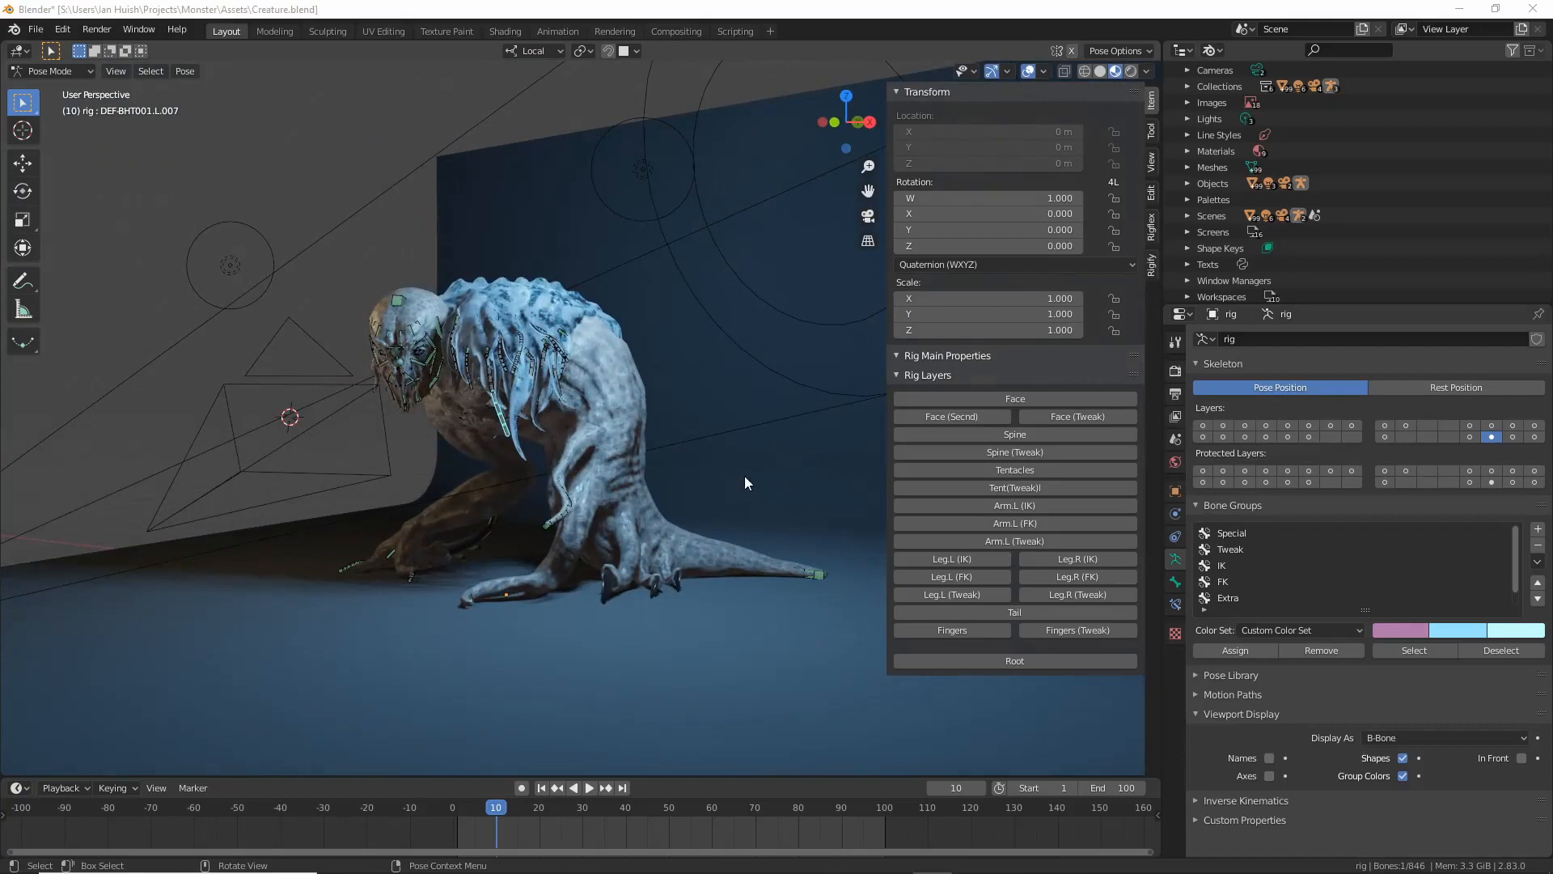
Show the Fingers rig layer alongside the deform bones for working on the creature's small left hand.
click(963, 633)
middle_drag(679, 576, 590, 493)
scroll(579, 489, up, 5)
scroll(579, 488, up, 4)
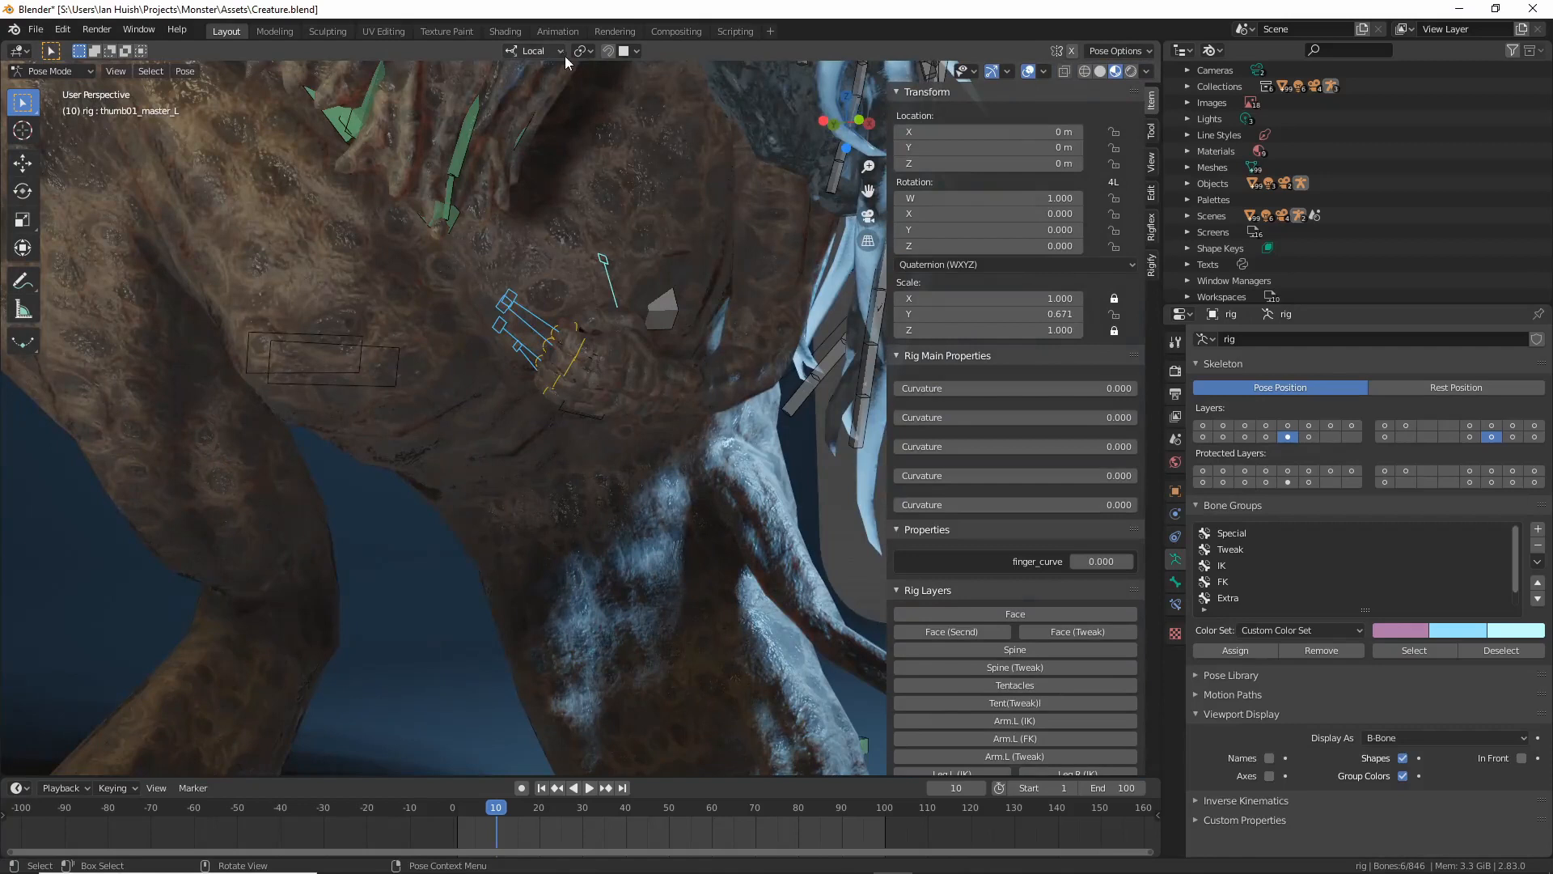
Set the transform pivot point to Individual Origins and try scaling the selected finger master controls.
click(589, 51)
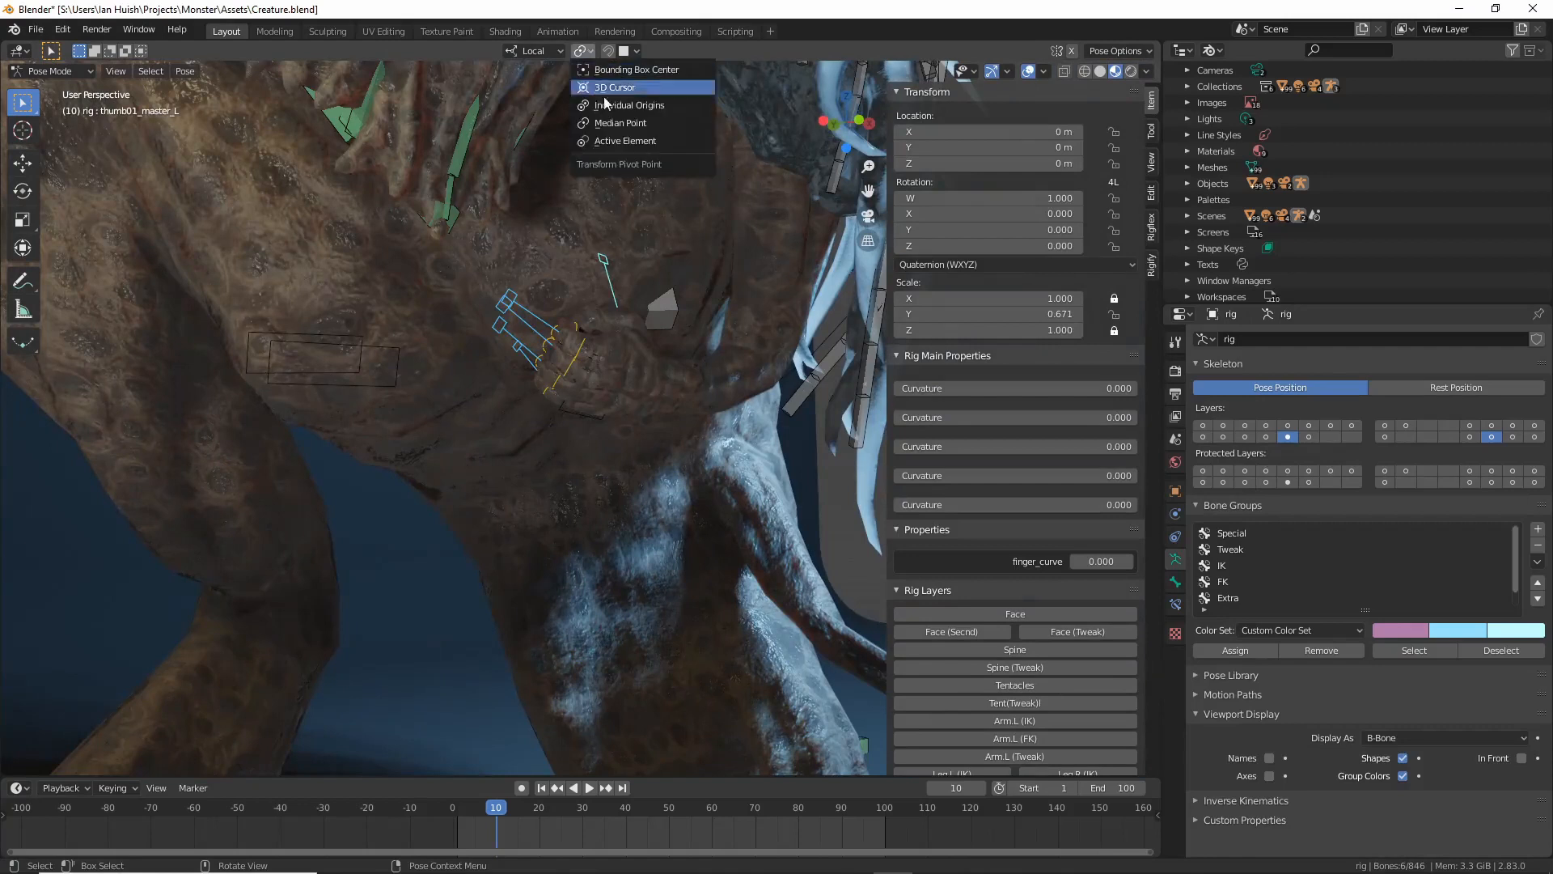
click(629, 106)
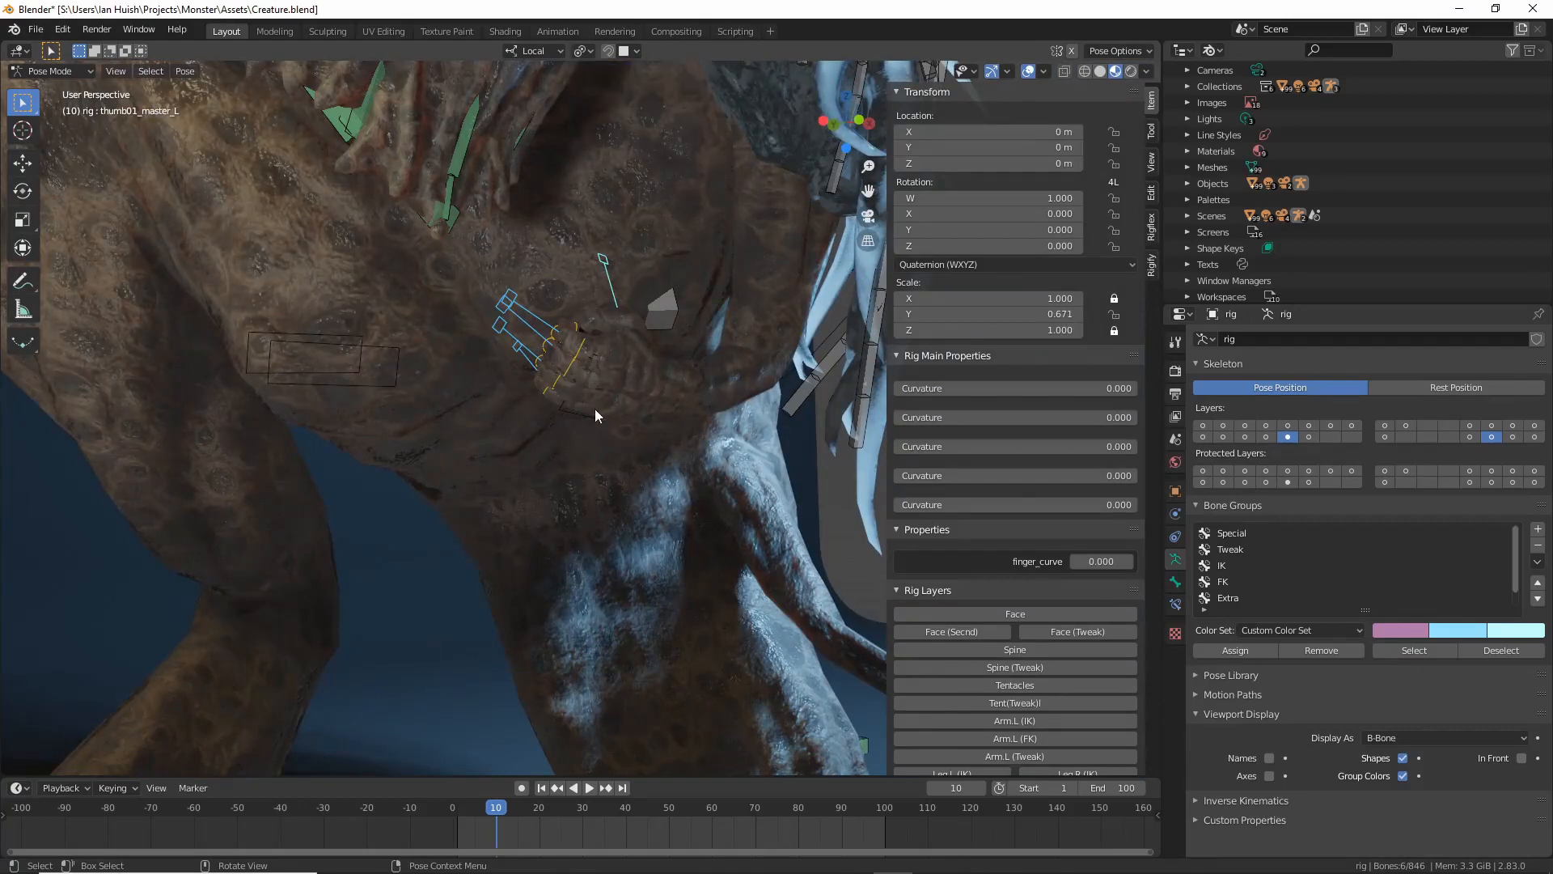
key(s)
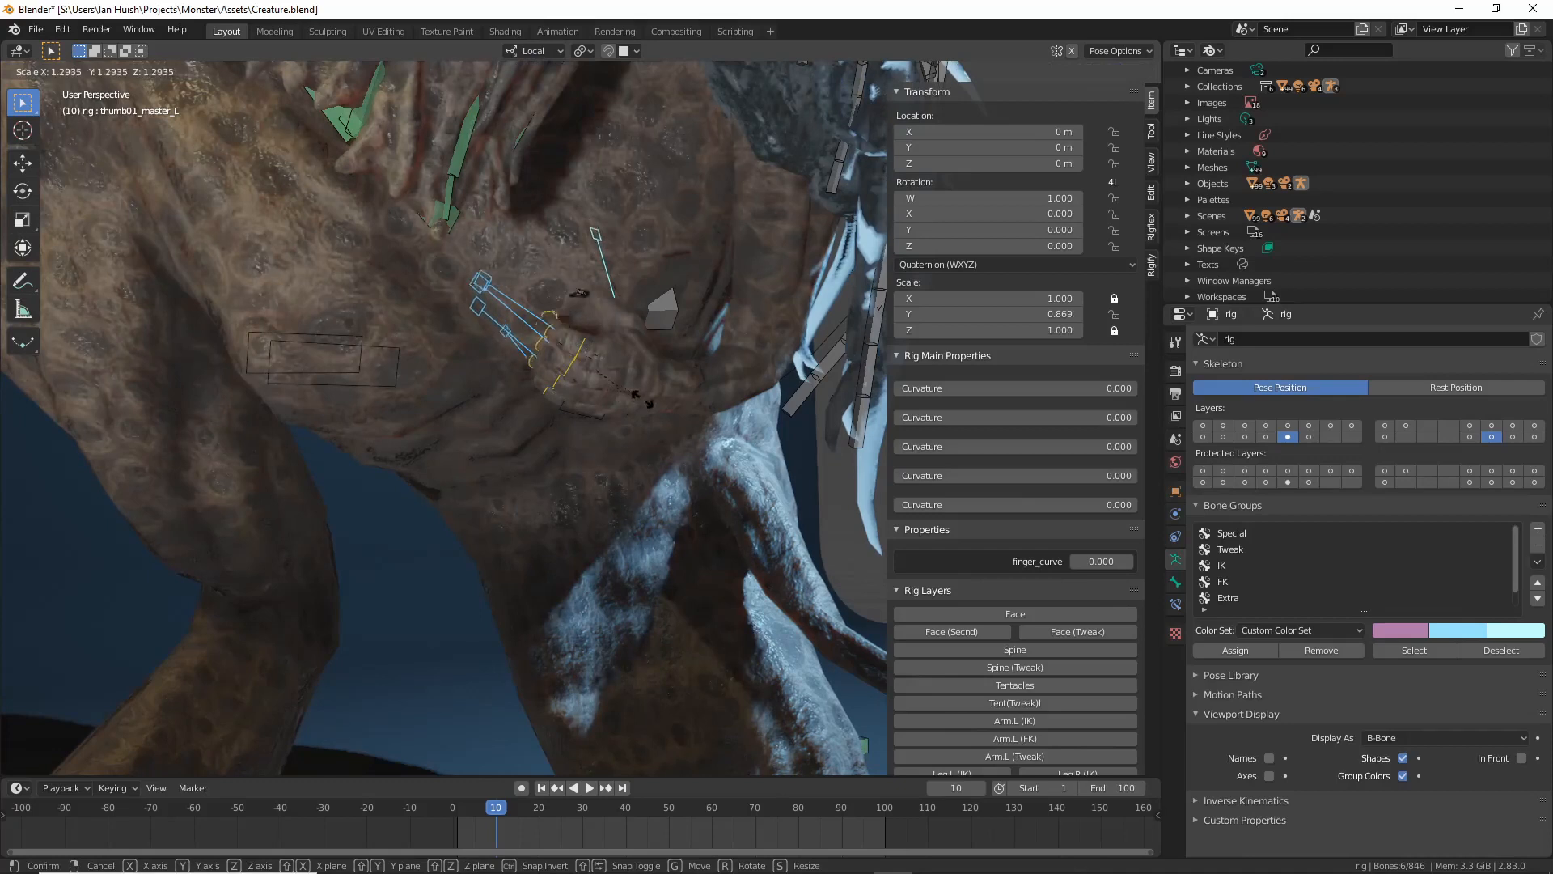
right_click(643, 421)
Rotate the index01_master_L finger control on its X axis and the pinky00_L control to 72.8° on X.
click(508, 300)
key(r)
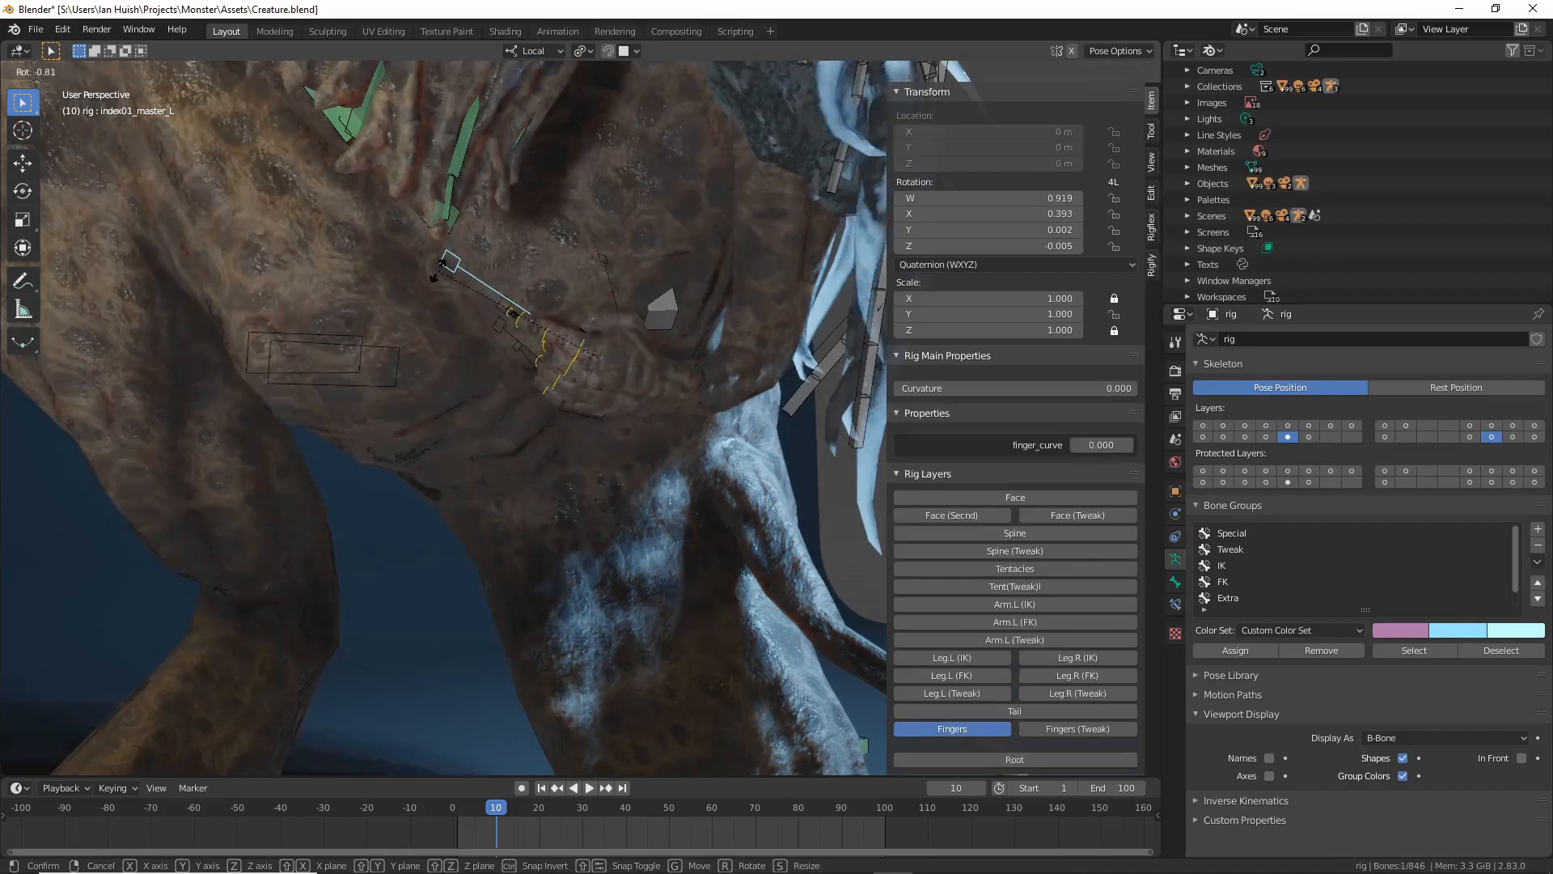
key(x)
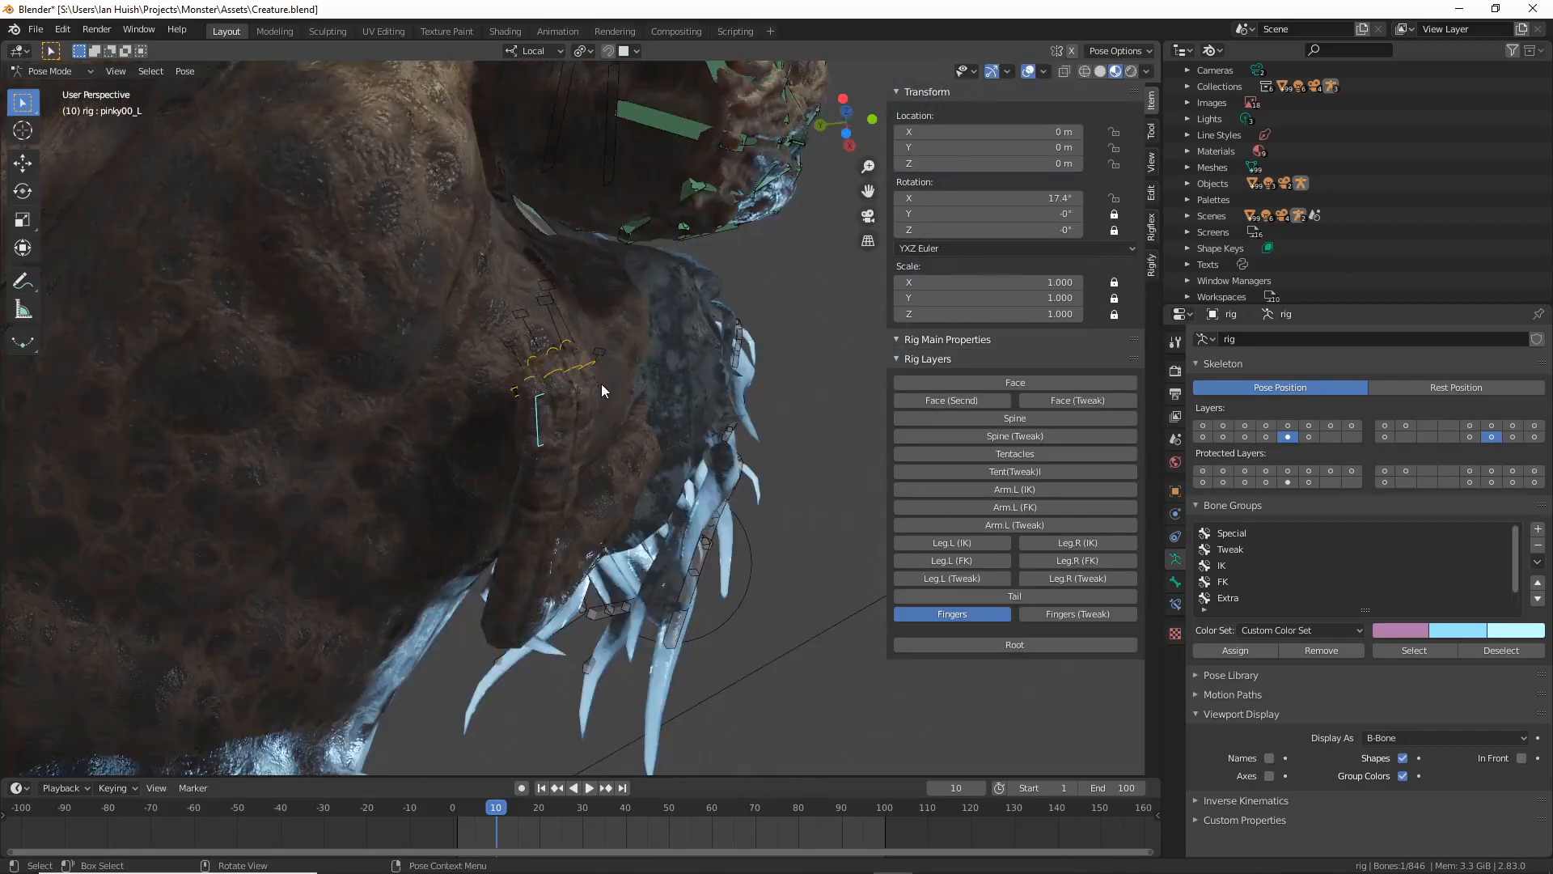
key(r)
key(x)
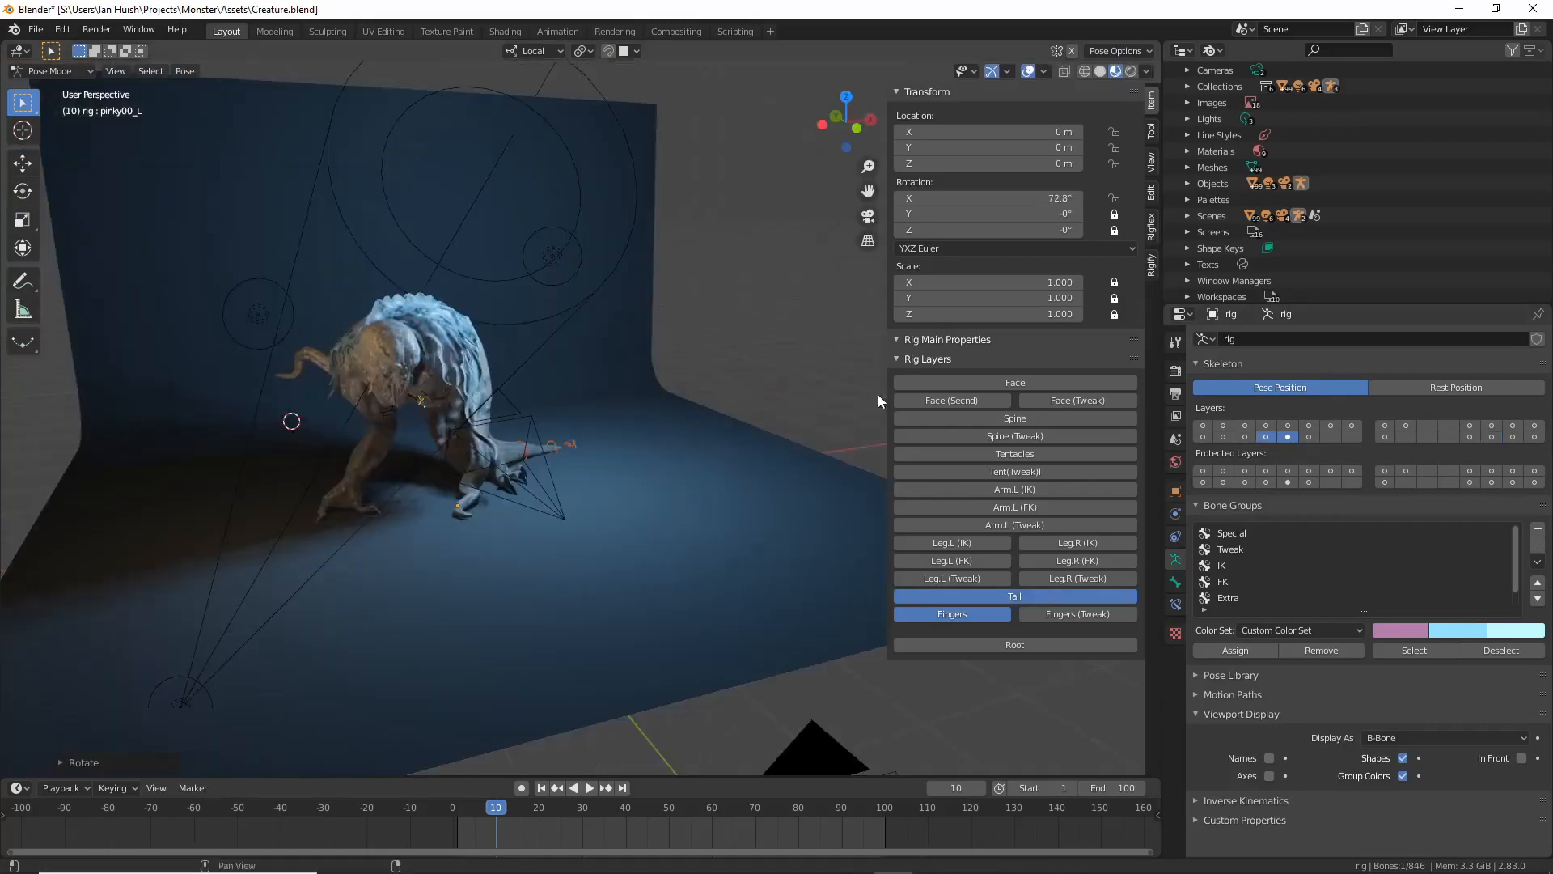
Try rotating the tail's spine_master.001 control and the neighbouring spine control near the tail tip.
middle_drag(474, 357, 433, 362)
click(624, 443)
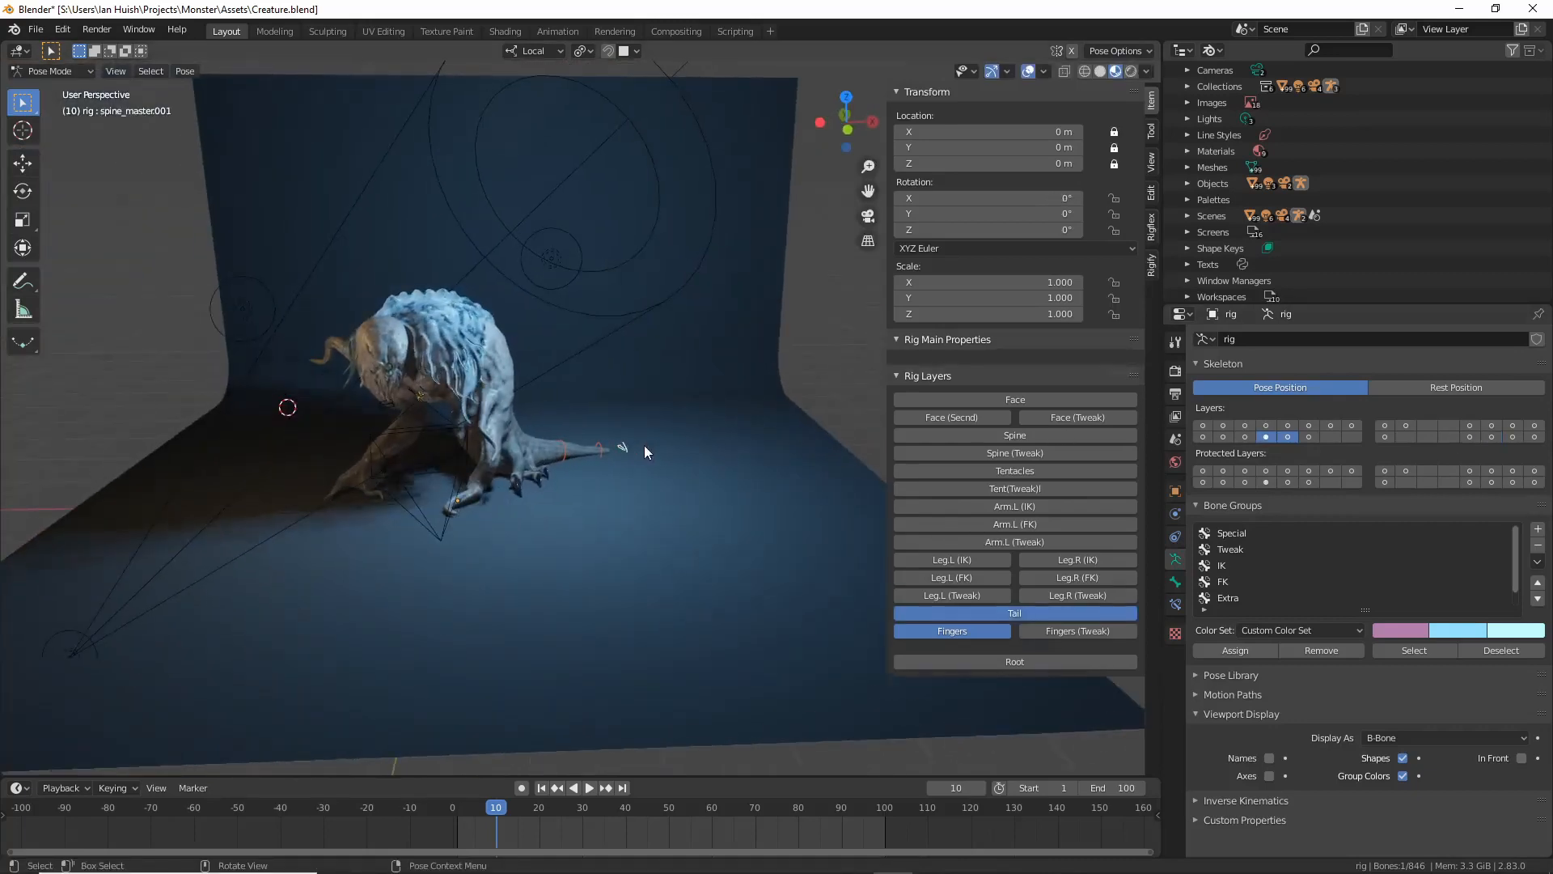
key(r)
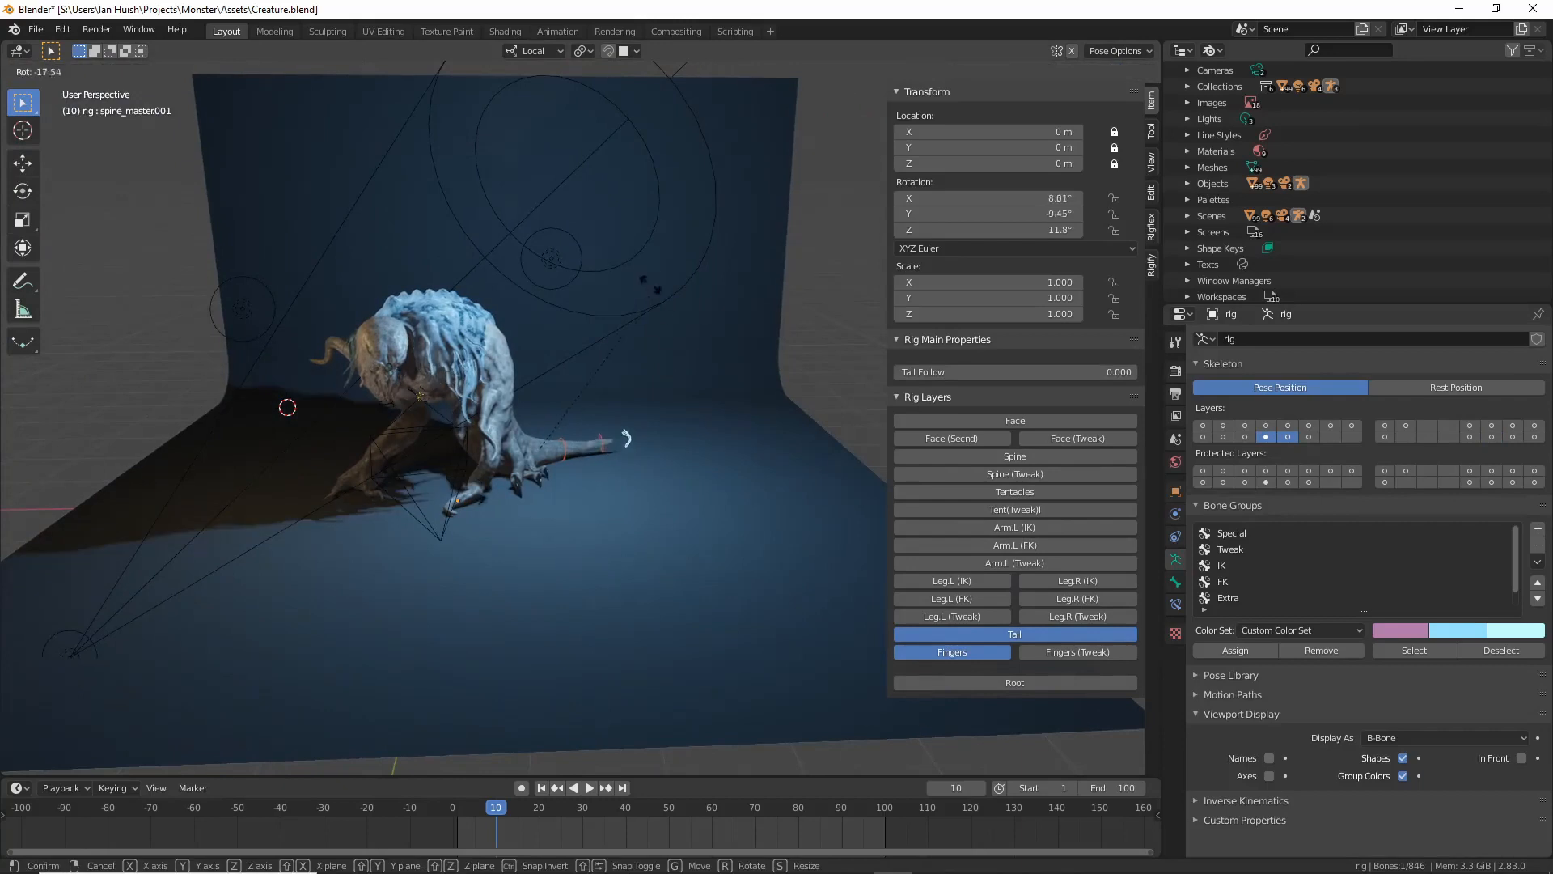
click(625, 440)
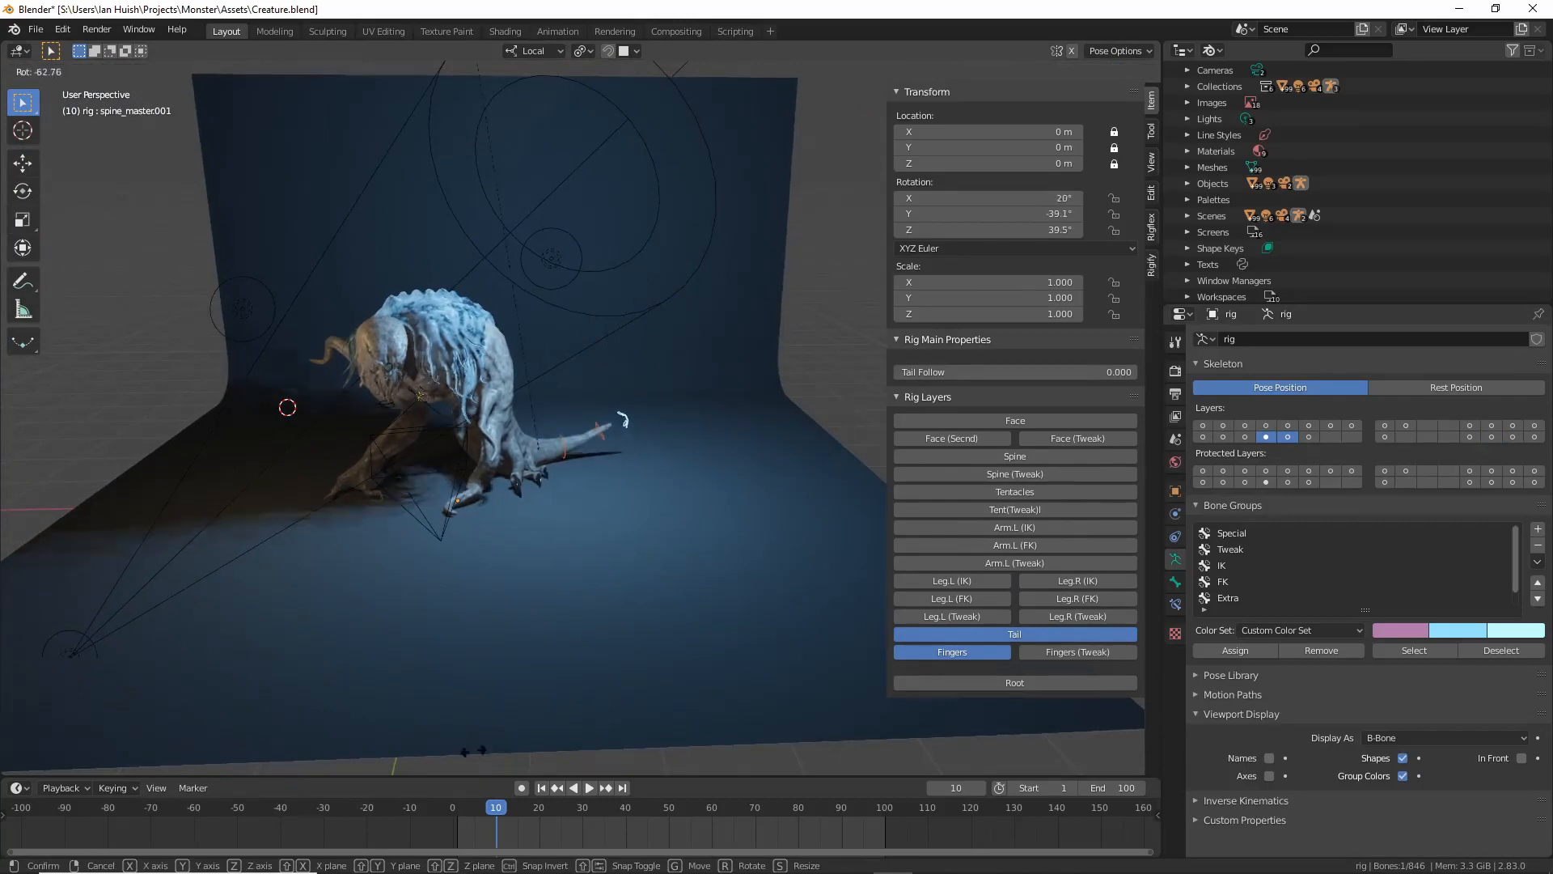
click(607, 453)
key(r)
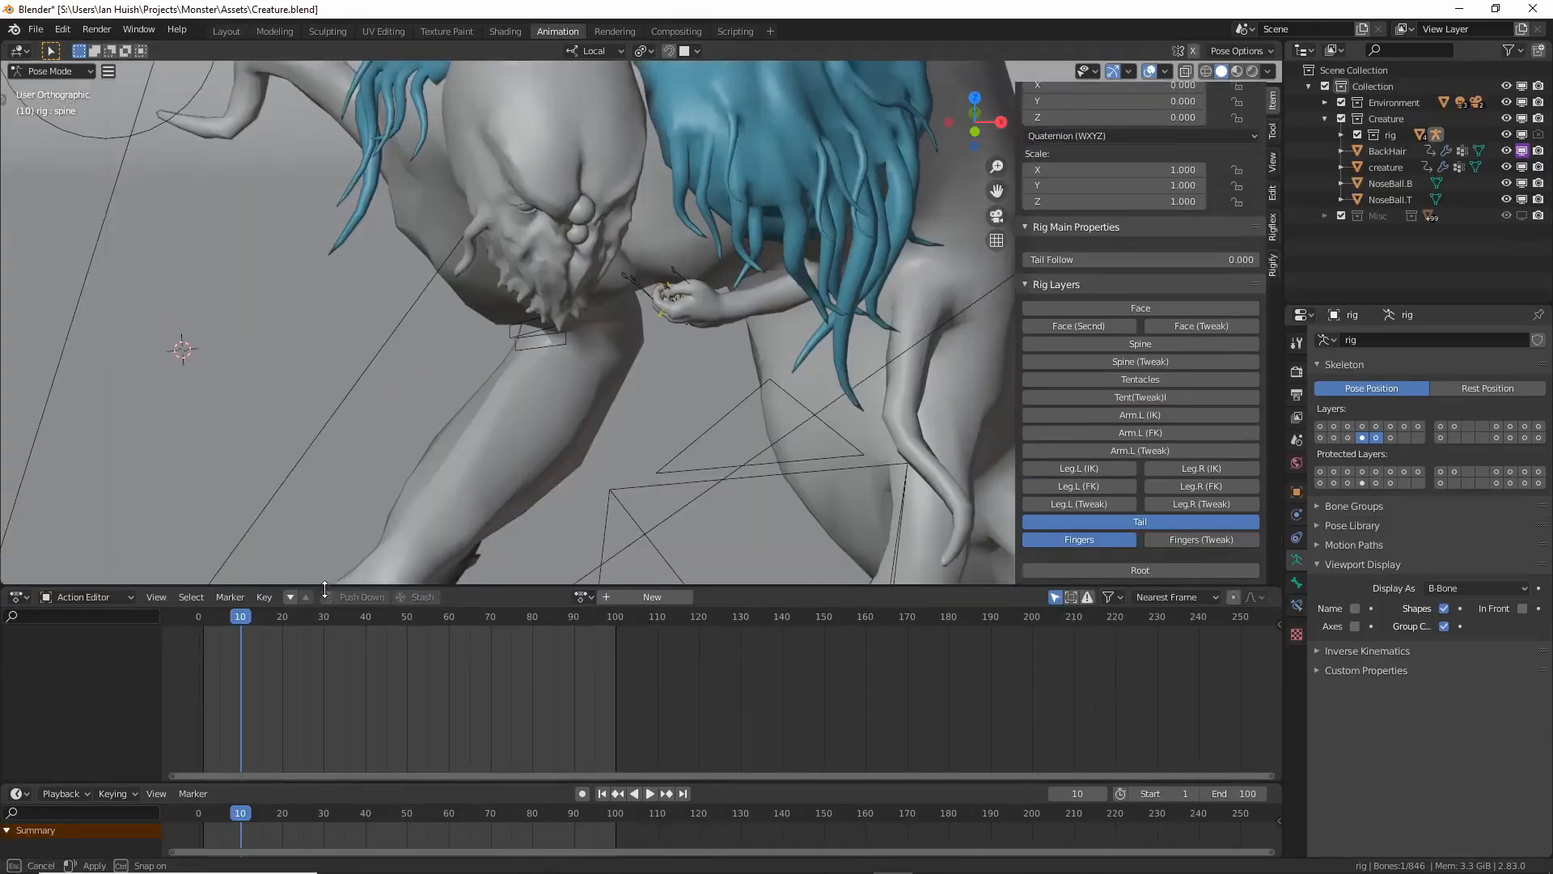
Assign the LimpingWalkSlow action to the rig in the Action Editor and play it back.
scroll(534, 243, down, 5)
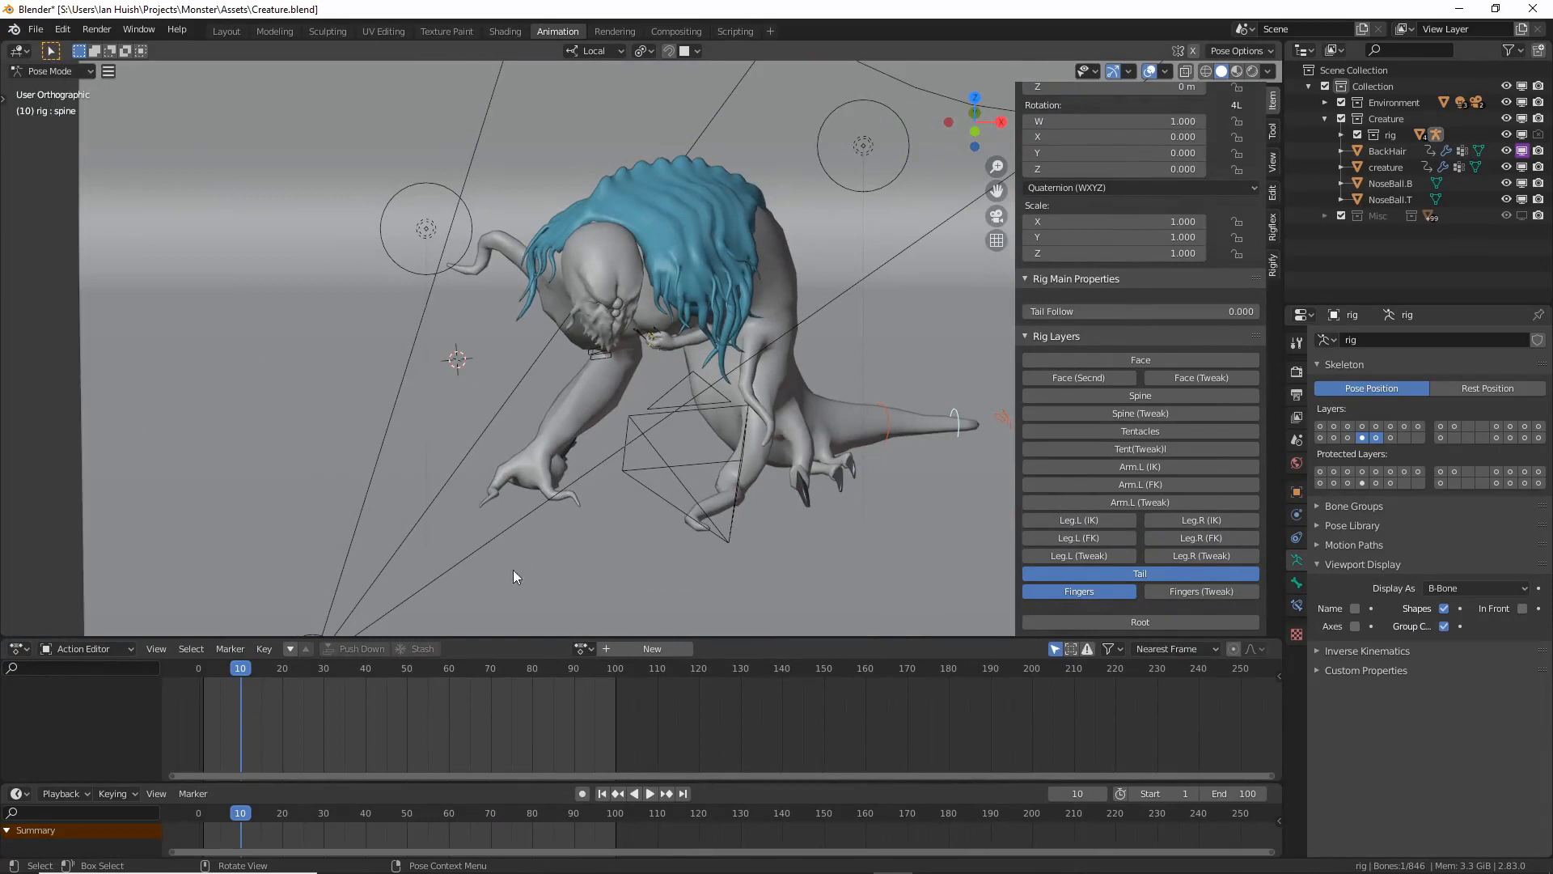
click(584, 649)
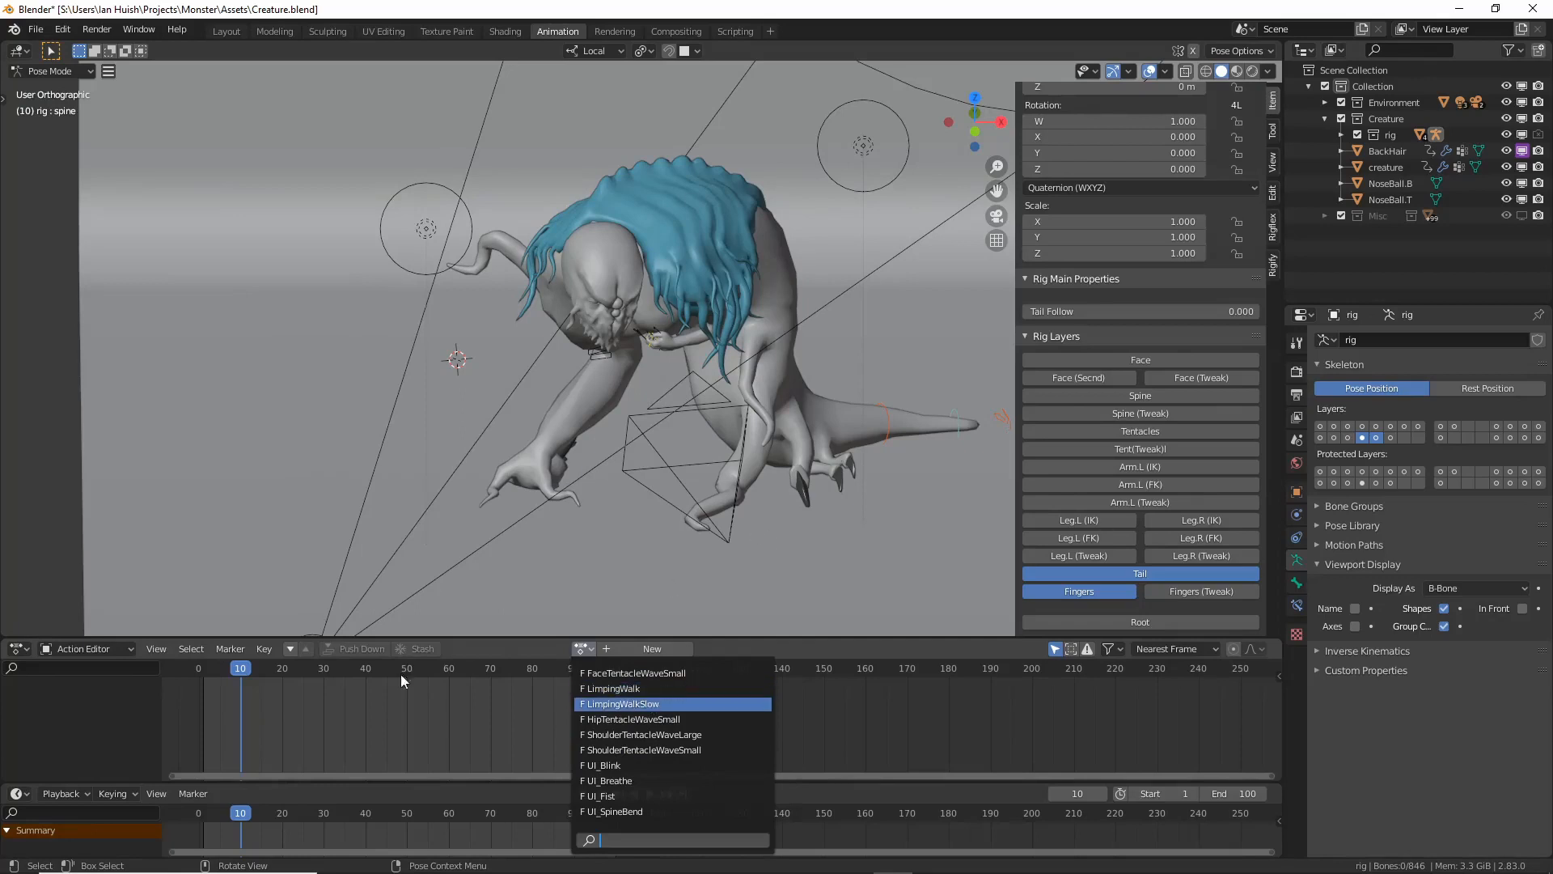
click(664, 705)
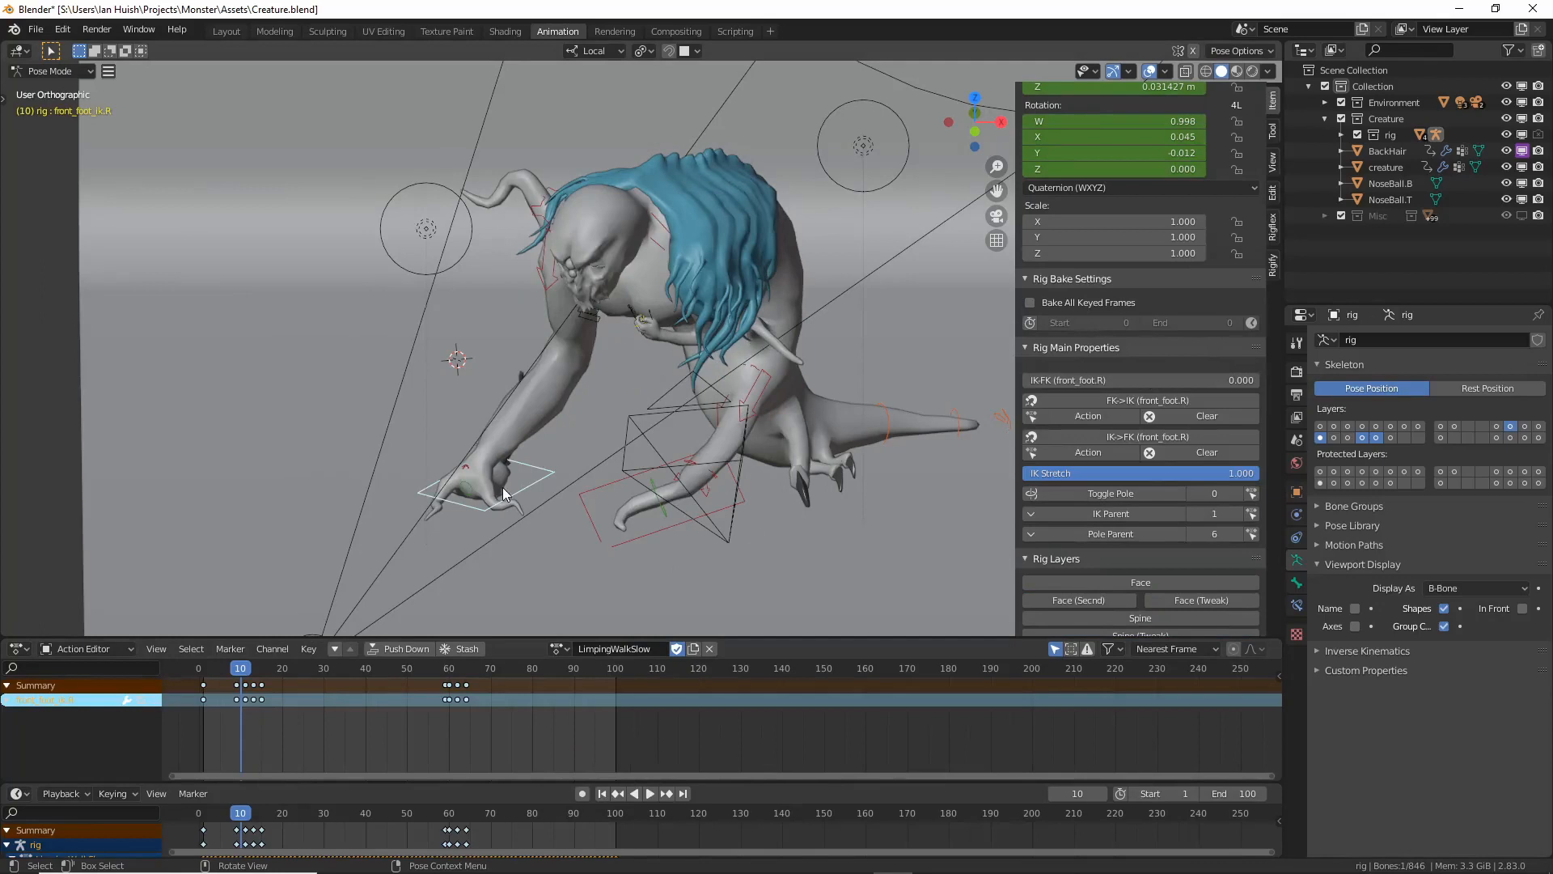
key(space)
middle_drag(657, 488, 601, 454)
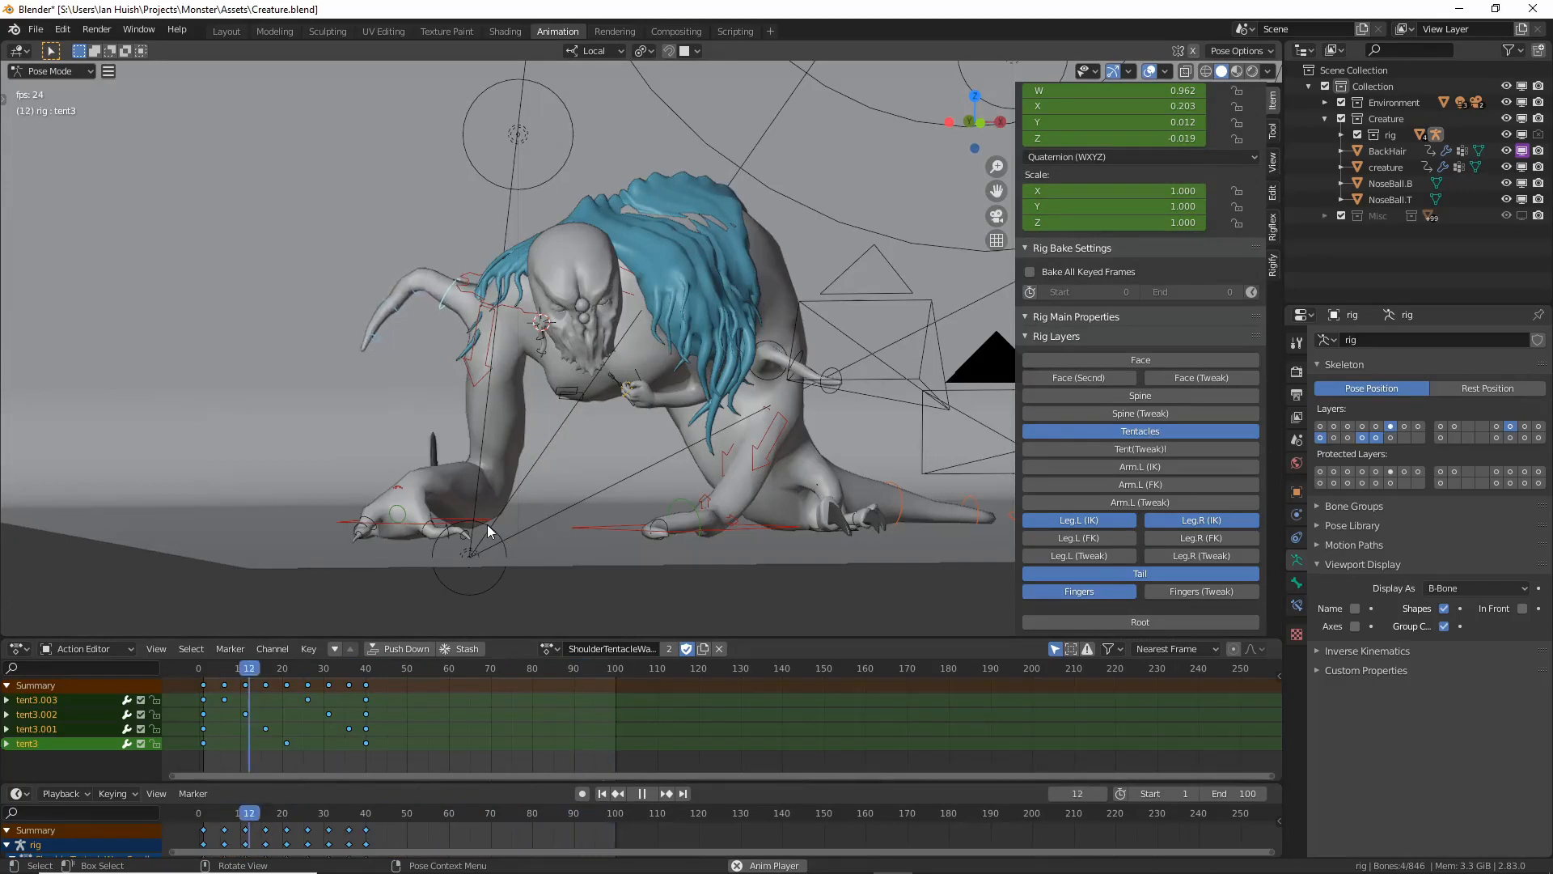
Examine the shoulder tentacle wave animation, and play the LimpingWalkSlow action up to frame 72.
middle_drag(487, 524, 511, 452)
scroll(514, 445, up, 3)
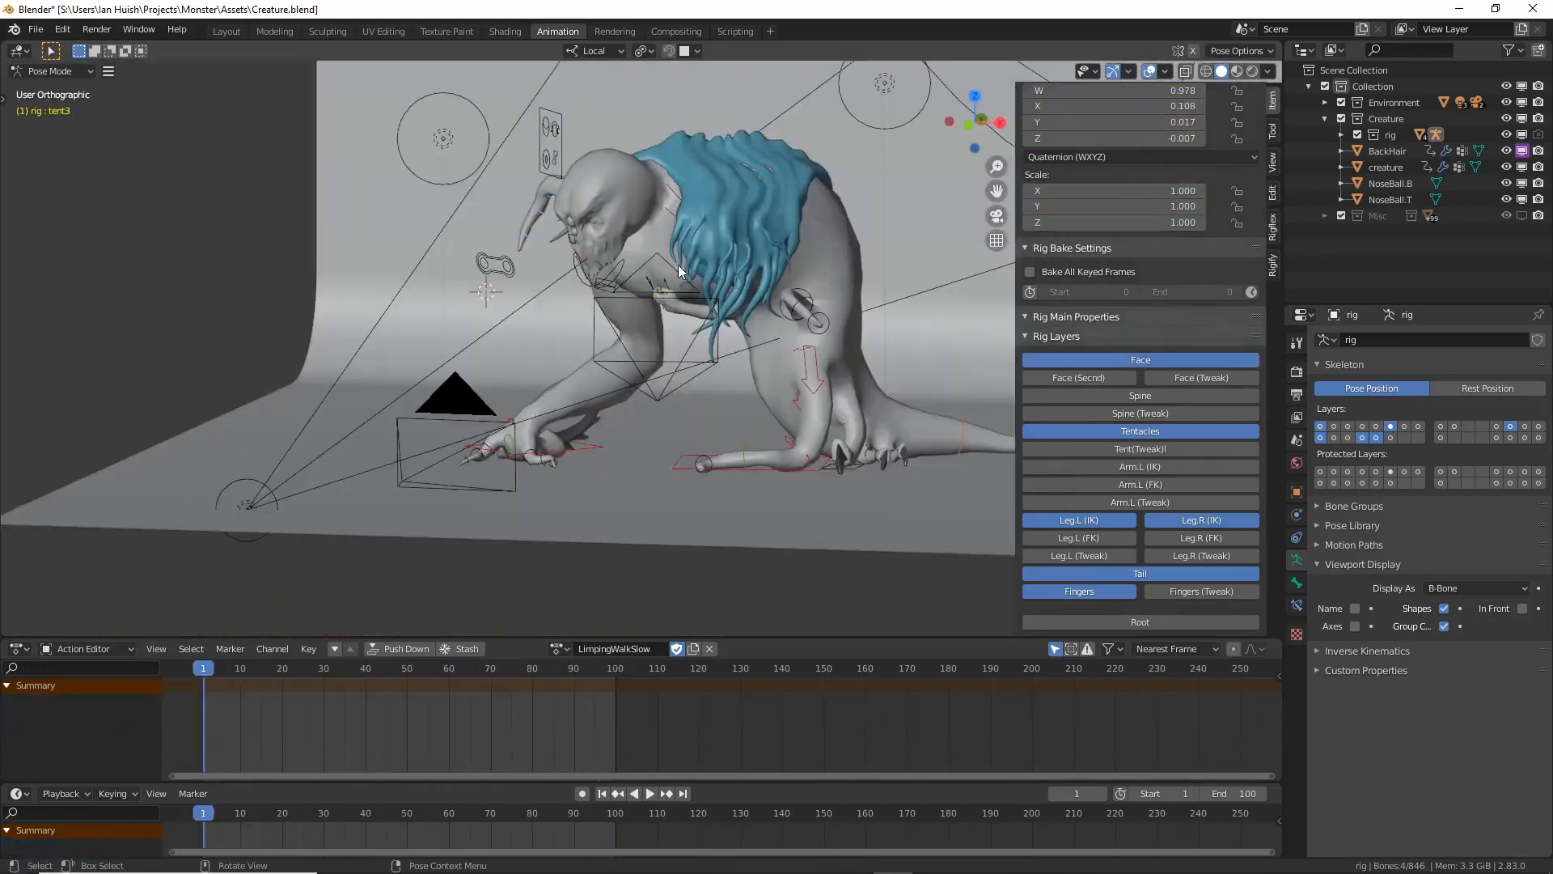
middle_drag(631, 275, 741, 270)
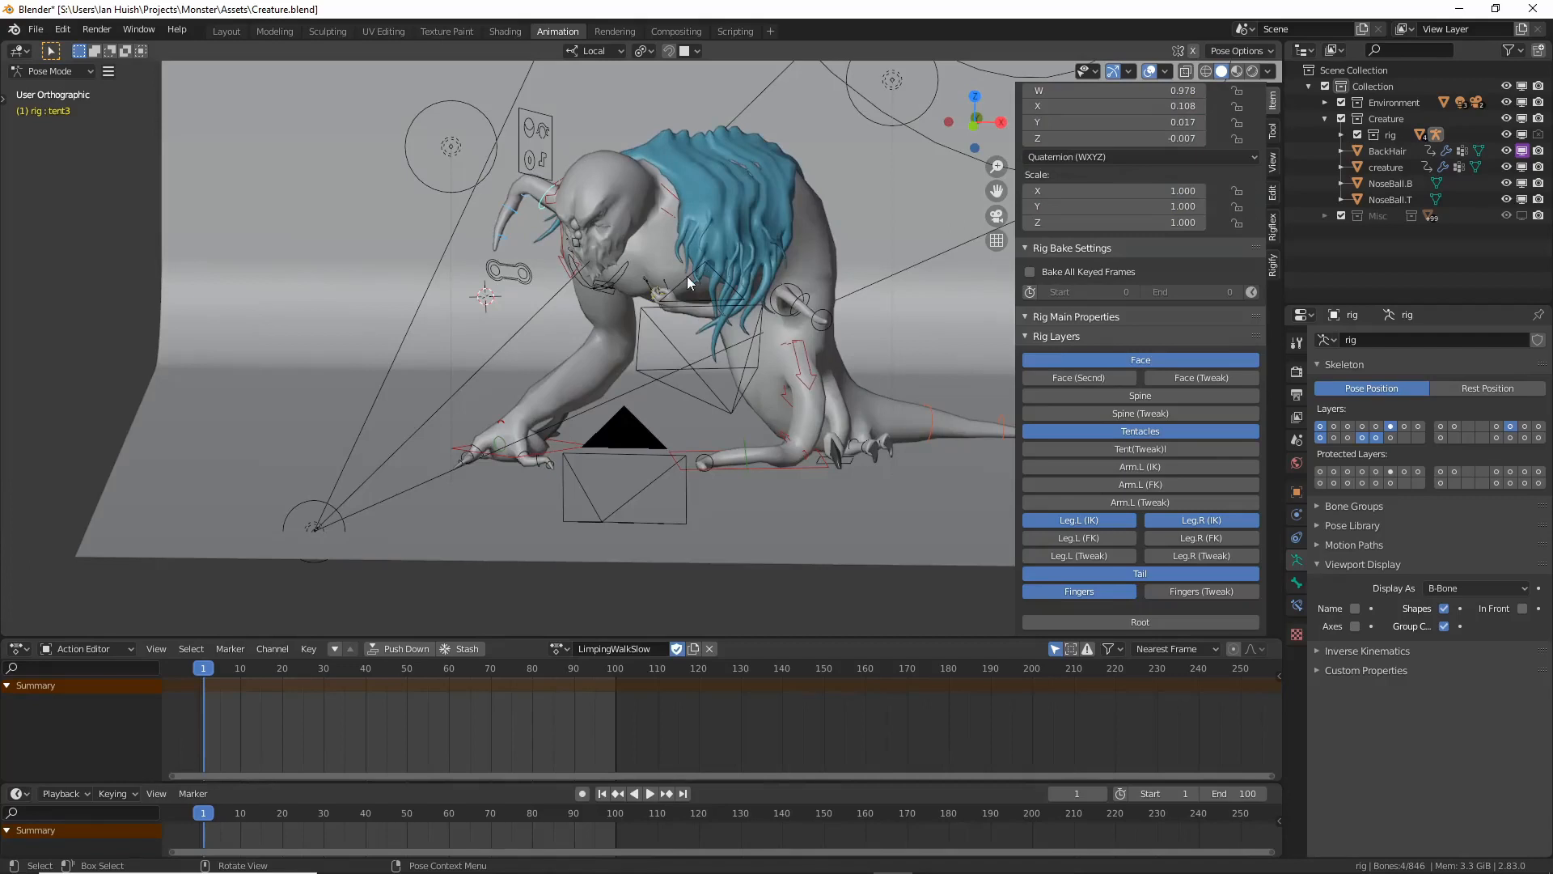
key(space)
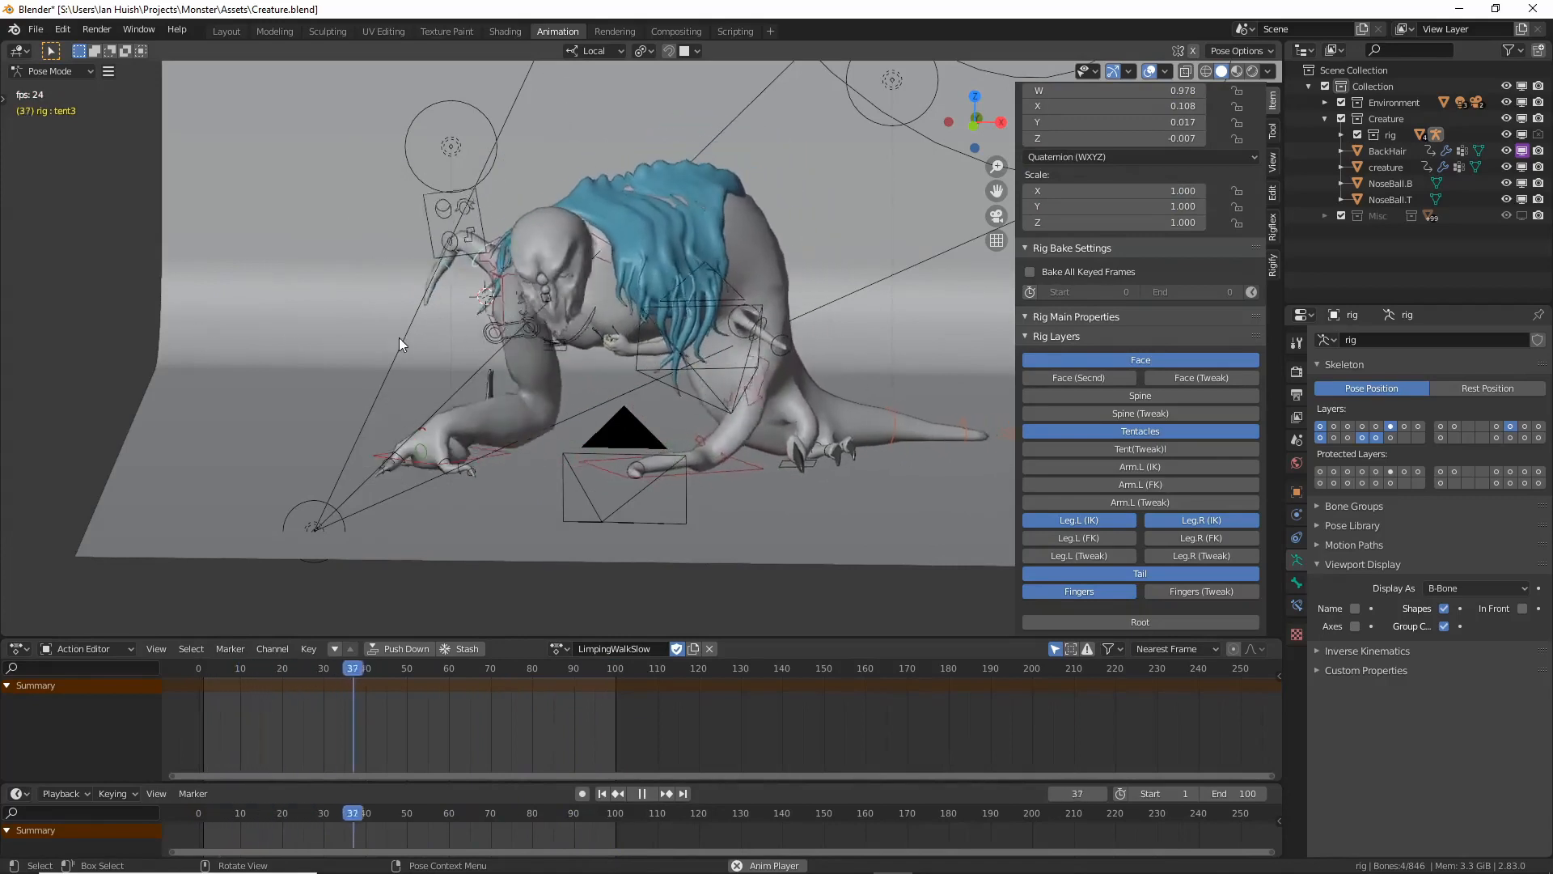
key(space)
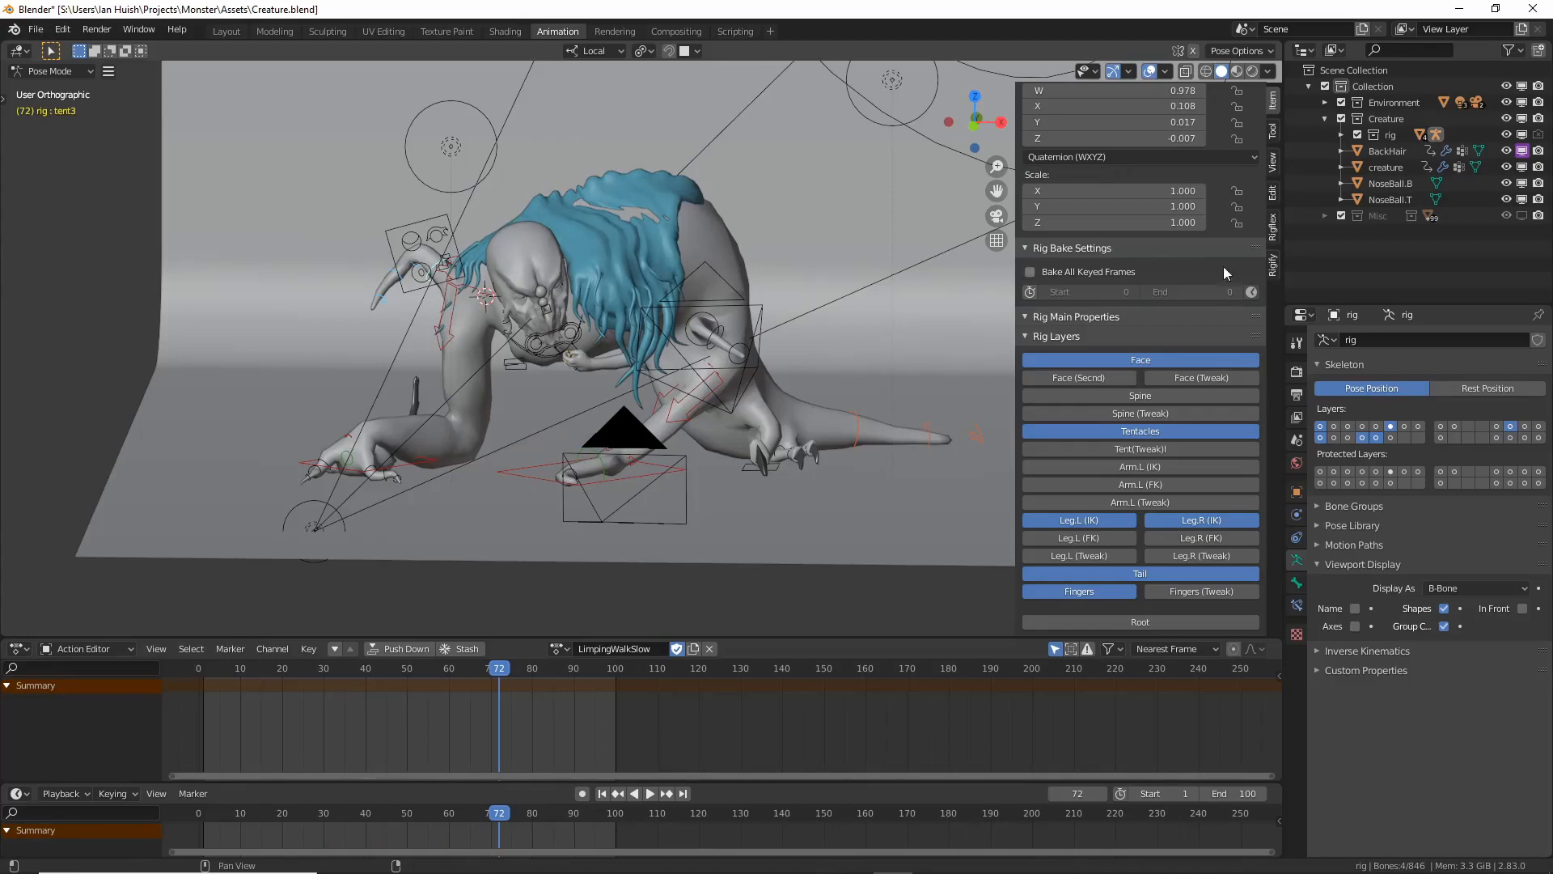
Show the RigFlex settings, find the add-on in the preferences by searching "flex", and toggle it off and back on.
click(1272, 228)
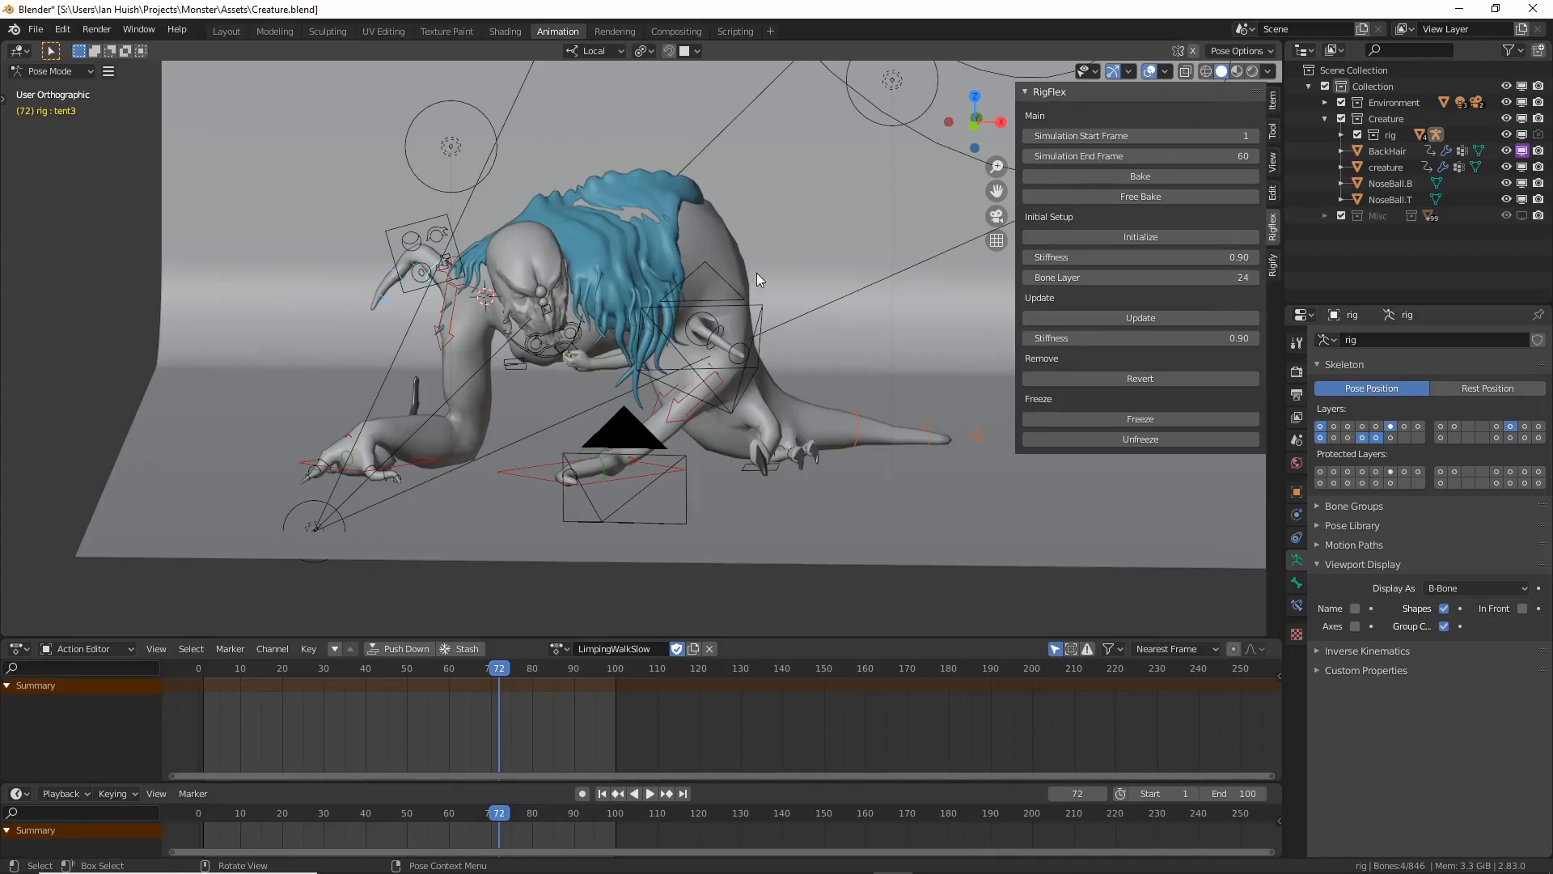
mouse_move(639, 292)
middle_down()
mouse_move(533, 289)
mouse_move(651, 307)
mouse_move(681, 291)
mouse_move(623, 319)
middle_up()
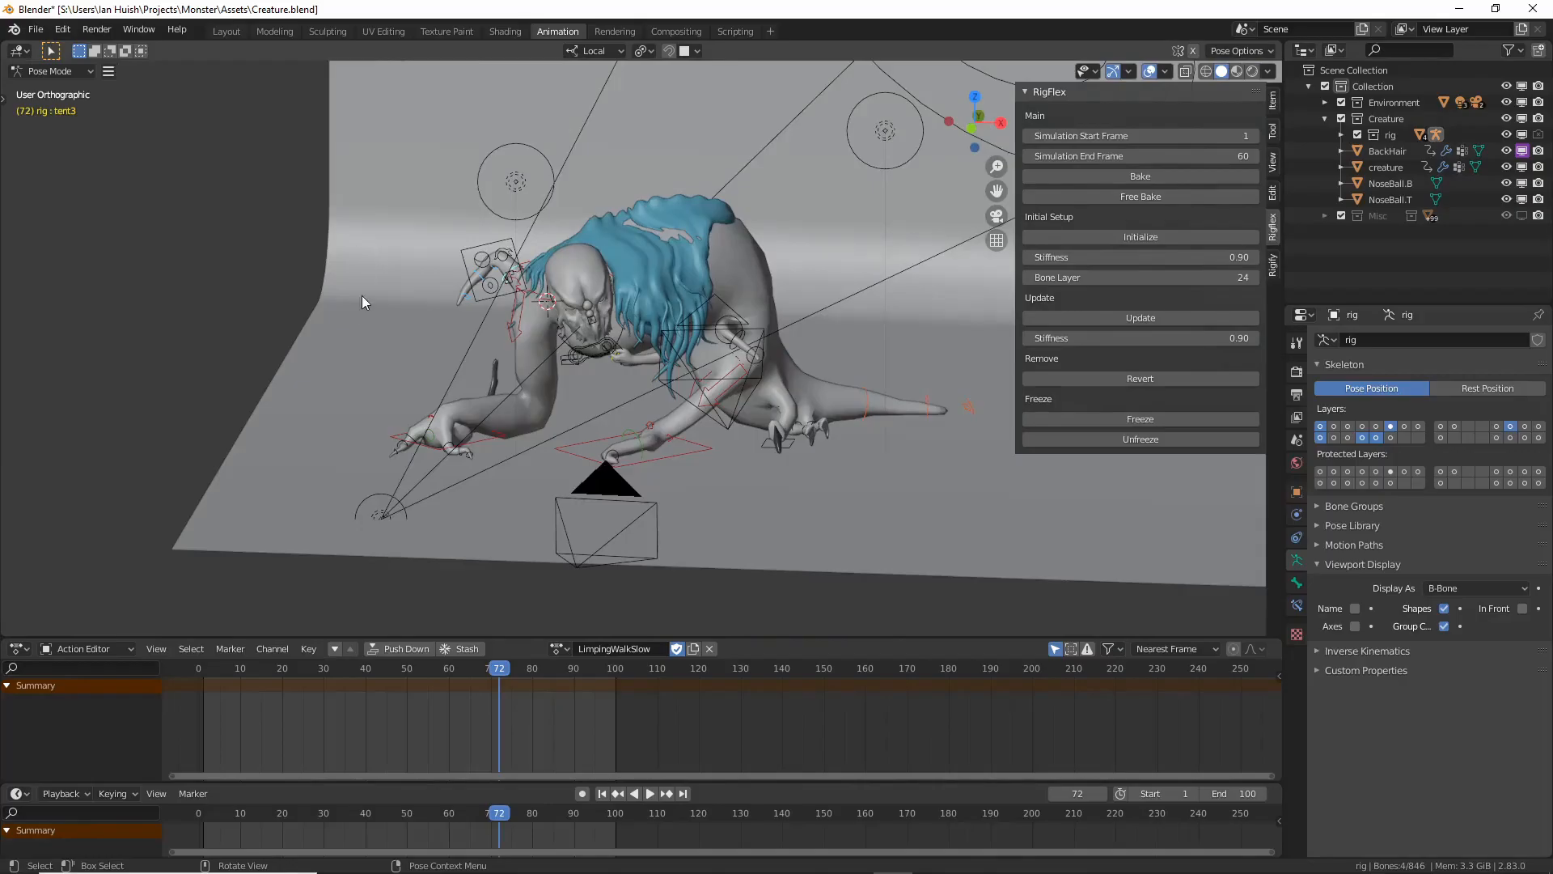
key(F4)
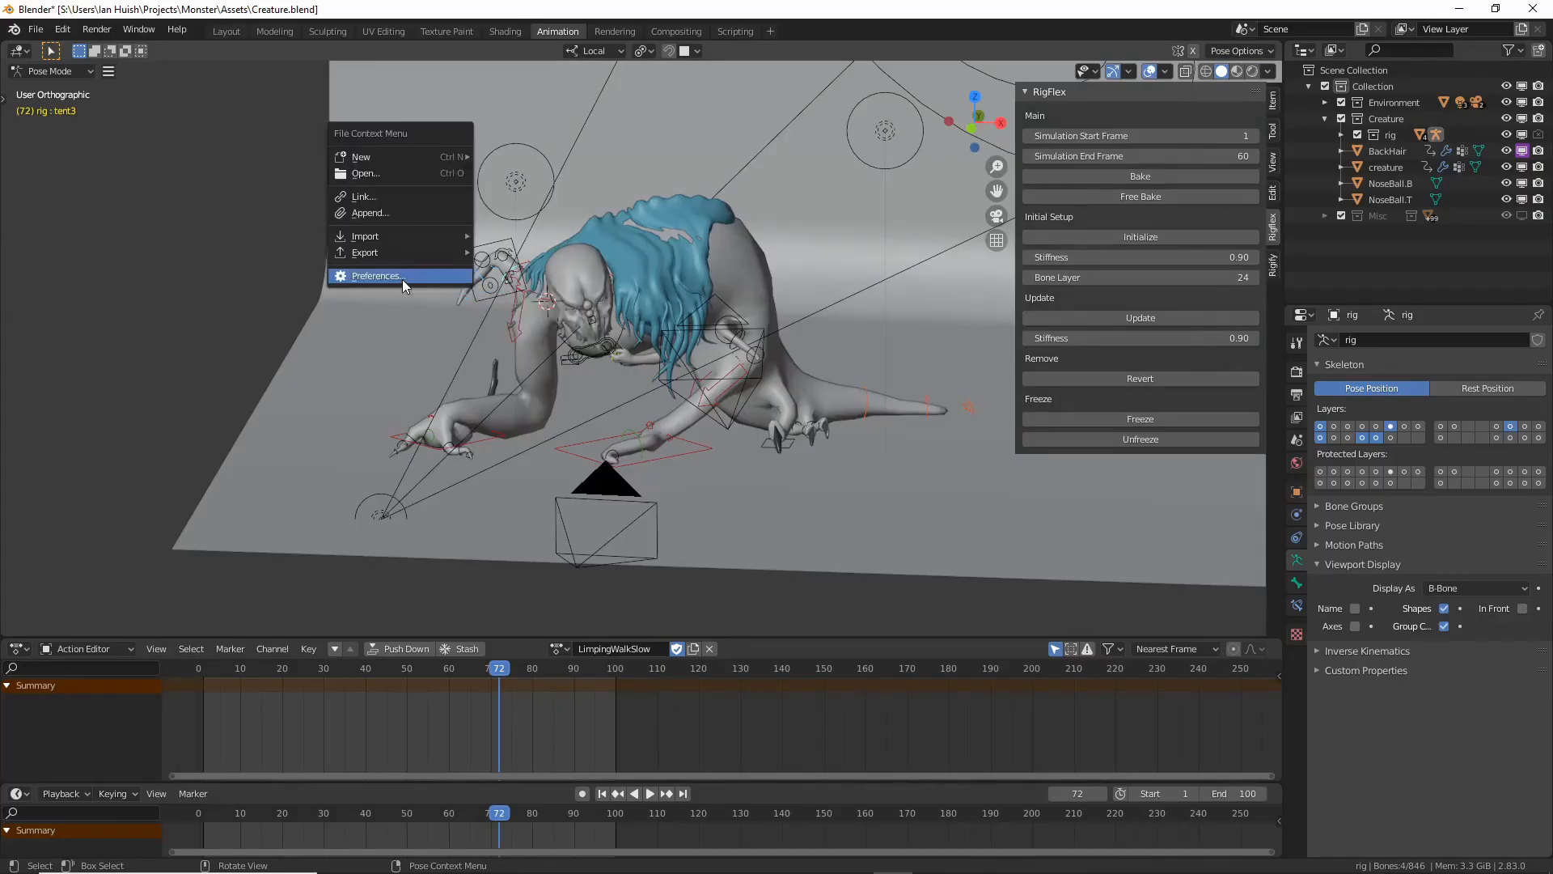
click(402, 279)
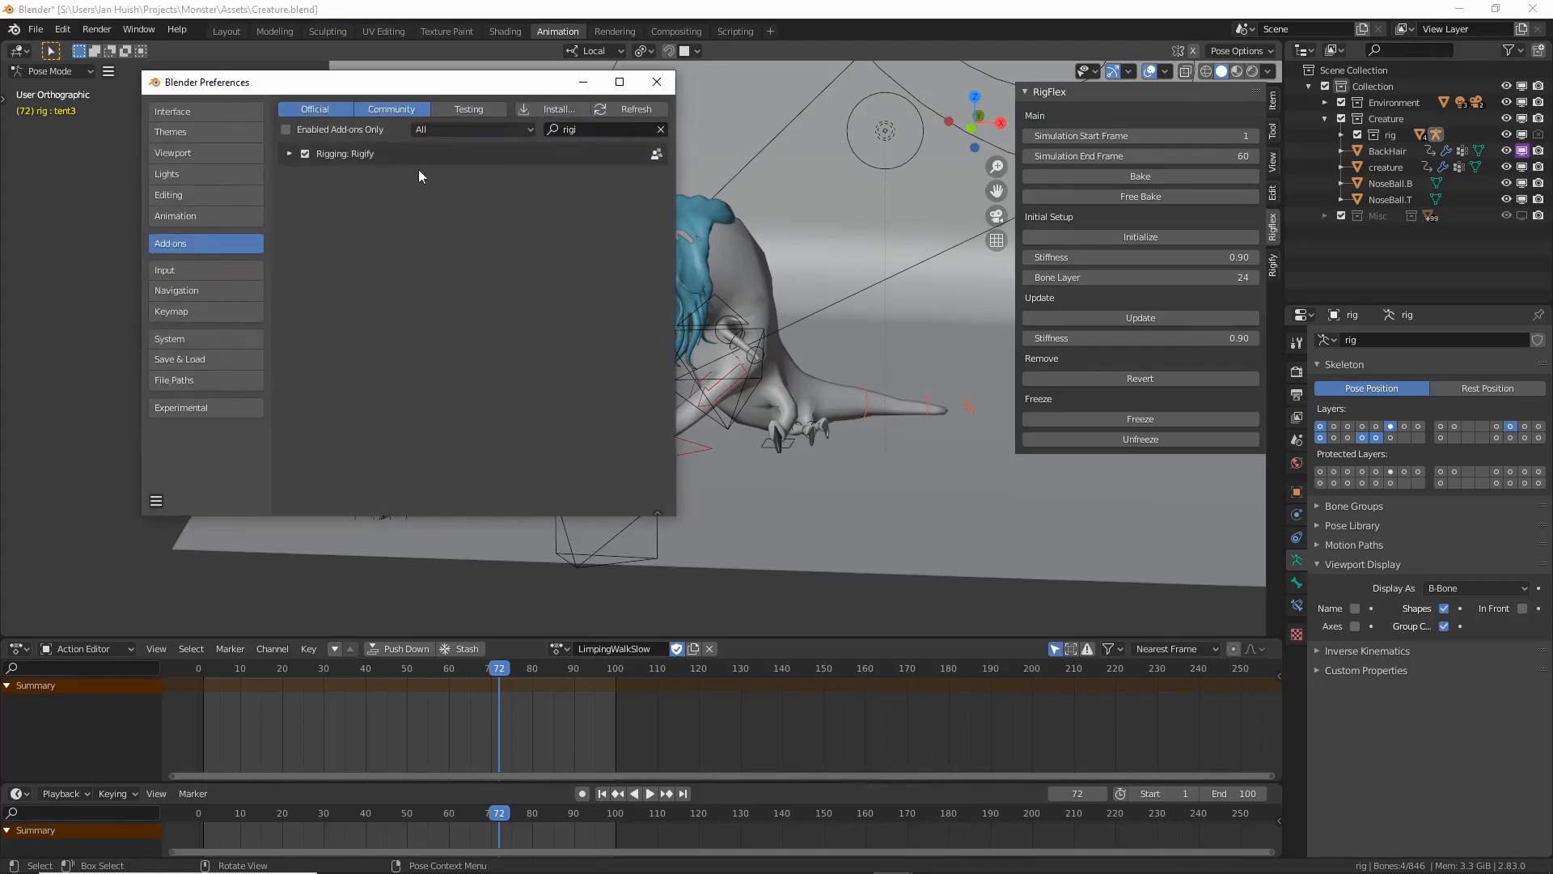
click(585, 129)
text(flex)
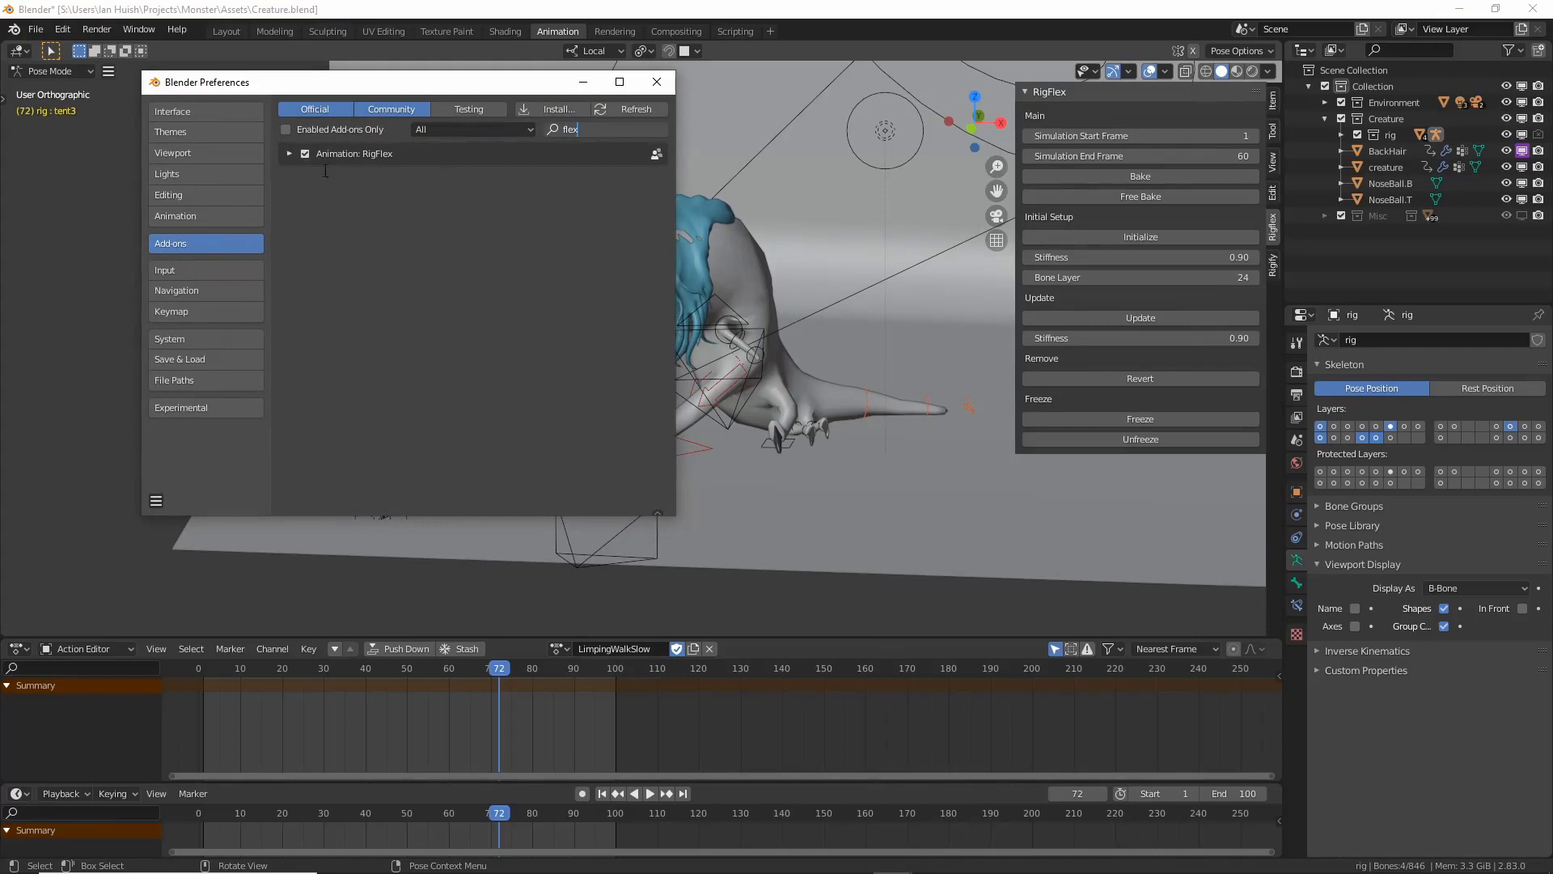
click(305, 156)
click(306, 155)
click(306, 155)
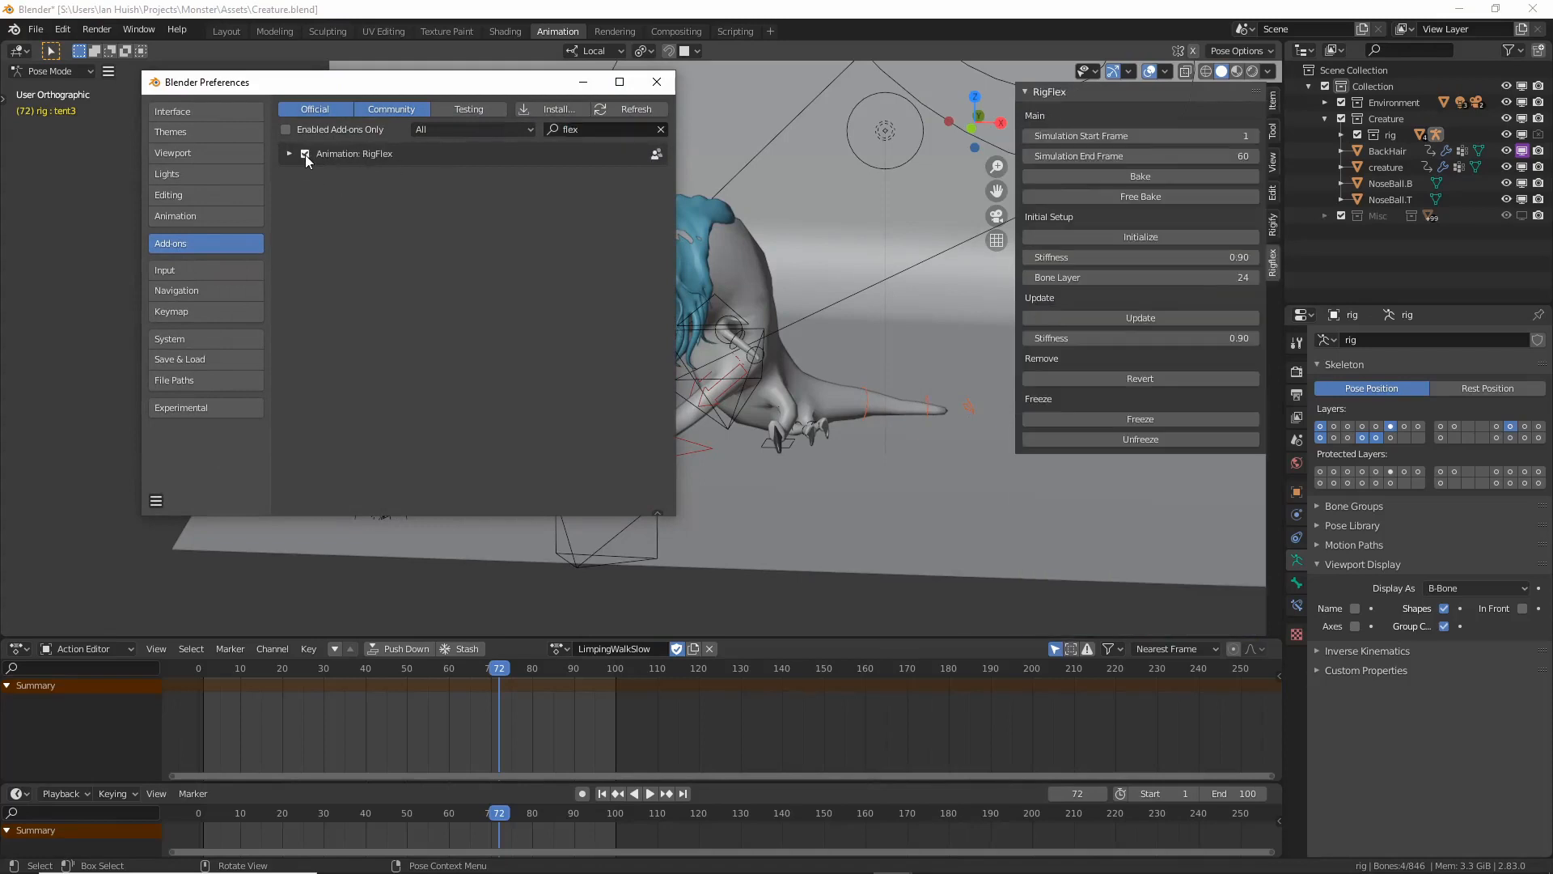
click(657, 82)
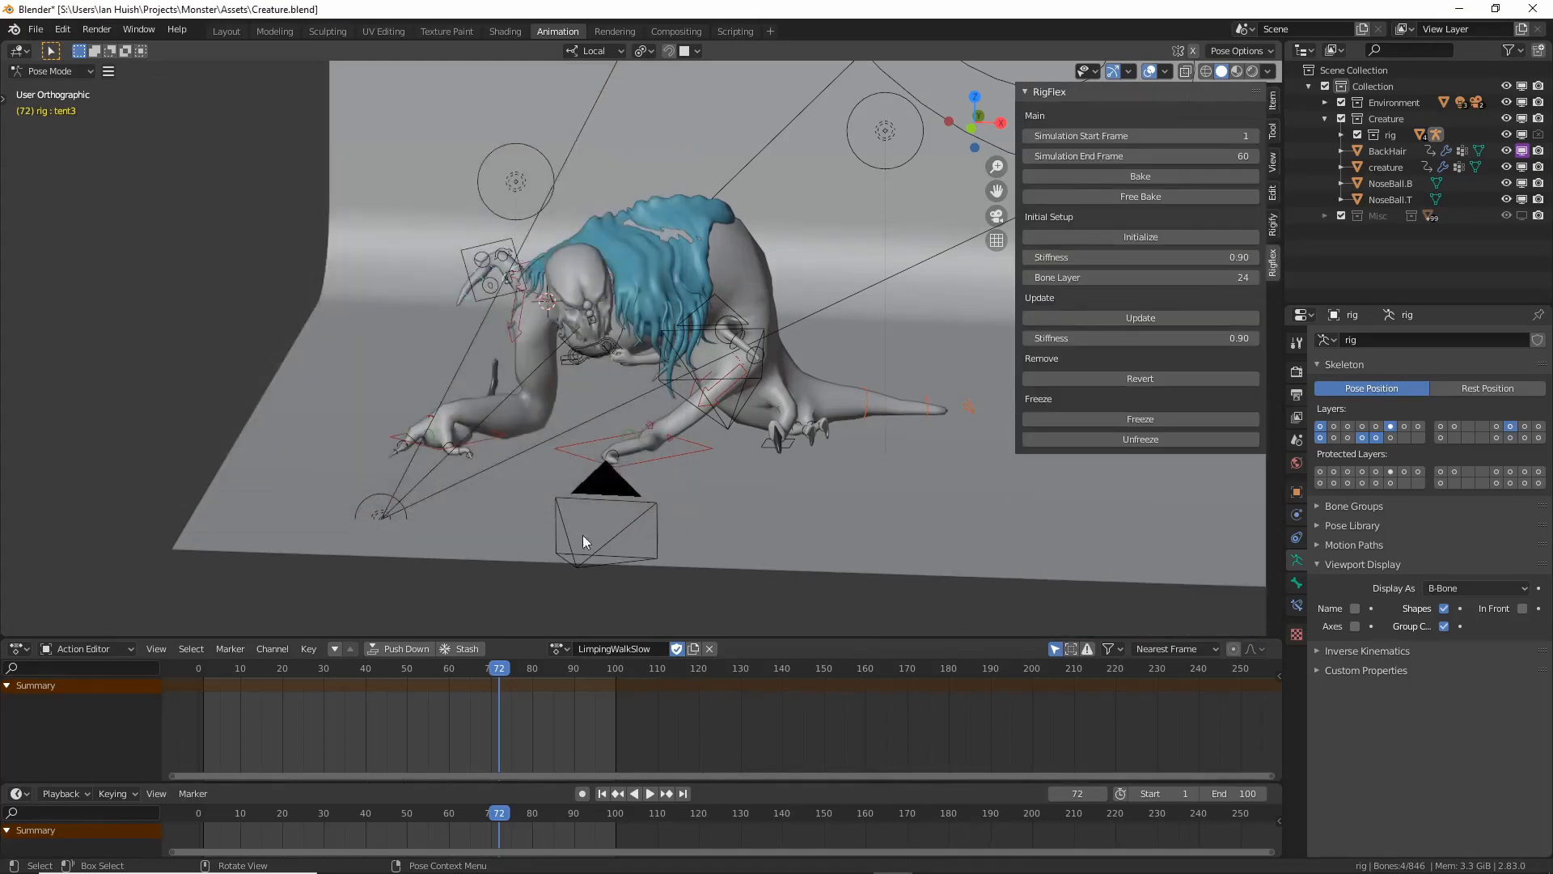
Select the foot_ik.L control, set the RigFlex simulation end frame to 100 and bake the simulation.
click(676, 453)
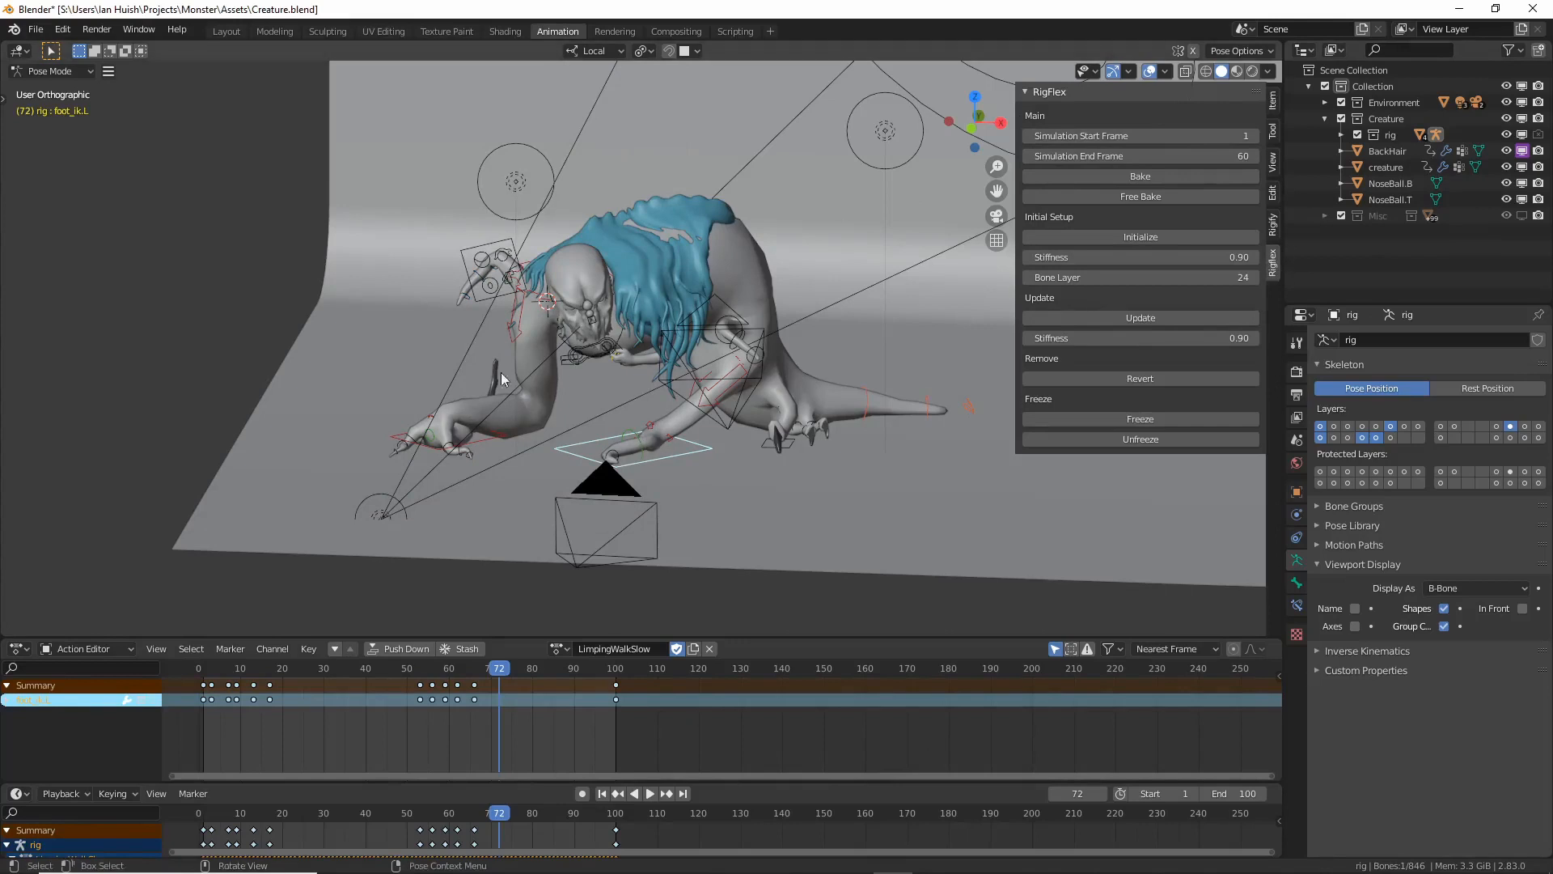
click(1092, 156)
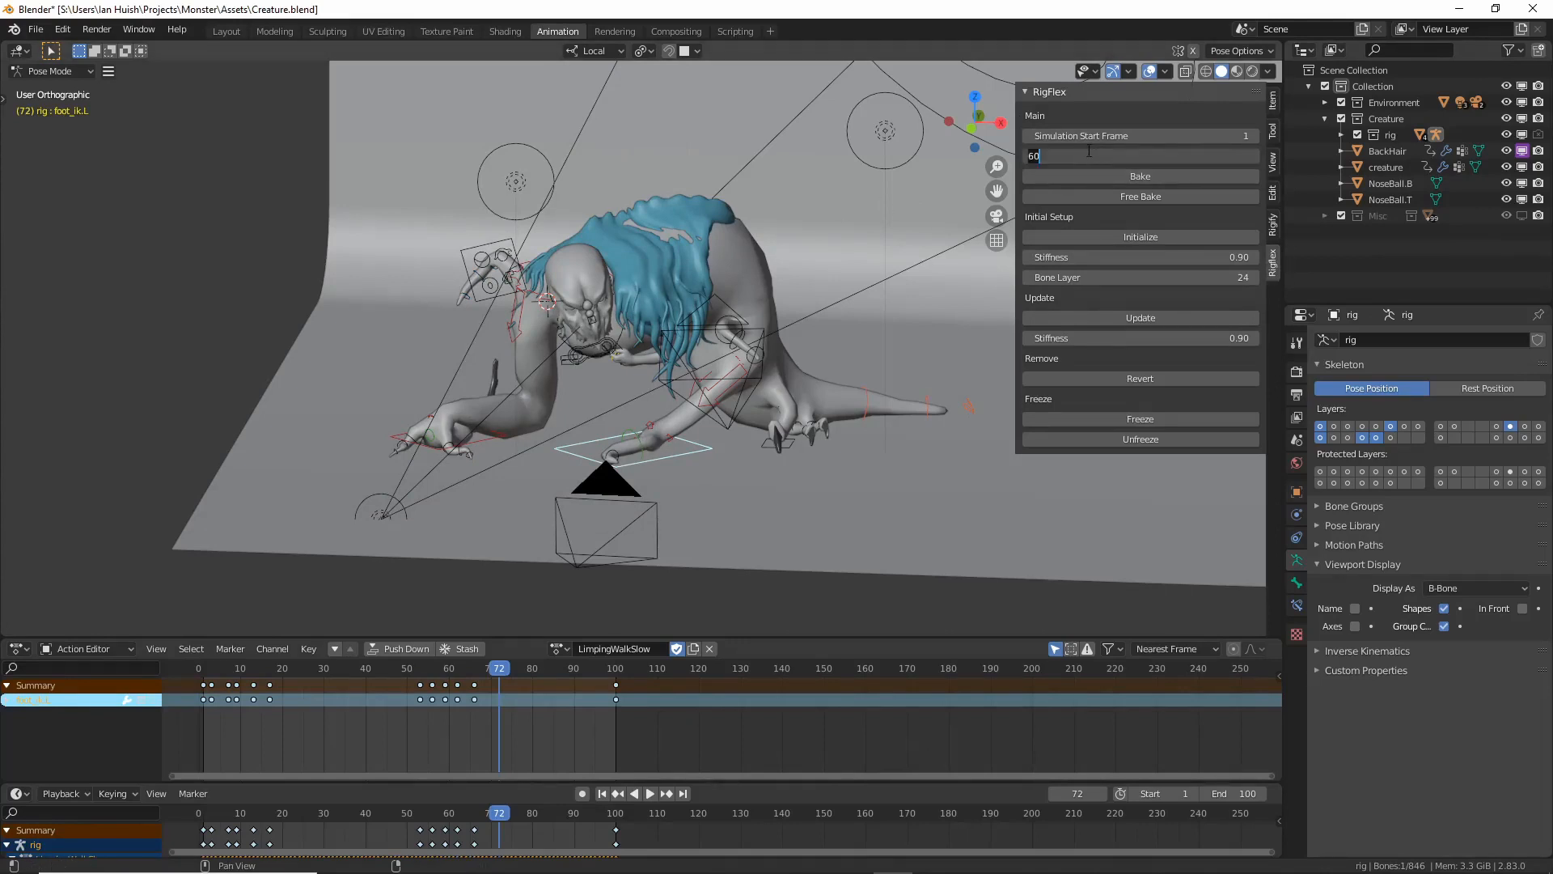
key(Return)
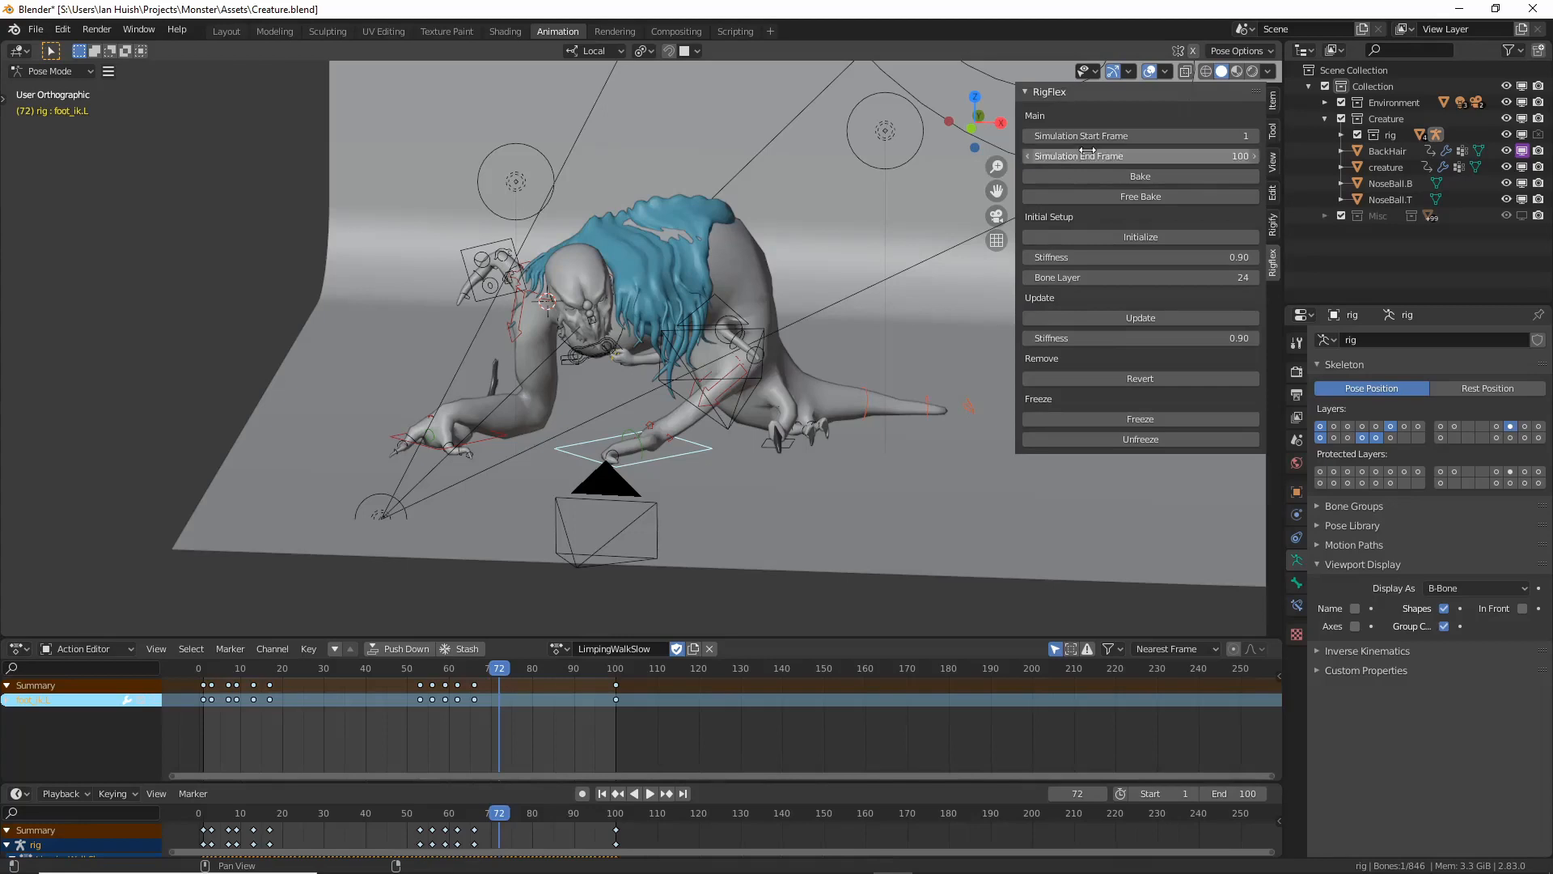
click(1108, 177)
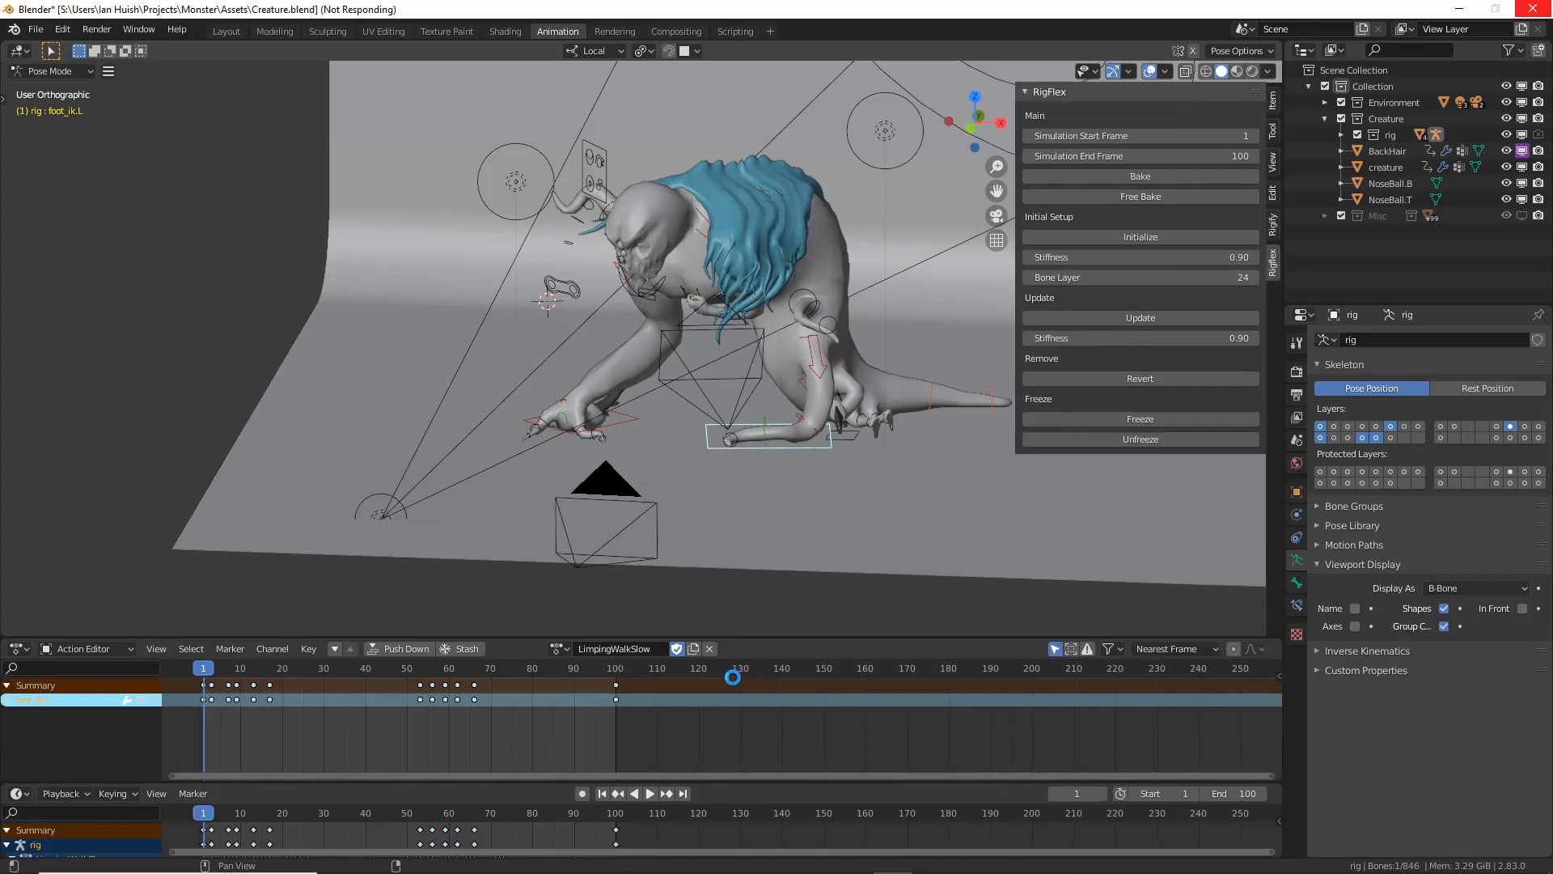
Play back the baked simulation to frame 79 and examine the tentacles up close.
key(space)
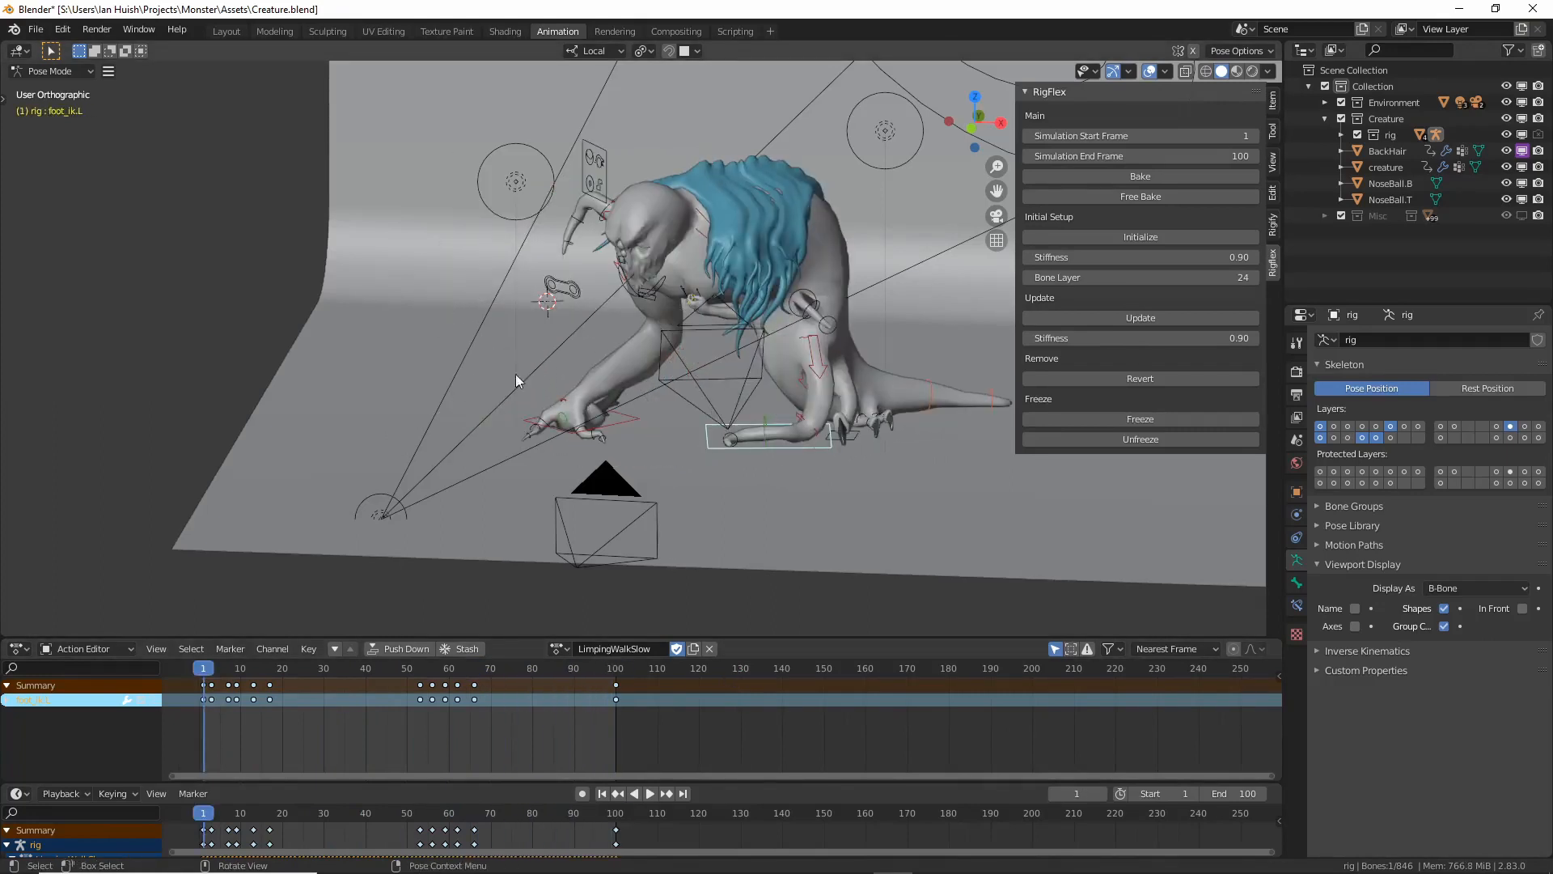
key(space)
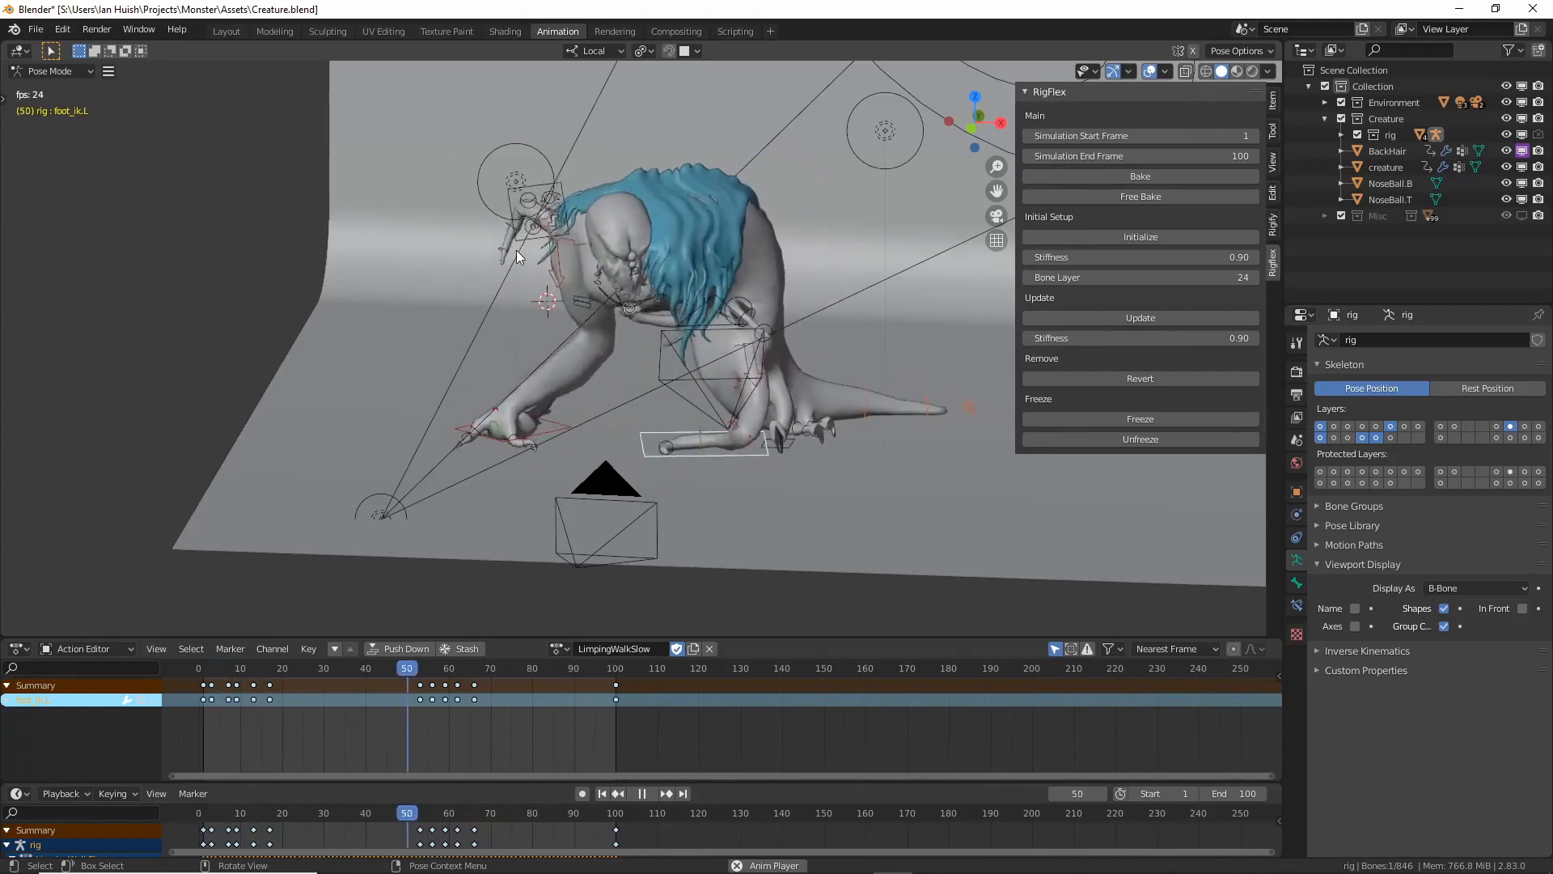
key(space)
scroll(604, 288, up, 4)
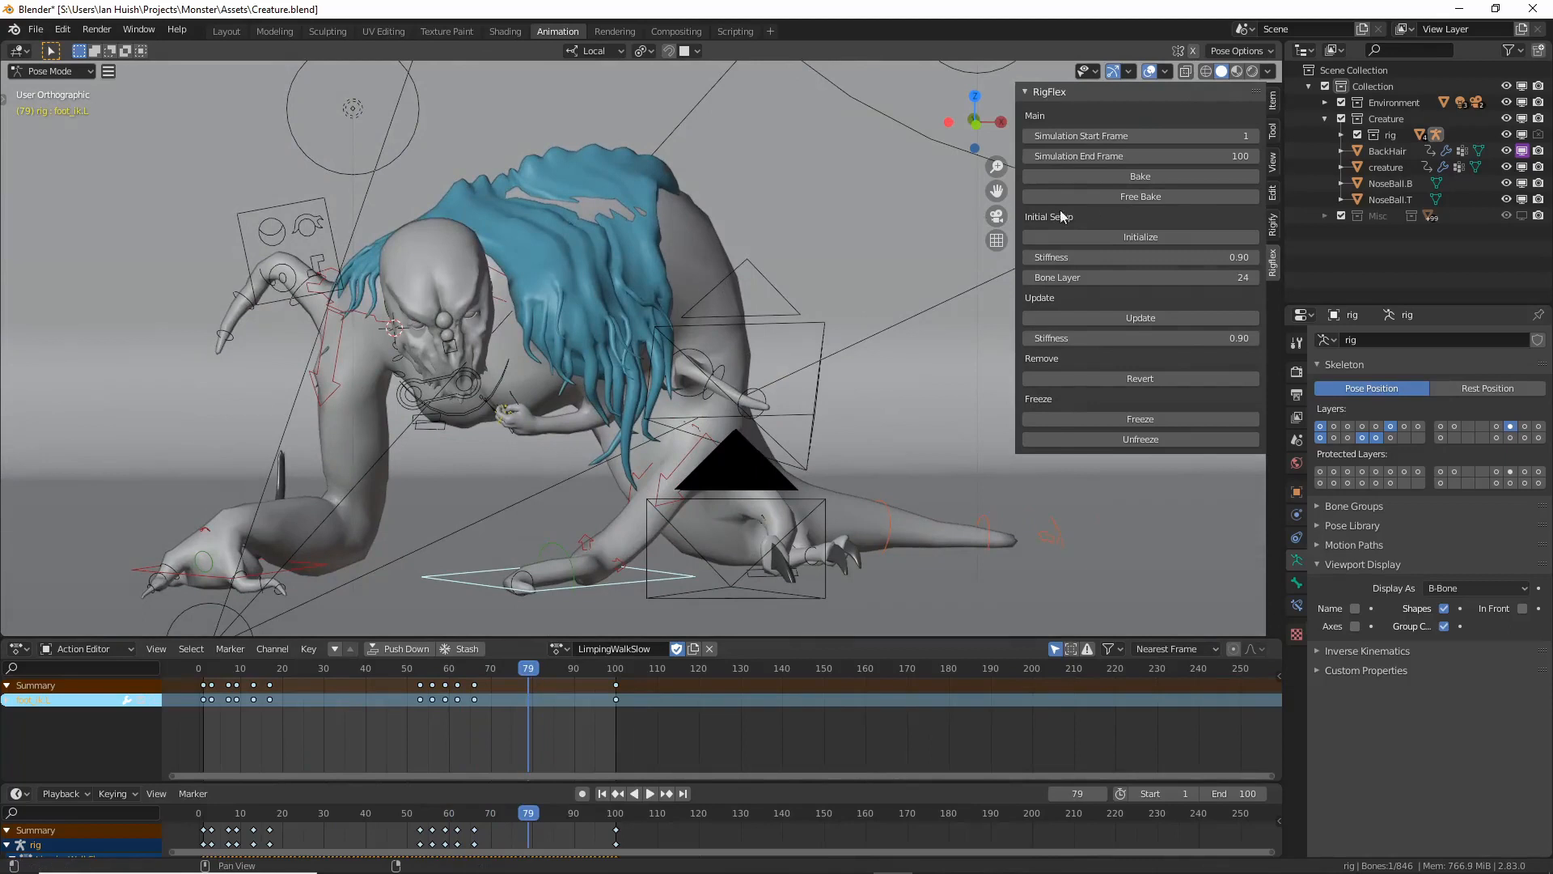
Free the RigFlex bake, play the walk again without it and return to frame 1.
click(1101, 199)
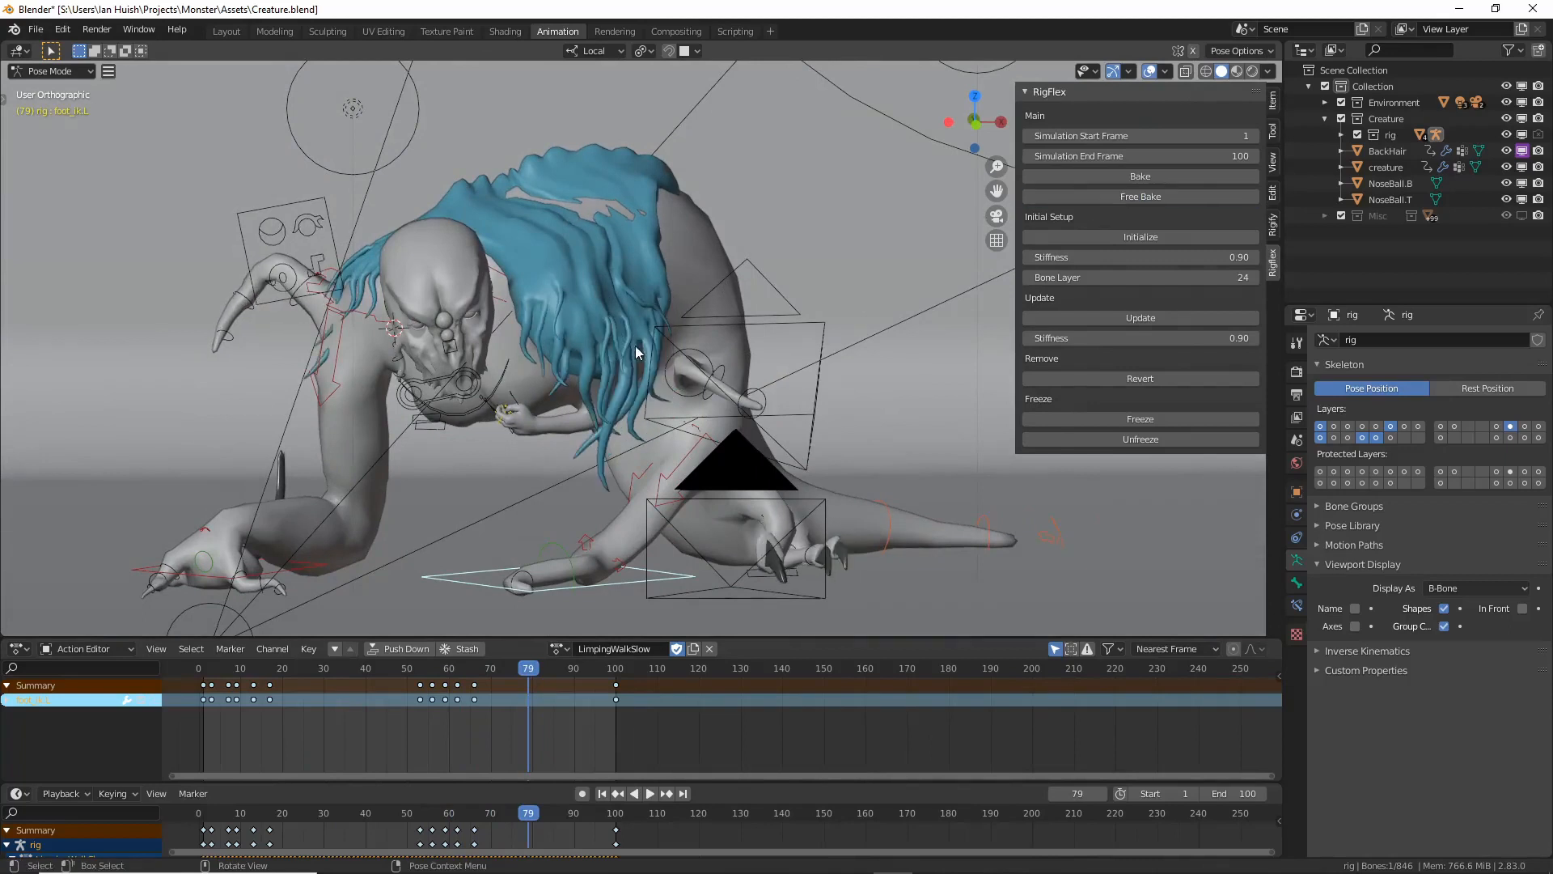
key(space)
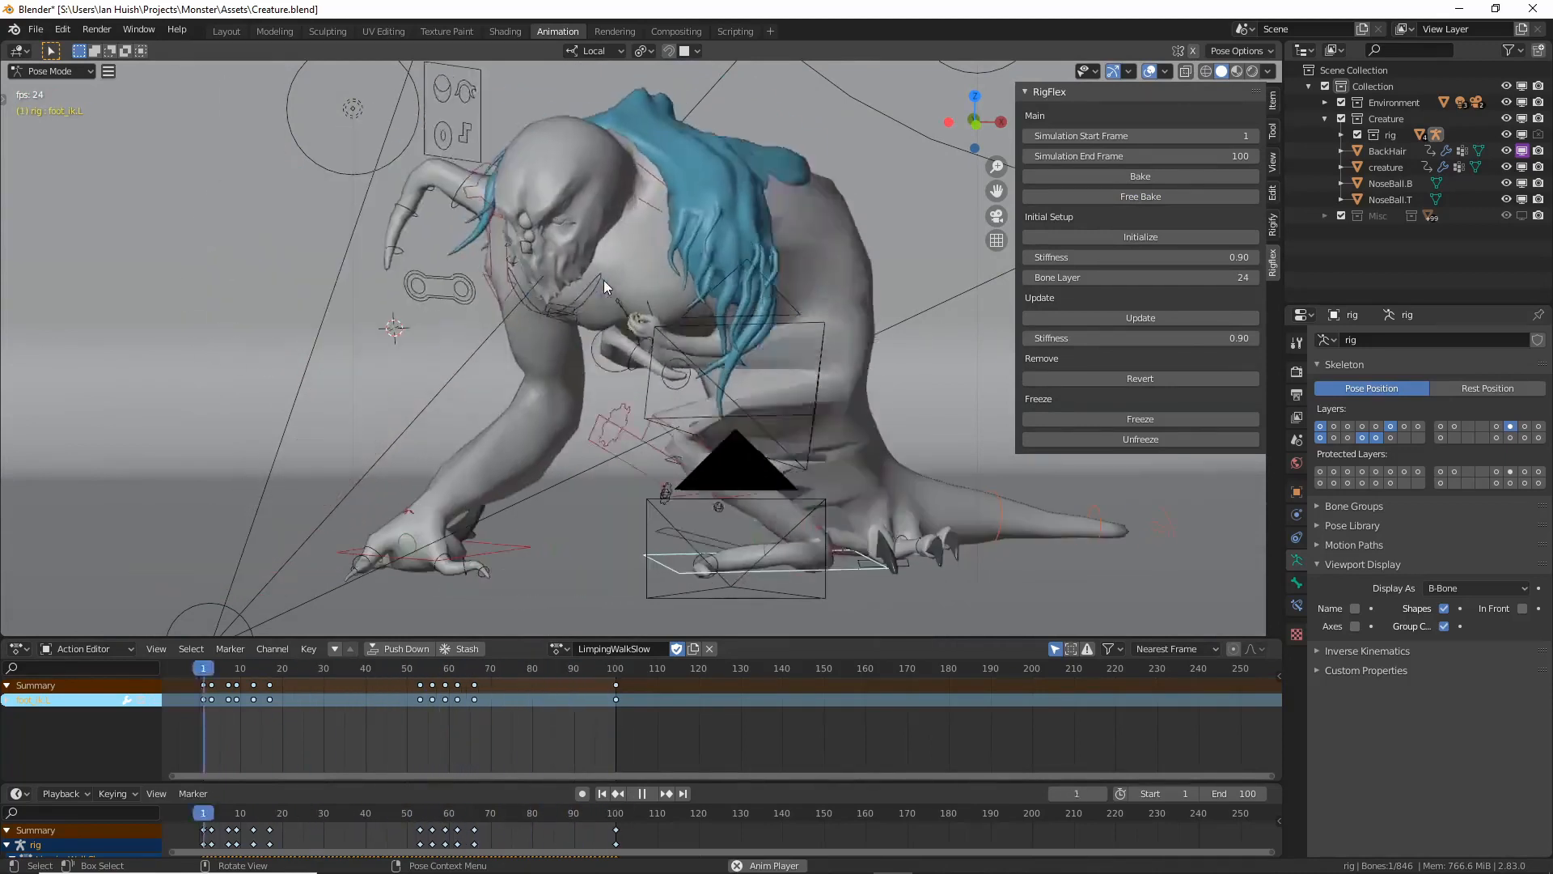
key(space)
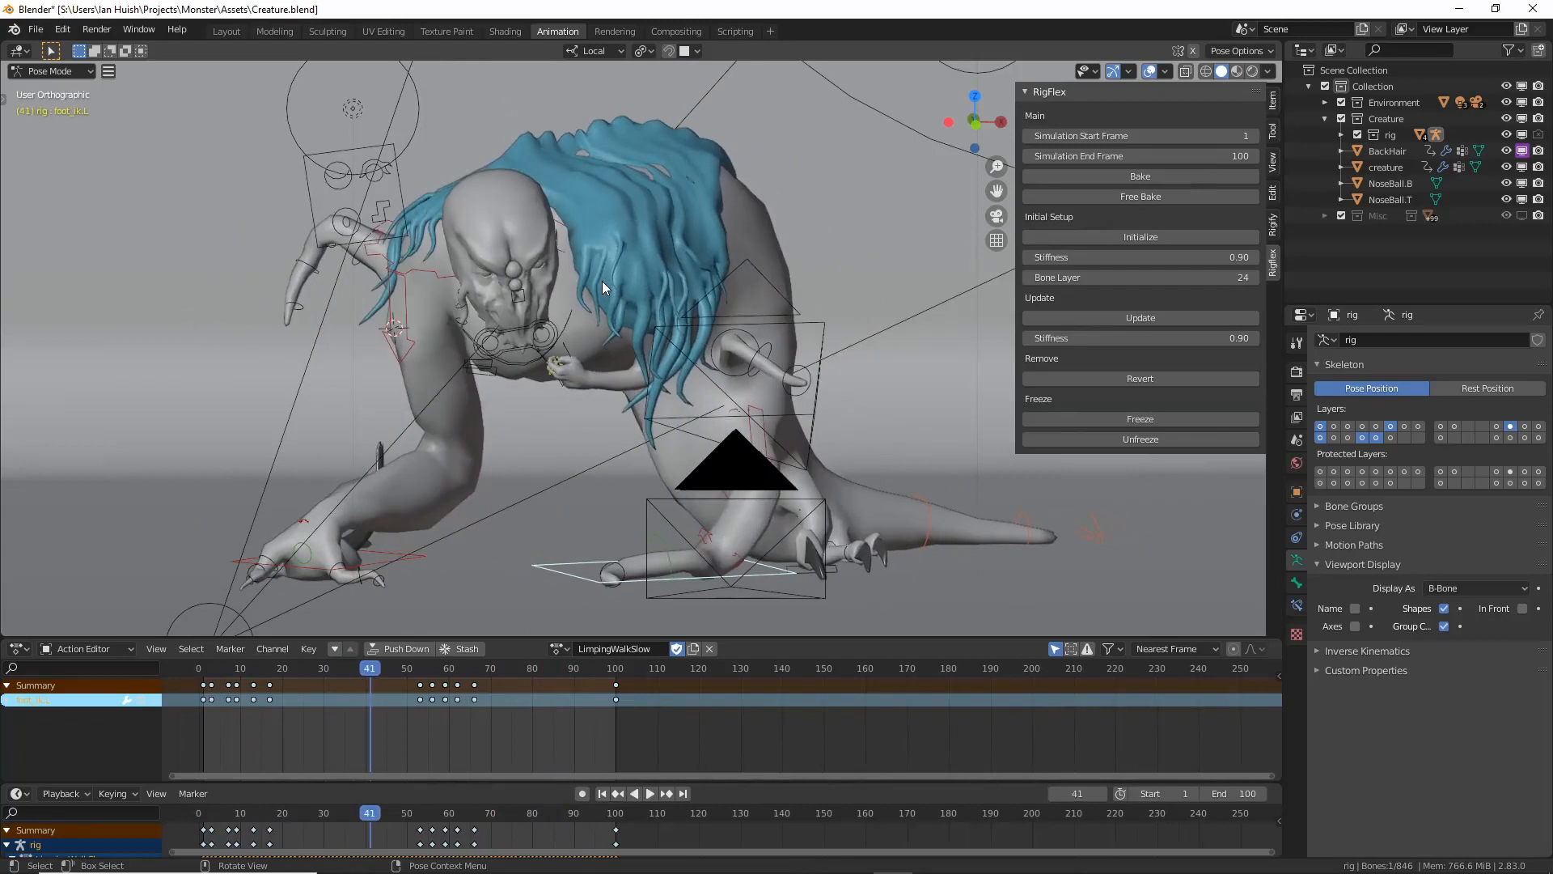
key(shift+Left)
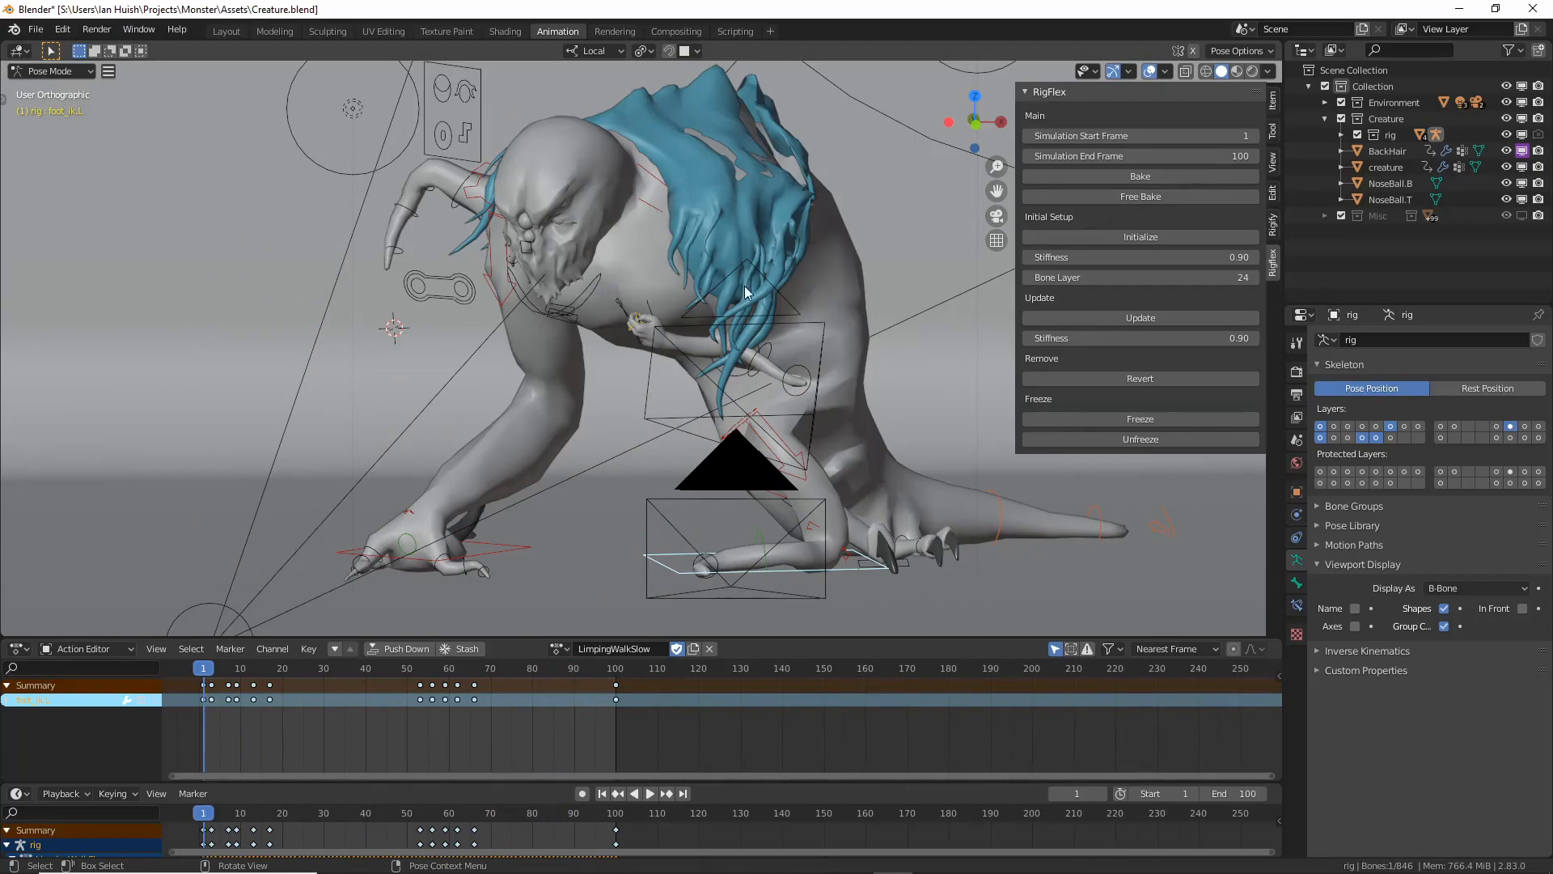
scroll(763, 218, down, 1)
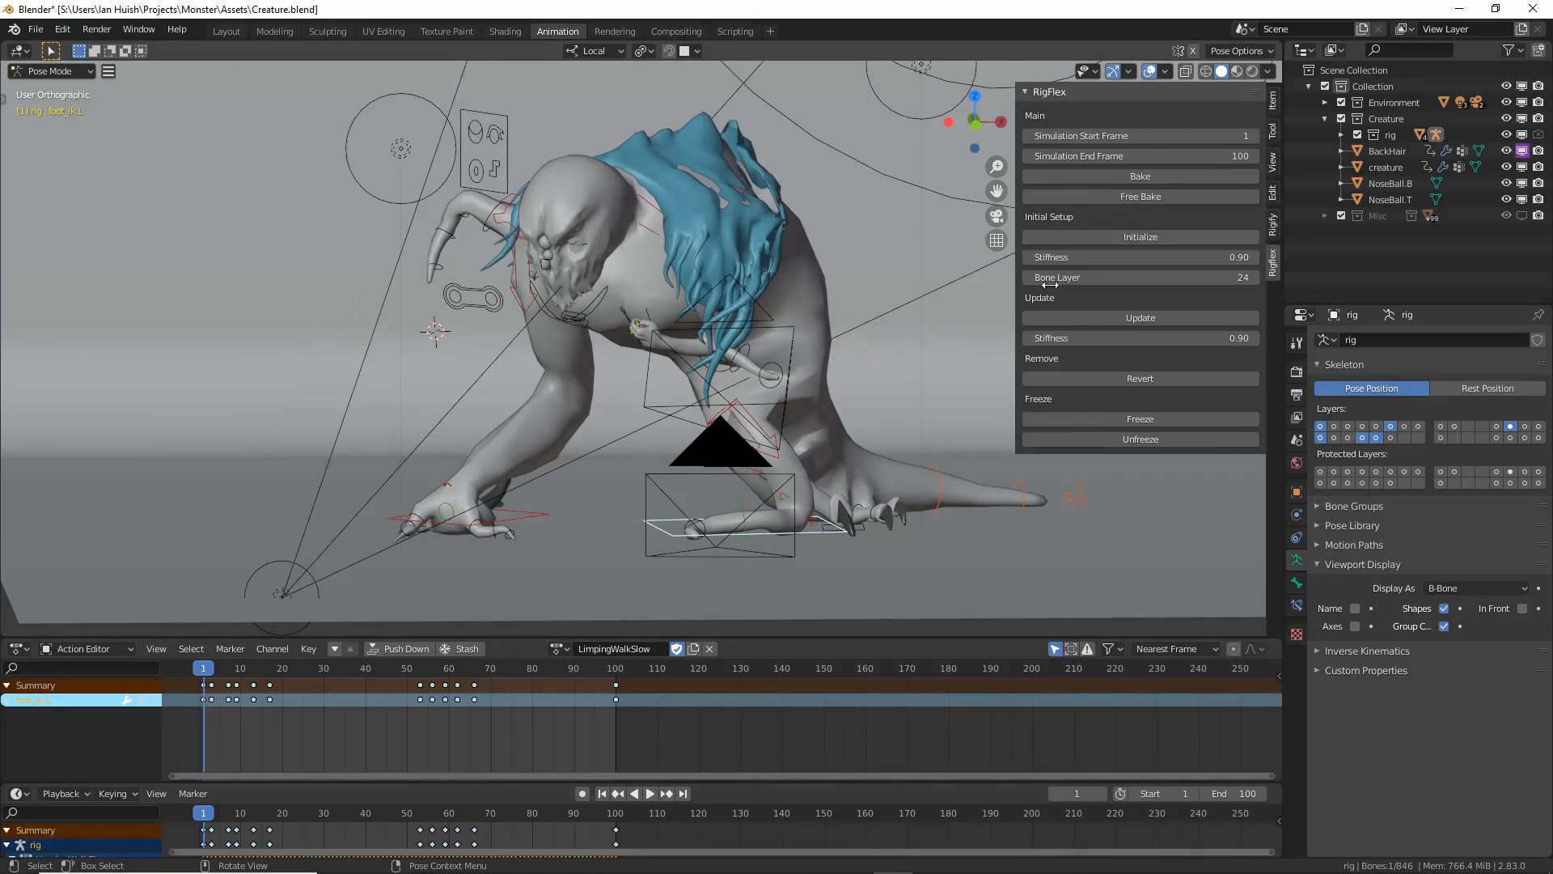
Start a new General file without saving the changes to the Creature file.
click(37, 30)
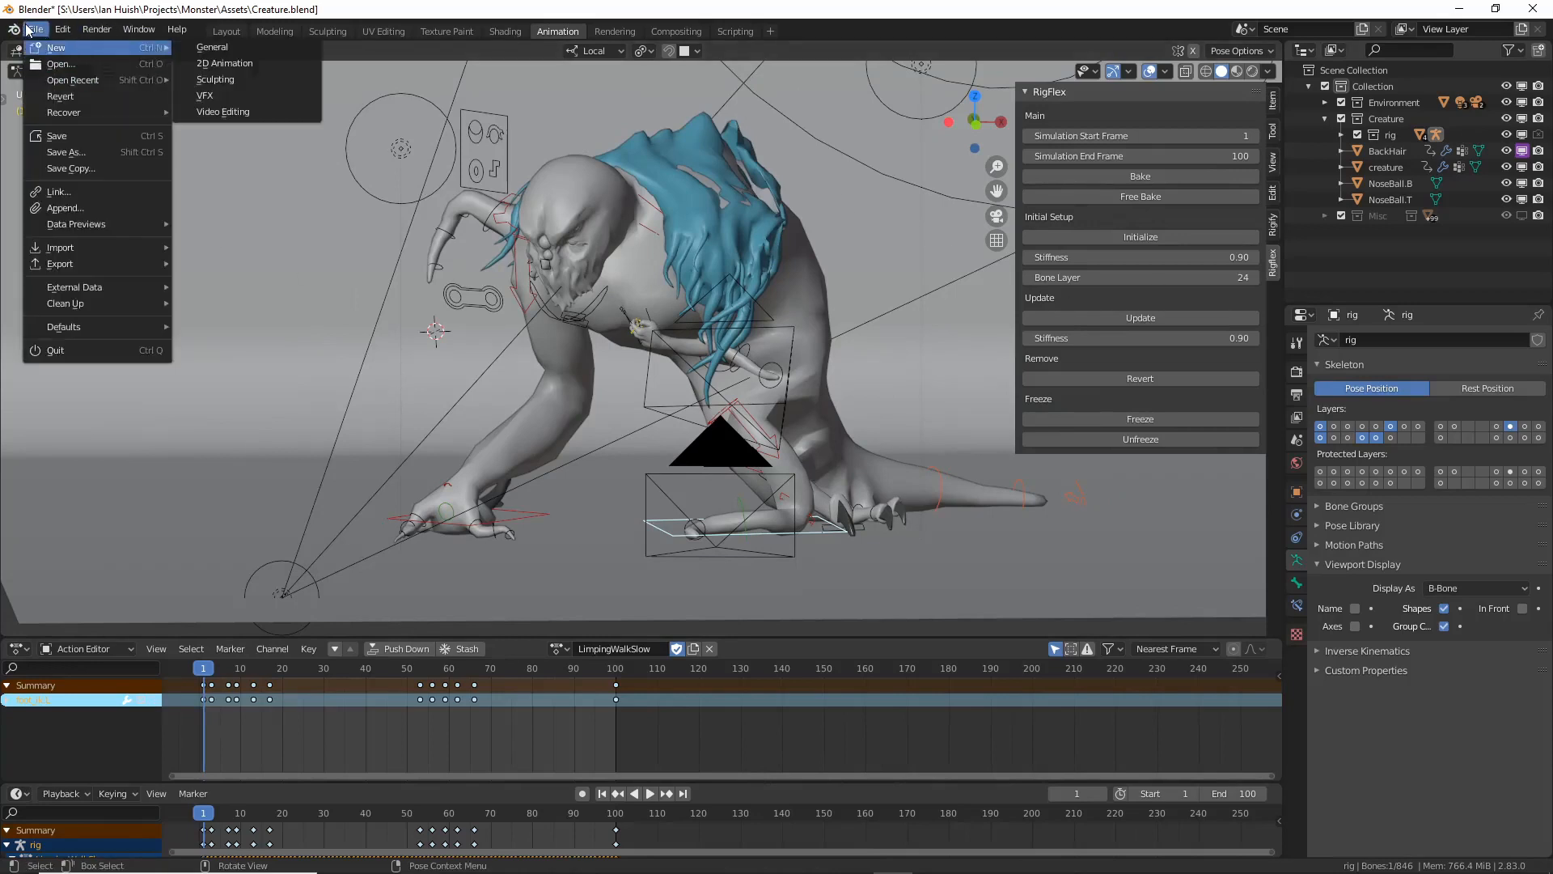
mouse_move(99, 32)
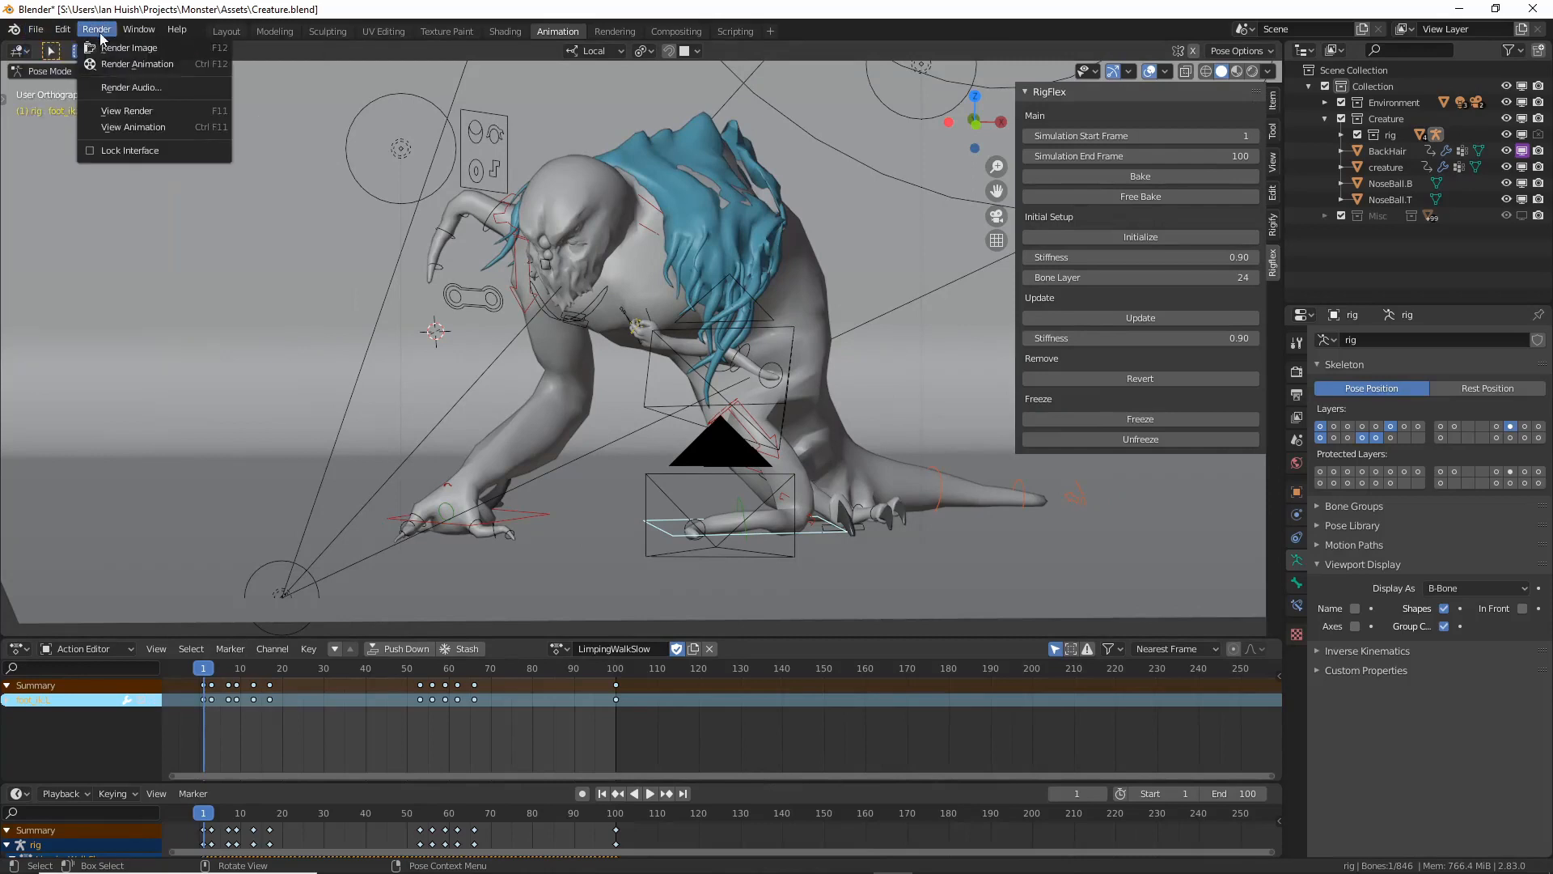
mouse_move(36, 29)
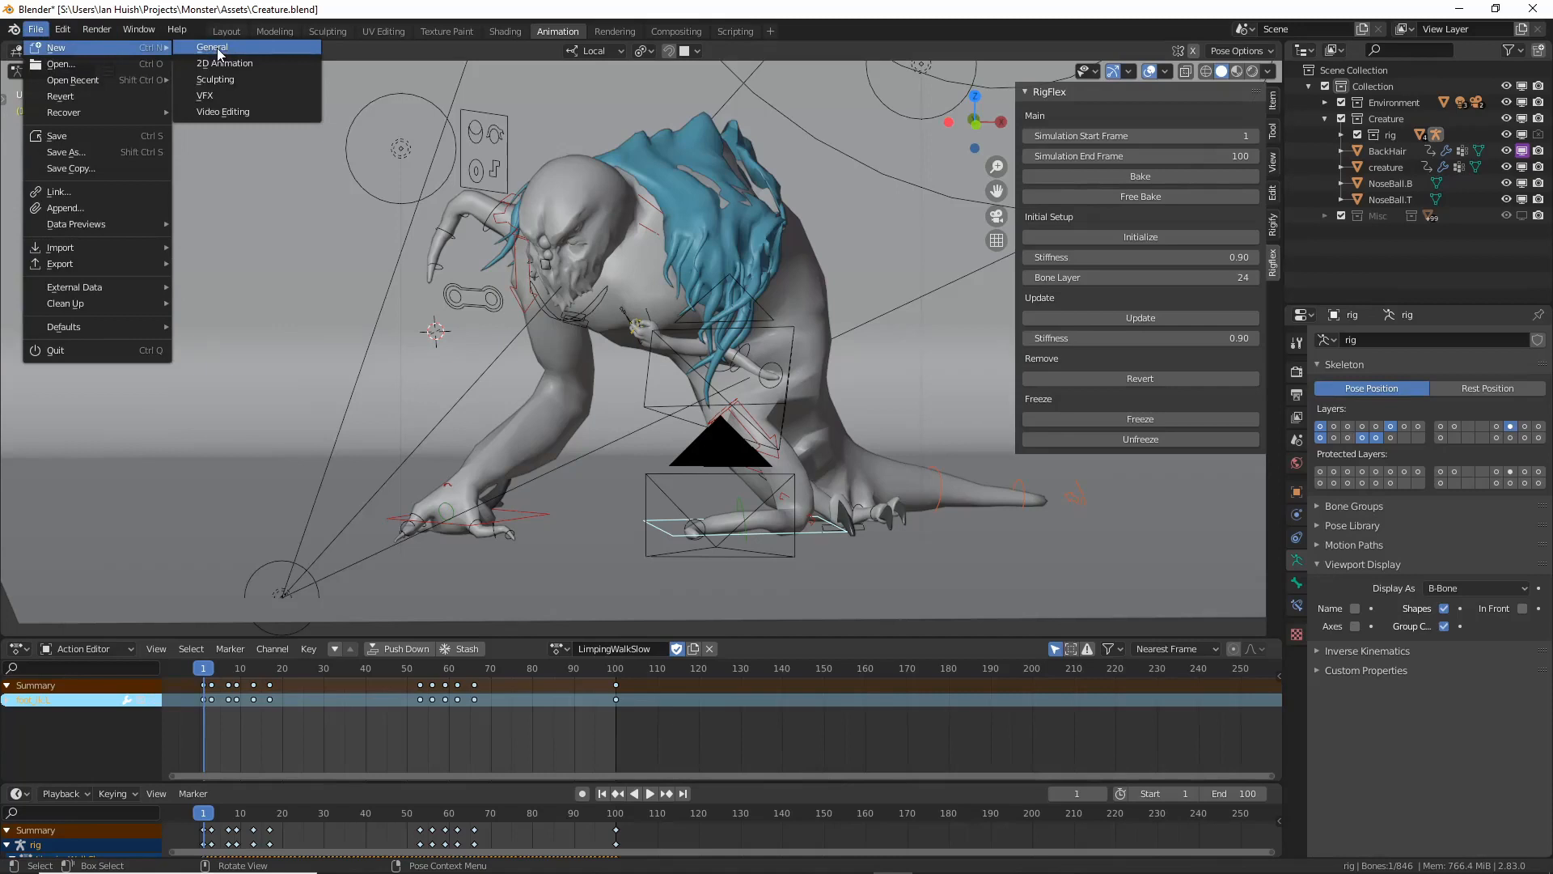
click(216, 47)
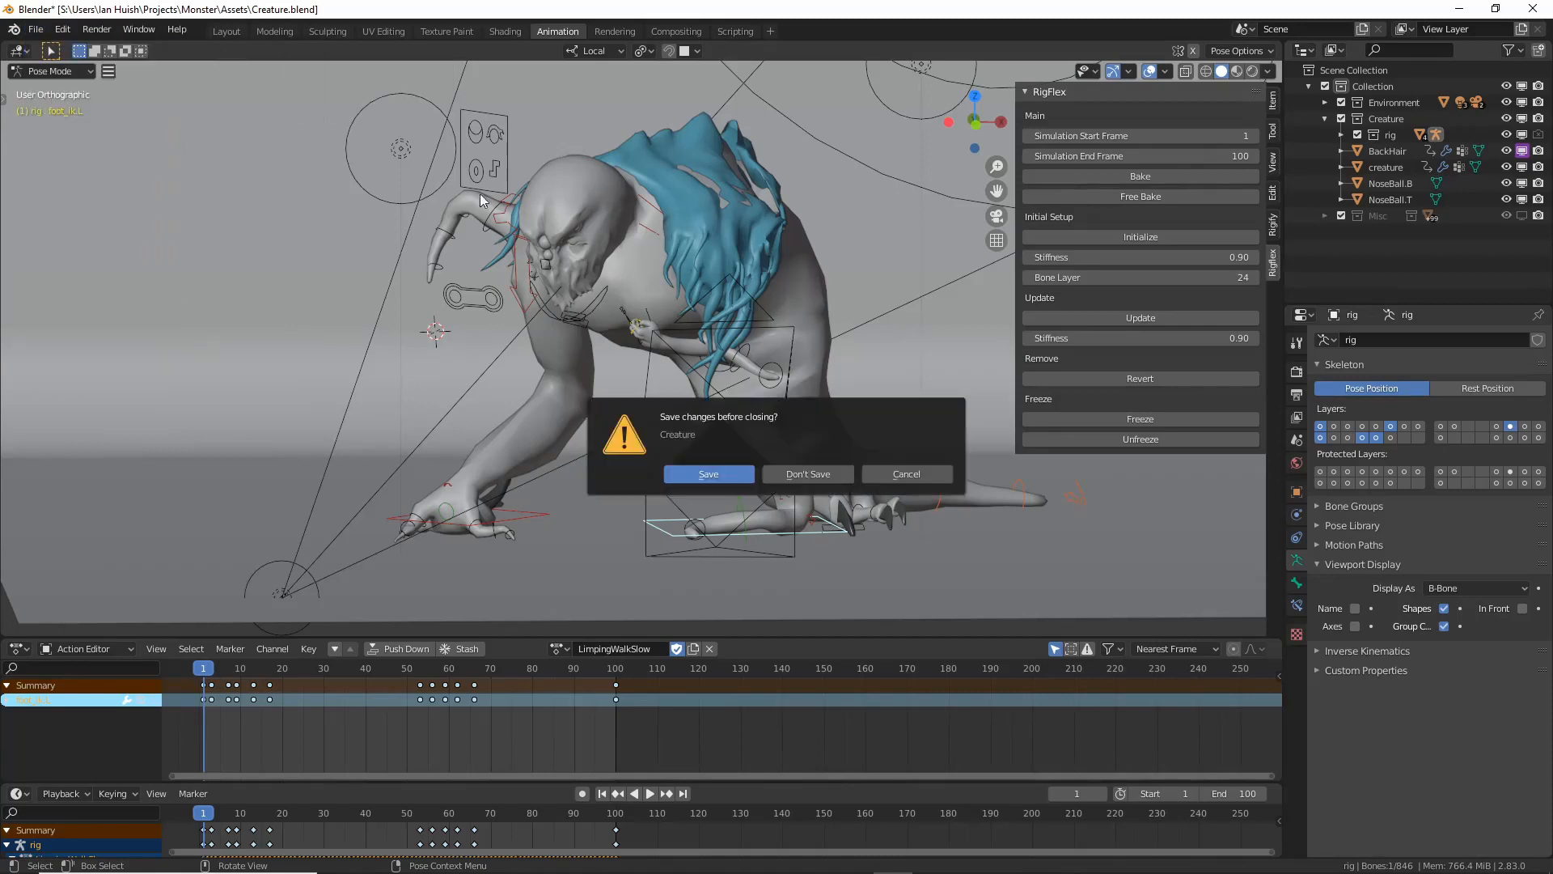
click(820, 477)
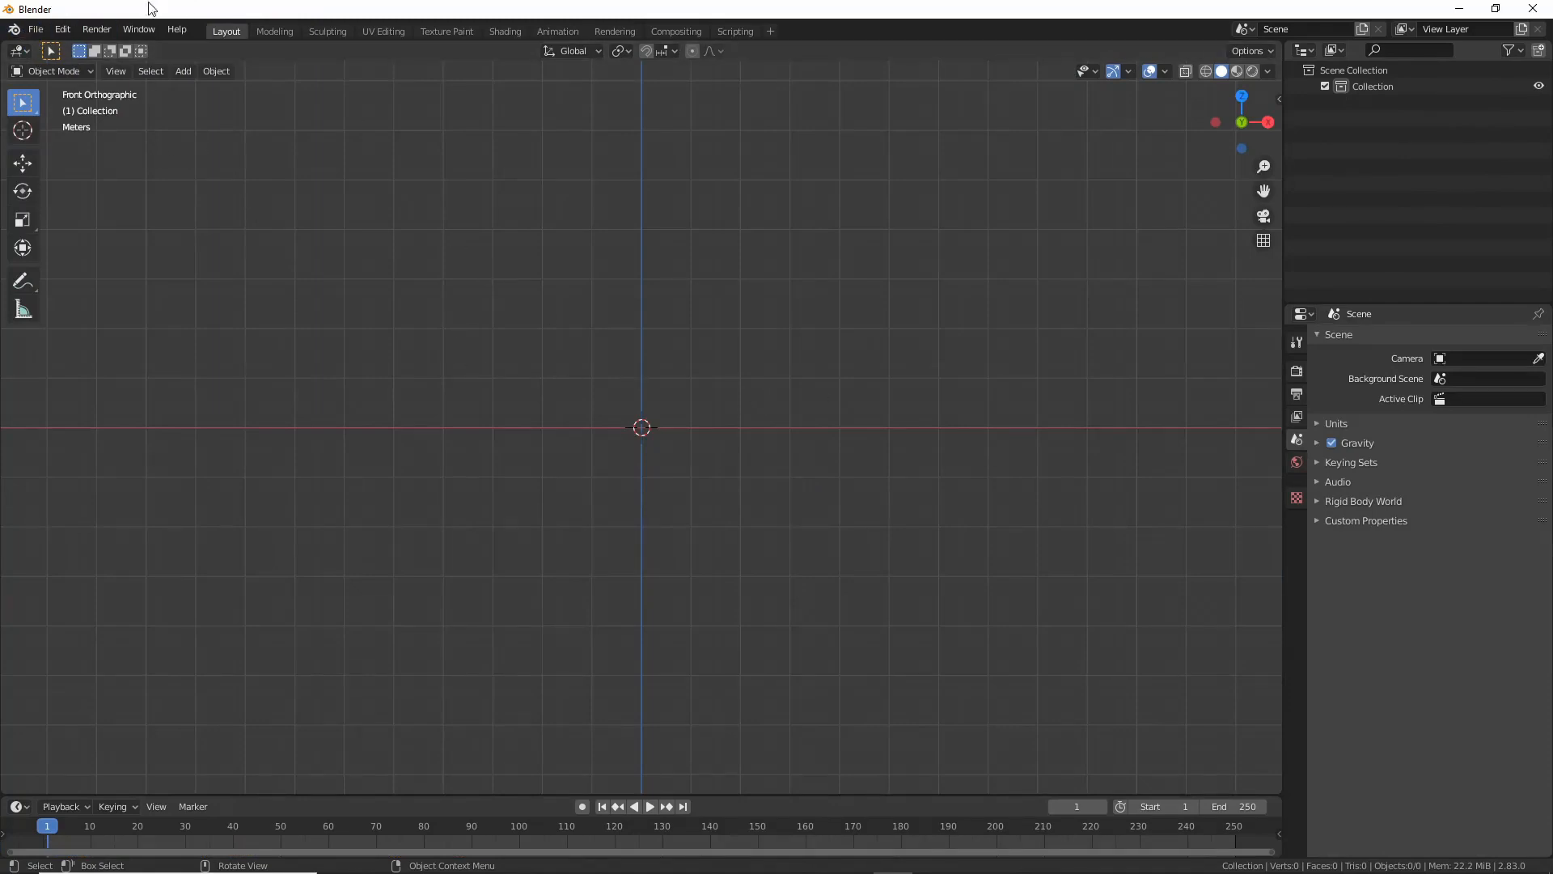
Link the Creature collection from Creature.blend in the Assets folder into the new scene.
click(37, 29)
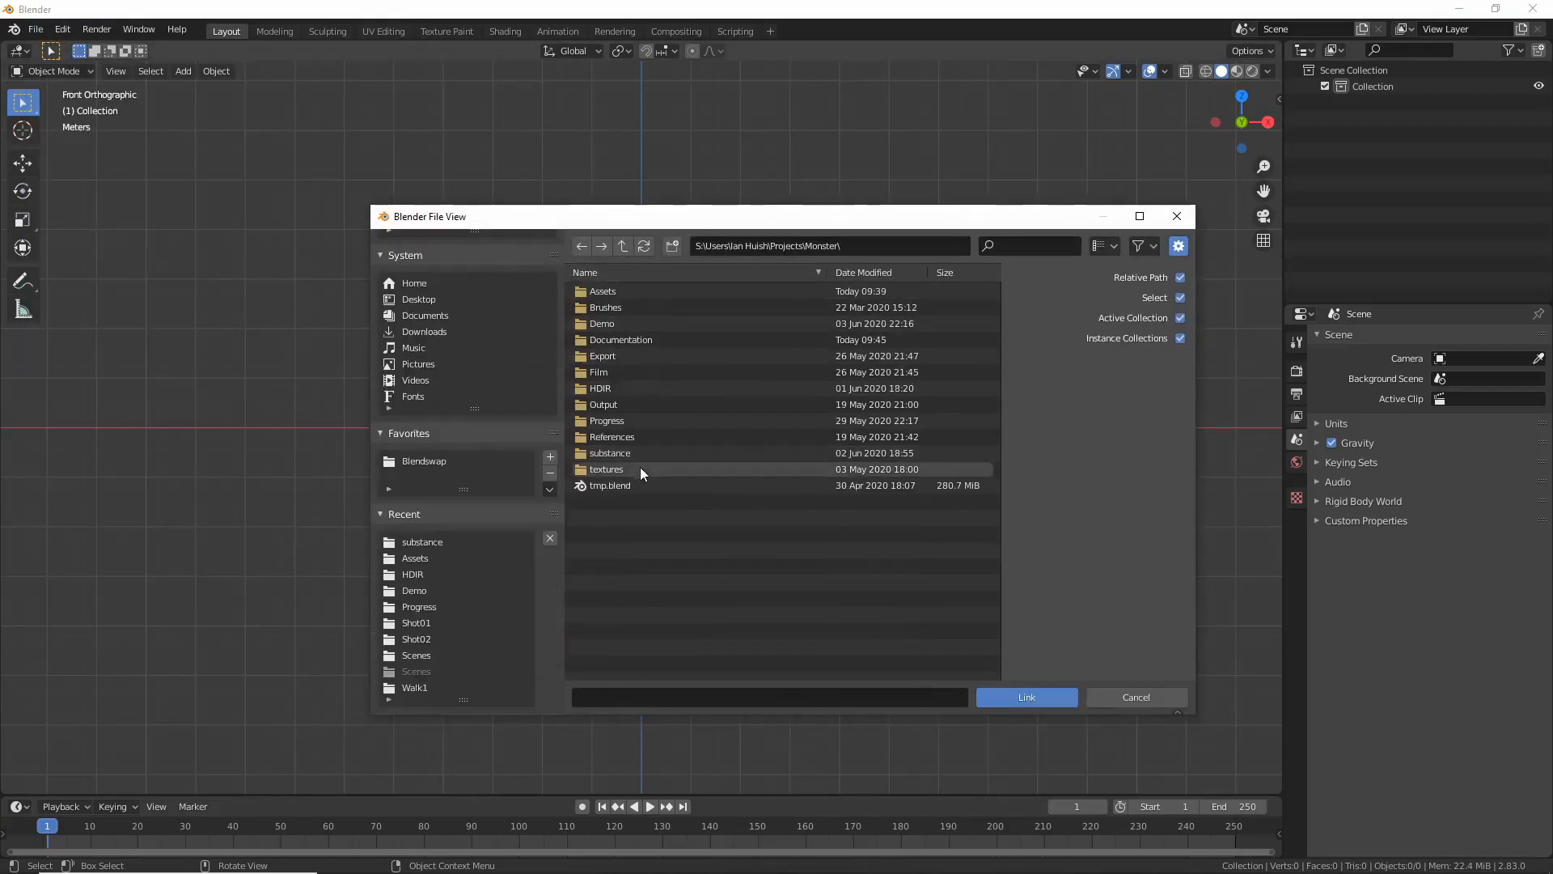
double_click(612, 291)
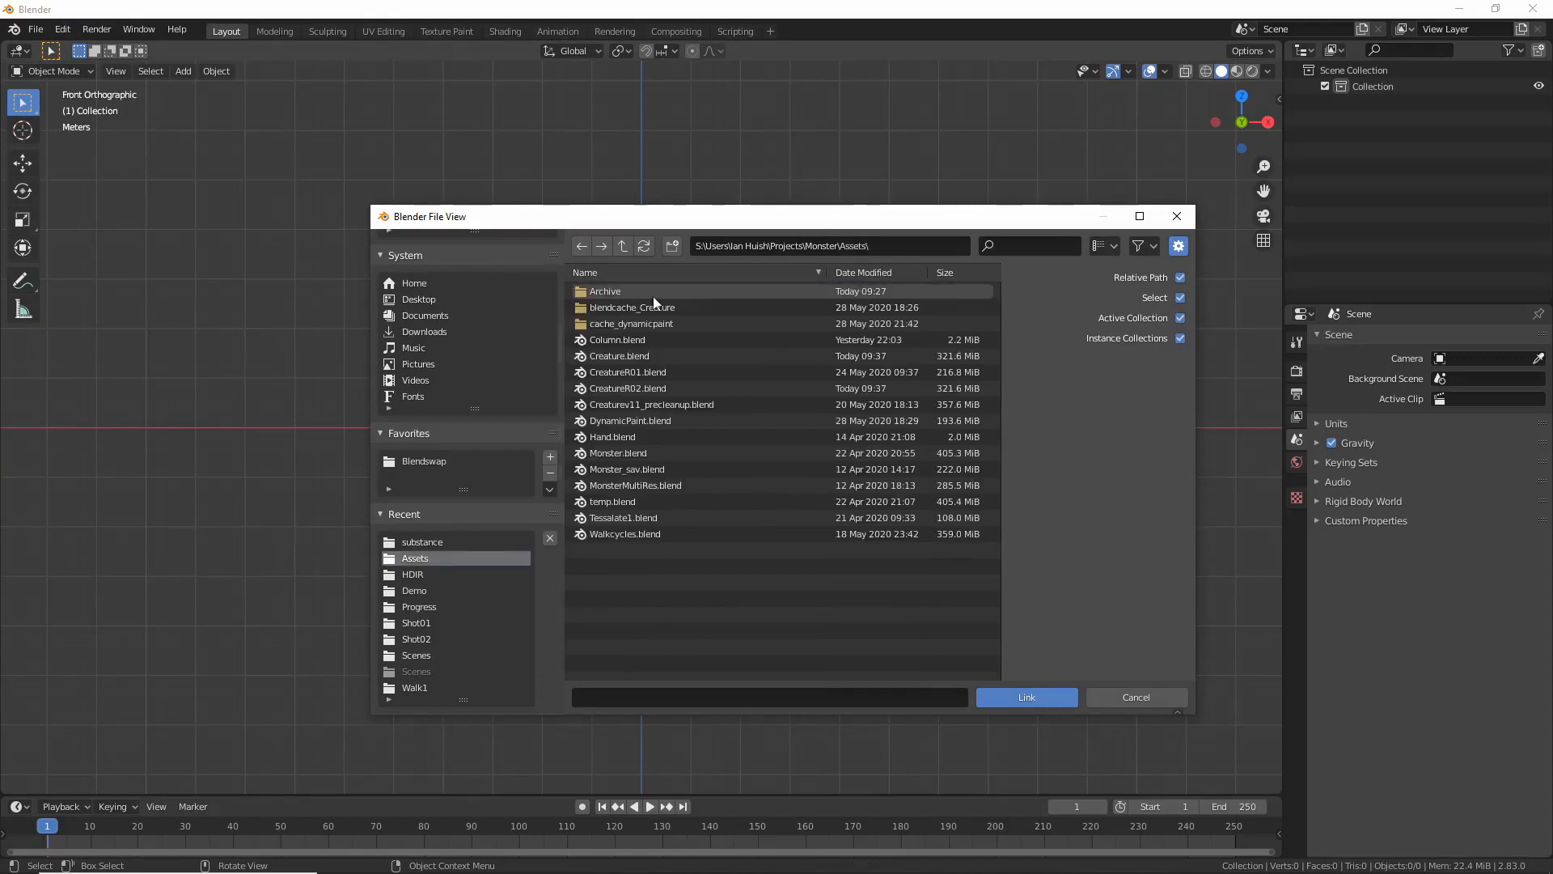
double_click(643, 358)
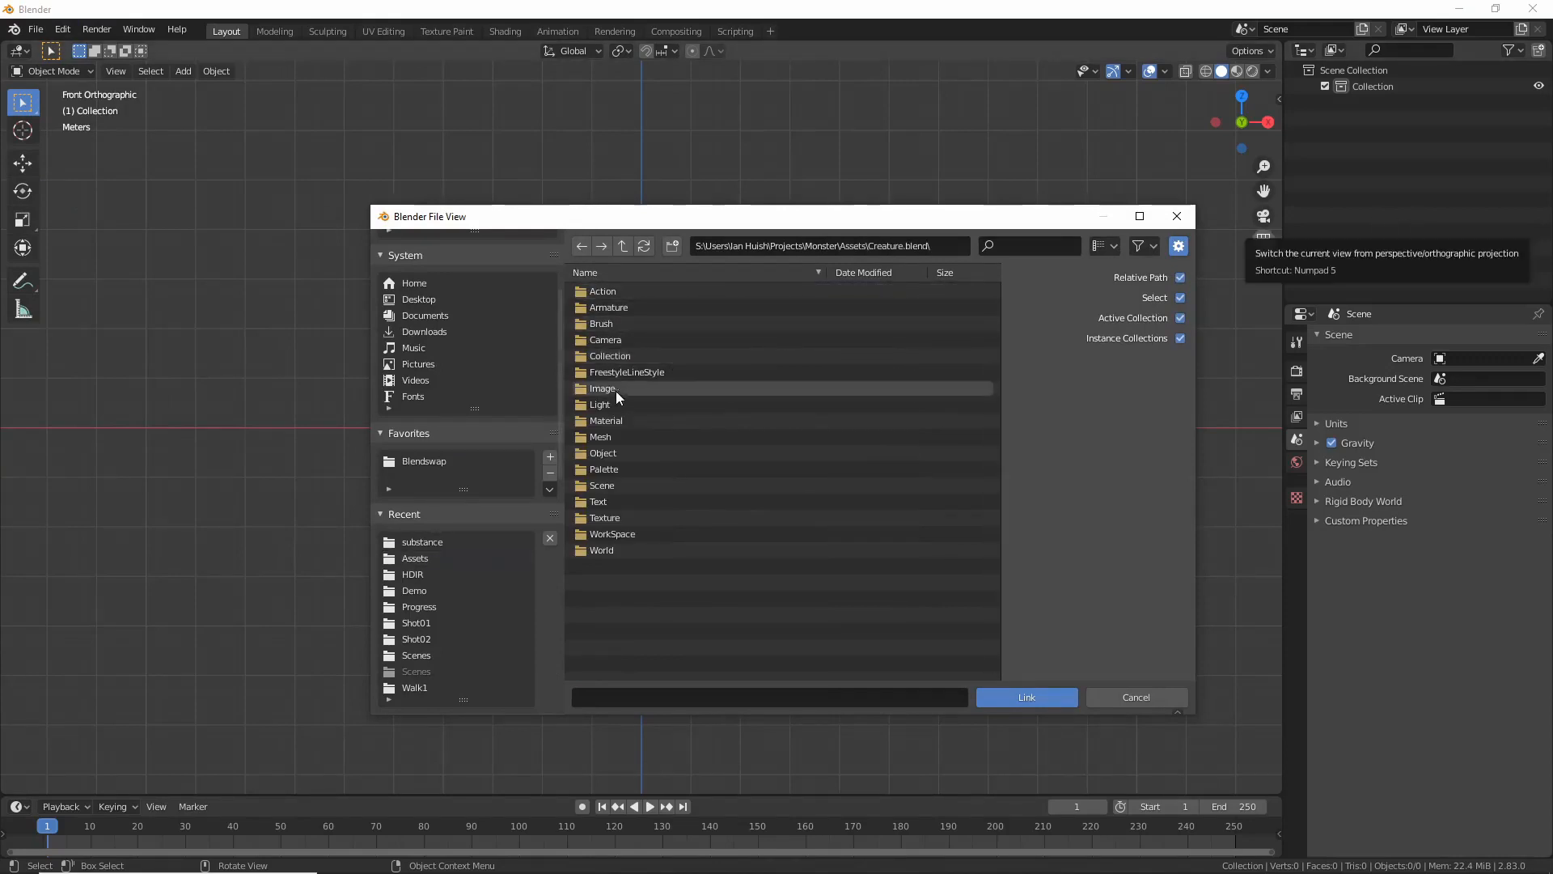
double_click(621, 356)
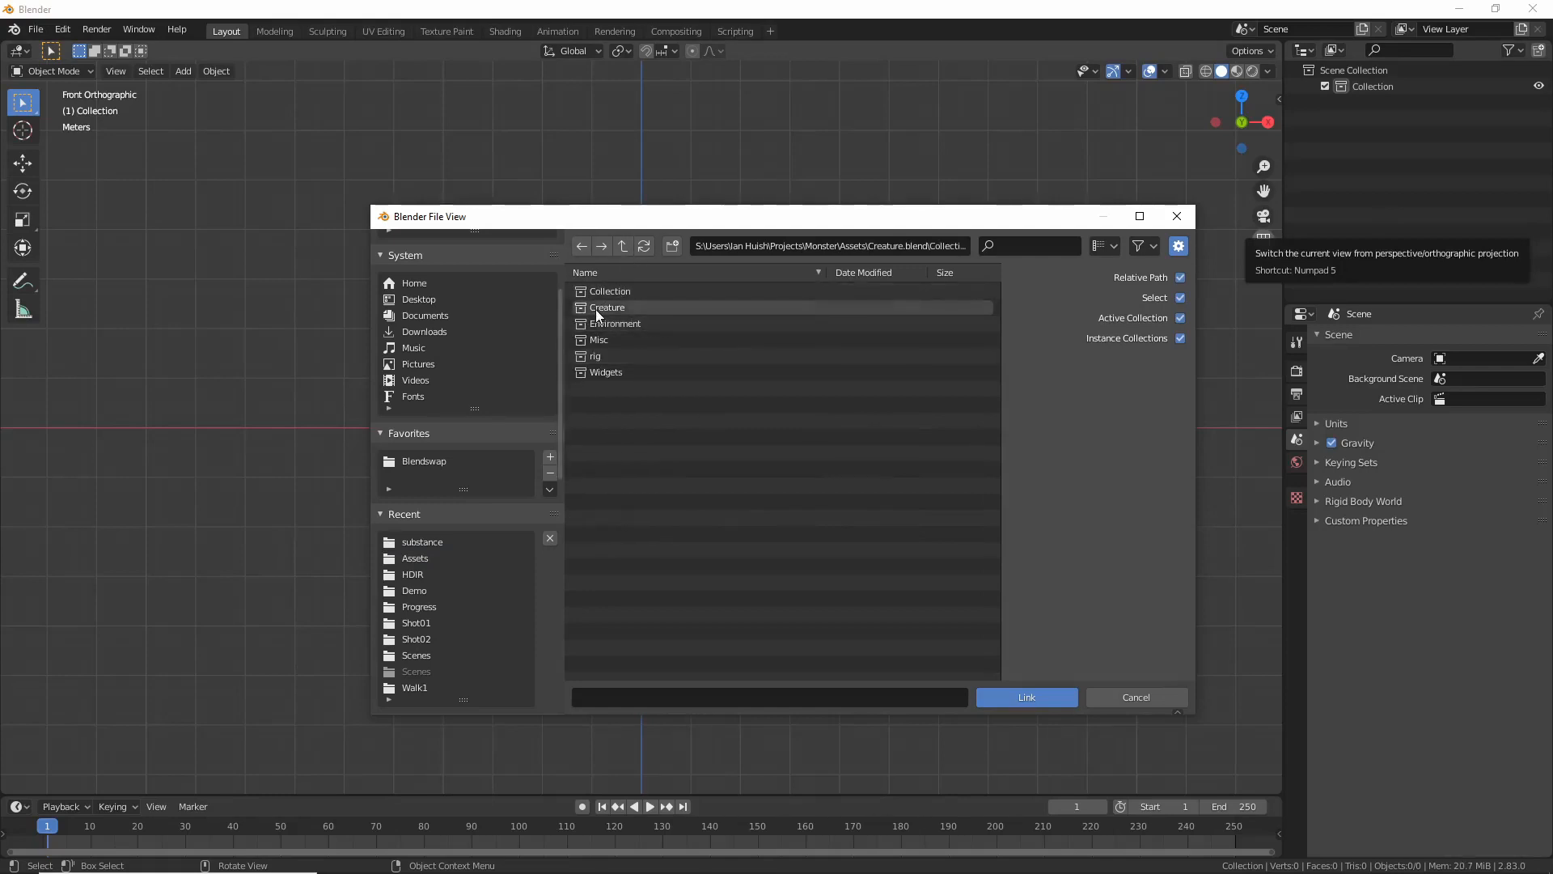
click(595, 309)
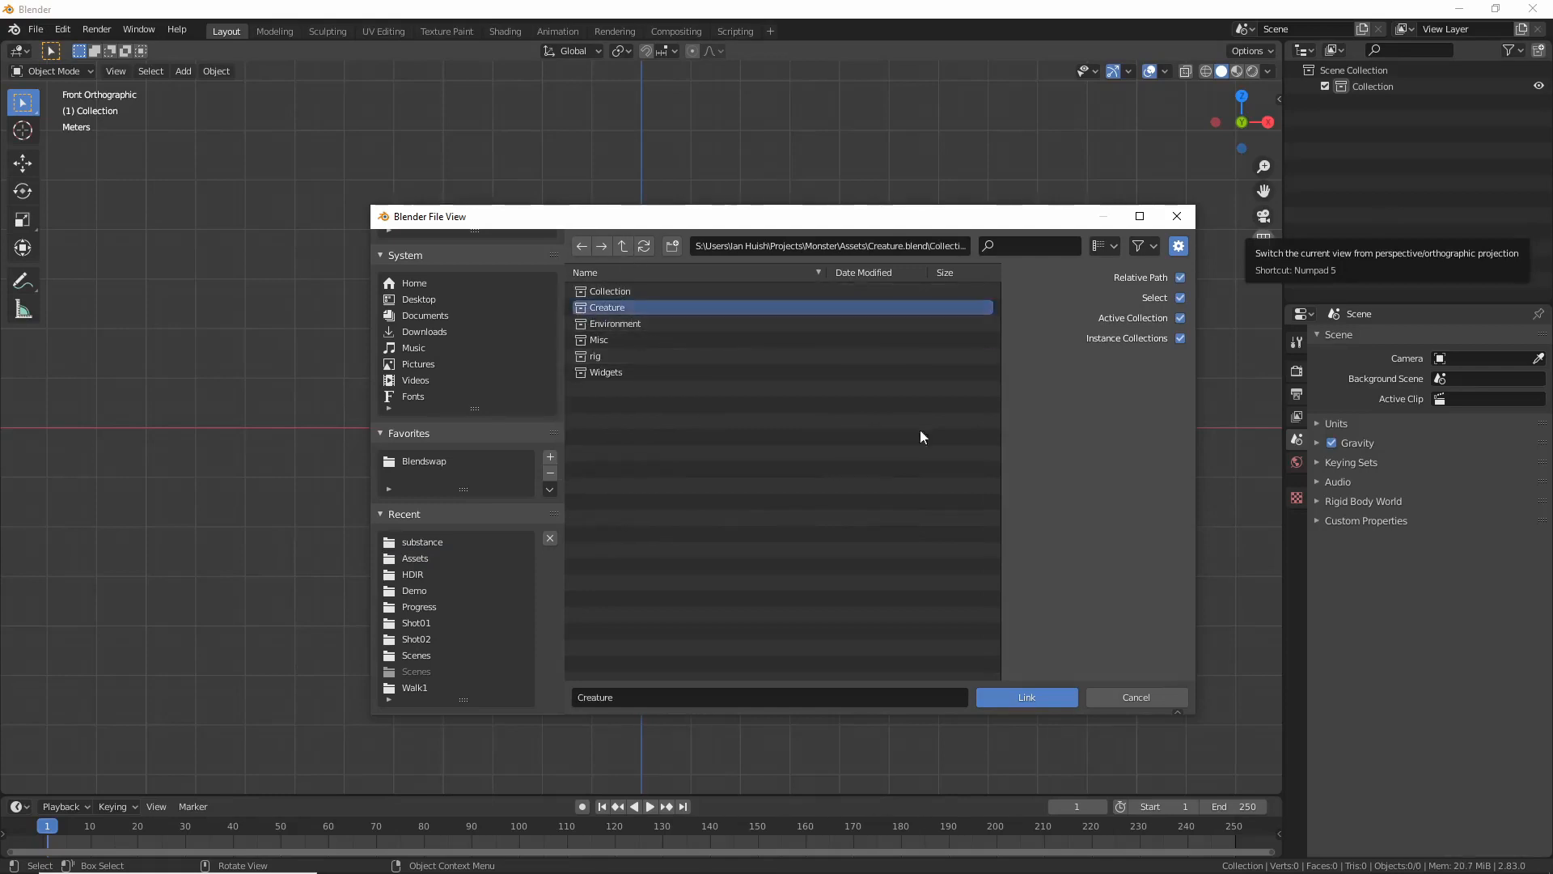
click(1027, 696)
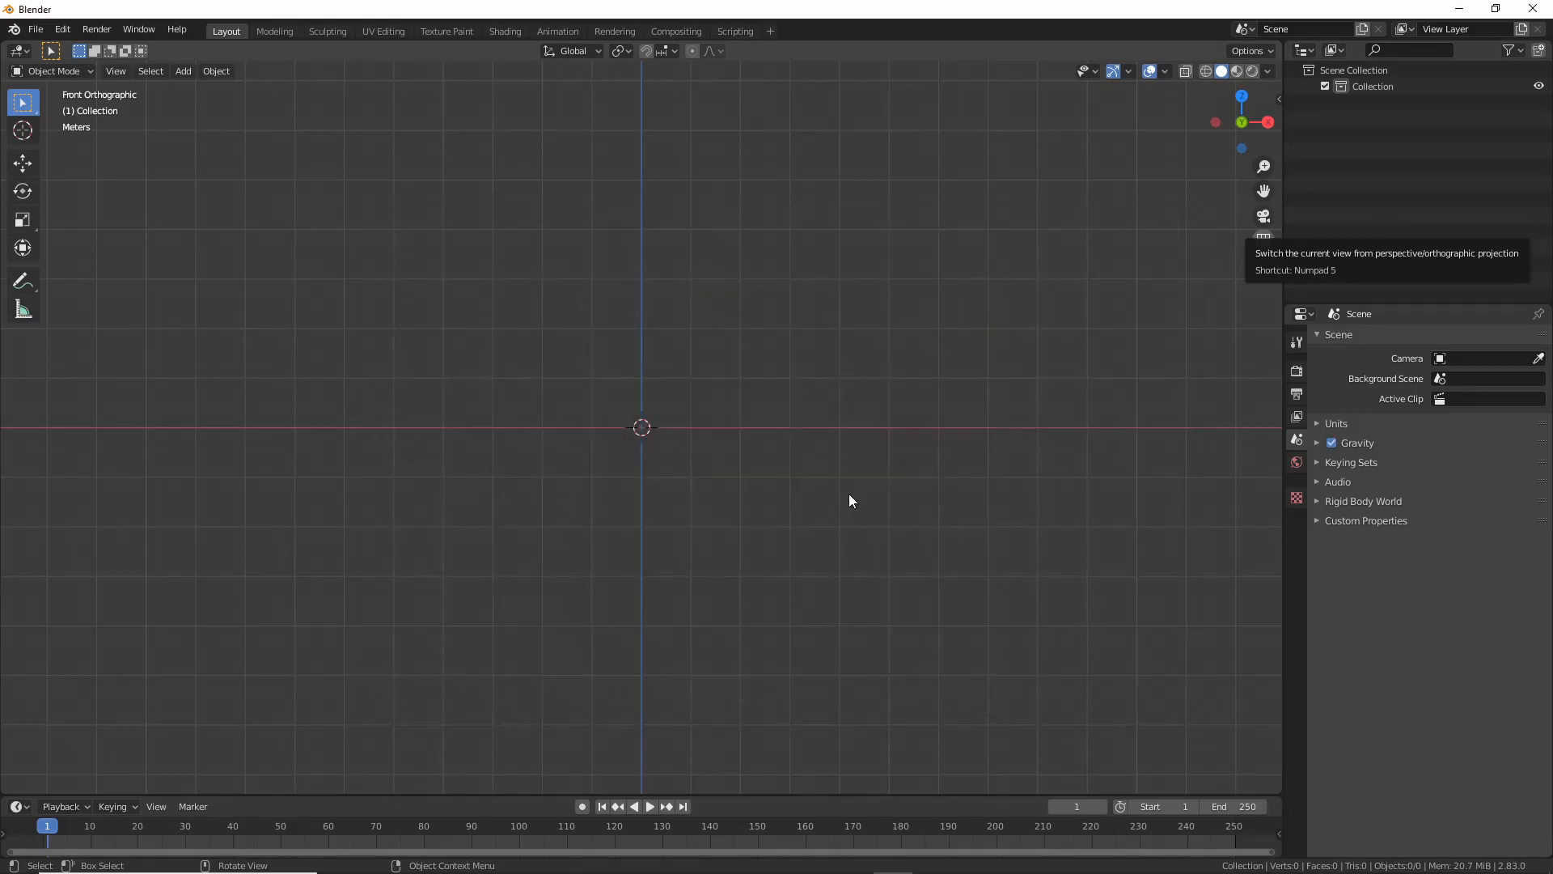
Set the display size of the linked Creature's empty to 0.23 m.
scroll(858, 469, up, 4)
shift+middle_drag(790, 396, 782, 391)
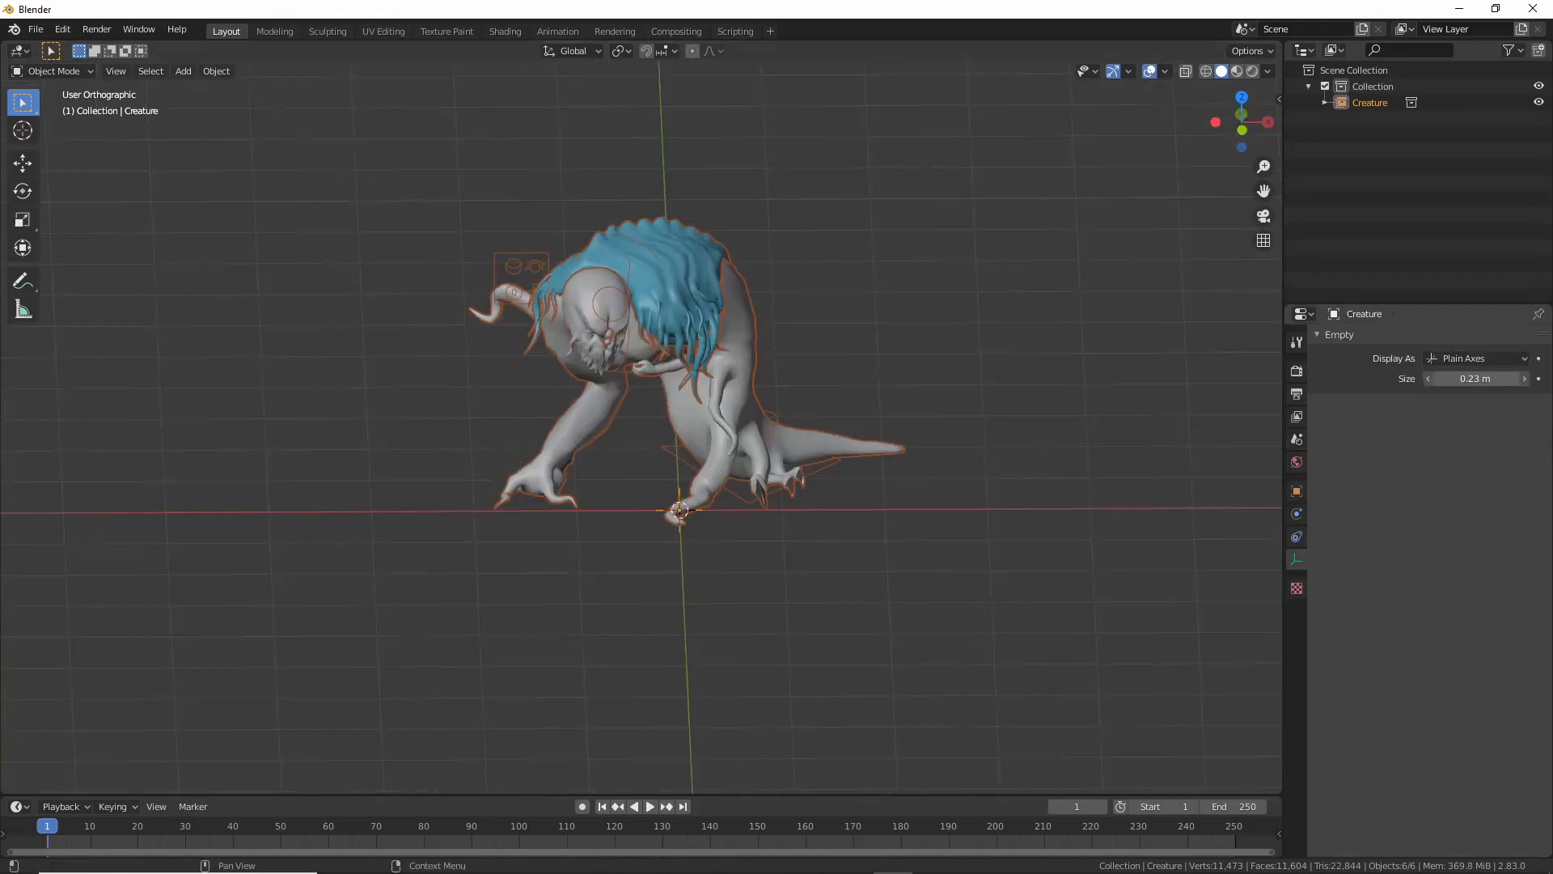
drag(1476, 379, 1456, 378)
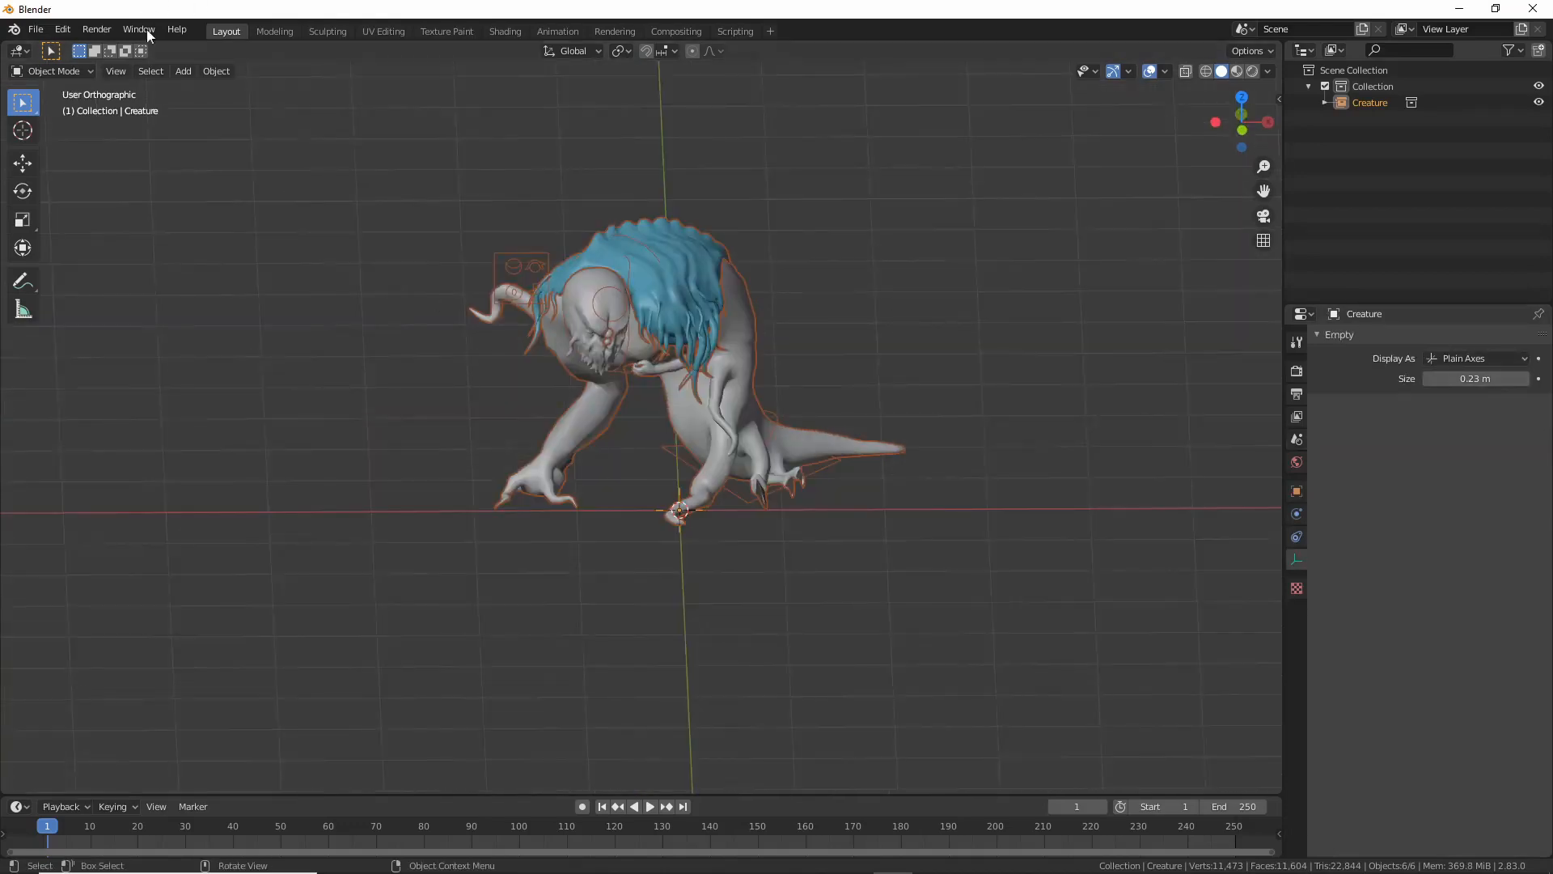
Make a proxy of the rig object from the linked Creature collection.
click(215, 73)
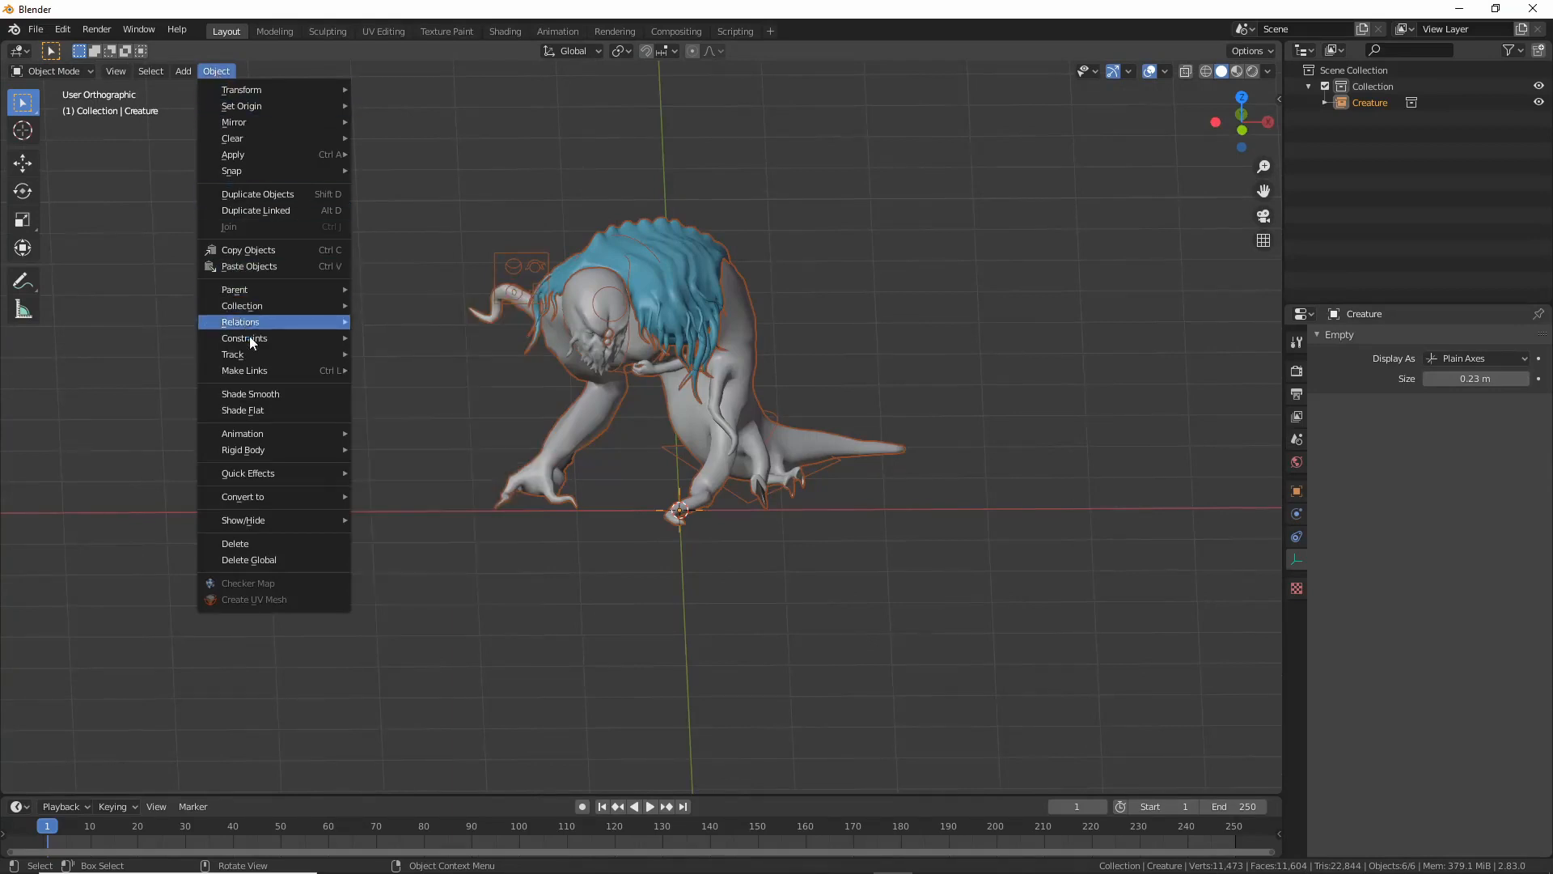
click(213, 72)
mouse_move(270, 322)
click(399, 321)
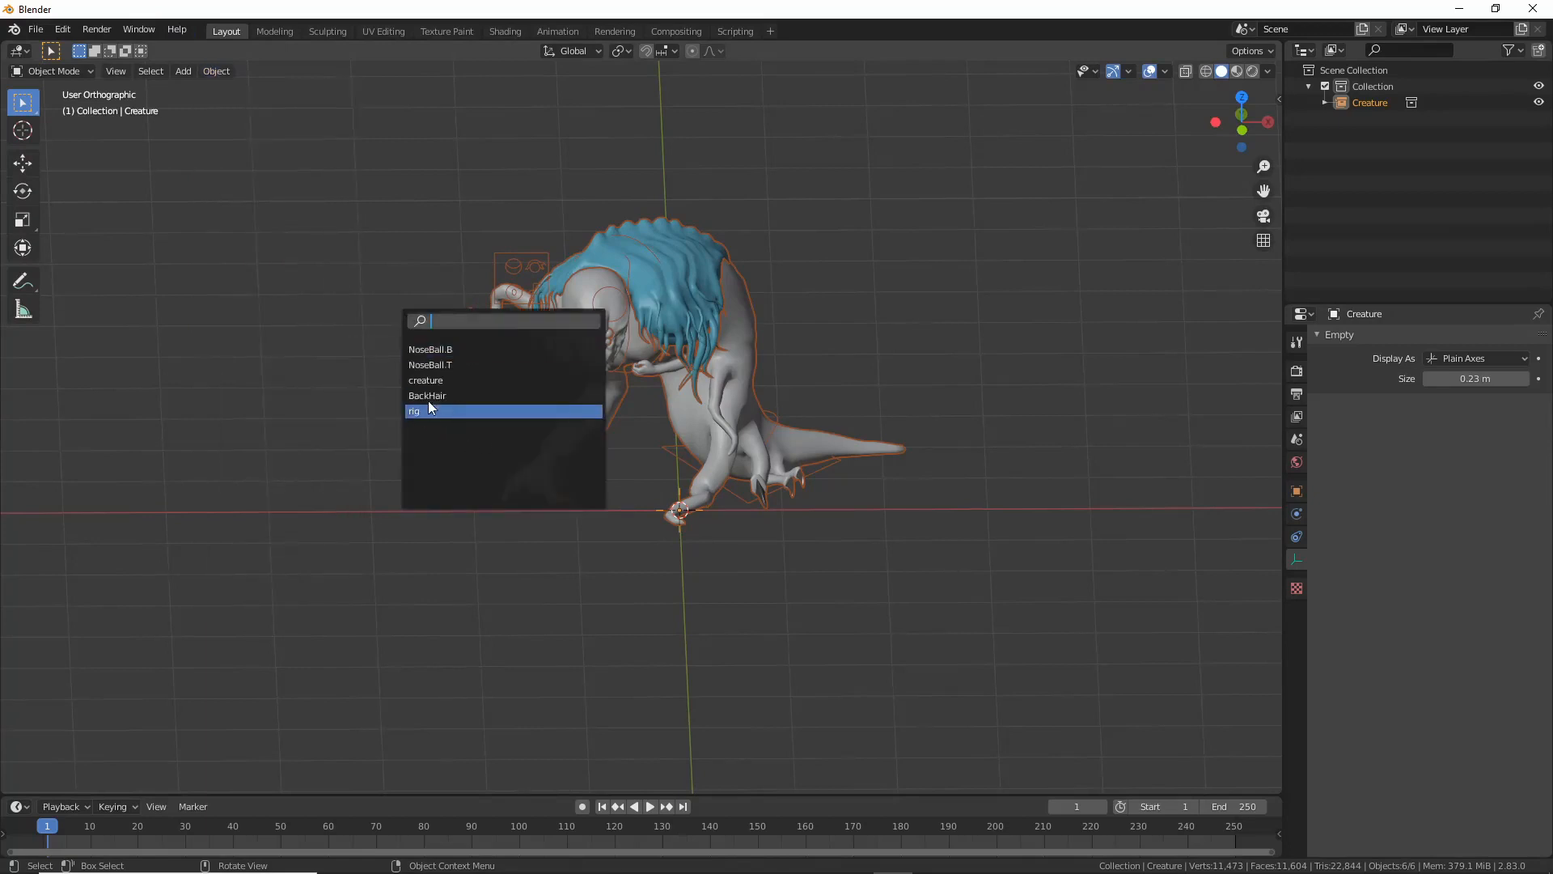
click(493, 413)
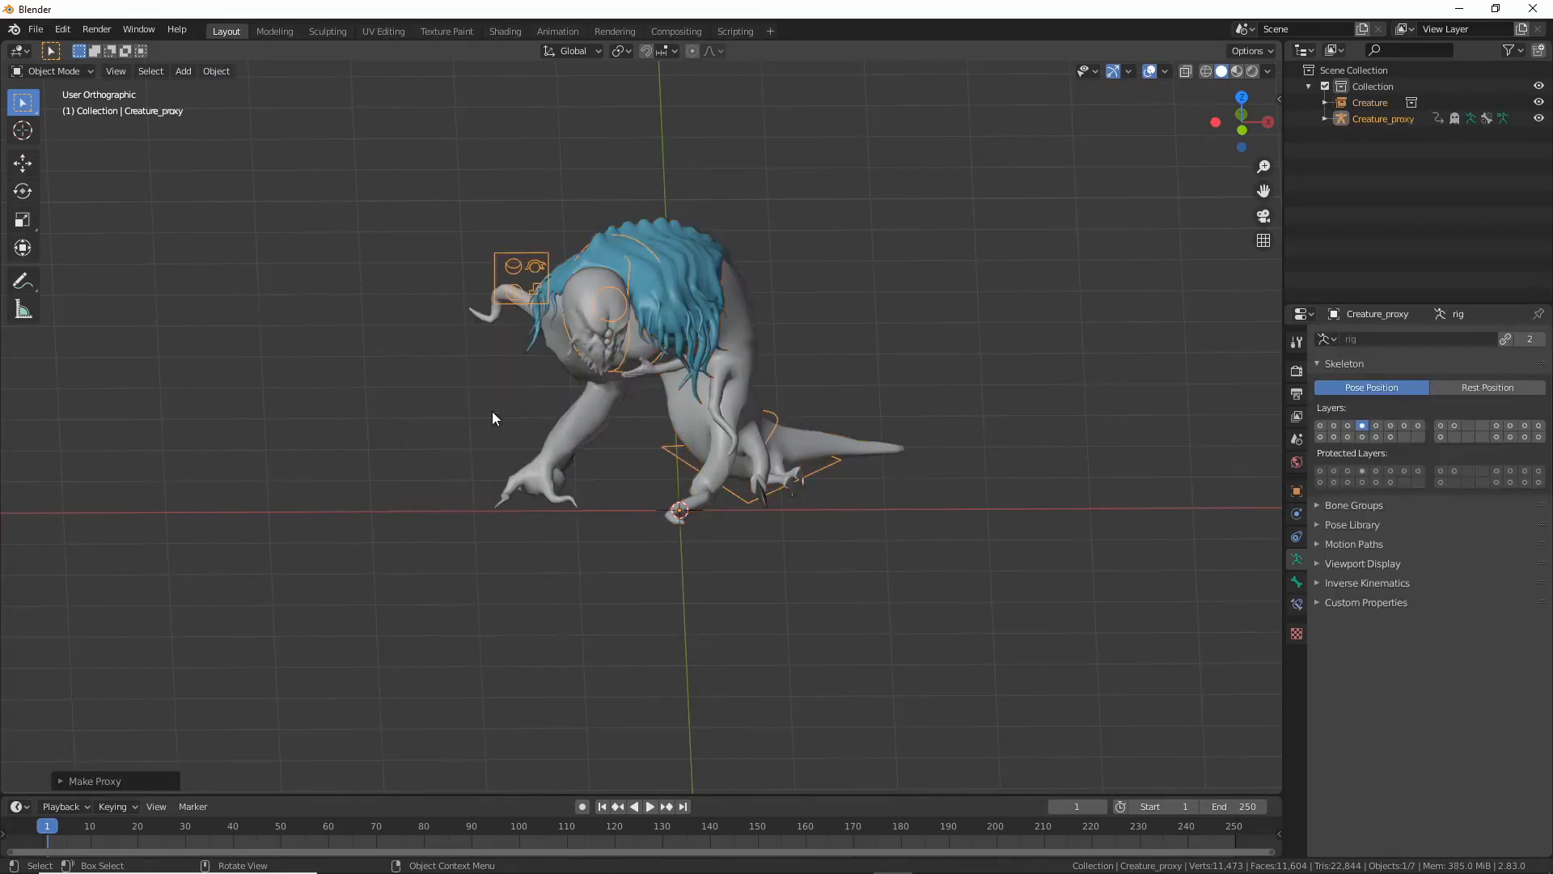
Put the proxy rig into Pose Mode and rotate its chest control by about -11 degrees.
middle_drag(664, 367, 610, 289)
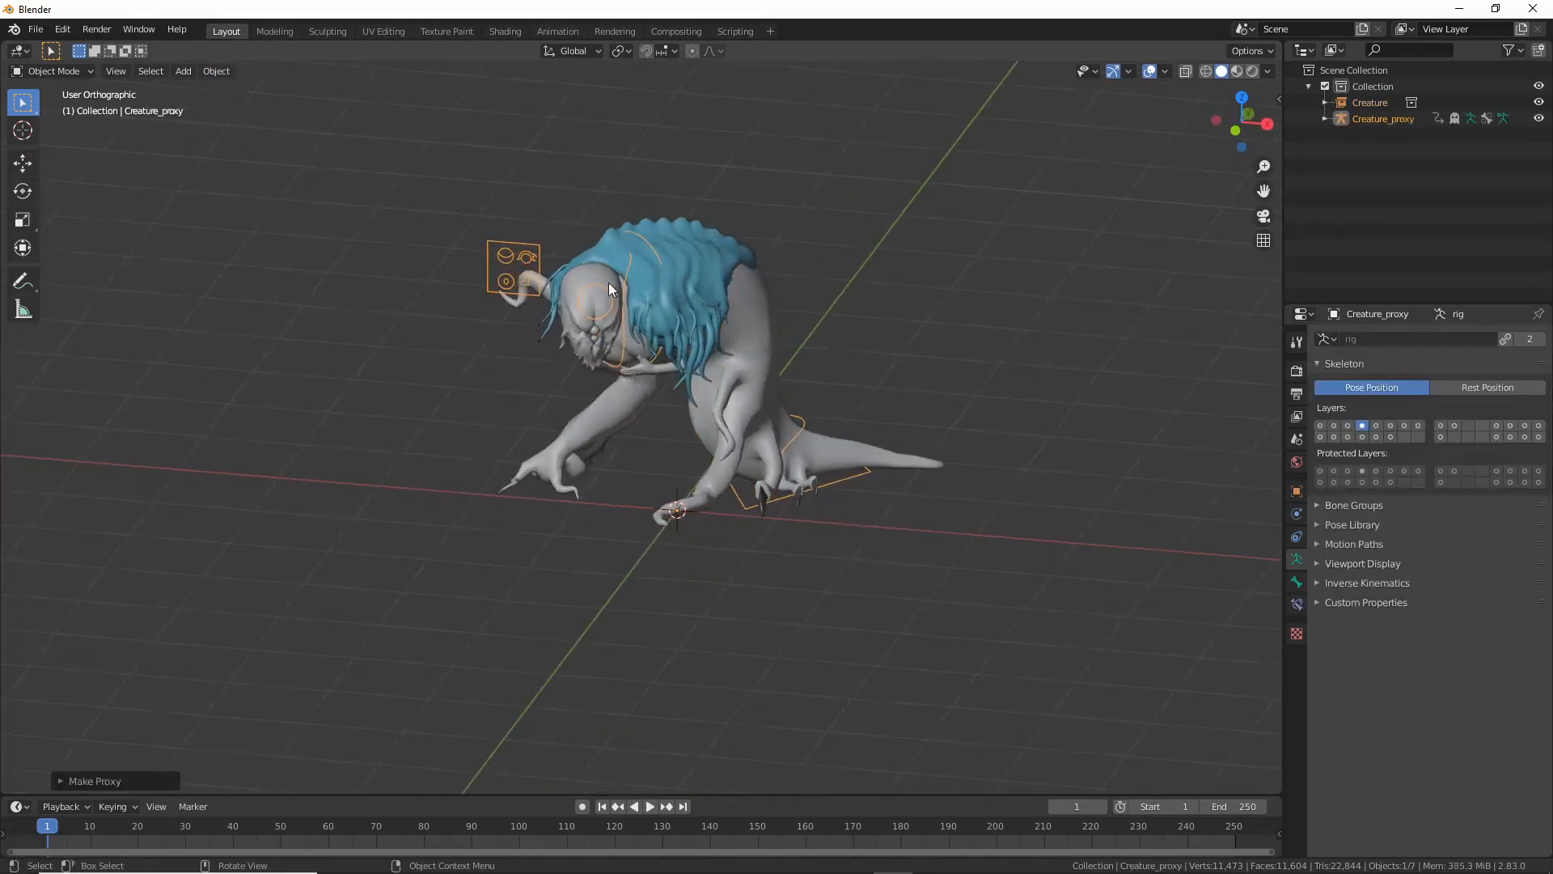
key(ctrl+Tab)
mouse_move(643, 360)
middle_down()
mouse_move(615, 343)
mouse_move(624, 351)
middle_up()
click(618, 343)
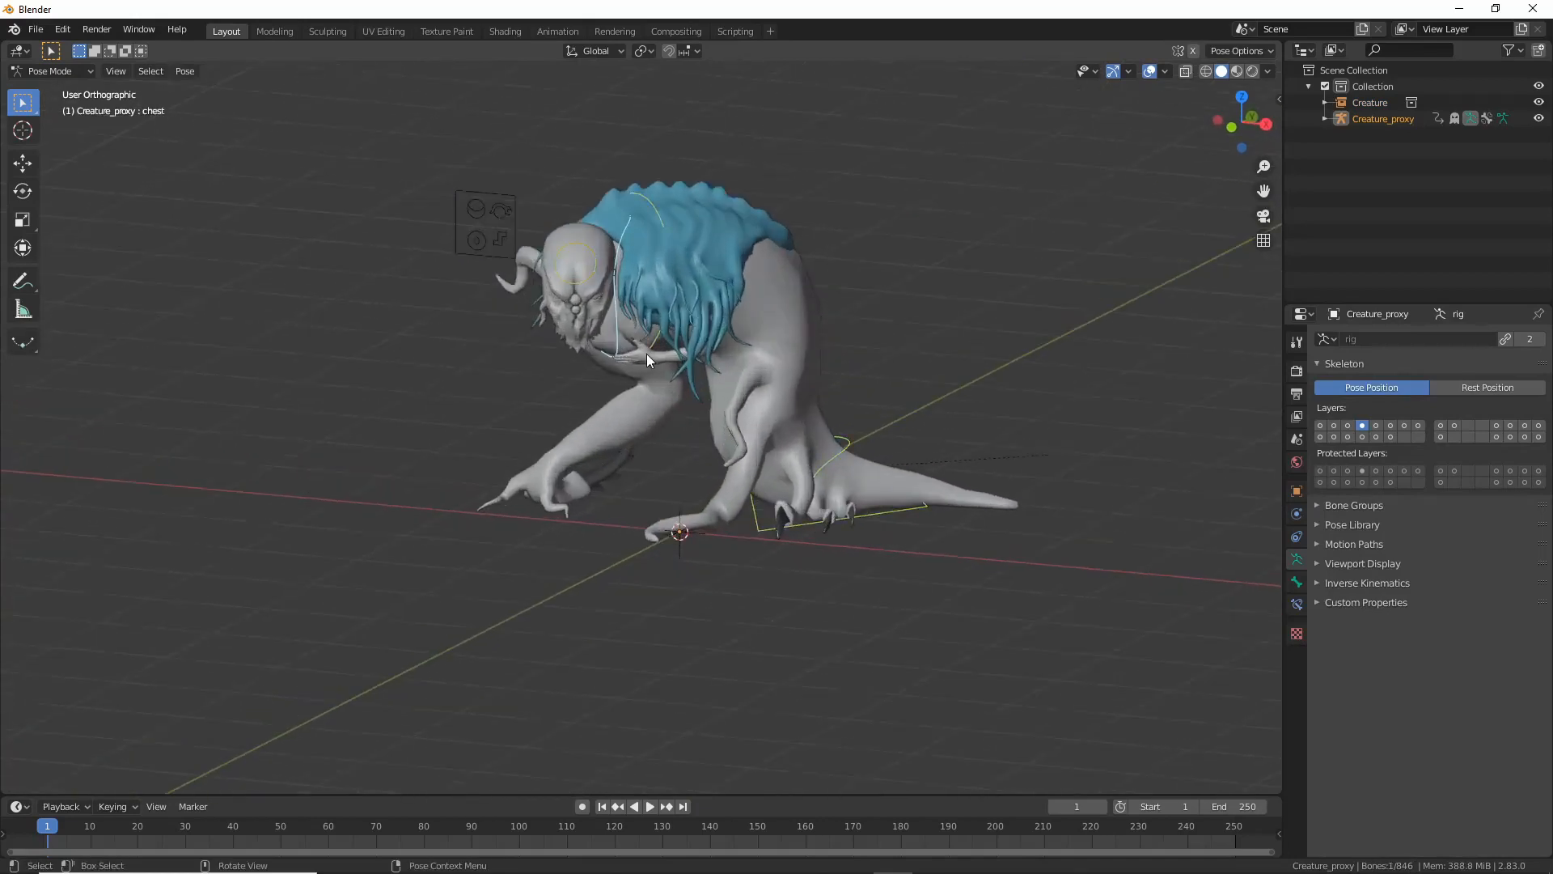
key(r)
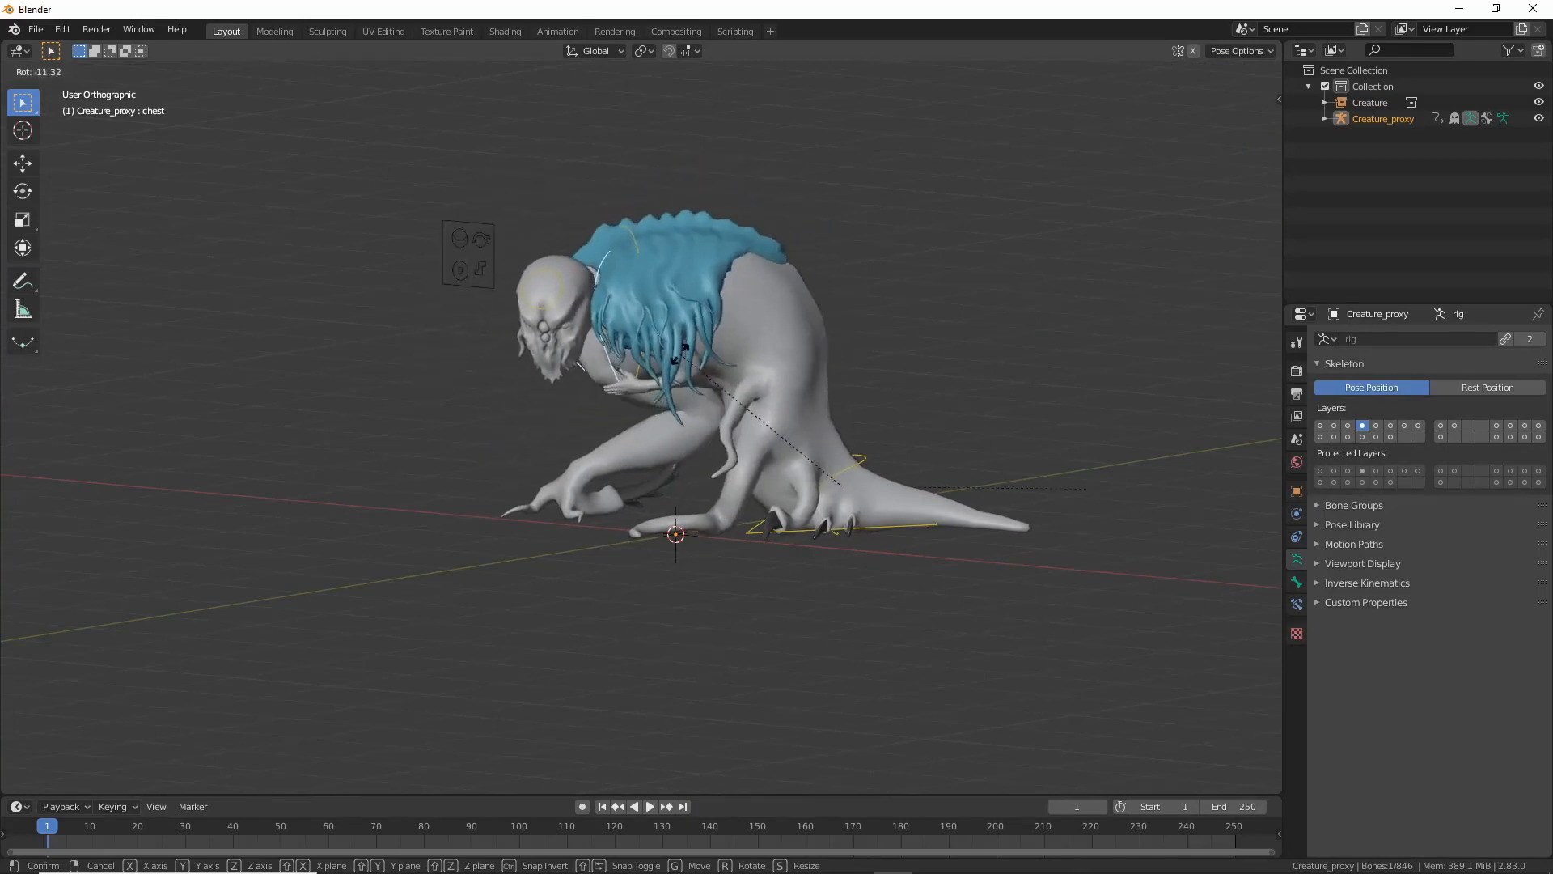
click(672, 341)
Show the Action Editor in the Animation workspace, assign the linked LimpingWalk action to the proxy rig and play it.
middle_drag(672, 341, 768, 329)
click(555, 32)
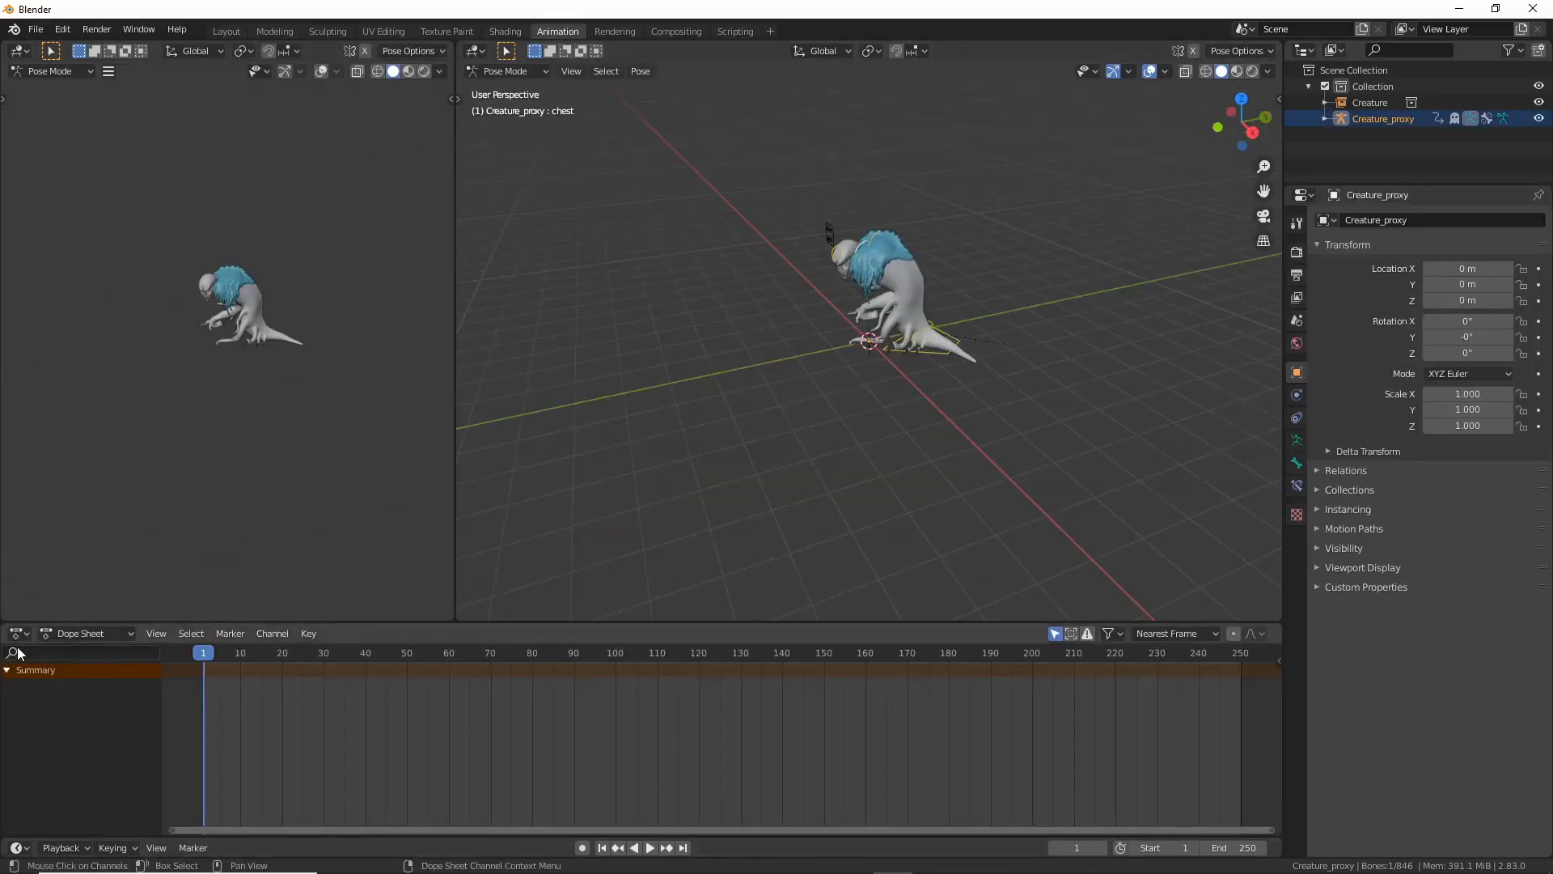
click(61, 634)
click(90, 671)
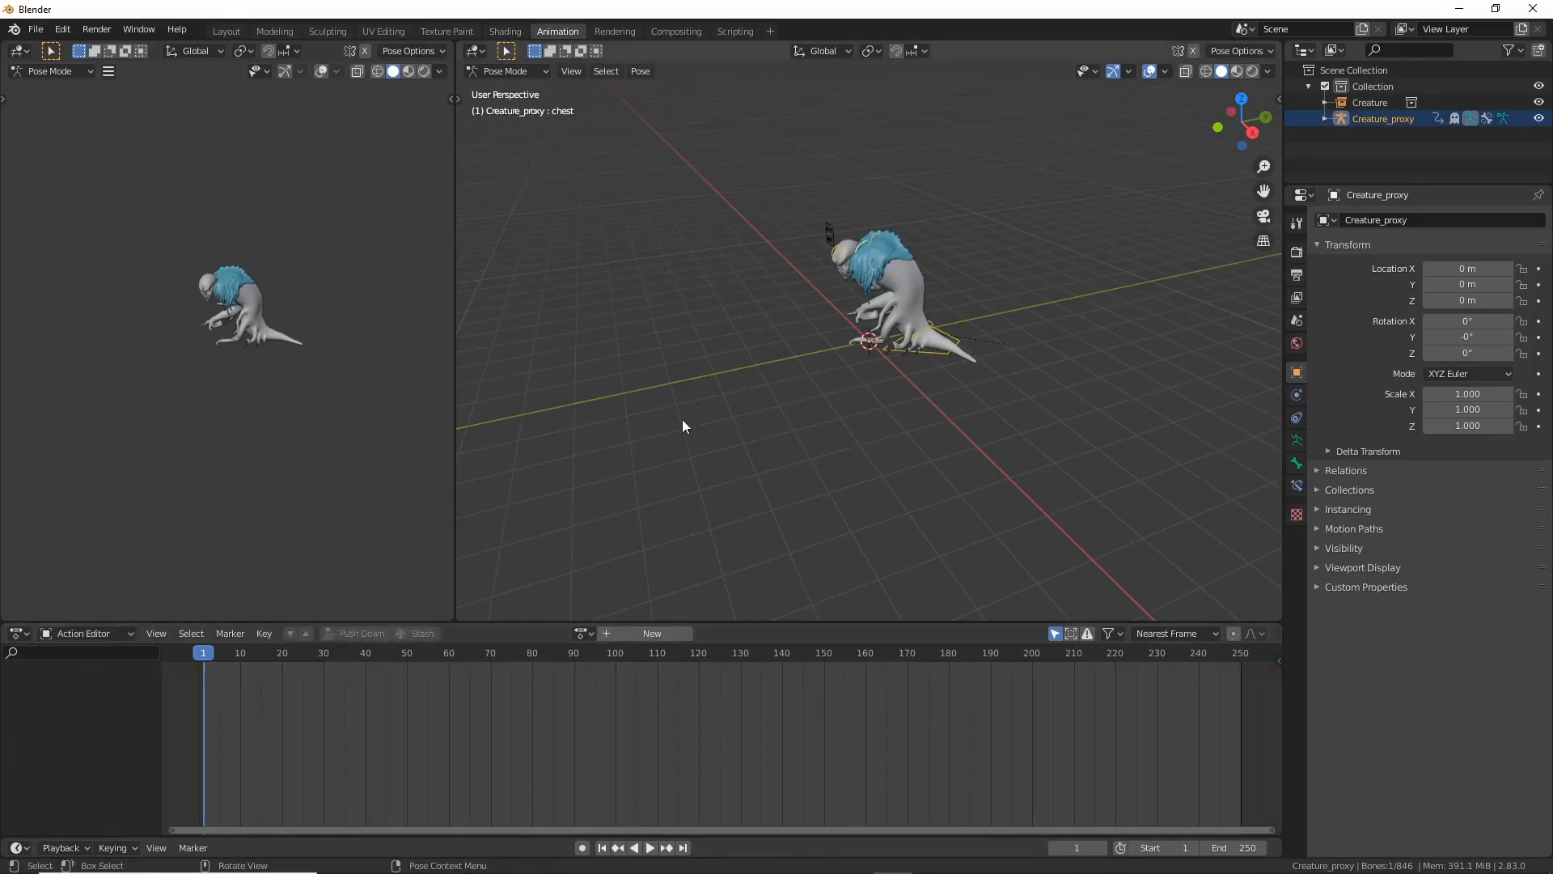
click(583, 633)
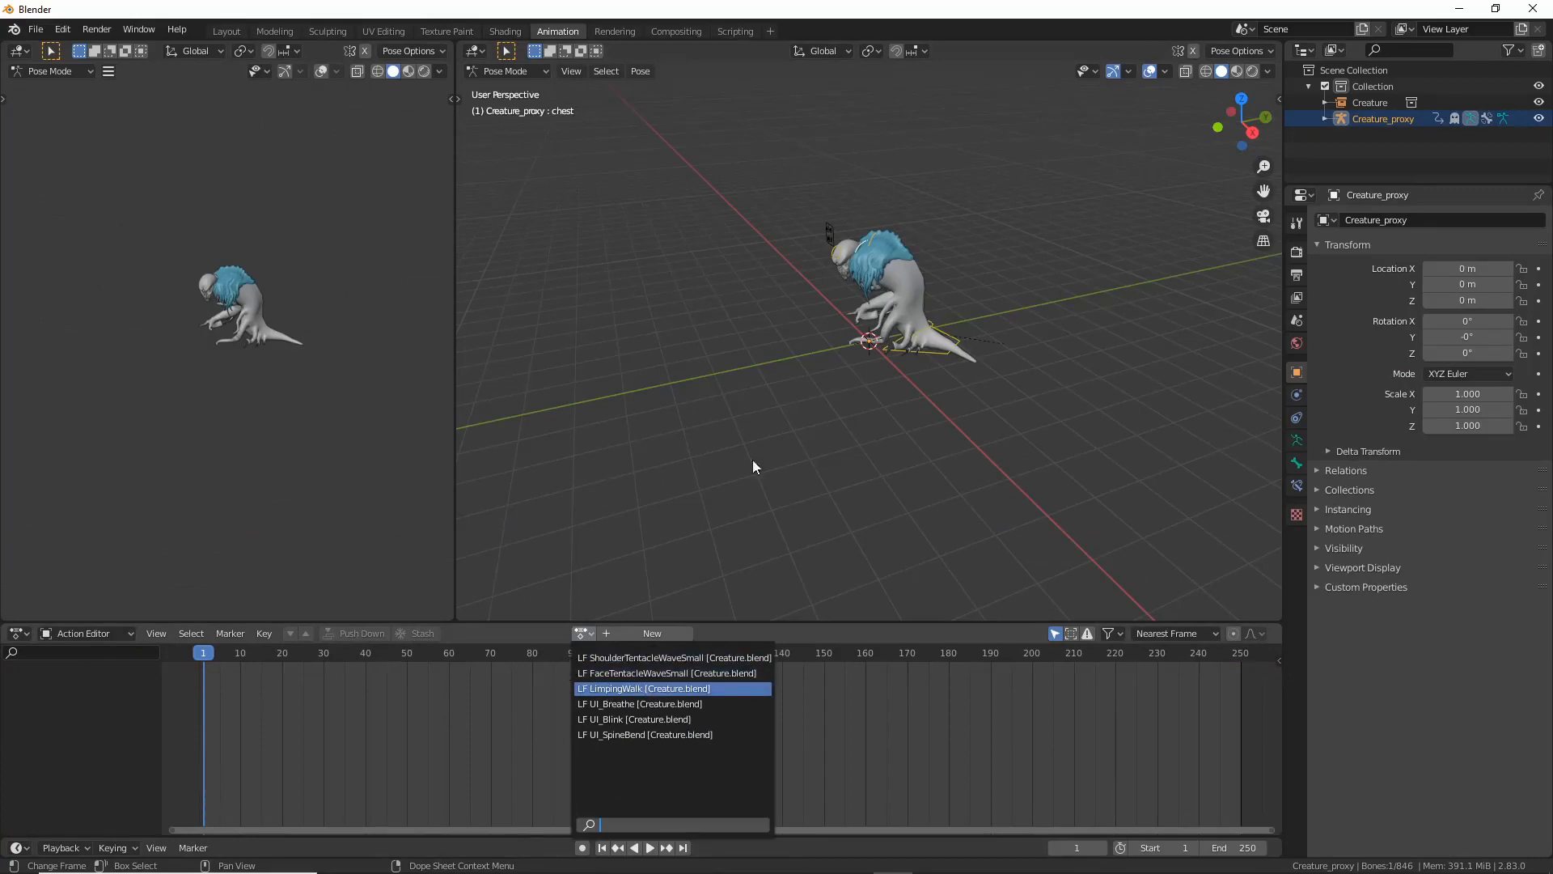
click(576, 689)
key(space)
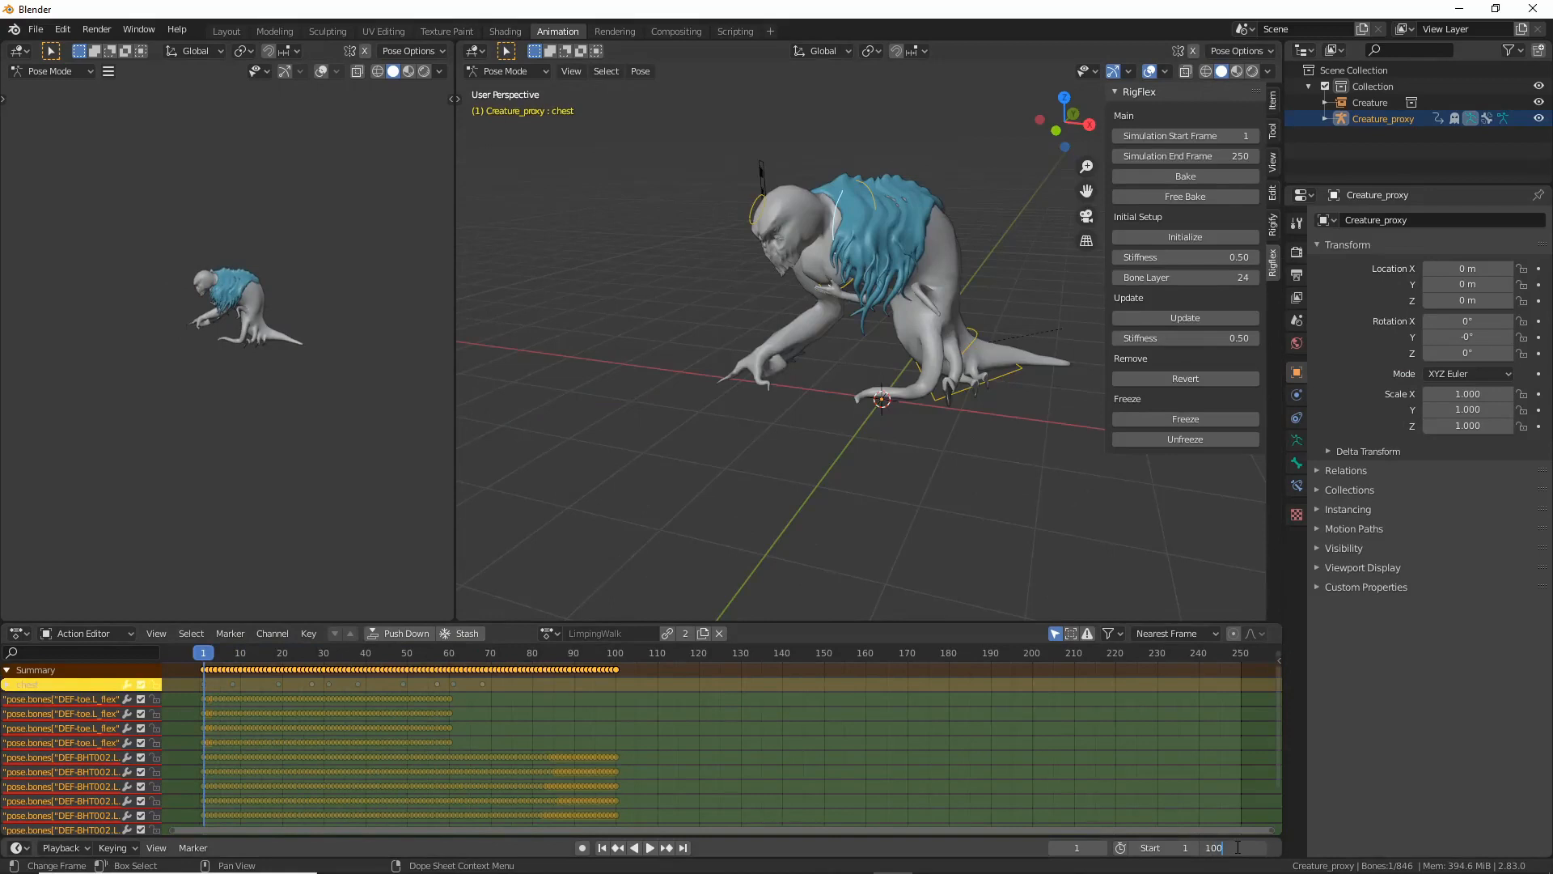
Bake the RigFlex simulation with the scene and simulation end frames set to 100, and play it back to frame 51.
key(Return)
click(1178, 156)
key(Return)
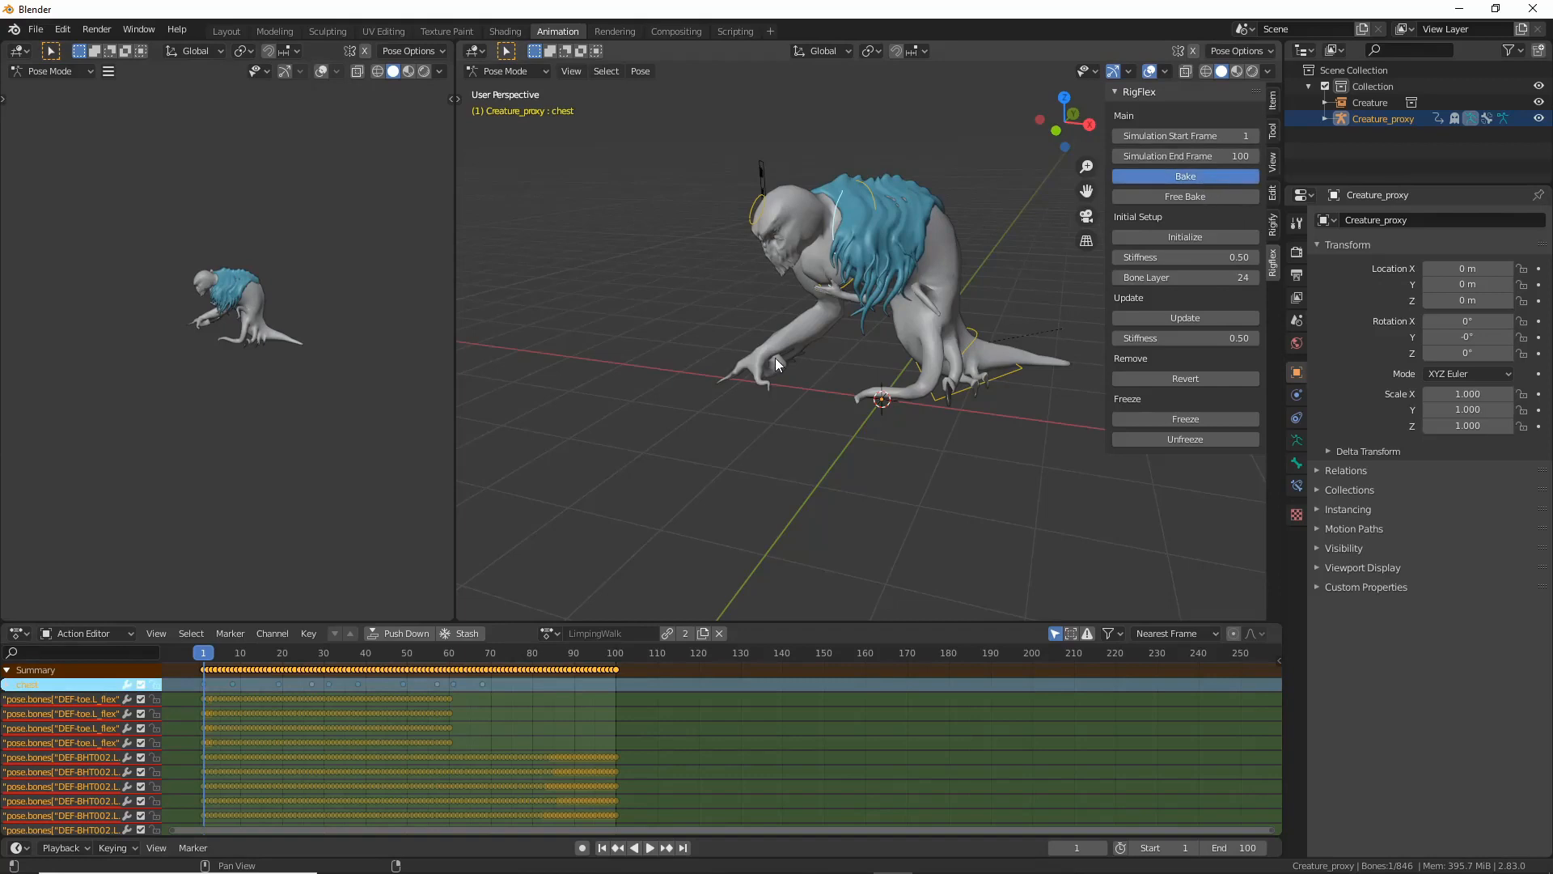
key(space)
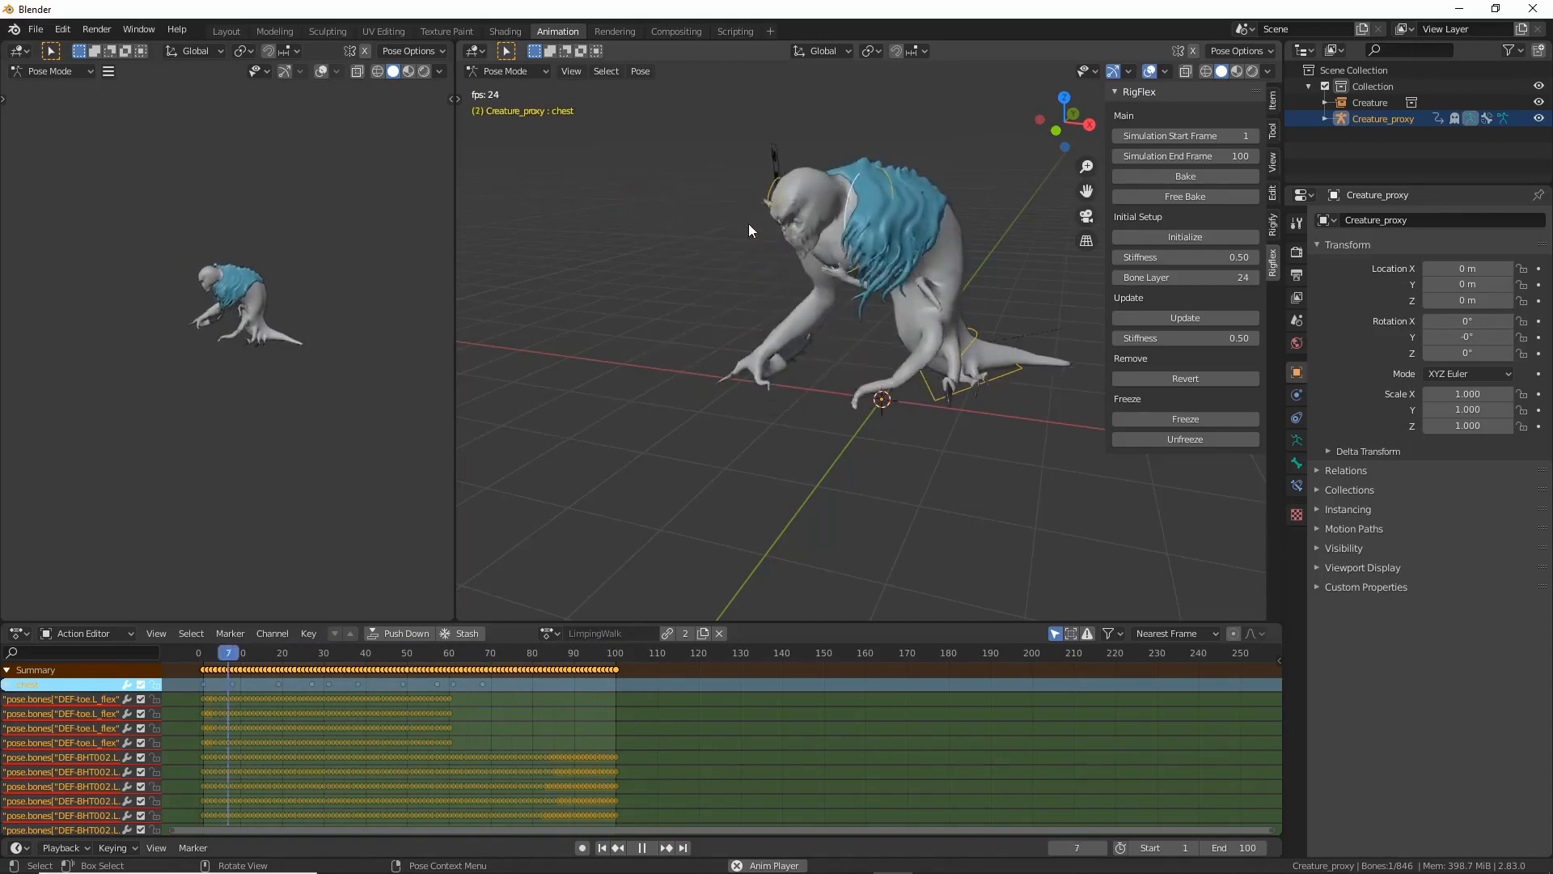
key(space)
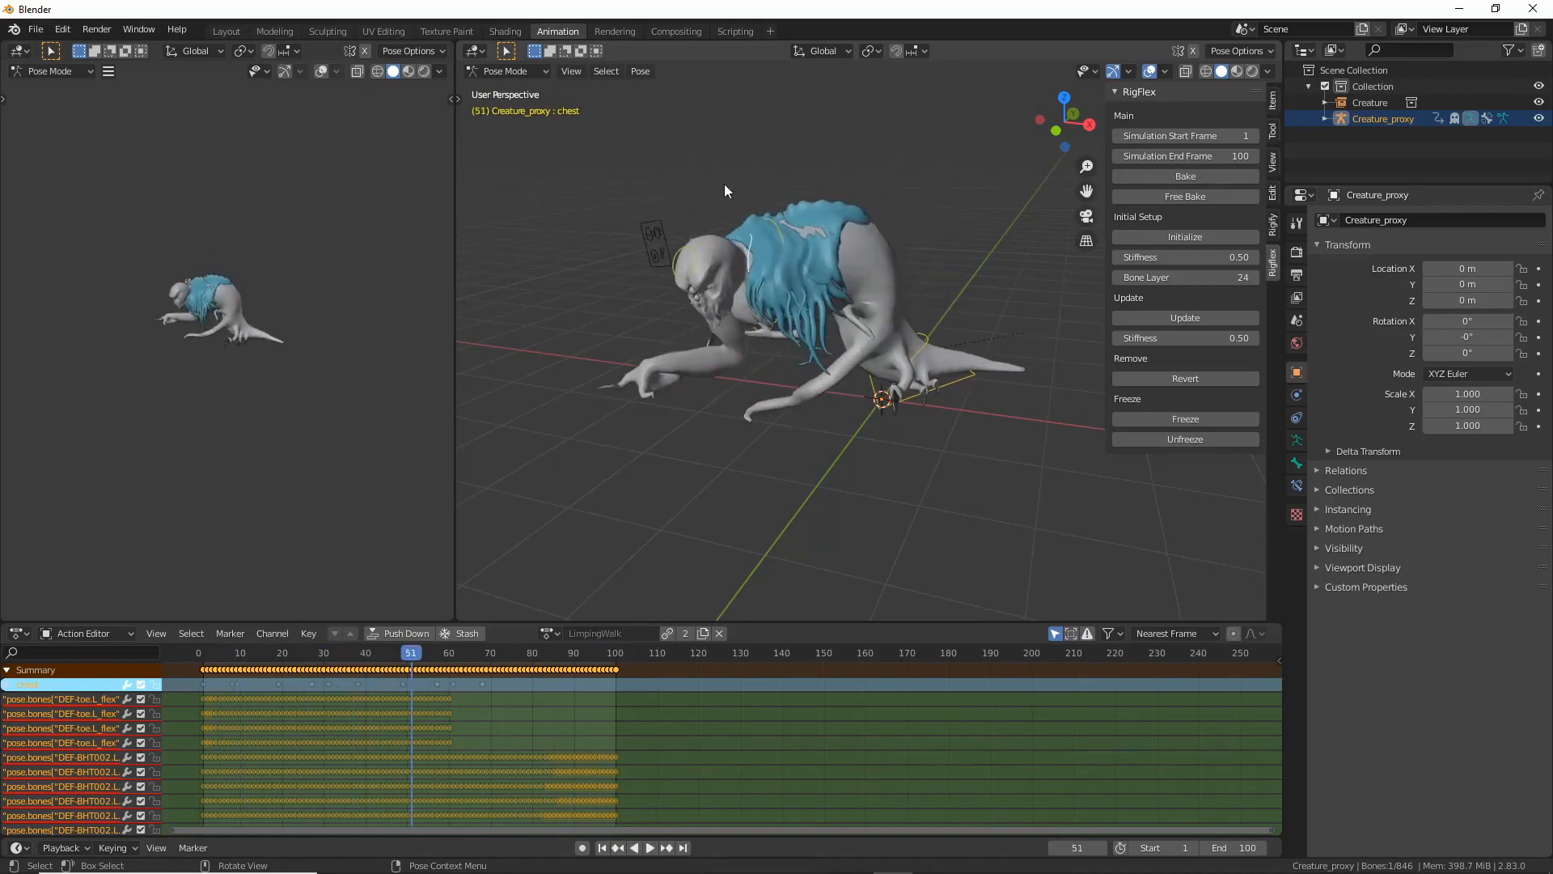